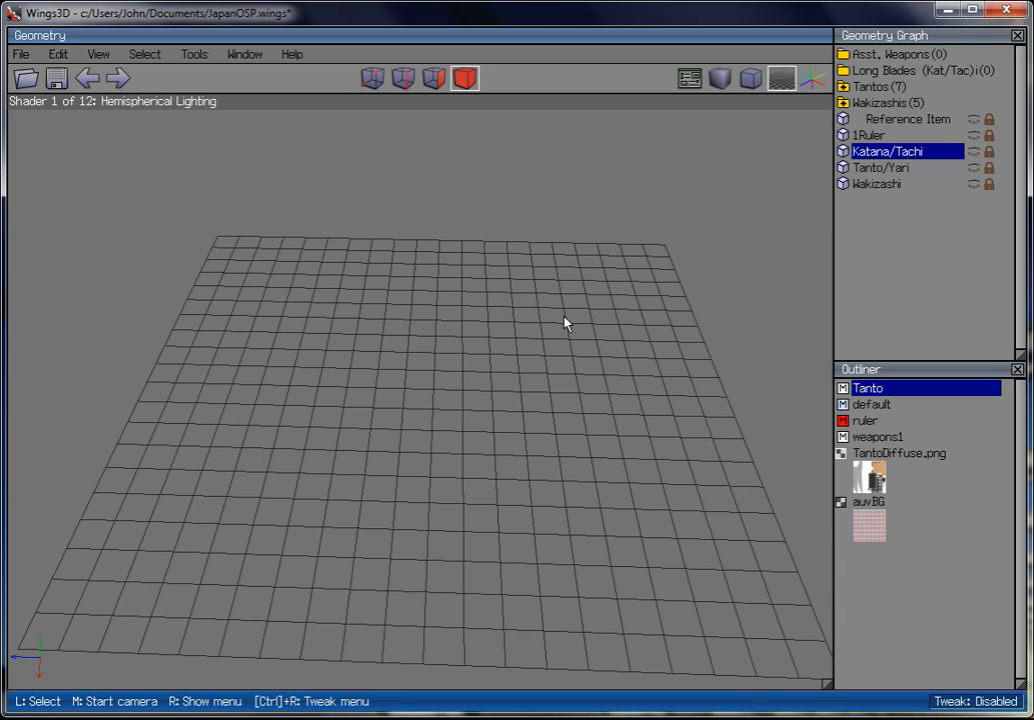
Make the hidden Reference Item sword visible on the grid.
{"action": "middle_click", "coordinate": [546, 351]}
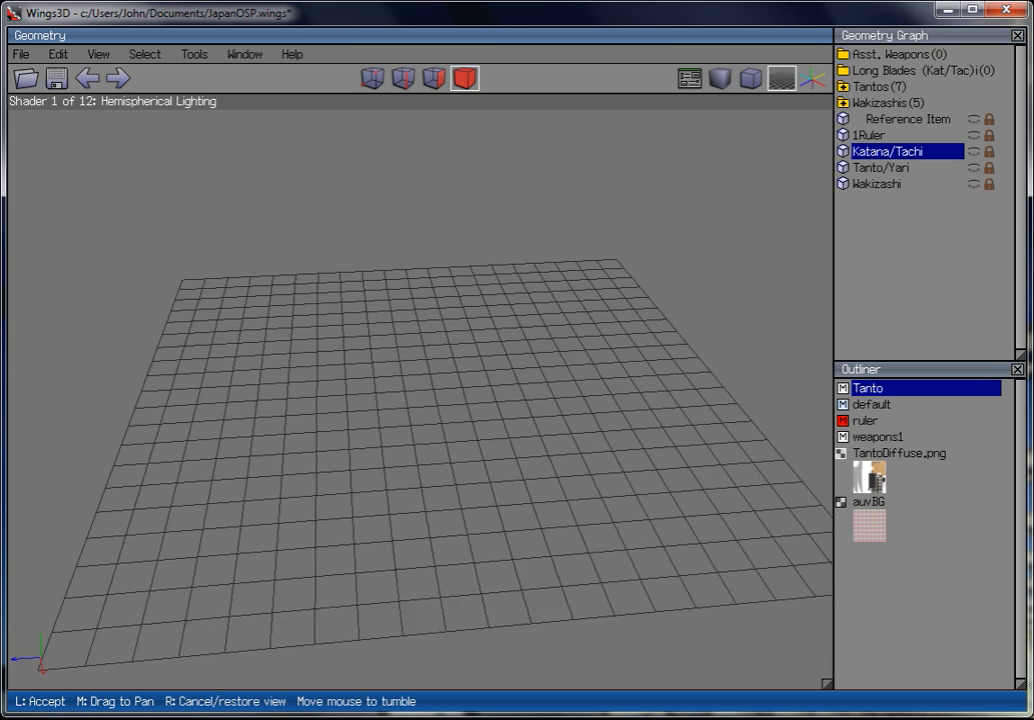
{"action": "left_click", "coordinate": [539, 404]}
{"action": "scroll", "coordinate": [539, 404], "scroll_direction": "down", "scroll_amount": 2}
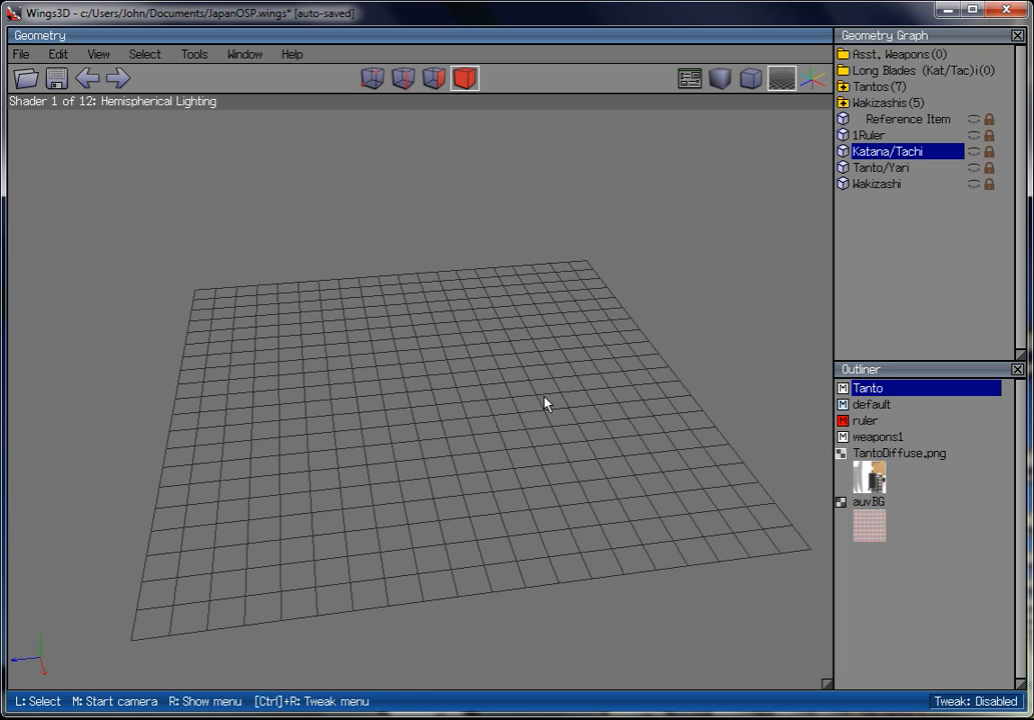
{"action": "middle_click", "coordinate": [561, 402]}
{"action": "left_click", "coordinate": [561, 402]}
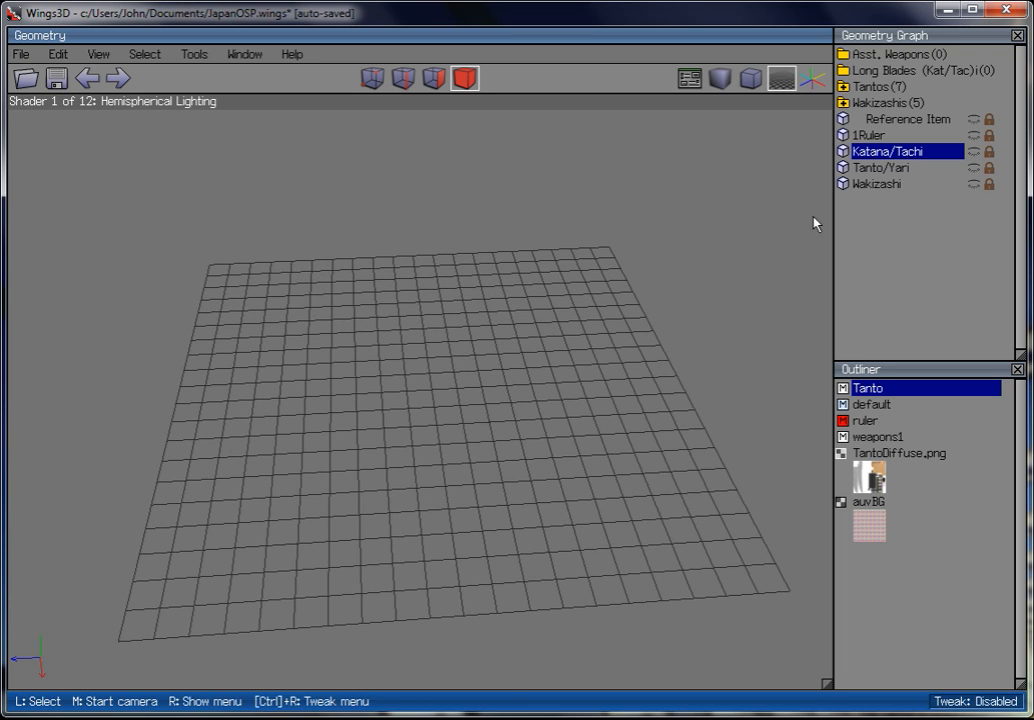
{"action": "left_click", "coordinate": [975, 121]}
{"action": "middle_click", "coordinate": [800, 358]}
{"action": "scroll", "coordinate": [420, 390], "scroll_direction": "up", "scroll_amount": 5}
{"action": "left_click", "coordinate": [711, 405]}
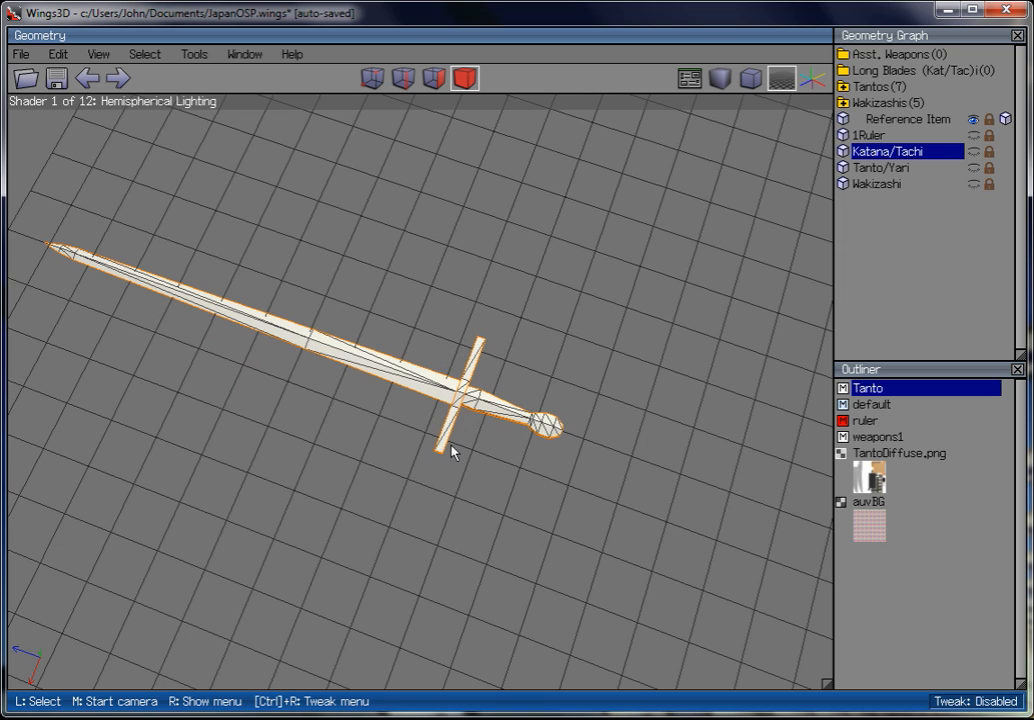
Create a default cube at the center of the grid, over the reference sword.
{"action": "right_click", "coordinate": [444, 477]}
{"action": "middle_click", "coordinate": [508, 425]}
{"action": "left_click", "coordinate": [584, 319]}
{"action": "scroll", "coordinate": [590, 320], "scroll_direction": "down", "scroll_amount": 2}
{"action": "middle_click", "coordinate": [598, 320]}
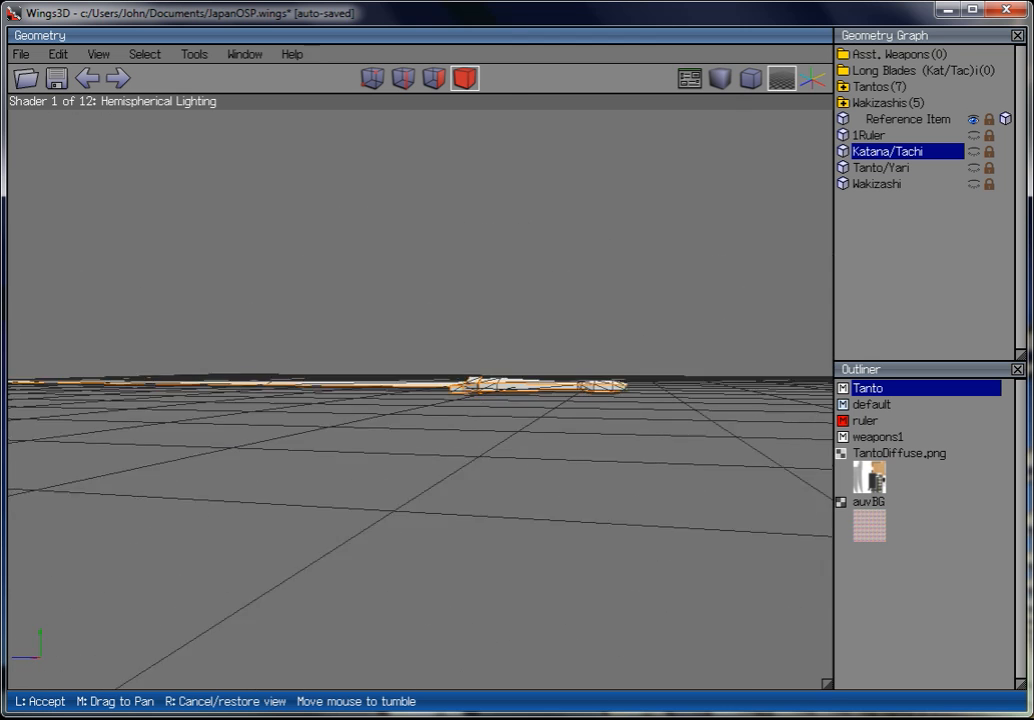
{"action": "left_click", "coordinate": [600, 318]}
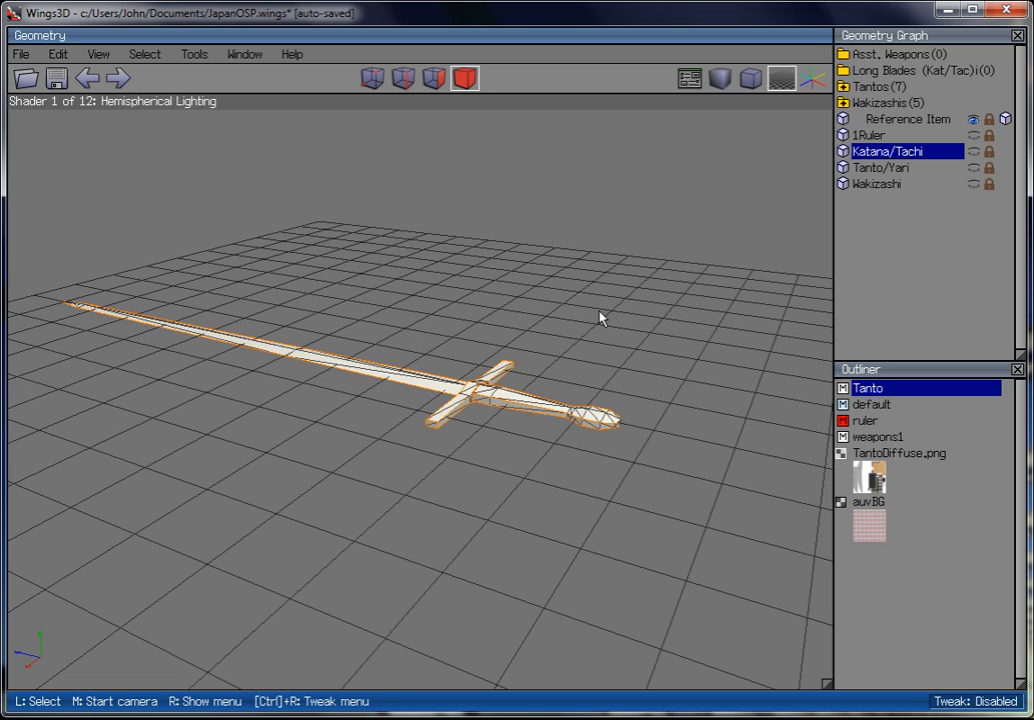
{"action": "right_click", "coordinate": [600, 318]}
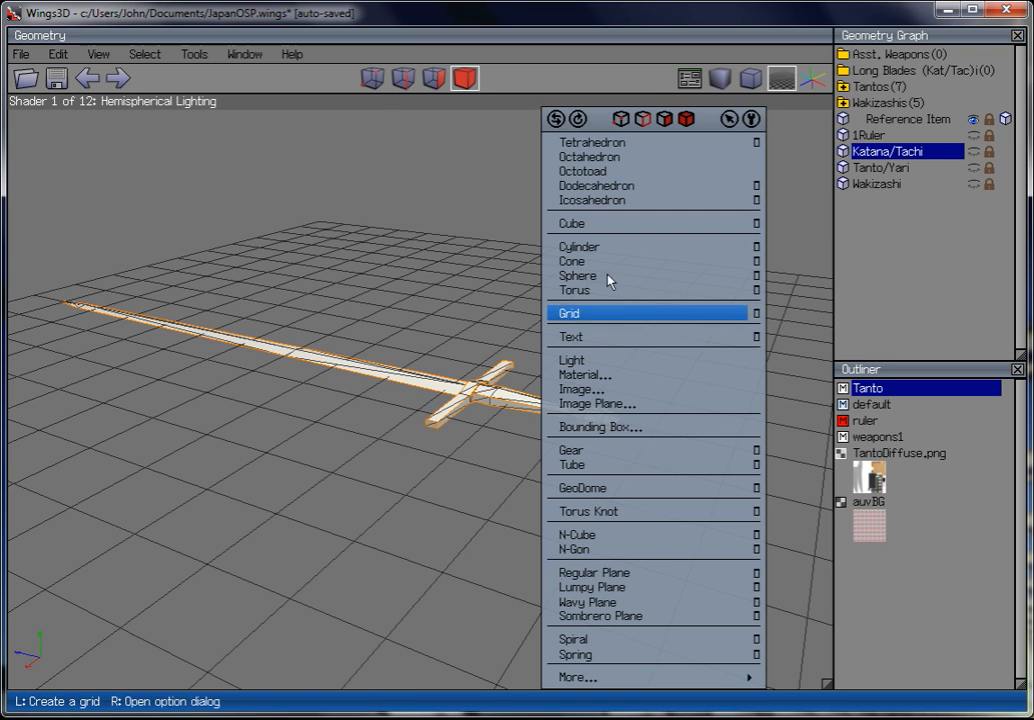
{"action": "left_click", "coordinate": [617, 228]}
{"action": "left_click", "coordinate": [492, 342]}
Move the cube about -1.47 along the Z axis so it surrounds the reference sword's handle.
{"action": "right_click", "coordinate": [500, 192]}
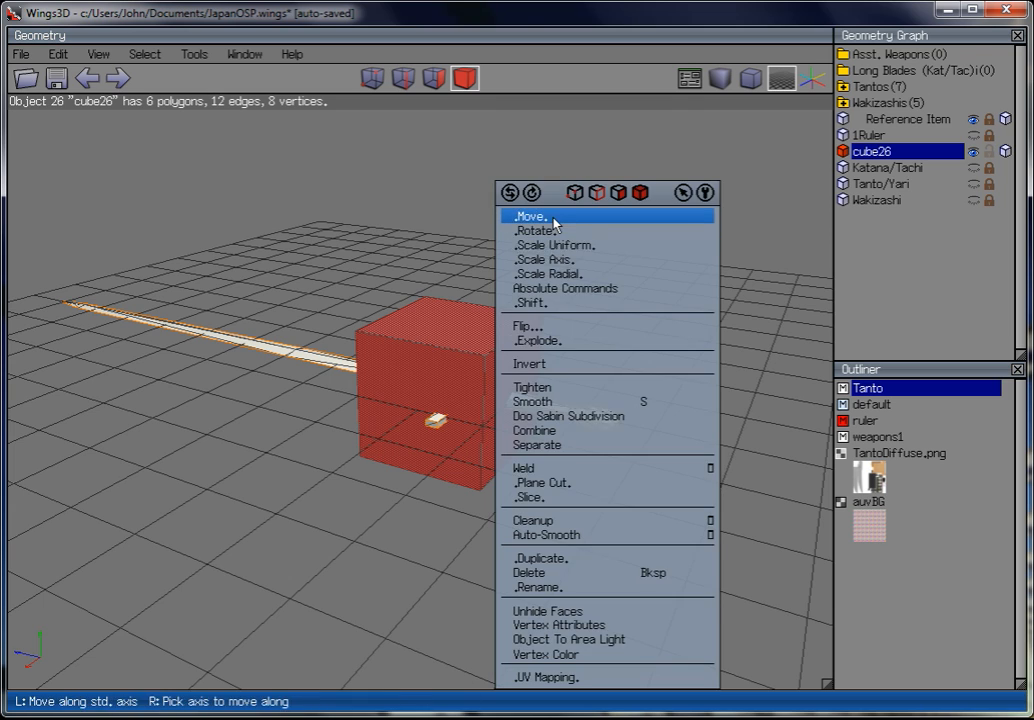
{"action": "left_click", "coordinate": [520, 216]}
{"action": "left_click", "coordinate": [537, 282]}
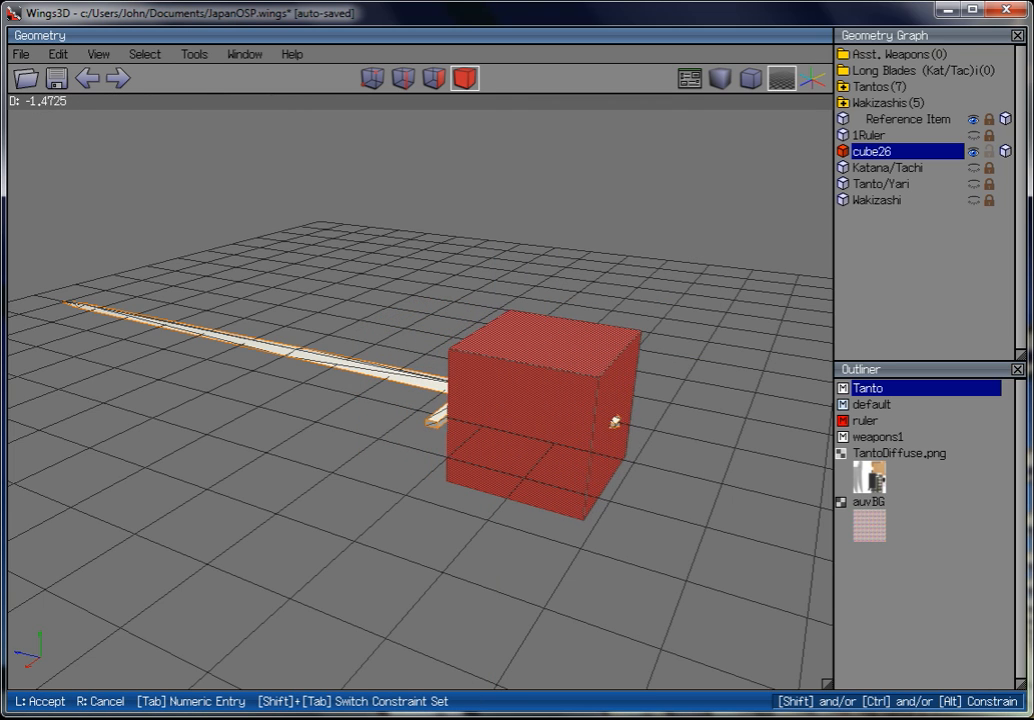
{"action": "left_click", "coordinate": [518, 376]}
Scale the cube radially around the Z axis to about 20%, forming a long block around the handle.
{"action": "middle_click", "coordinate": [518, 376]}
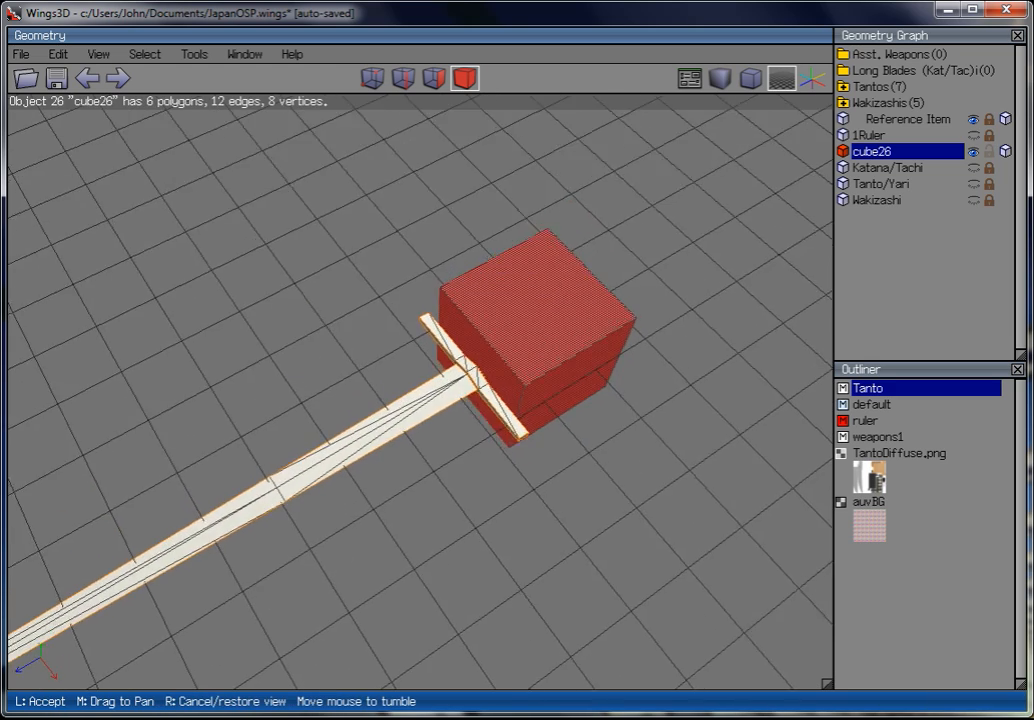
{"action": "left_click", "coordinate": [603, 294]}
{"action": "right_click", "coordinate": [603, 294]}
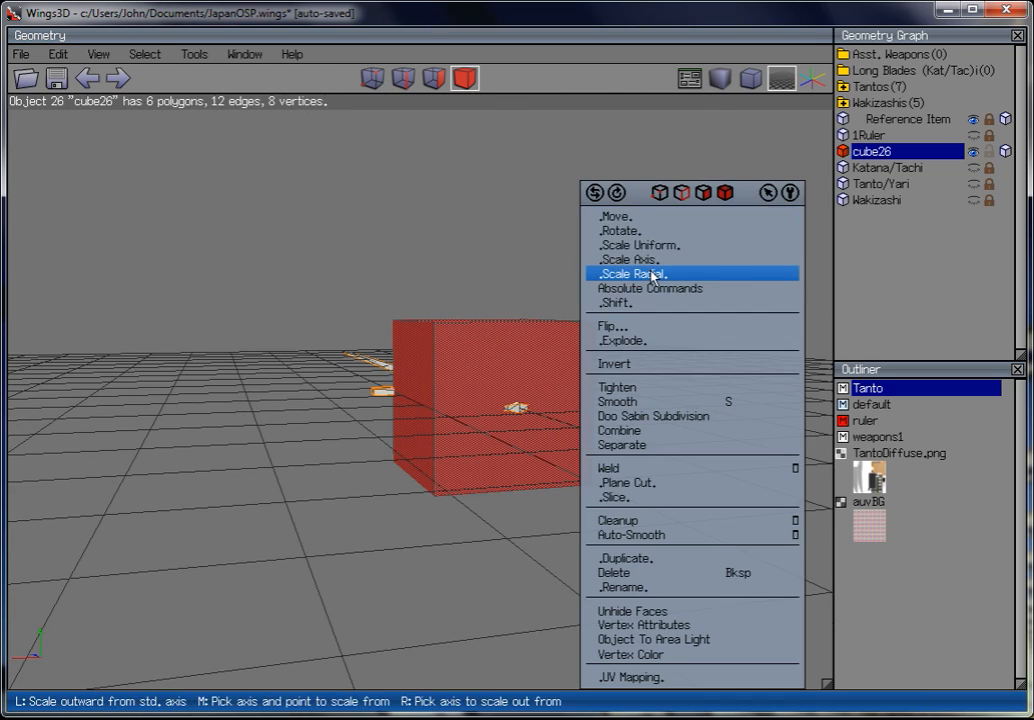
{"action": "left_click", "coordinate": [607, 272]}
{"action": "left_click", "coordinate": [650, 322]}
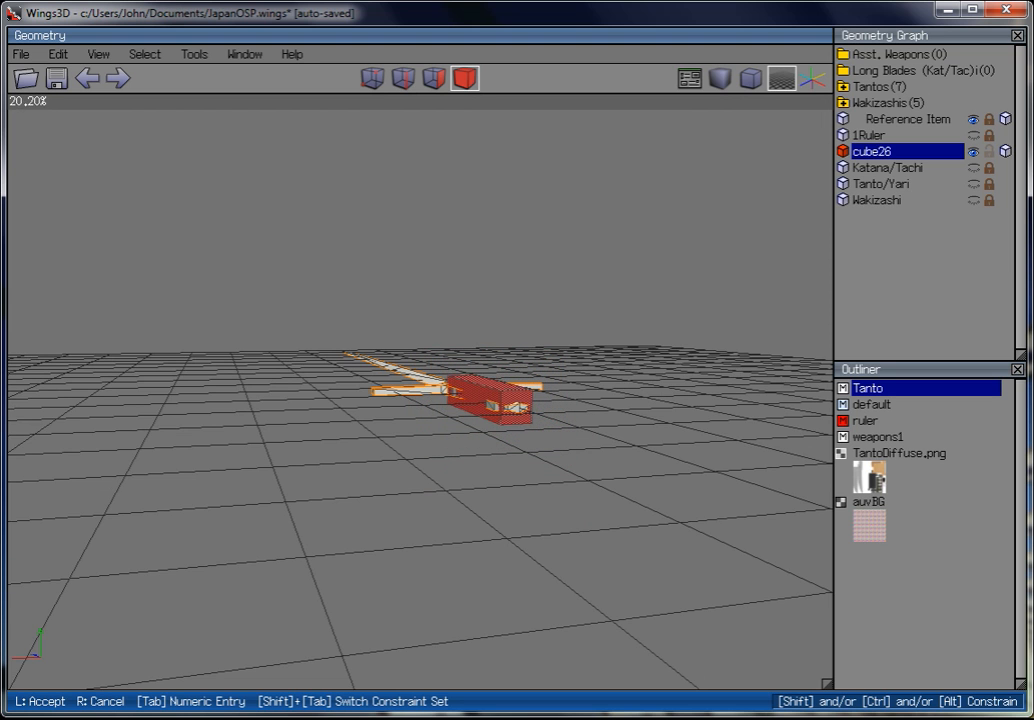
{"action": "left_click", "coordinate": [651, 342]}
Flatten the handle block by scaling it along the Y axis to about 54%.
{"action": "middle_click", "coordinate": [651, 342]}
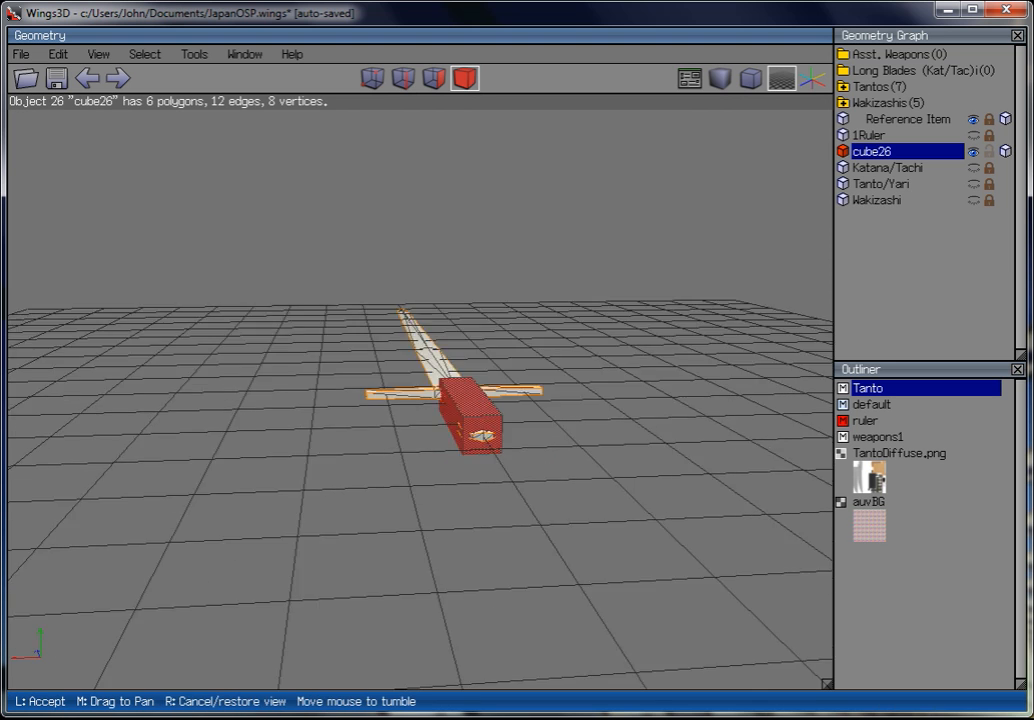
{"action": "left_click", "coordinate": [626, 394]}
{"action": "scroll", "coordinate": [626, 394], "scroll_direction": "up", "scroll_amount": 3}
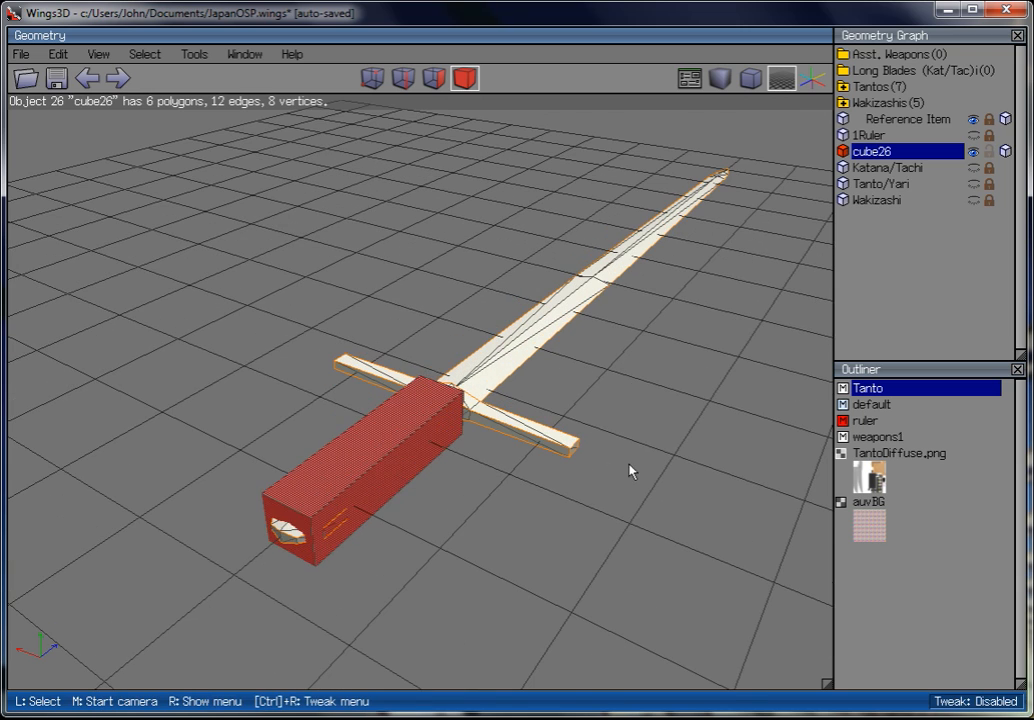
{"action": "left_click", "coordinate": [455, 399]}
{"action": "right_click", "coordinate": [575, 355]}
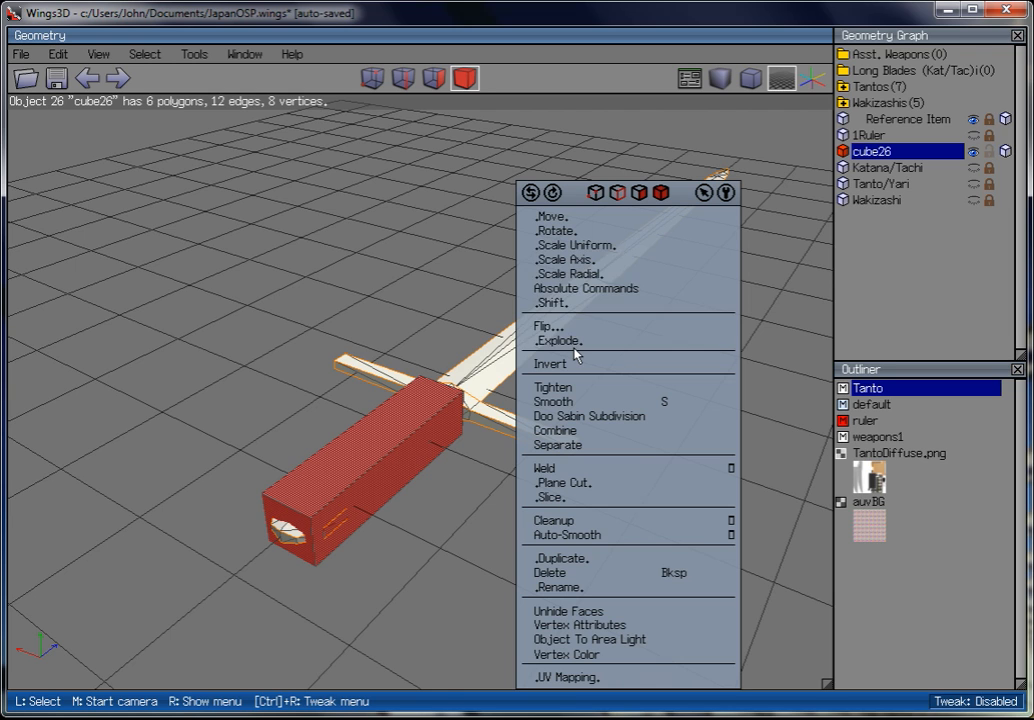
{"action": "left_click", "coordinate": [592, 260]}
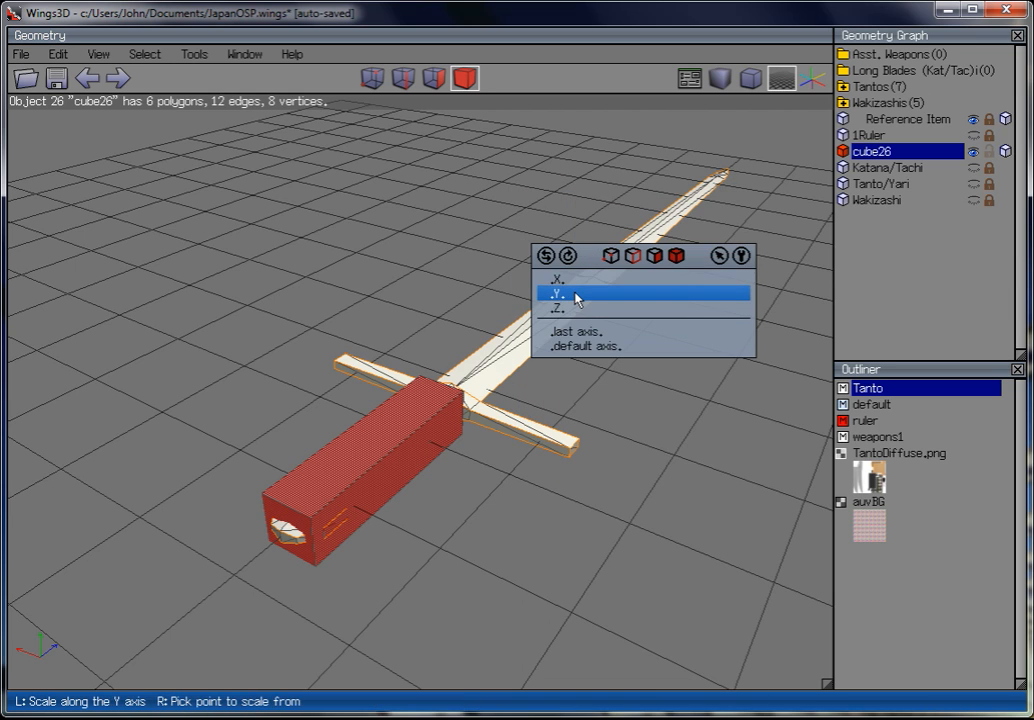
{"action": "left_click", "coordinate": [577, 297]}
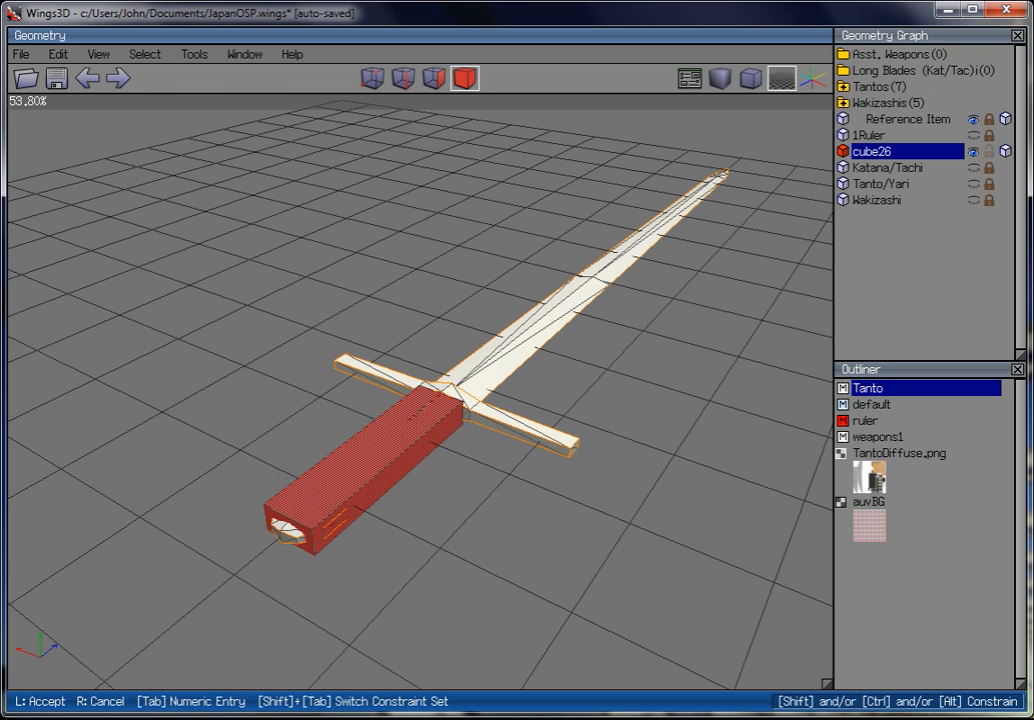
{"action": "left_click", "coordinate": [577, 293]}
Narrow the handle block slightly by scaling it along the X axis to about 97%.
{"action": "middle_click", "coordinate": [577, 293]}
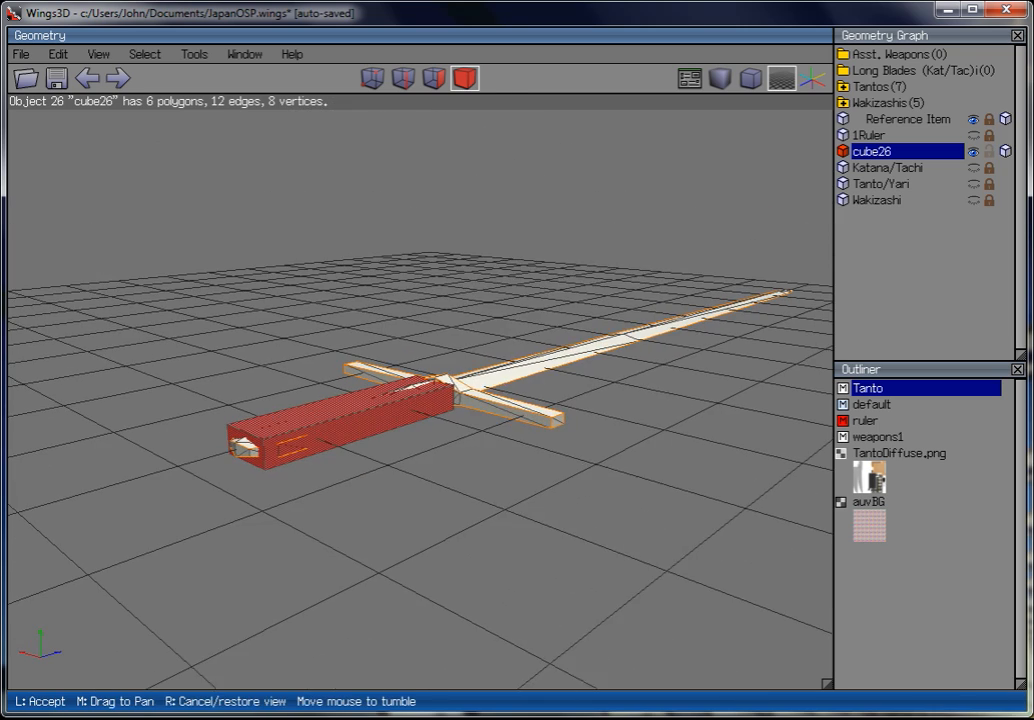
{"action": "left_click", "coordinate": [510, 231]}
{"action": "middle_click", "coordinate": [330, 228]}
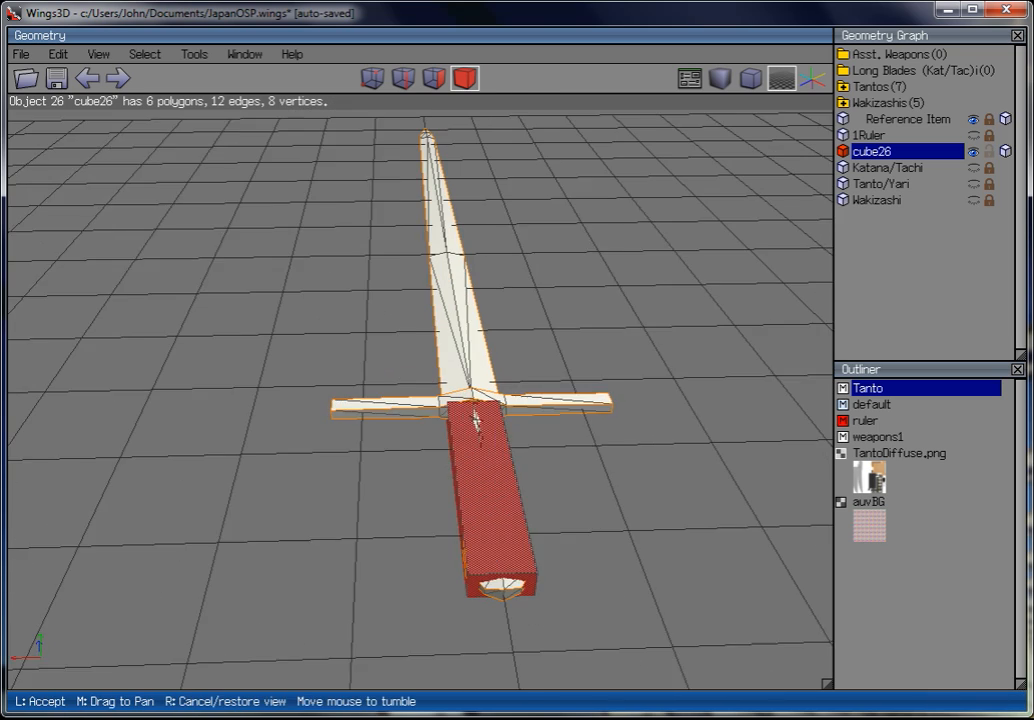
{"action": "left_click", "coordinate": [577, 258]}
{"action": "right_click", "coordinate": [577, 258]}
{"action": "left_click", "coordinate": [584, 272]}
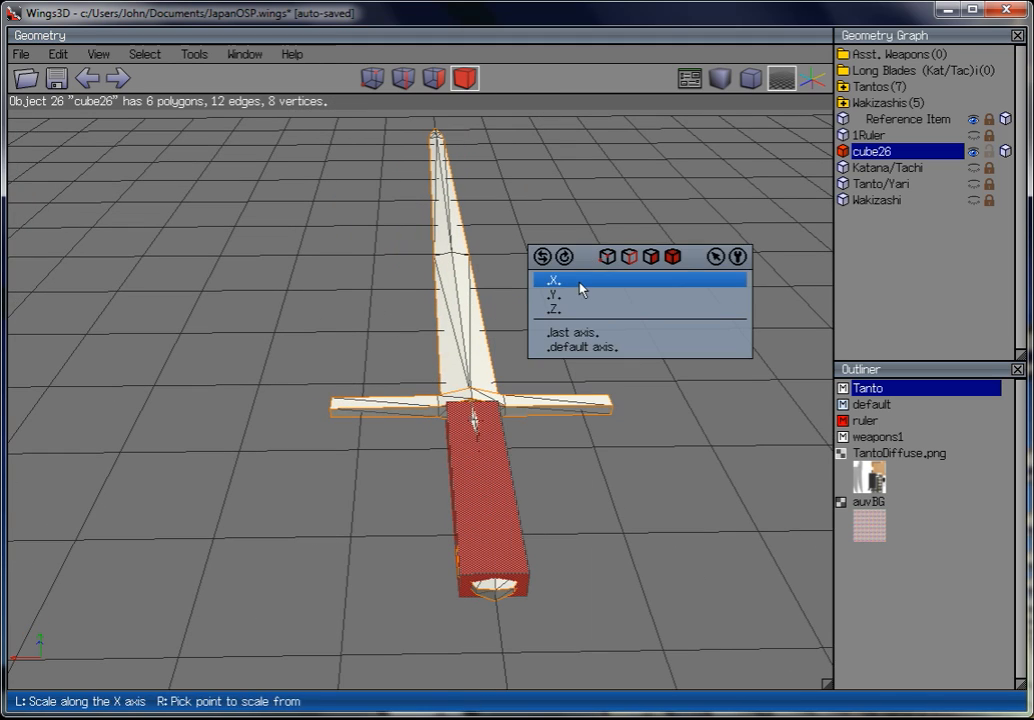
{"action": "left_click", "coordinate": [580, 284]}
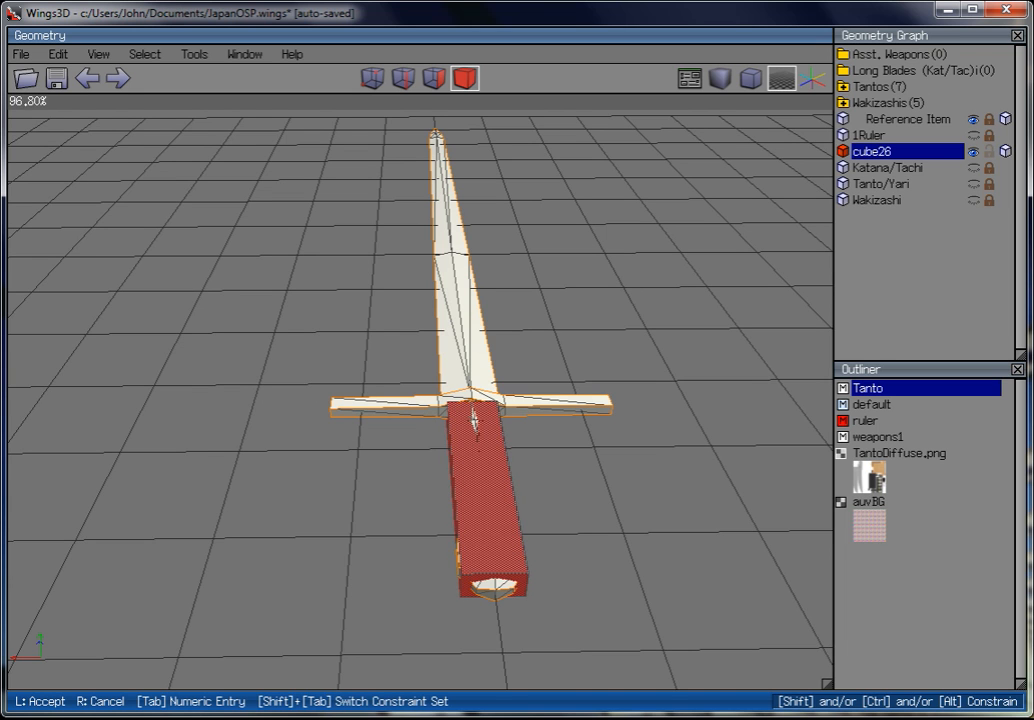
{"action": "left_click", "coordinate": [579, 291]}
Hide the Reference Item and lengthen the handle block by moving its pommel-end face outward 0.5 along its normal.
{"action": "middle_click", "coordinate": [579, 291]}
{"action": "left_click", "coordinate": [799, 277]}
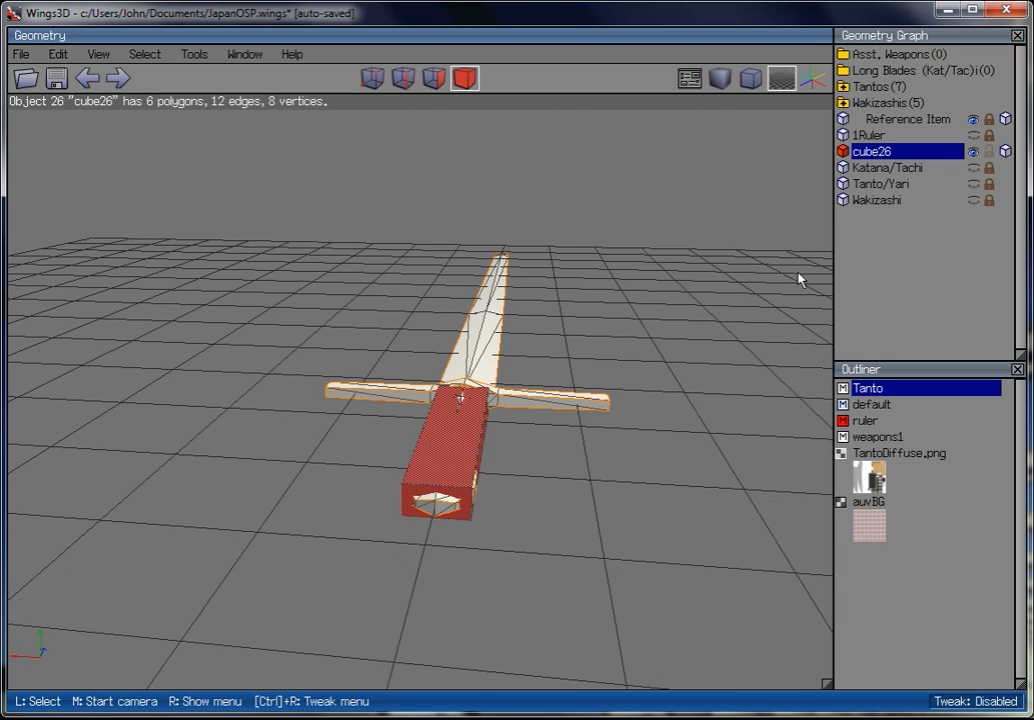
{"action": "left_click", "coordinate": [973, 119]}
{"action": "middle_click", "coordinate": [533, 383]}
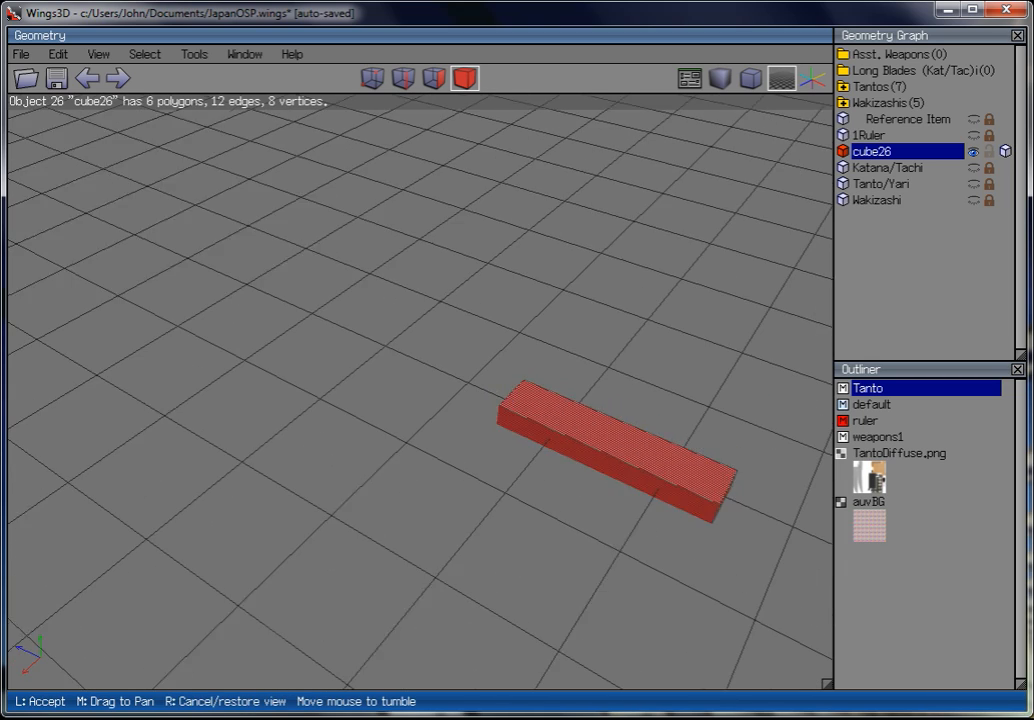
{"action": "left_click", "coordinate": [591, 445]}
{"action": "left_click", "coordinate": [591, 445]}
{"action": "middle_click", "coordinate": [575, 219]}
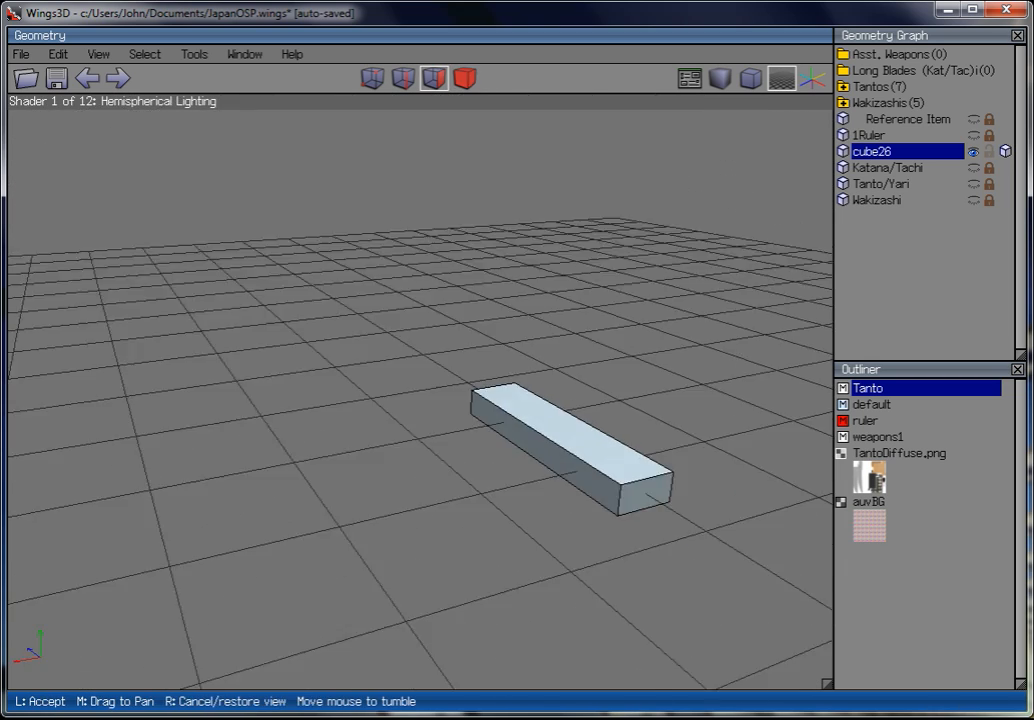
{"action": "left_click", "coordinate": [593, 480]}
{"action": "left_click", "coordinate": [592, 475]}
{"action": "right_click", "coordinate": [554, 168]}
{"action": "left_click", "coordinate": [554, 168]}
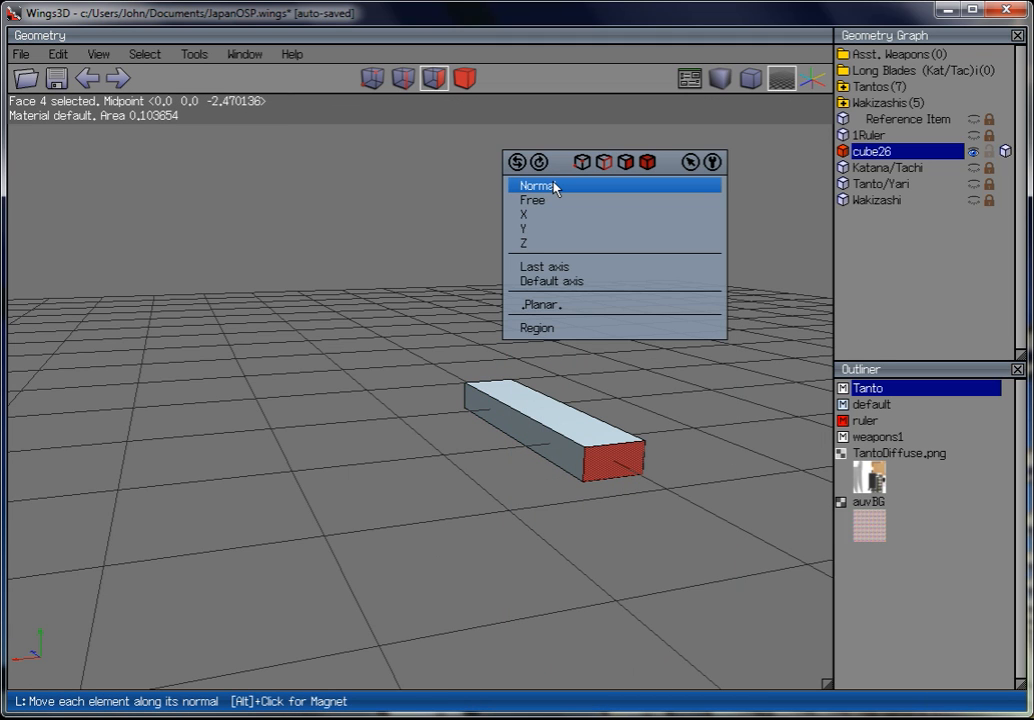
{"action": "left_click", "coordinate": [555, 187]}
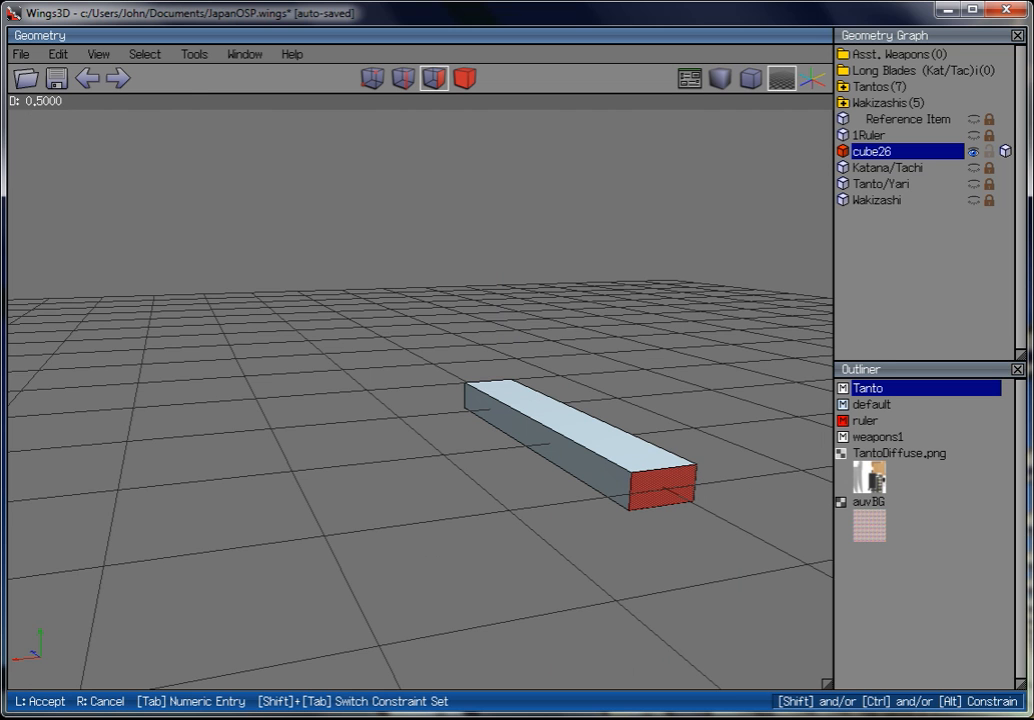
{"action": "left_click", "coordinate": [542, 212]}
Examine the lengthened handle block from above and from the side.
{"action": "middle_click", "coordinate": [542, 212]}
{"action": "left_click", "coordinate": [548, 228]}
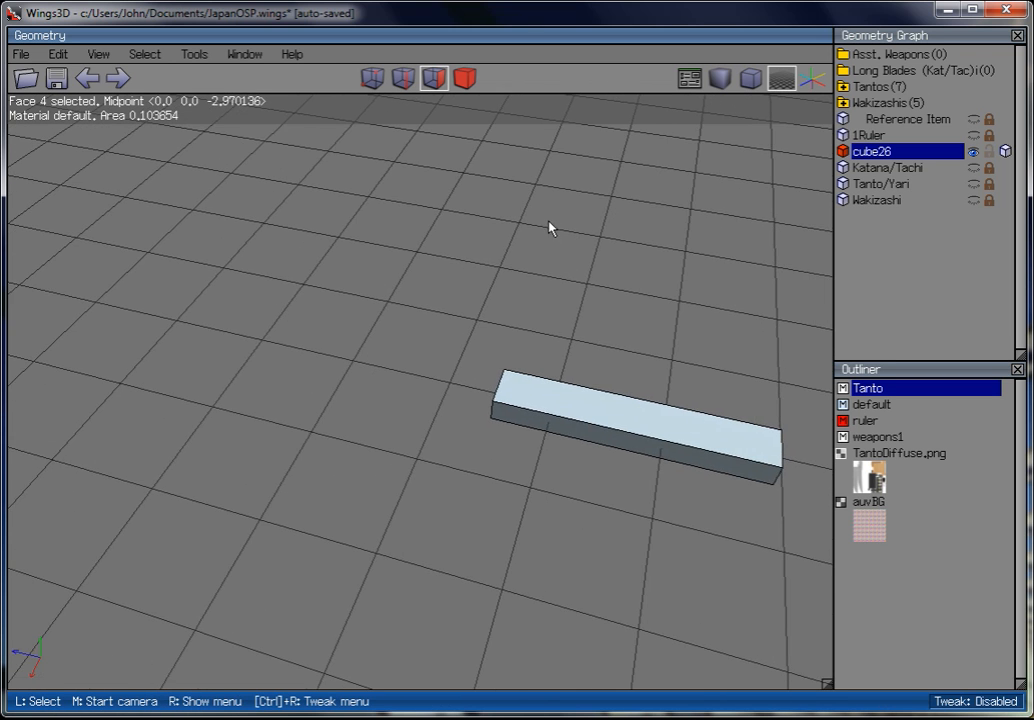
{"action": "scroll", "coordinate": [560, 250], "scroll_direction": "down", "scroll_amount": 3}
{"action": "key", "text": "Left"}
{"action": "key", "text": "Left"}
{"action": "key", "text": "Left"}
{"action": "key", "text": "Left"}
{"action": "key", "text": "space"}
{"action": "scroll", "coordinate": [457, 236], "scroll_direction": "up", "scroll_amount": 4}
{"action": "middle_click", "coordinate": [457, 236]}
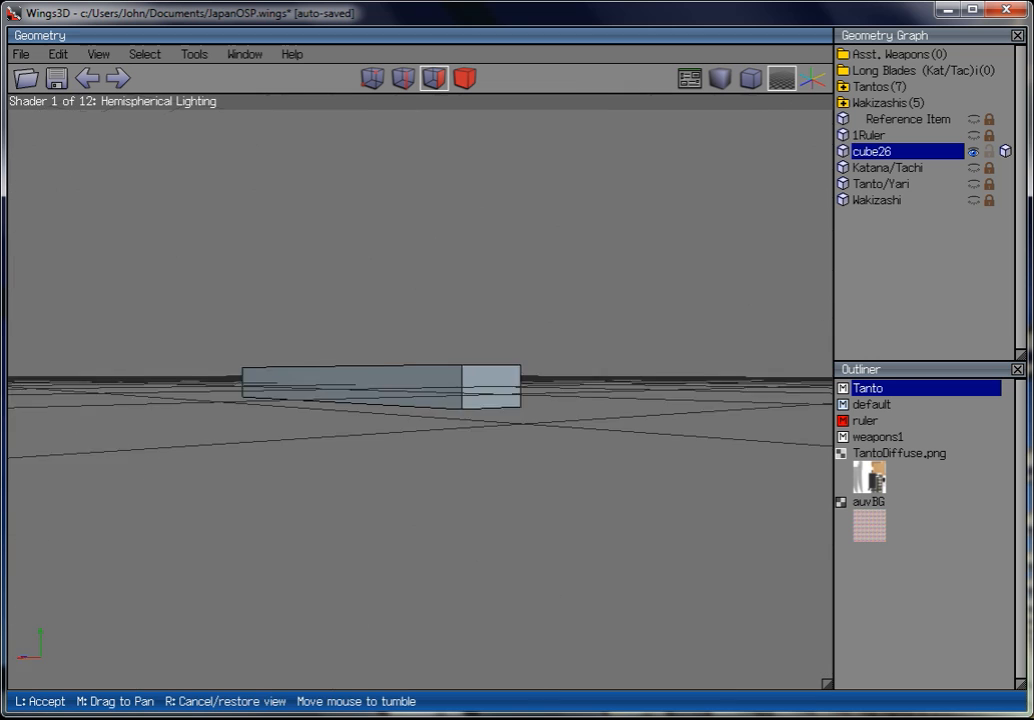
Select the edges around both end faces of the block and connect them, splitting every long side down its middle.
{"action": "right_click", "coordinate": [316, 224]}
{"action": "left_click", "coordinate": [316, 224]}
{"action": "middle_click", "coordinate": [508, 296]}
{"action": "left_click", "coordinate": [282, 394]}
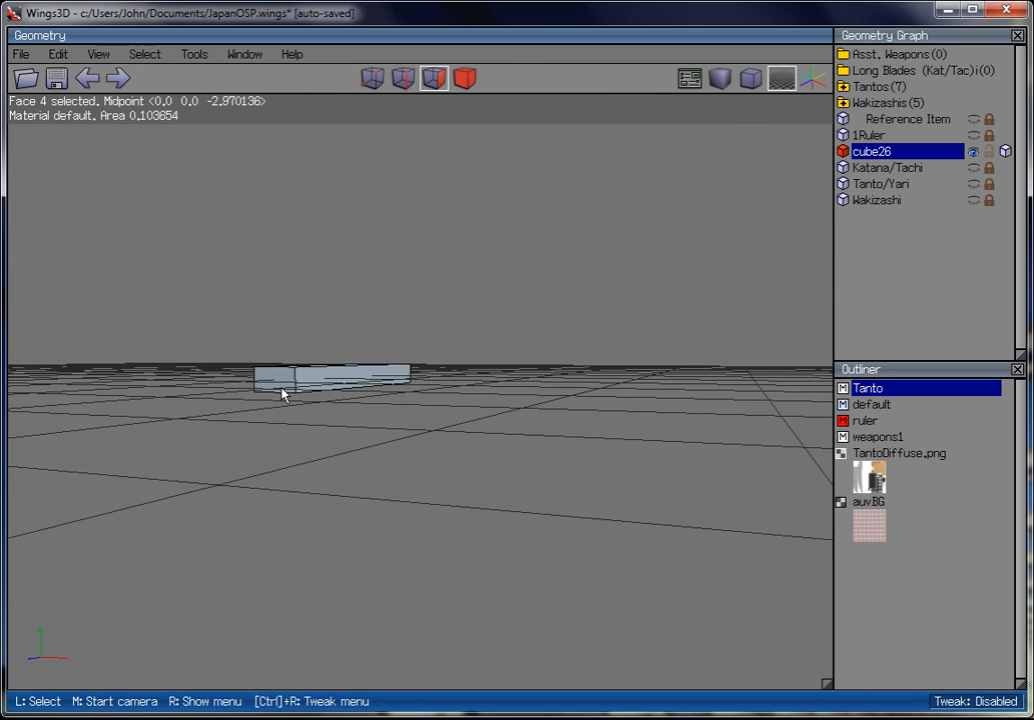
{"action": "left_click", "coordinate": [282, 392]}
{"action": "key", "text": "e"}
{"action": "middle_click", "coordinate": [505, 307]}
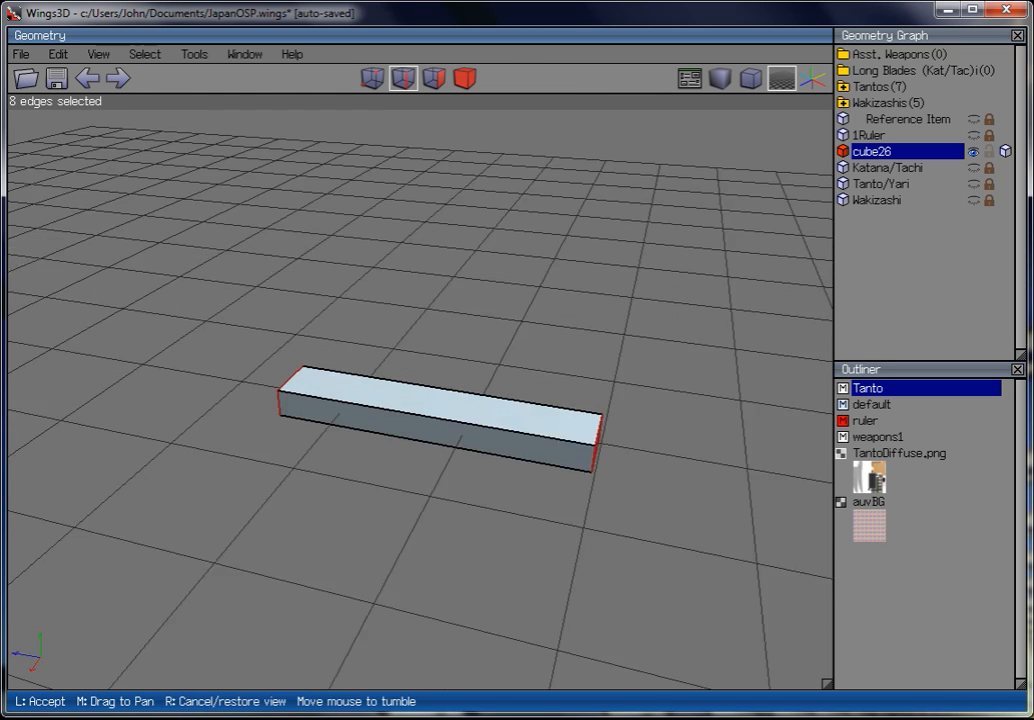
{"action": "left_click", "coordinate": [503, 312]}
{"action": "key", "text": "v"}
{"action": "key", "text": "c"}
{"action": "left_click_drag", "start_coordinate": [512, 239], "coordinate": [47, 521], "text": "ctrl"}
Select the four long corner edges of the handle block, leaving the middle edges of its sides unselected.
{"action": "middle_click", "coordinate": [514, 432]}
{"action": "left_click", "coordinate": [342, 485]}
{"action": "scroll", "coordinate": [350, 442], "scroll_direction": "up", "scroll_amount": 5}
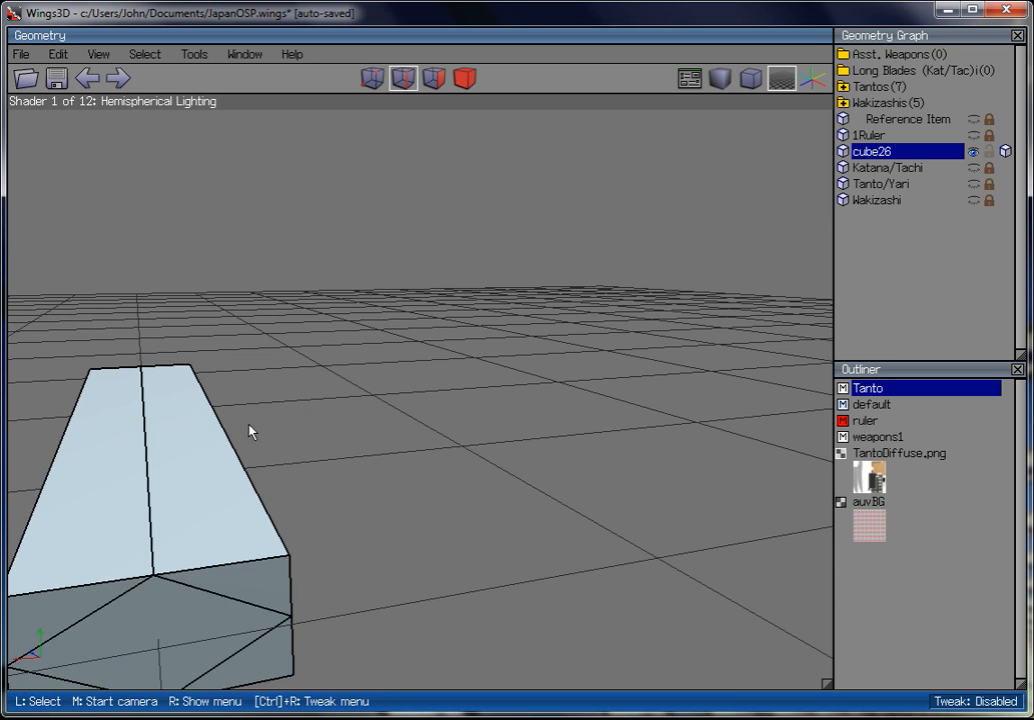
{"action": "key", "text": "e"}
{"action": "left_click", "coordinate": [233, 469]}
{"action": "left_click", "coordinate": [72, 489]}
{"action": "middle_click", "coordinate": [72, 489]}
{"action": "left_click", "coordinate": [205, 478]}
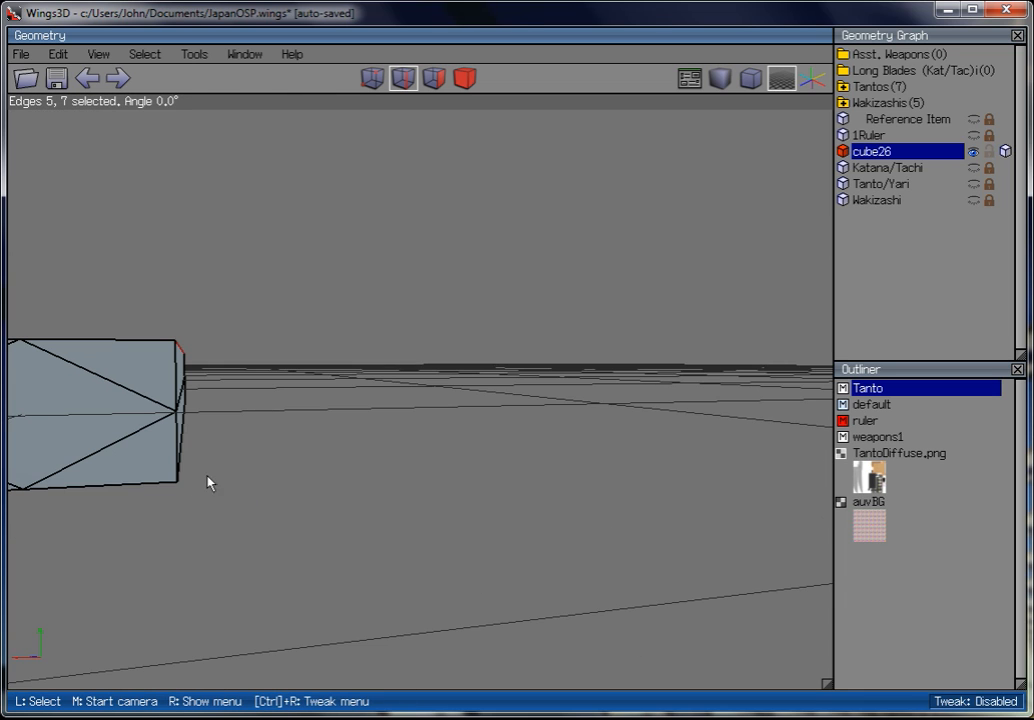
{"action": "left_click", "coordinate": [181, 466]}
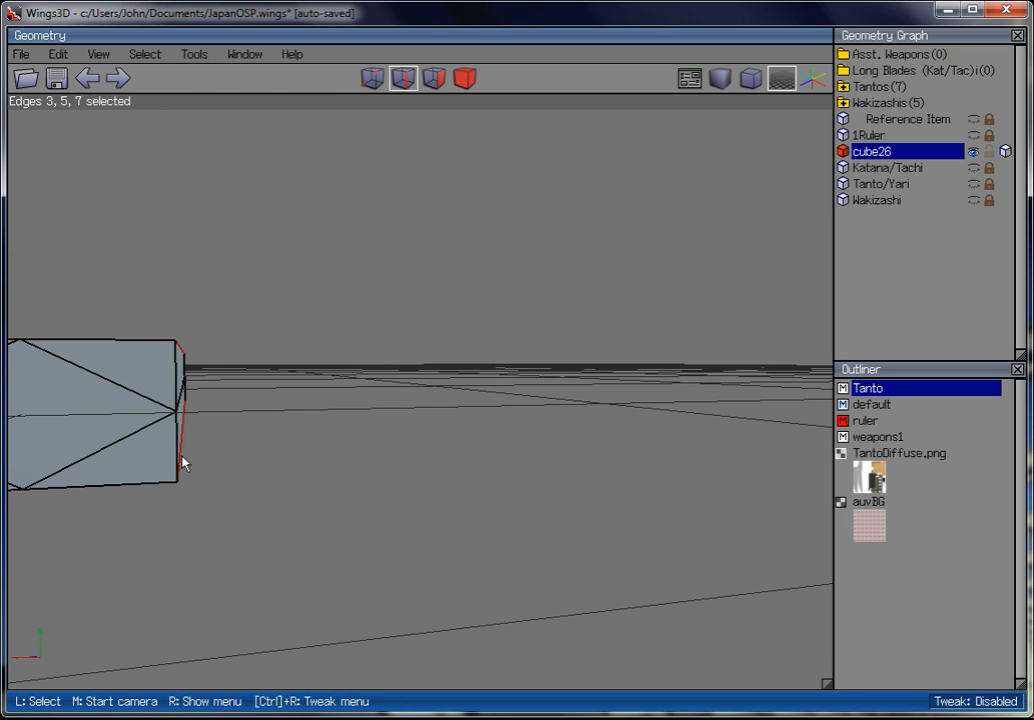
{"action": "middle_click", "coordinate": [106, 418]}
{"action": "left_click", "coordinate": [106, 418]}
{"action": "left_click", "coordinate": [335, 455]}
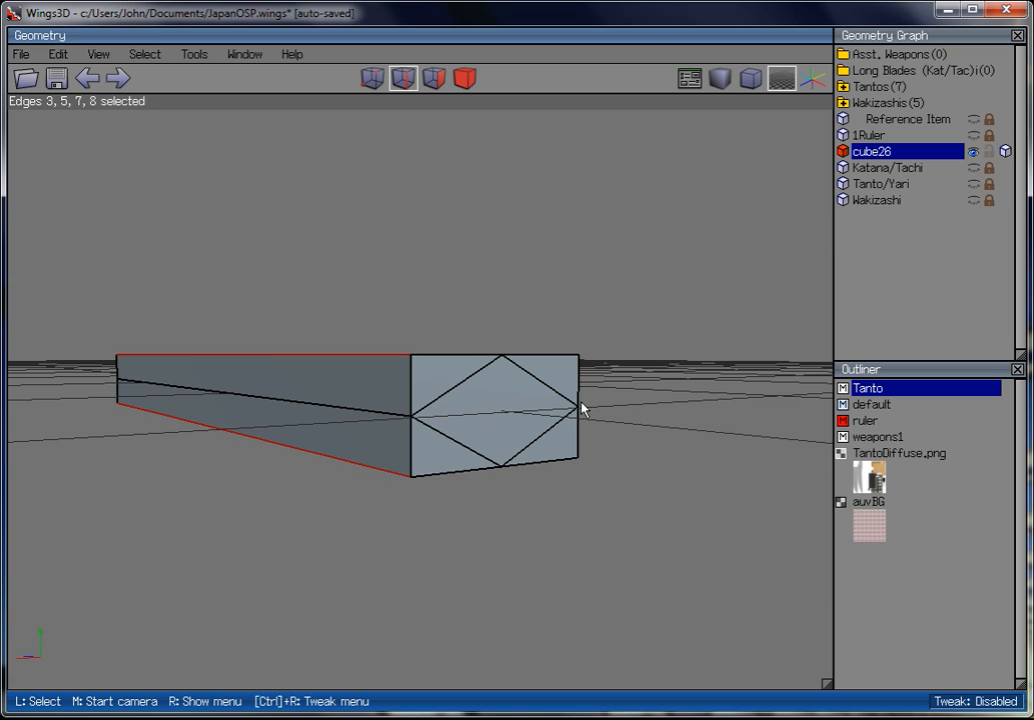
{"action": "right_click", "coordinate": [670, 358]}
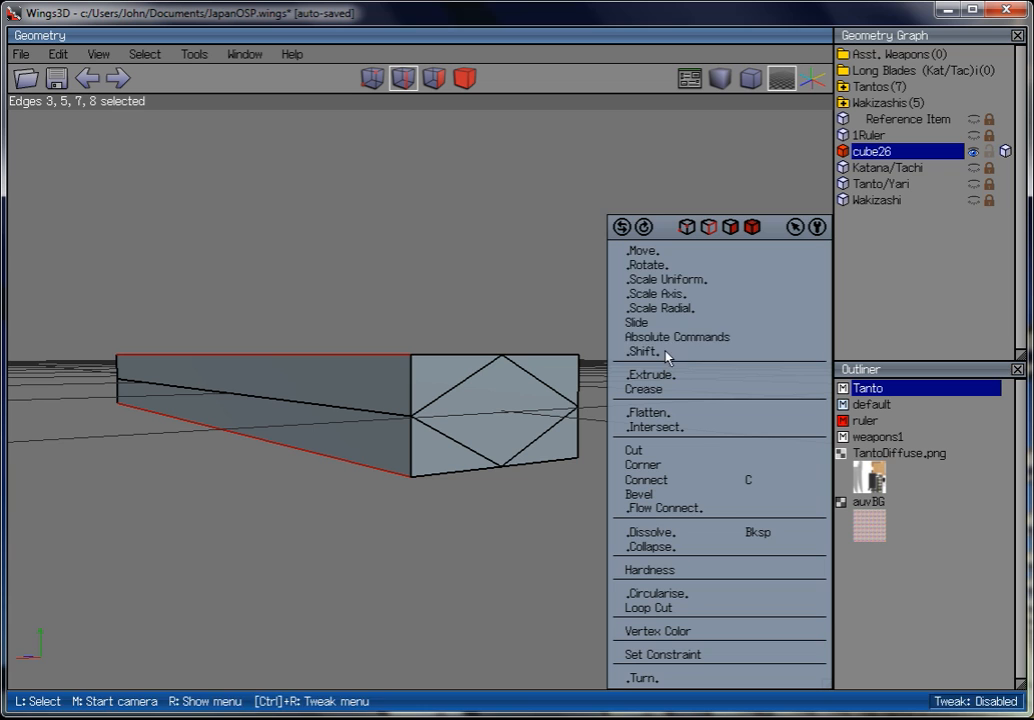
{"action": "left_click", "coordinate": [718, 249]}
{"action": "left_click", "coordinate": [700, 289]}
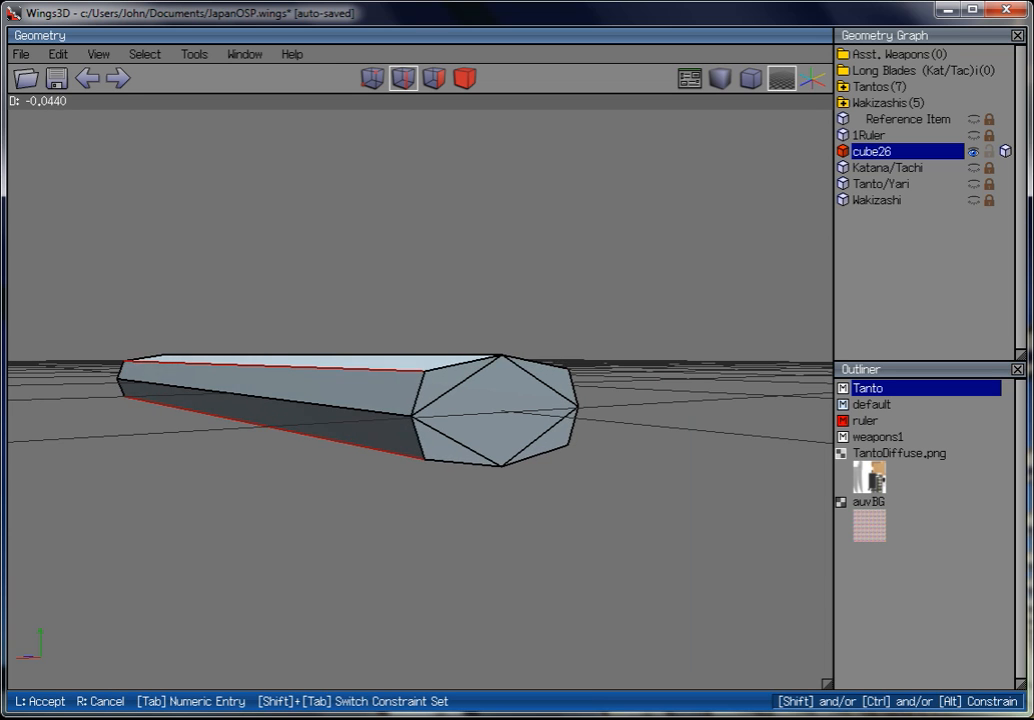
{"action": "left_click", "coordinate": [702, 271]}
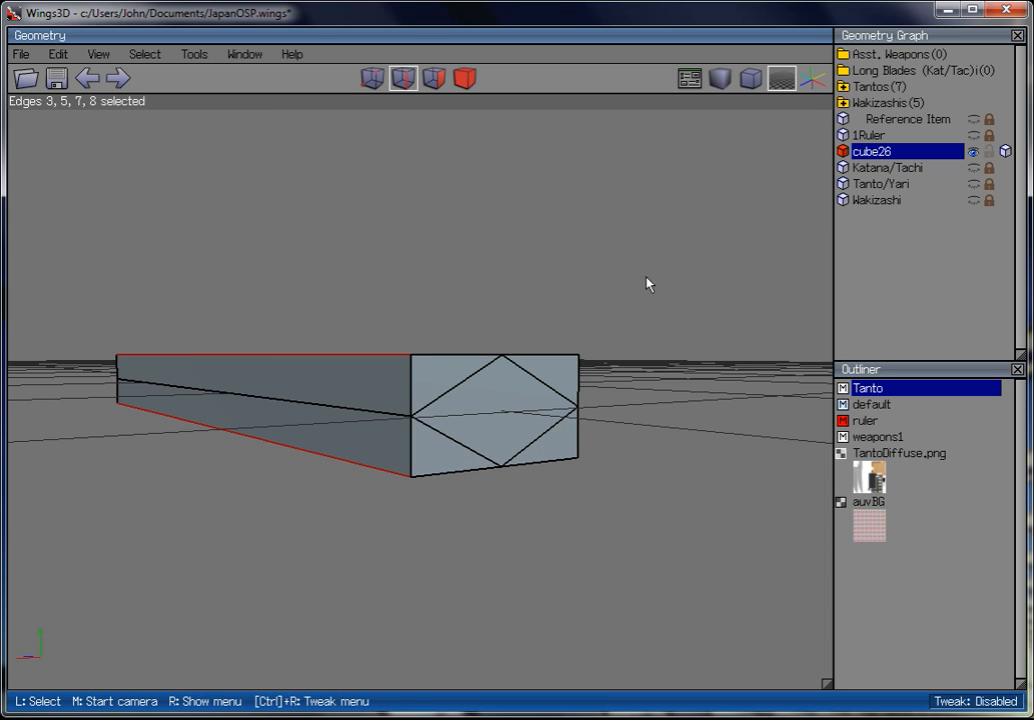
Move the four corner edges 0.06 inward along their normals to give the handle an octagonal cross-section.
{"action": "middle_click", "coordinate": [644, 272]}
{"action": "left_click", "coordinate": [649, 282]}
{"action": "right_click", "coordinate": [669, 258]}
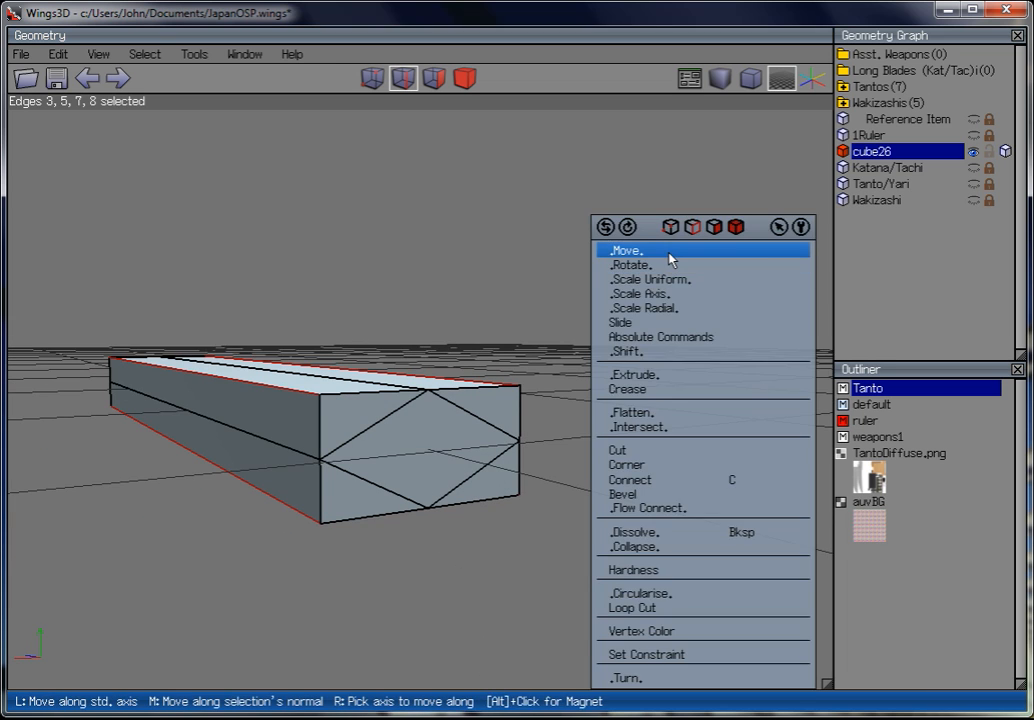
{"action": "left_click", "coordinate": [669, 258]}
{"action": "left_click", "coordinate": [669, 272]}
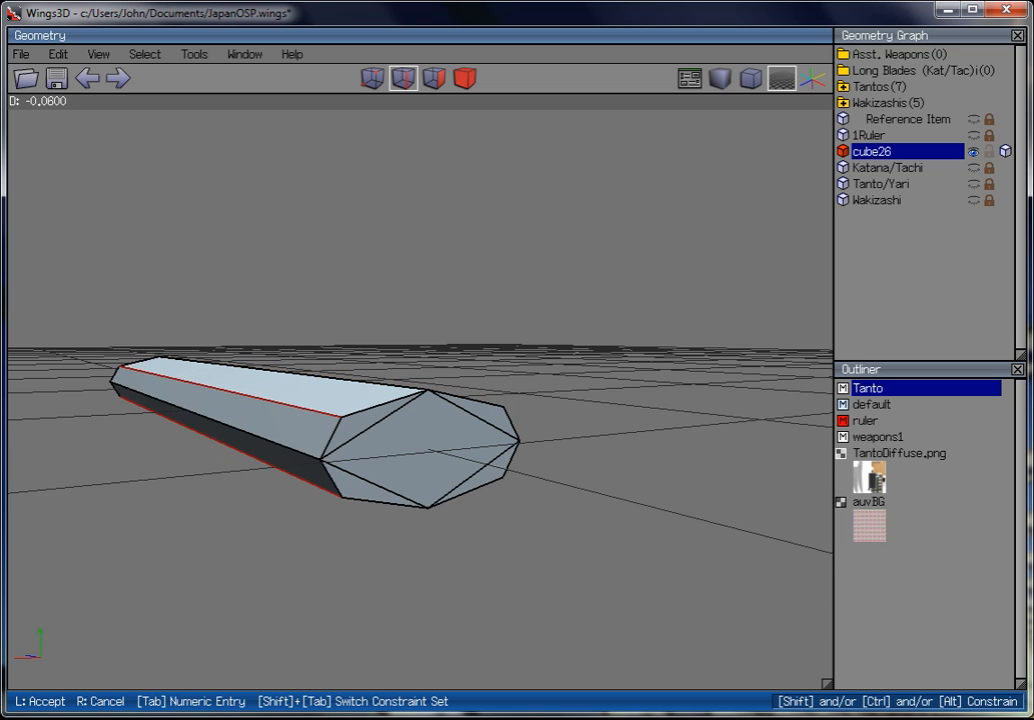
{"action": "left_click", "coordinate": [660, 277]}
Dissolve the diamond-shaped edges on the near end face of the handle and clear the selection.
{"action": "scroll", "coordinate": [660, 277], "scroll_direction": "down", "scroll_amount": 5}
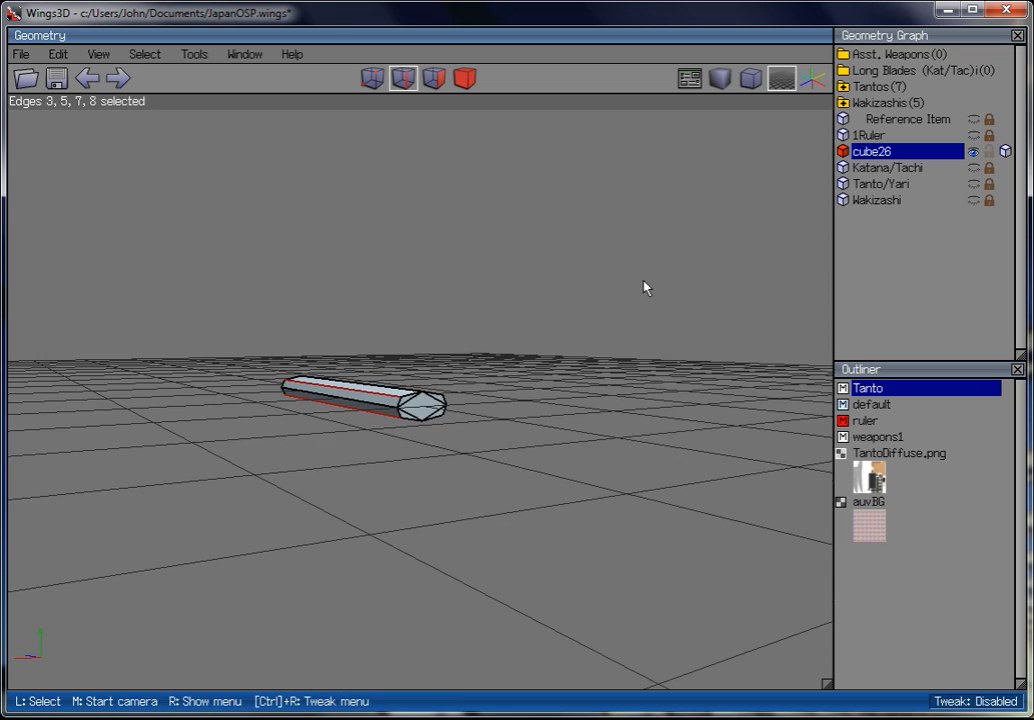
{"action": "key", "text": "space"}
{"action": "scroll", "coordinate": [57, 549], "scroll_direction": "up", "scroll_amount": 1}
{"action": "middle_click", "coordinate": [57, 549]}
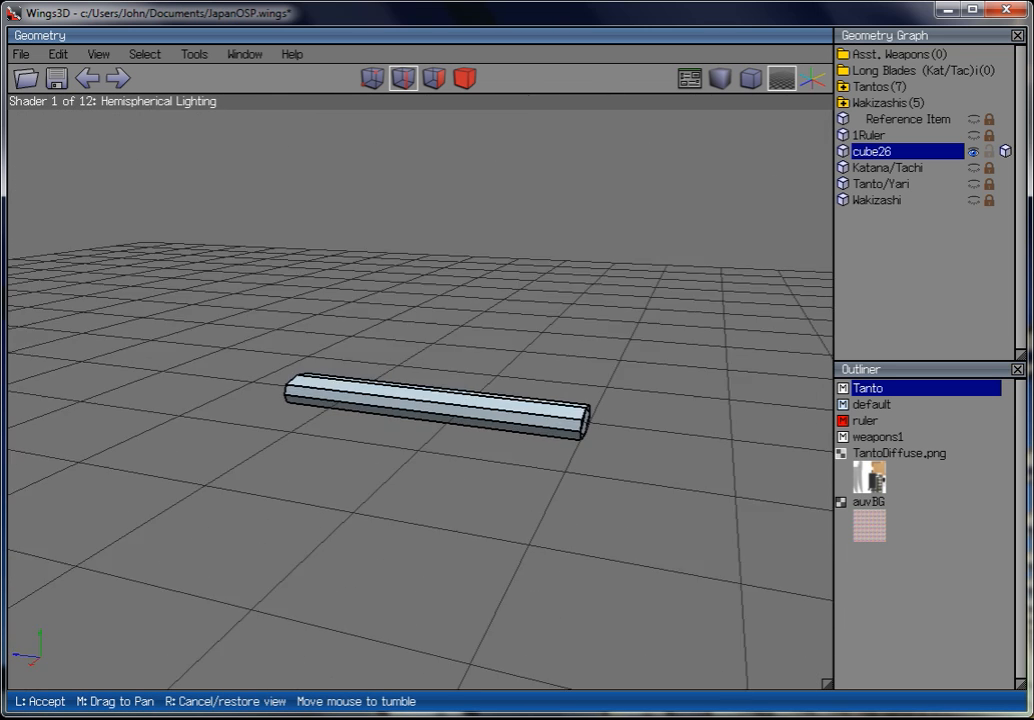
{"action": "left_click", "coordinate": [369, 267]}
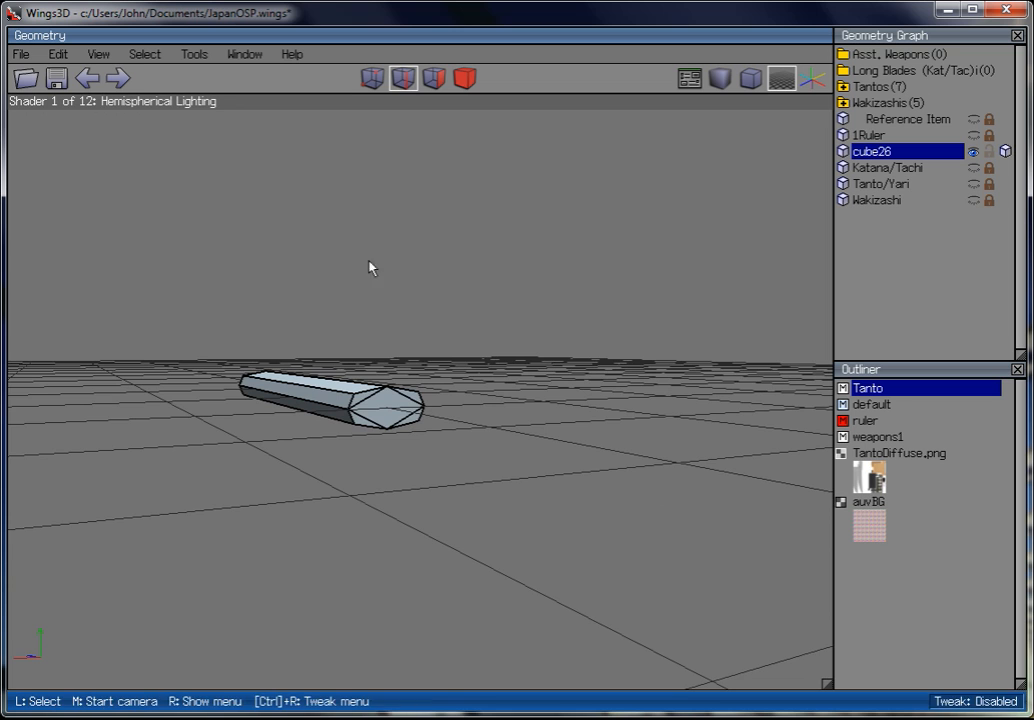
{"action": "left_click", "coordinate": [432, 78]}
{"action": "left_click", "coordinate": [393, 406]}
{"action": "left_click", "coordinate": [403, 78]}
{"action": "key", "text": "space"}
Dissolve the diamond-shaped edges on the opposite end face so that it becomes a single octagon.
{"action": "middle_click", "coordinate": [445, 219]}
{"action": "left_click", "coordinate": [436, 210]}
{"action": "left_click", "coordinate": [432, 78]}
{"action": "left_click", "coordinate": [274, 371]}
{"action": "left_click", "coordinate": [274, 371]}
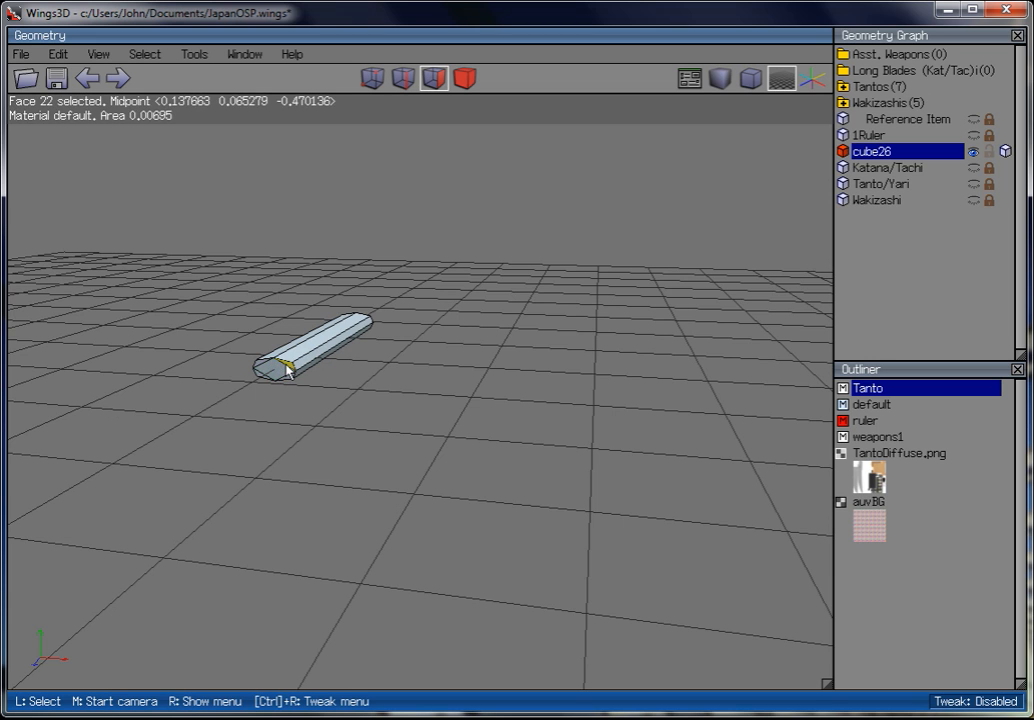
{"action": "left_click", "coordinate": [272, 369]}
{"action": "left_click", "coordinate": [403, 78]}
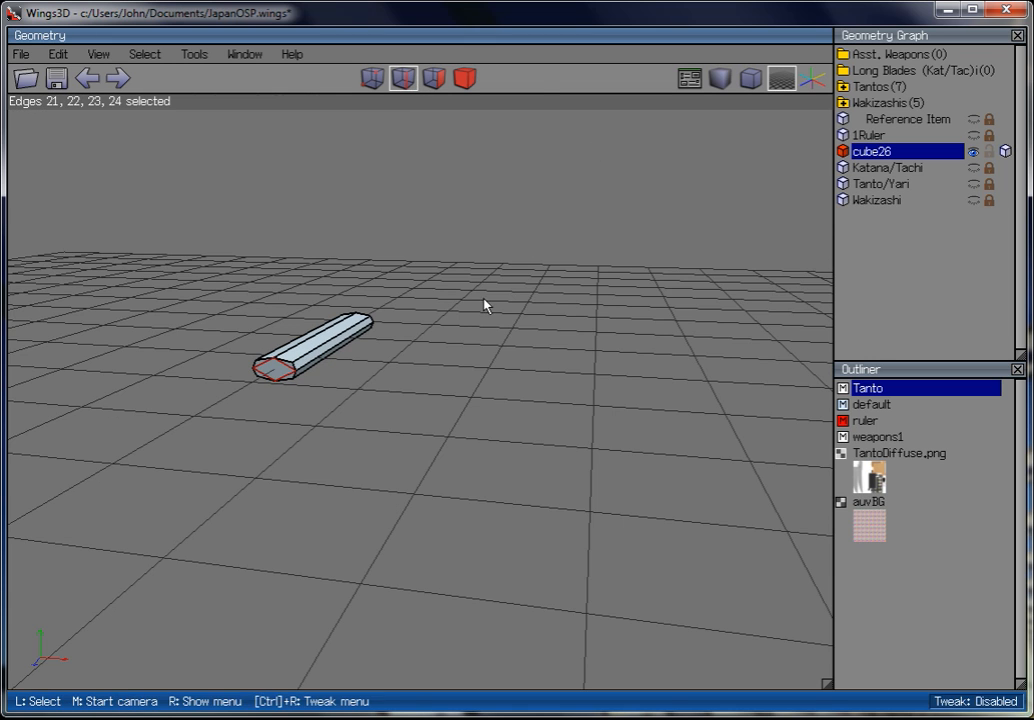
{"action": "middle_click", "coordinate": [485, 302]}
{"action": "left_click", "coordinate": [494, 261]}
{"action": "key", "text": "space"}
Select the octagonal face at one end of the handle and extrude it 0.04 along its normal.
{"action": "middle_click", "coordinate": [397, 205]}
{"action": "left_click", "coordinate": [469, 198]}
{"action": "left_click", "coordinate": [434, 78]}
{"action": "left_click", "coordinate": [293, 375]}
{"action": "middle_click", "coordinate": [371, 446]}
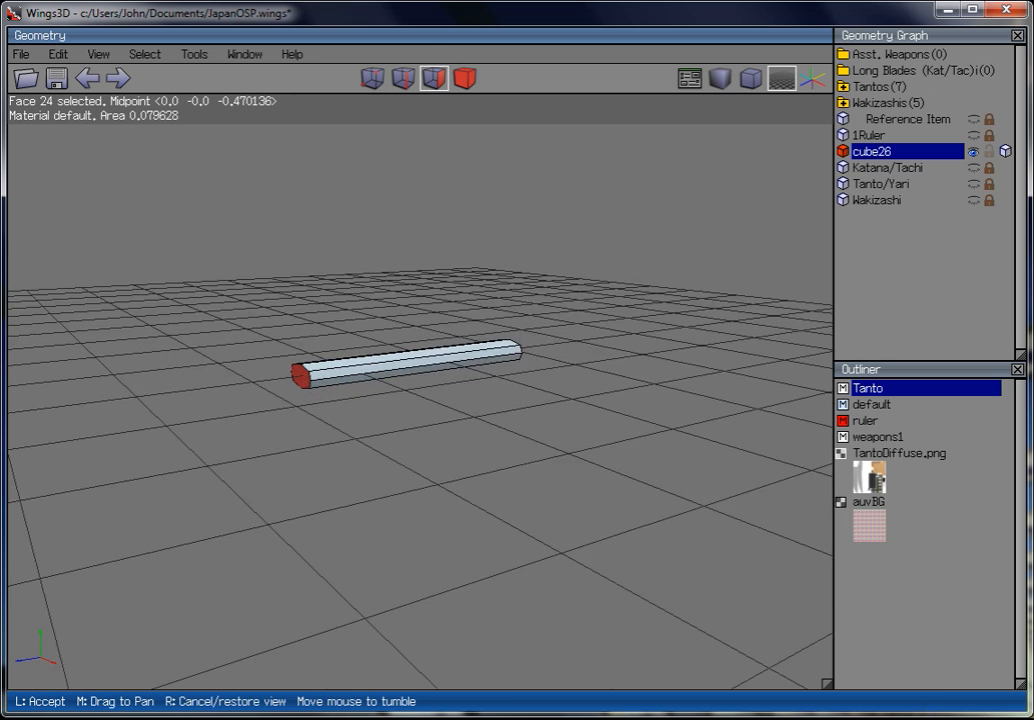
{"action": "left_click", "coordinate": [372, 444]}
{"action": "key", "text": "a"}
{"action": "scroll", "coordinate": [372, 444], "scroll_direction": "up", "scroll_amount": 5}
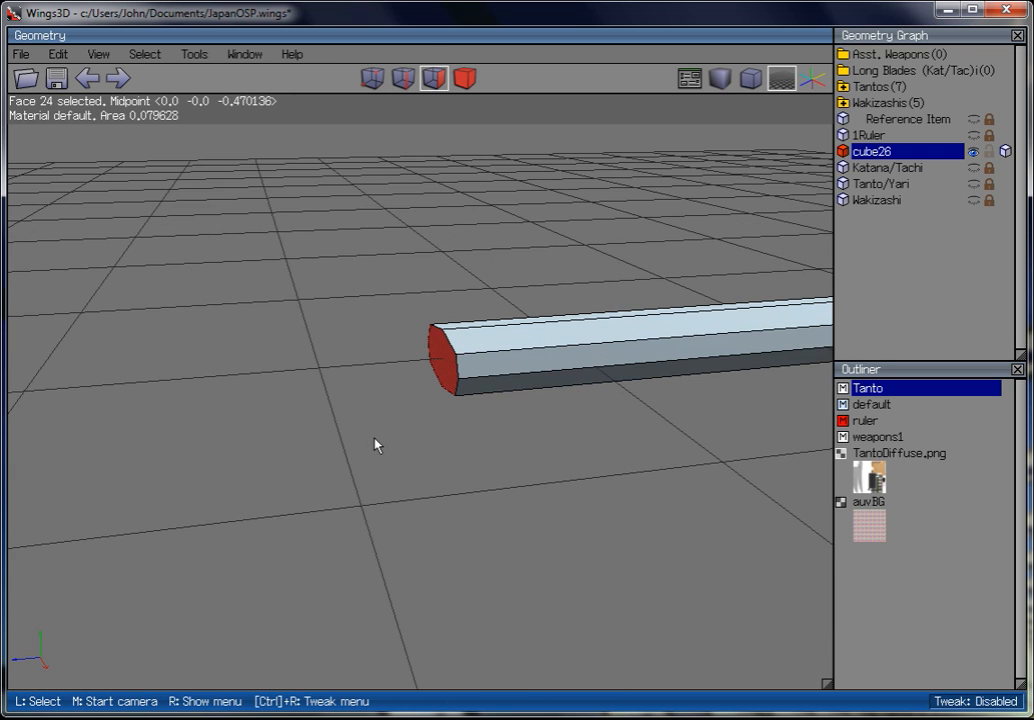
{"action": "right_click", "coordinate": [378, 438]}
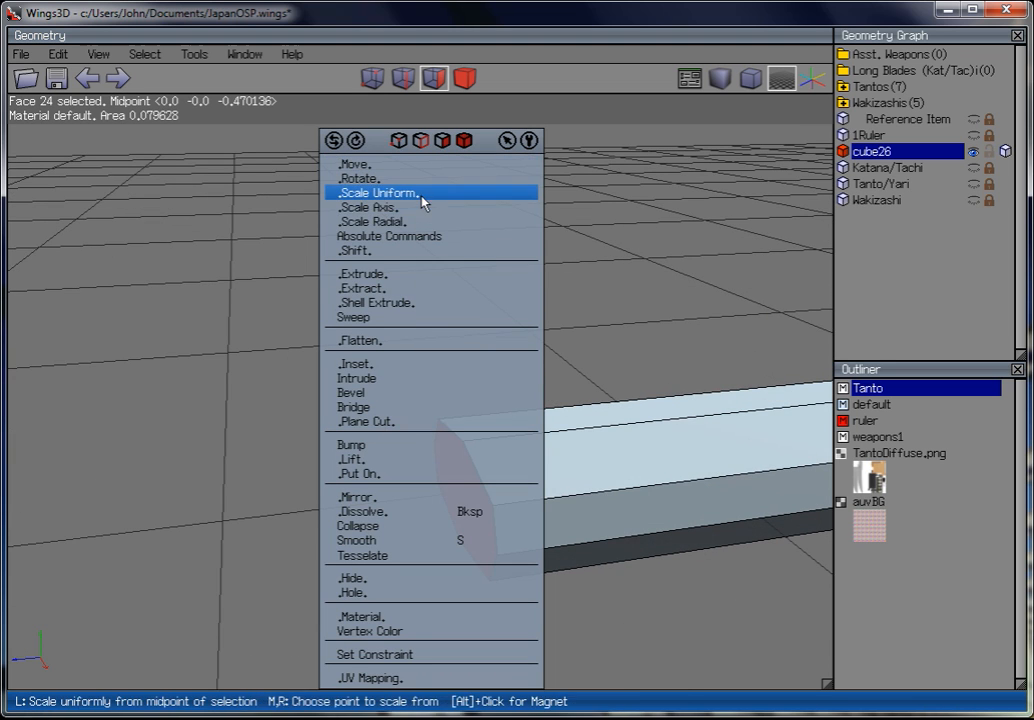
{"action": "left_click", "coordinate": [416, 275]}
{"action": "left_click", "coordinate": [395, 298]}
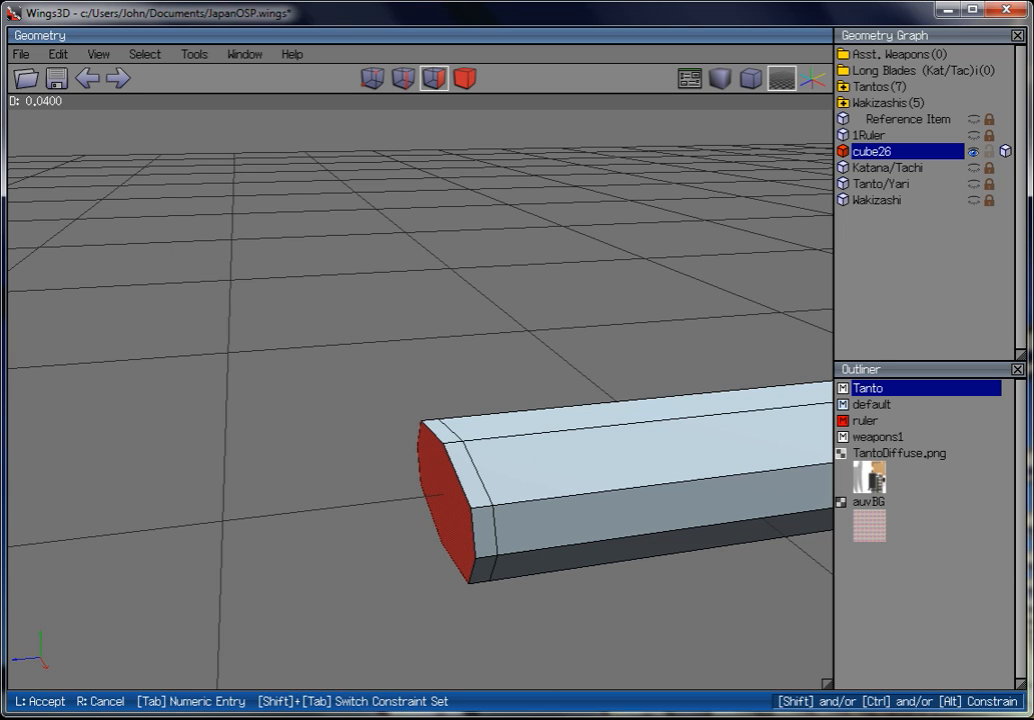
{"action": "left_click", "coordinate": [420, 392]}
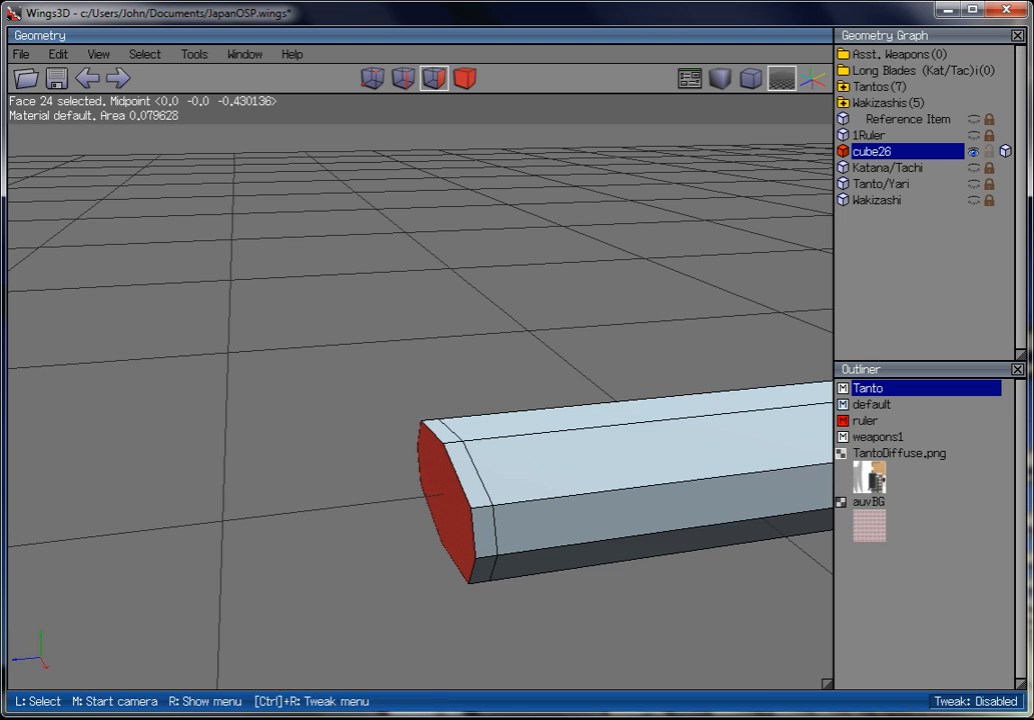
Extrude the same end face another 0.08 along its normal to add a wider second band.
{"action": "right_click", "coordinate": [362, 378]}
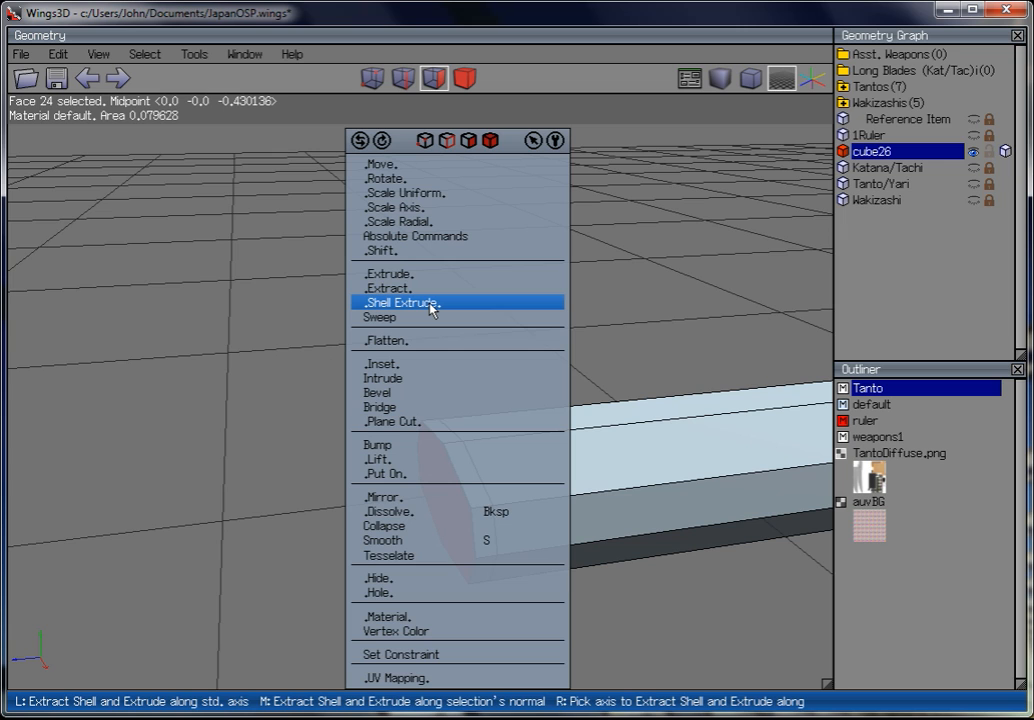
{"action": "left_click", "coordinate": [480, 272]}
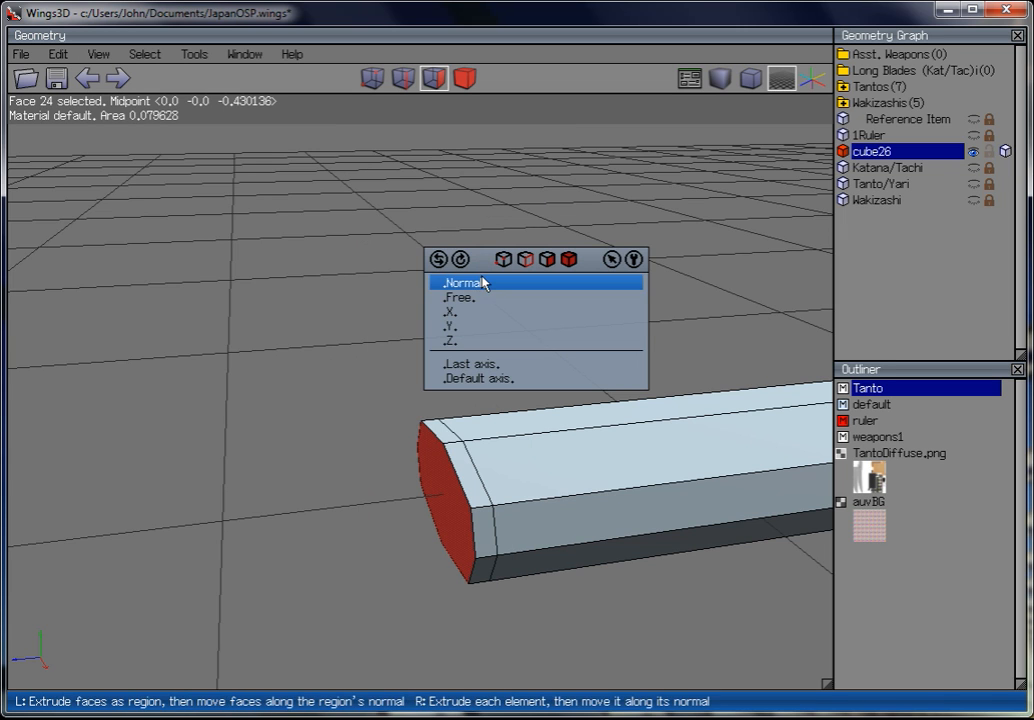
{"action": "left_click", "coordinate": [478, 279]}
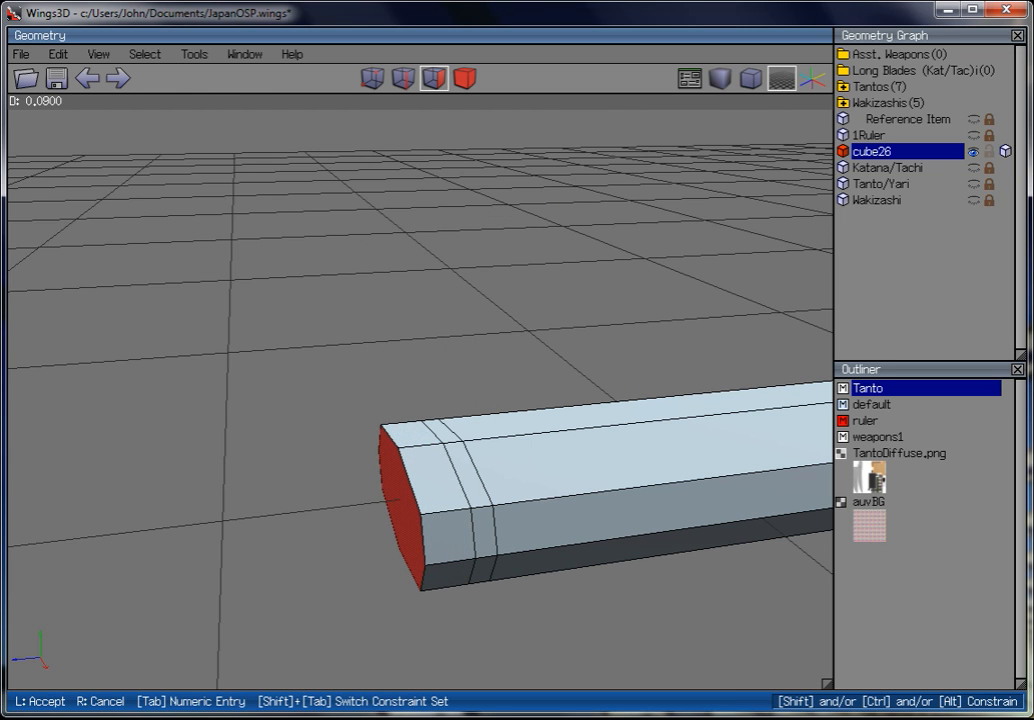
{"action": "left_click", "coordinate": [489, 282]}
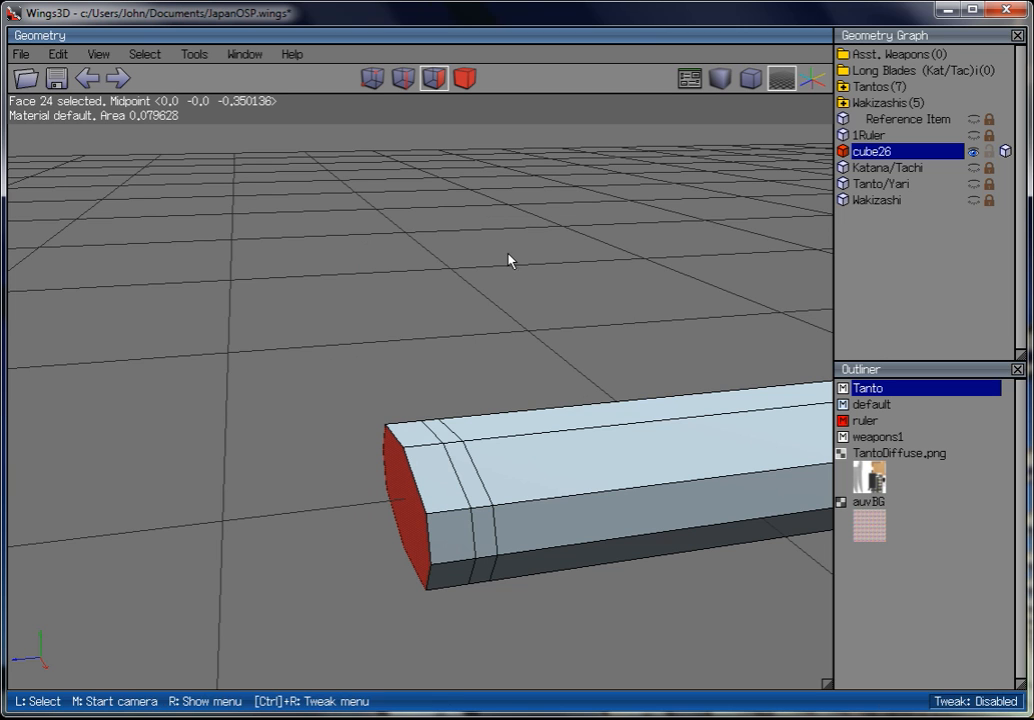
Extrude the end face once more by about 0.04 along its normal to add a narrow outer band.
{"action": "right_click", "coordinate": [505, 282], "text": "ctrl"}
{"action": "right_click", "coordinate": [447, 160]}
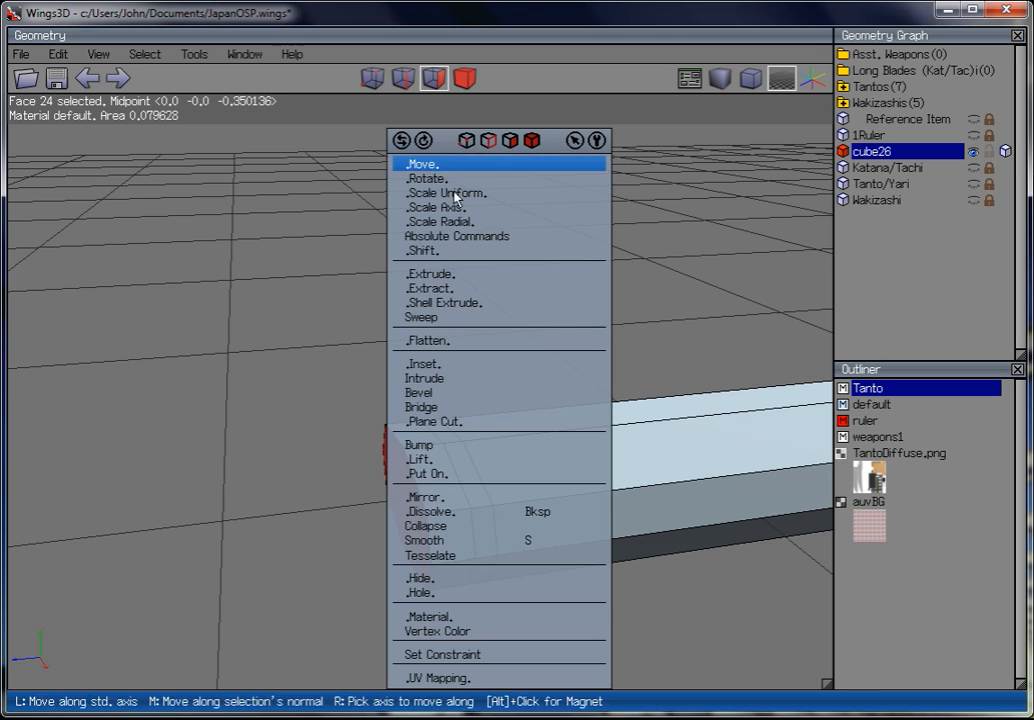
{"action": "left_click", "coordinate": [468, 275]}
{"action": "left_click", "coordinate": [468, 291]}
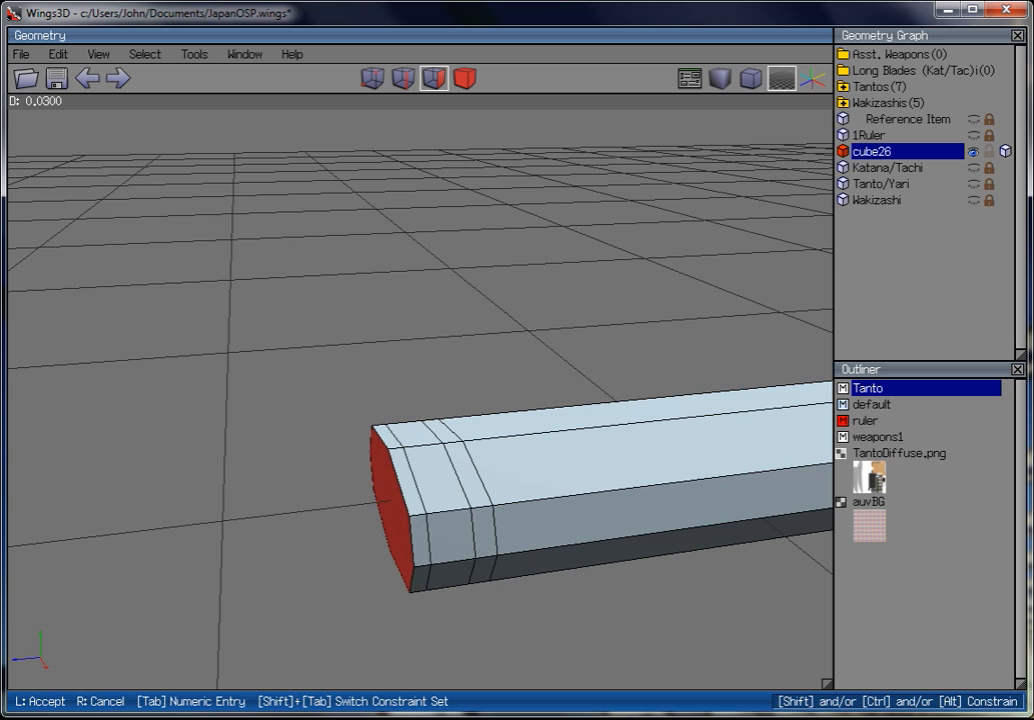
{"action": "left_click", "coordinate": [470, 290]}
{"action": "left_click_drag", "start_coordinate": [612, 496], "coordinate": [422, 332]}
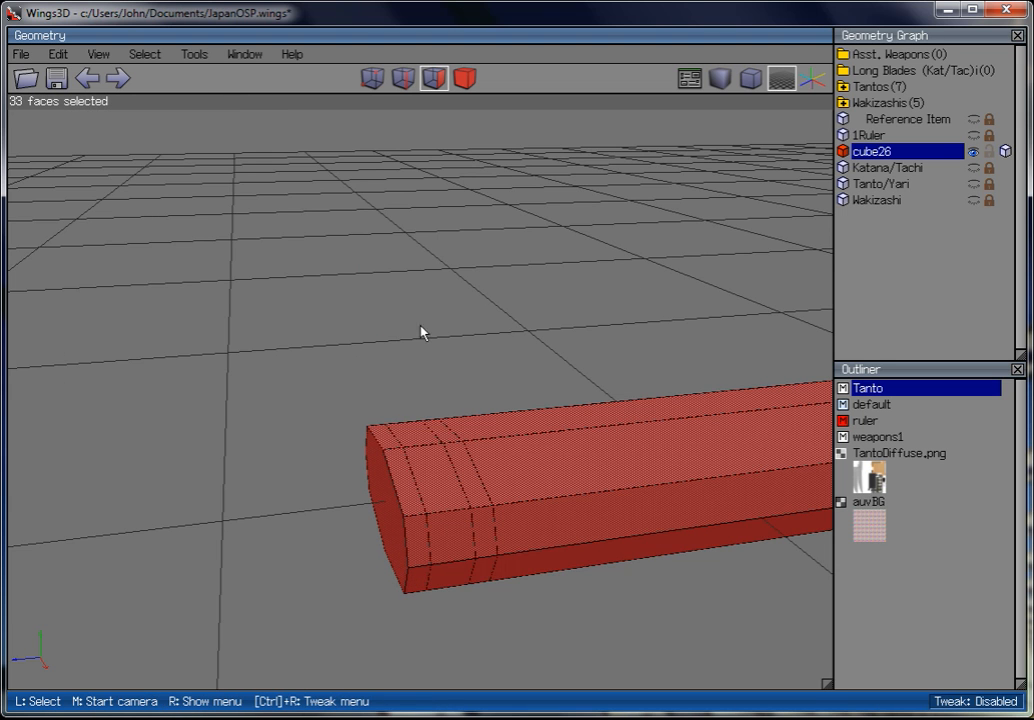
{"action": "middle_click", "coordinate": [422, 332]}
{"action": "left_click", "coordinate": [489, 265]}
{"action": "left_click_drag", "start_coordinate": [489, 265], "coordinate": [226, 561], "text": "ctrl"}
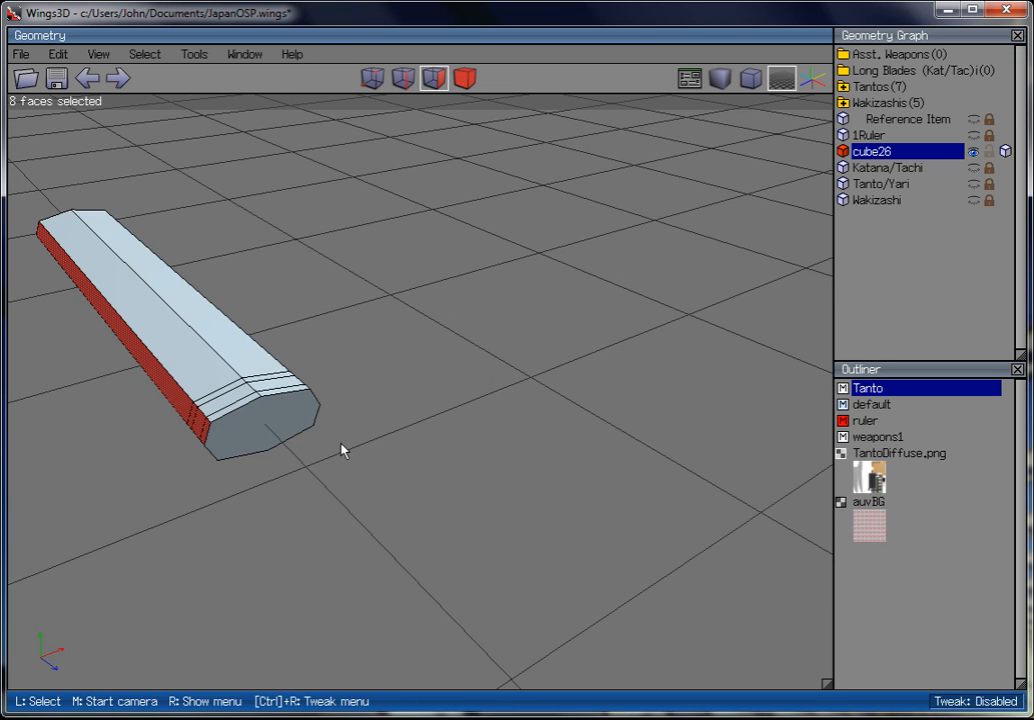
{"action": "key", "text": "space"}
Select the lengthwise edges of the three end bands all the way around and convert the selection to their 24 faces.
{"action": "middle_click", "coordinate": [357, 257]}
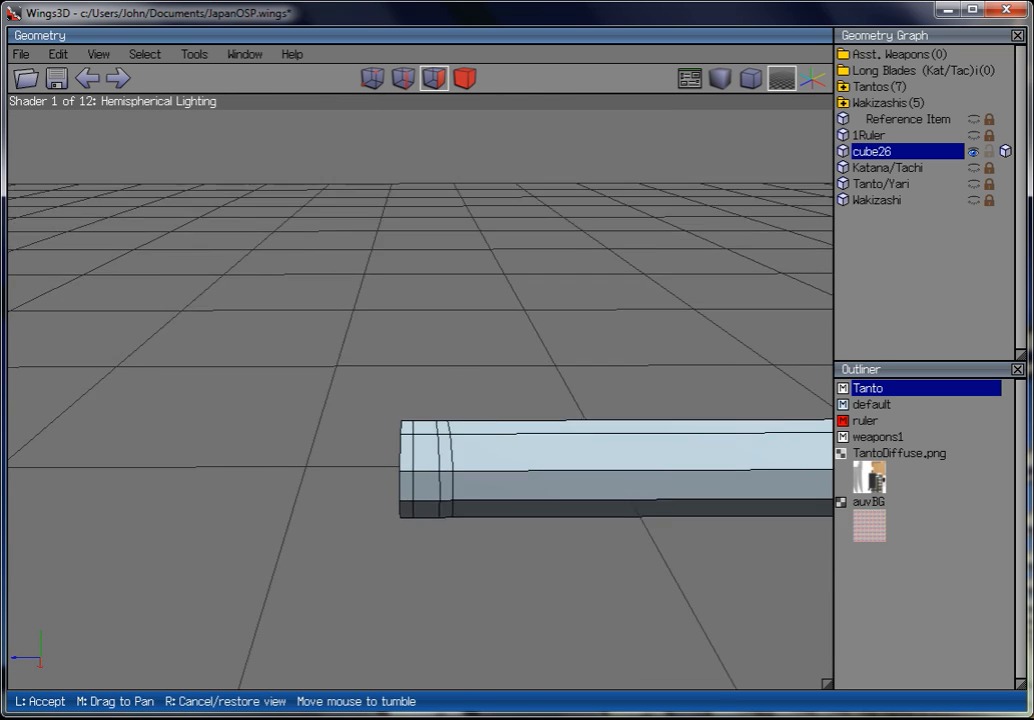
{"action": "left_click", "coordinate": [358, 192]}
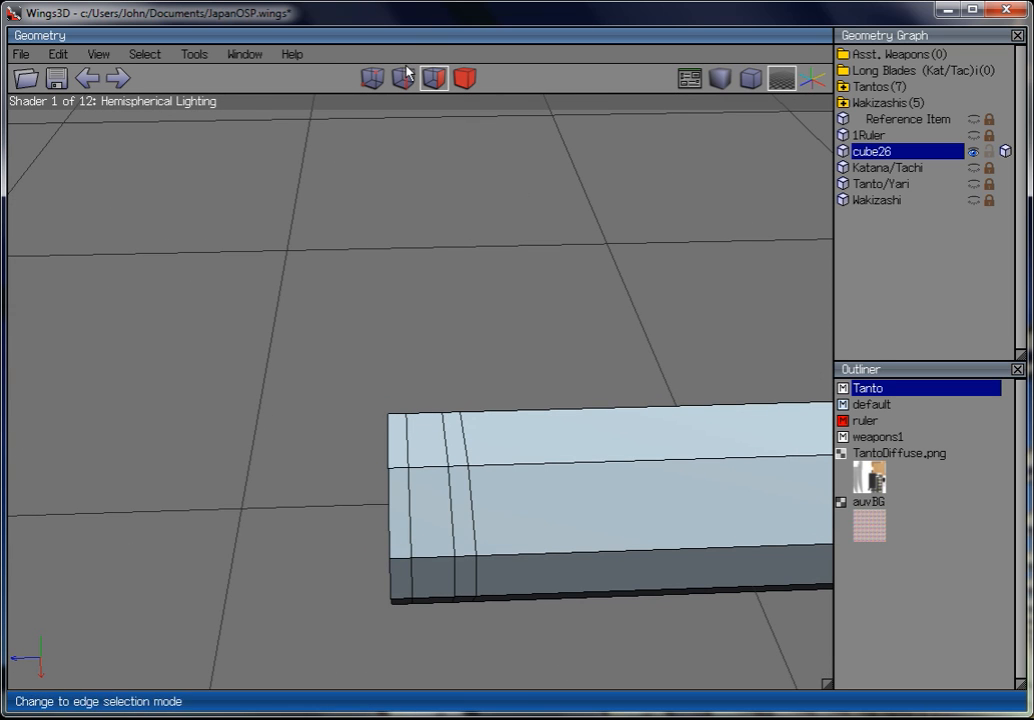
{"action": "key", "text": "e"}
{"action": "left_click", "coordinate": [421, 469]}
{"action": "left_click", "coordinate": [399, 469]}
{"action": "left_click", "coordinate": [402, 470]}
{"action": "key", "text": "l"}
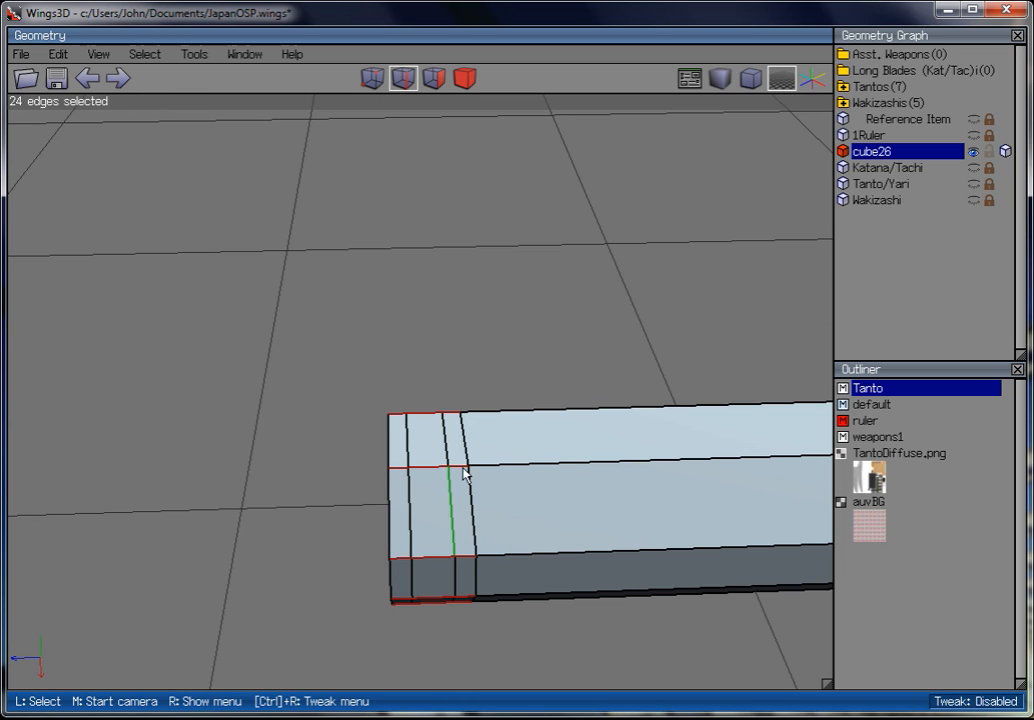
{"action": "right_click", "coordinate": [512, 358]}
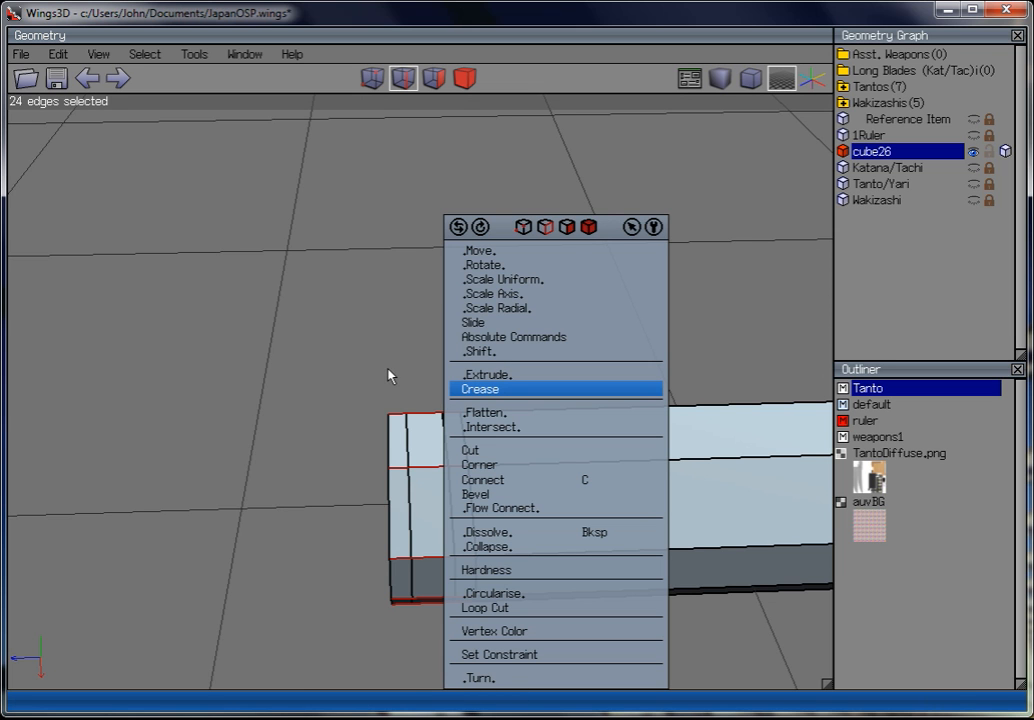
{"action": "key", "text": "Escape"}
{"action": "middle_click", "coordinate": [427, 367]}
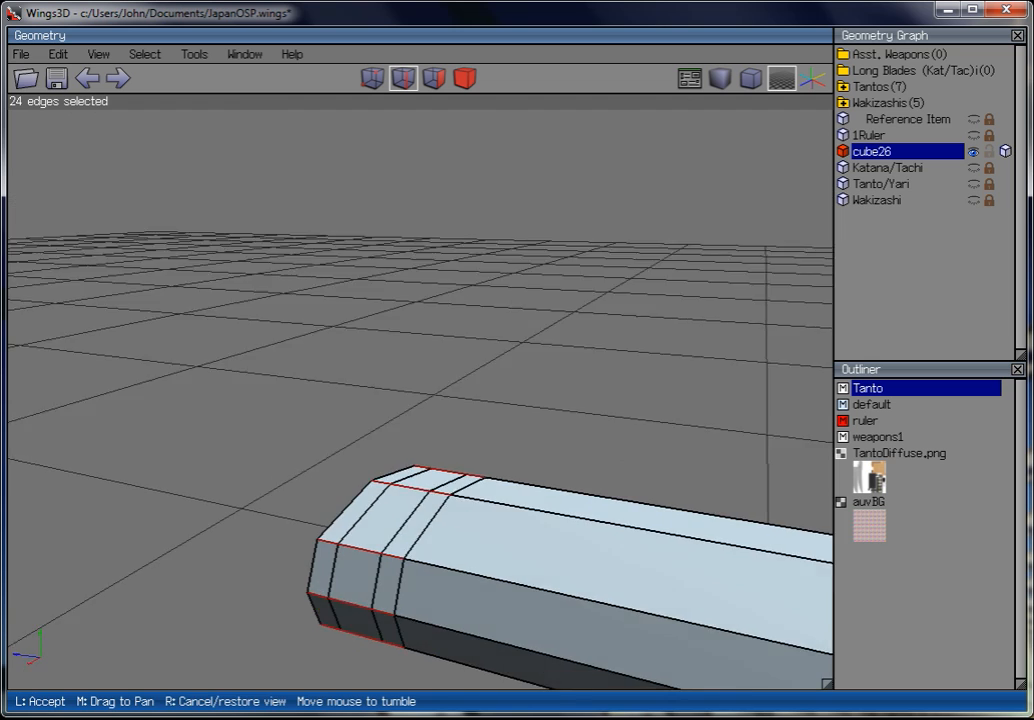
{"action": "left_click", "coordinate": [443, 101]}
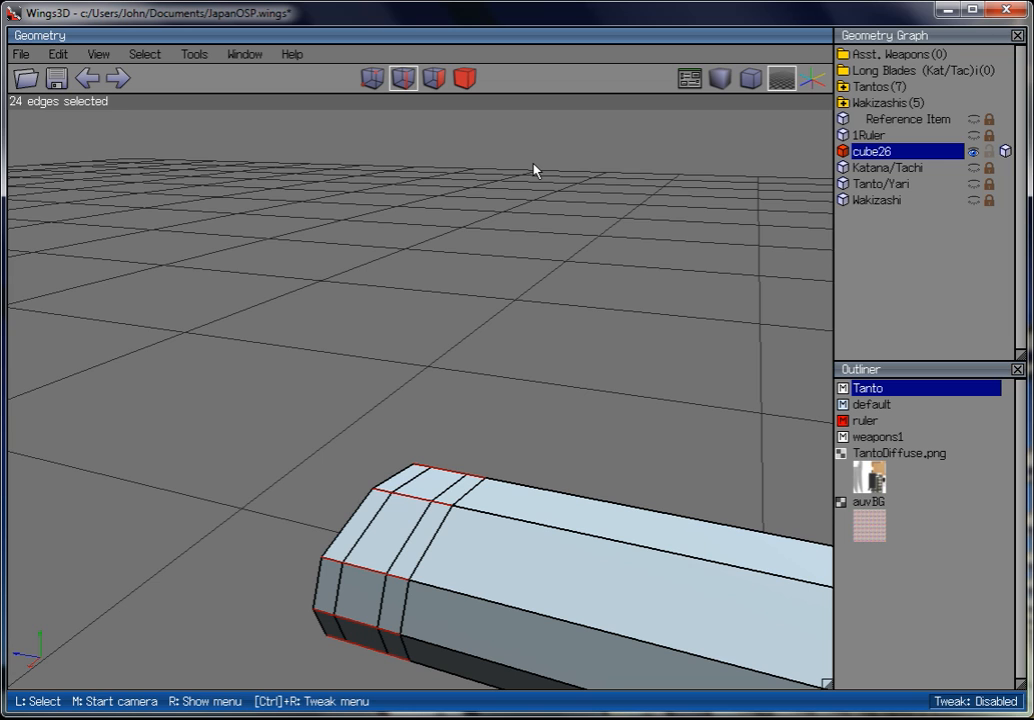
{"action": "left_click", "coordinate": [440, 80]}
Extrude the 24 selected faces around the handle's end bands 0.02 along their normal to raise the collar.
{"action": "right_click", "coordinate": [570, 284]}
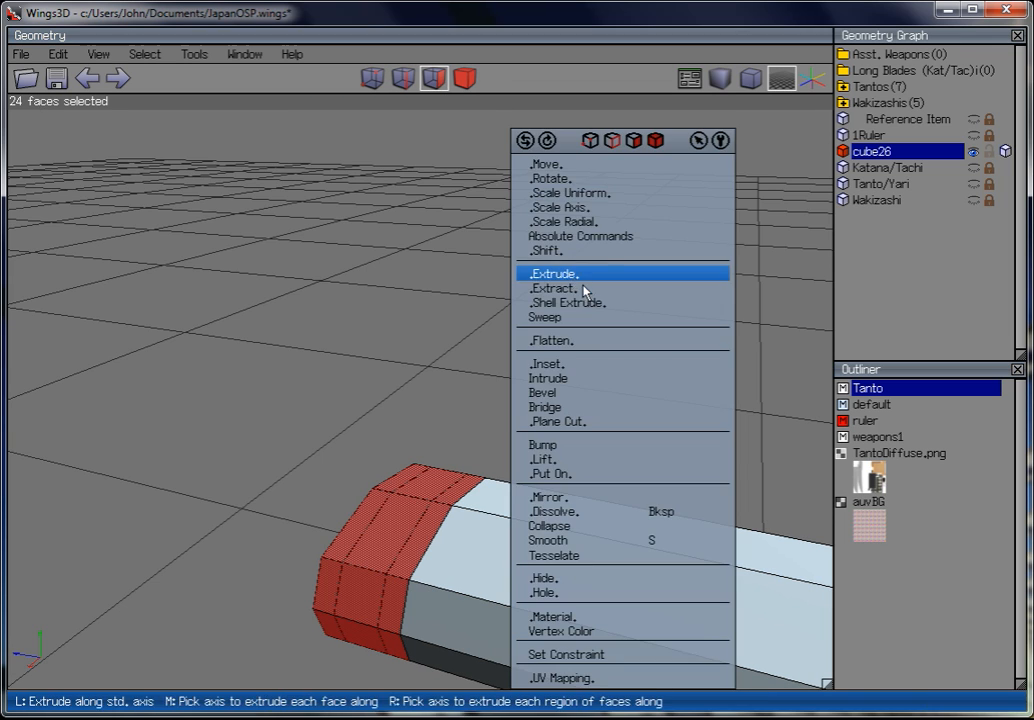
{"action": "left_click", "coordinate": [586, 276]}
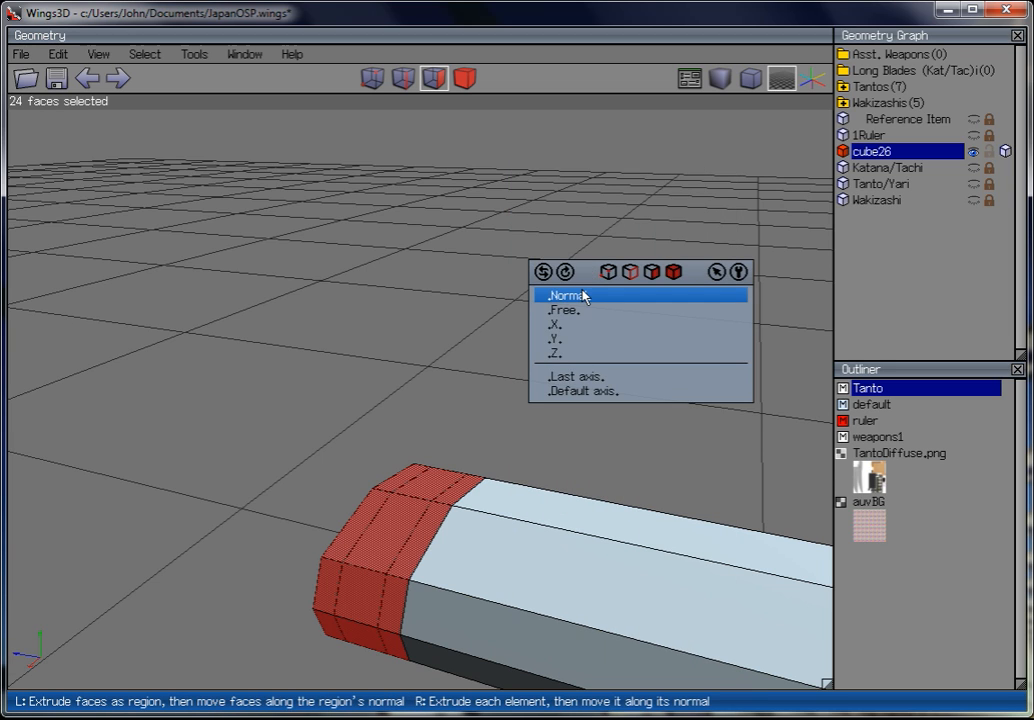
{"action": "left_click", "coordinate": [585, 296]}
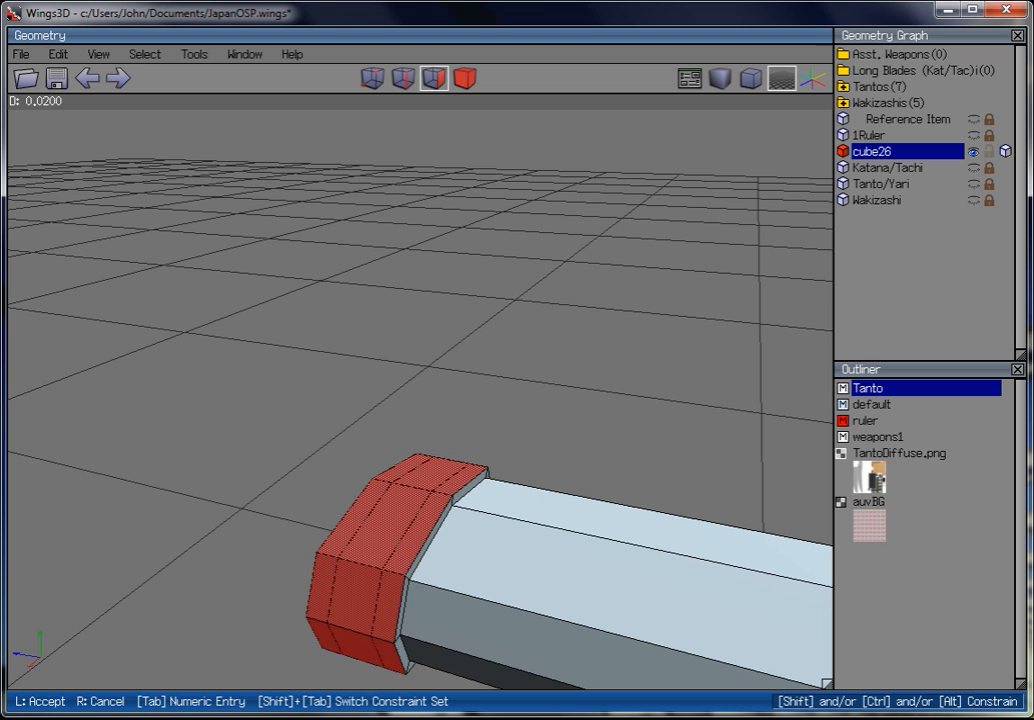
{"action": "left_click", "coordinate": [570, 362]}
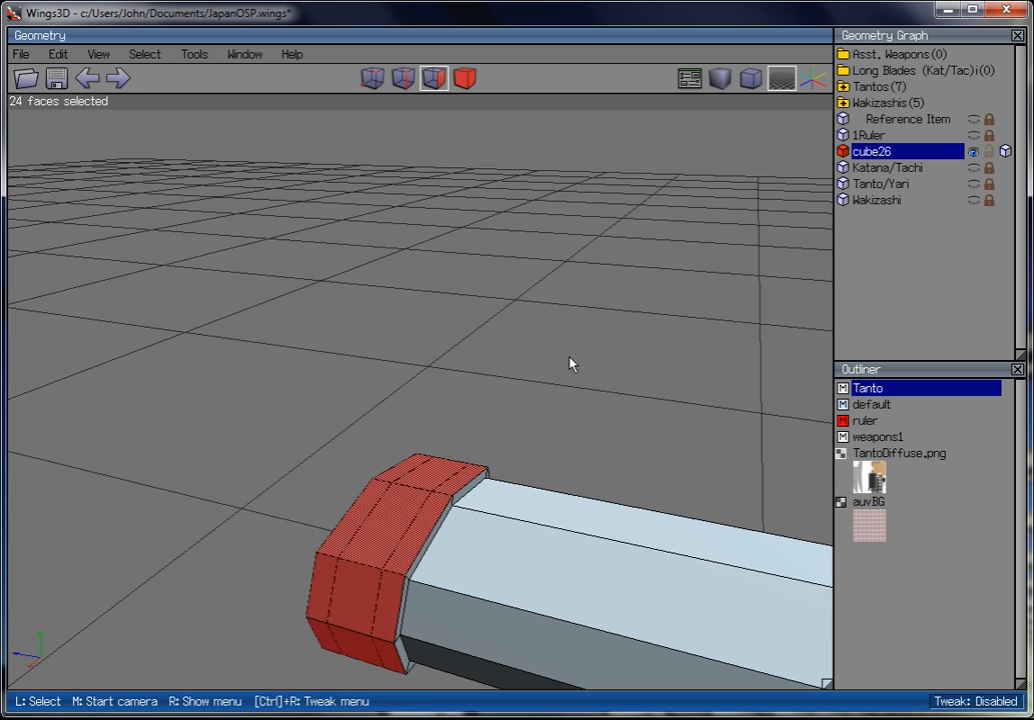
Clear the selection and select the eight faces around the collar's wide middle band through its lengthwise edge ring.
{"action": "middle_click", "coordinate": [570, 362]}
{"action": "left_click", "coordinate": [570, 361]}
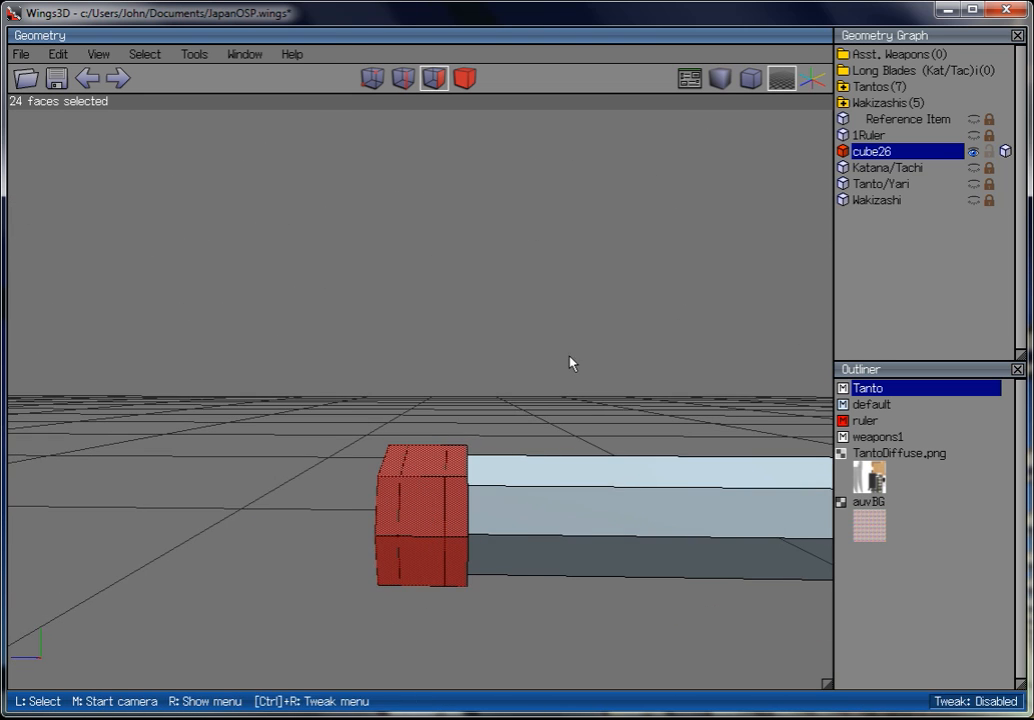
{"action": "left_click_drag", "start_coordinate": [492, 362], "coordinate": [284, 578], "text": "ctrl"}
{"action": "left_click", "coordinate": [404, 78]}
{"action": "left_click", "coordinate": [429, 462]}
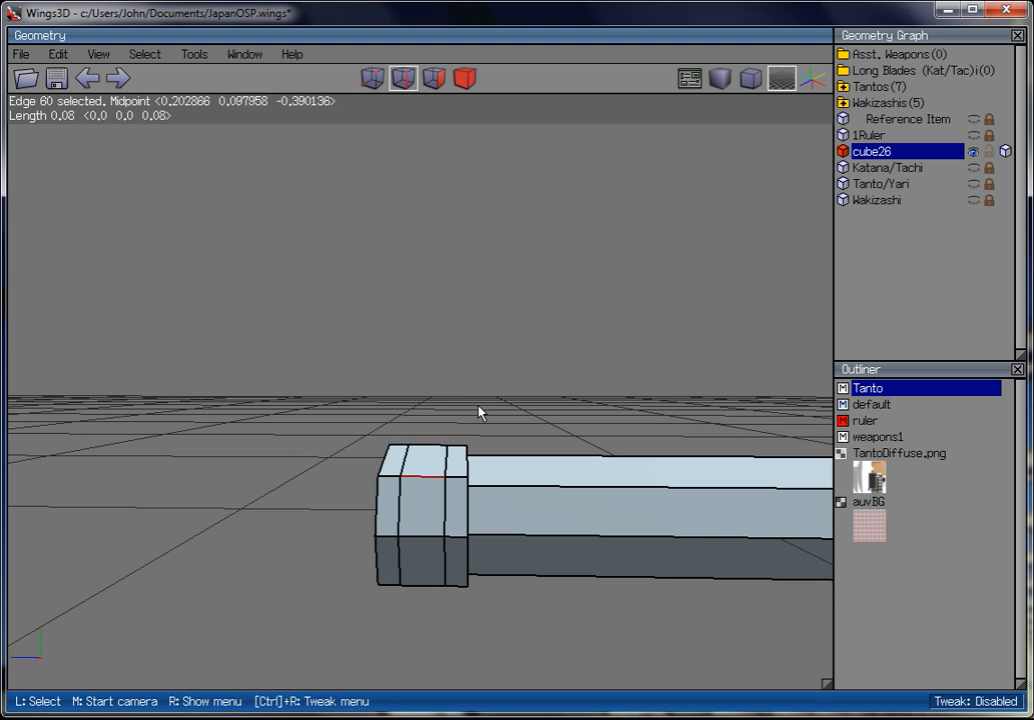
{"action": "key", "text": "l"}
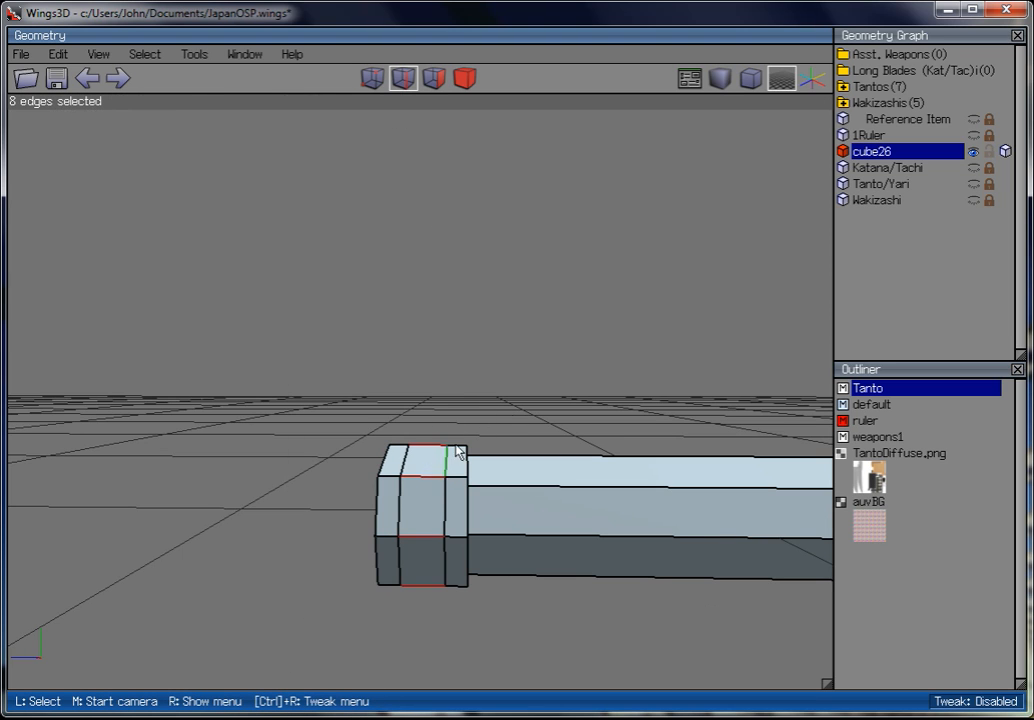
{"action": "left_click", "coordinate": [434, 78]}
Extrude the middle band's faces outward along their normal by about 0.3 to form a flared guard disc.
{"action": "right_click", "coordinate": [505, 305]}
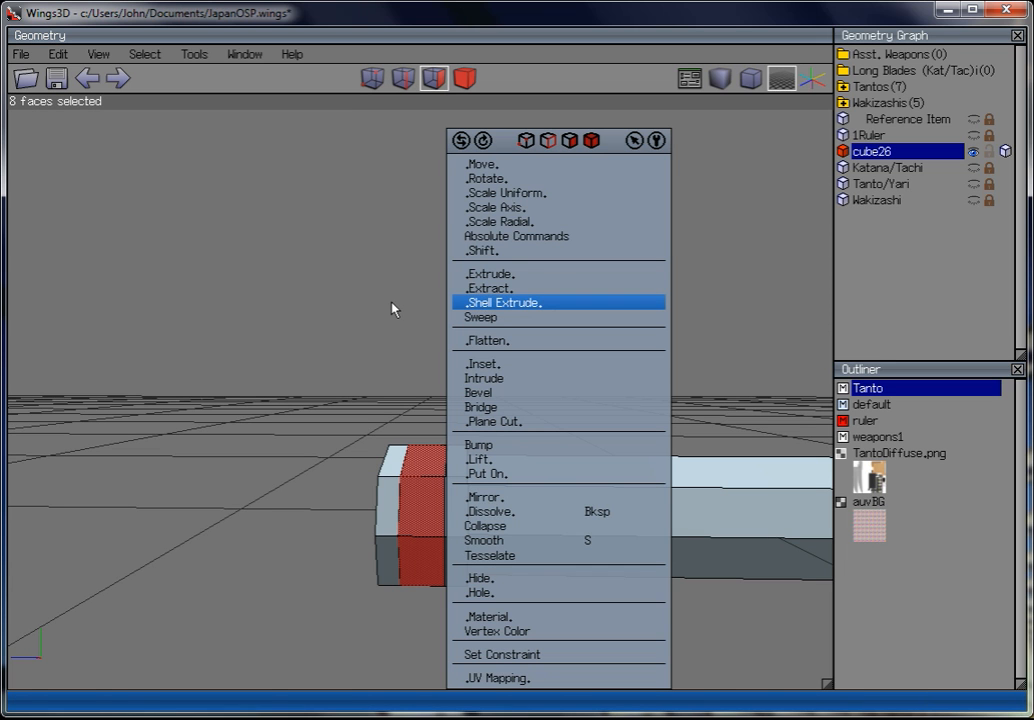
{"action": "left_click", "coordinate": [330, 348]}
{"action": "middle_click", "coordinate": [330, 355]}
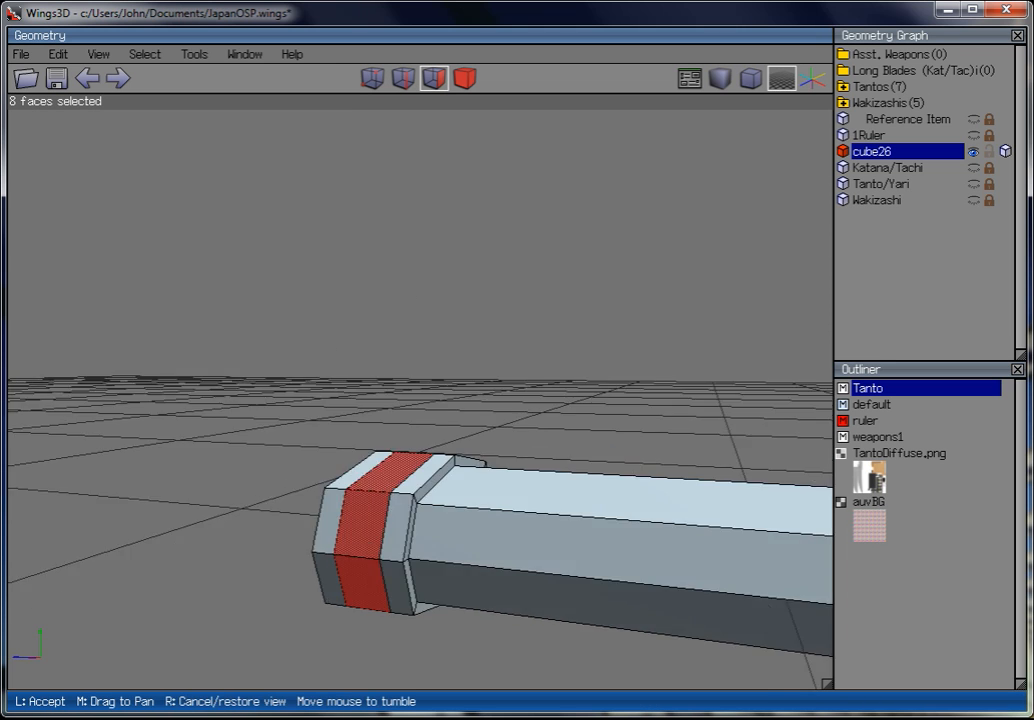
{"action": "left_click", "coordinate": [340, 327]}
{"action": "right_click", "coordinate": [340, 327]}
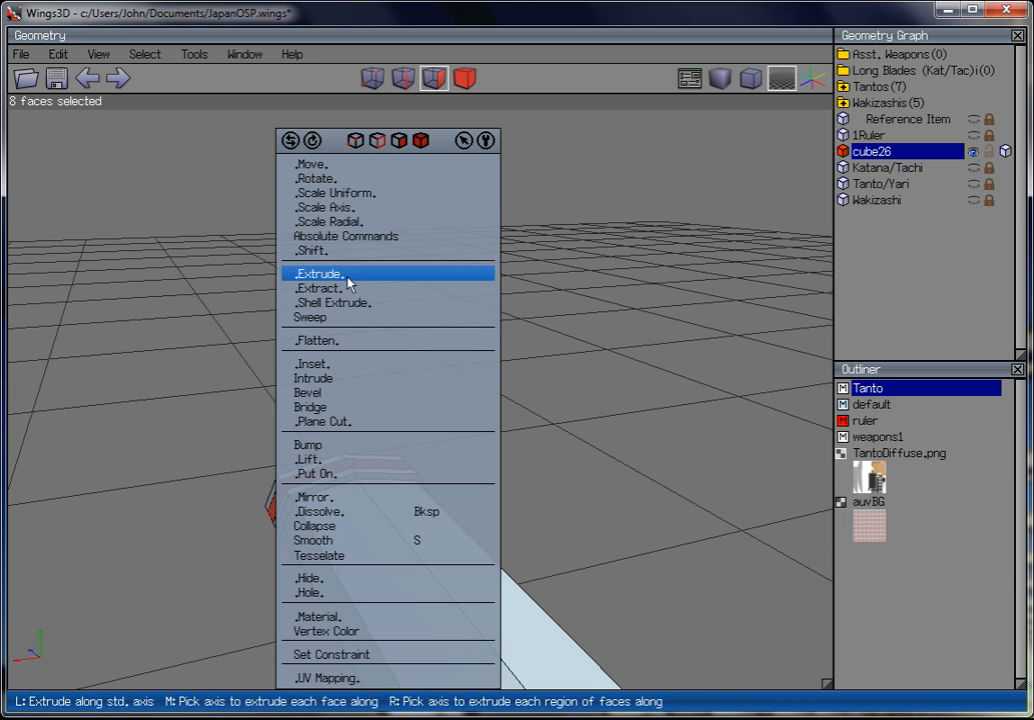
{"action": "left_click", "coordinate": [343, 275]}
{"action": "left_click", "coordinate": [346, 297]}
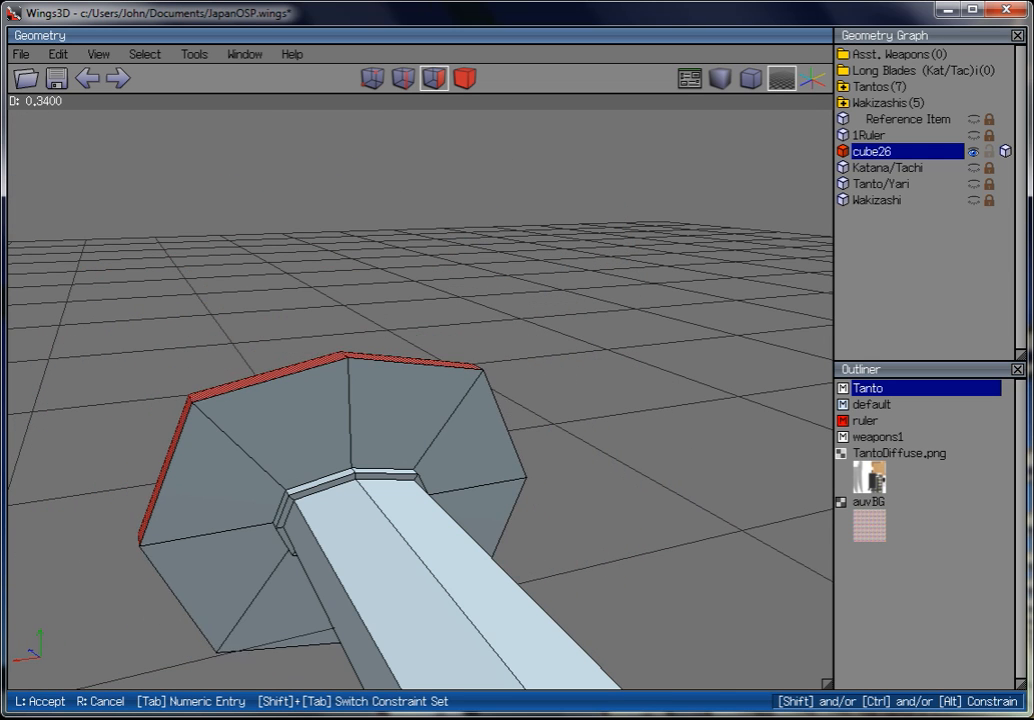
{"action": "left_click", "coordinate": [358, 226]}
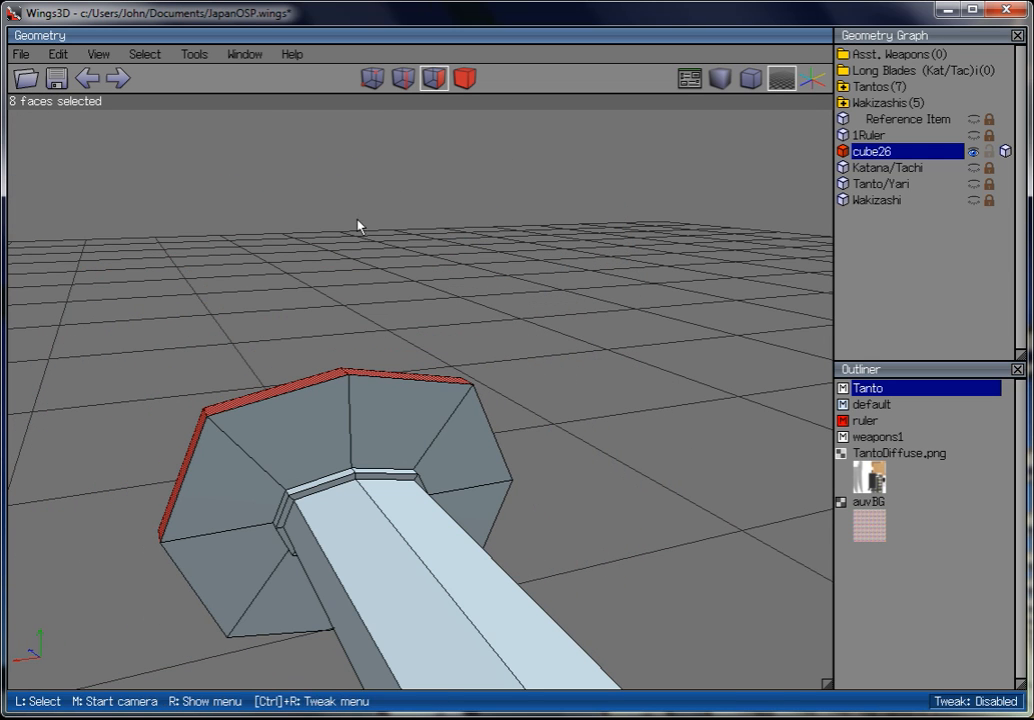
Select both outer rim edge loops of the guard and circularise them at a diametric factor of 100%.
{"action": "left_click", "coordinate": [403, 78]}
{"action": "key", "text": "space"}
{"action": "left_click", "coordinate": [314, 388]}
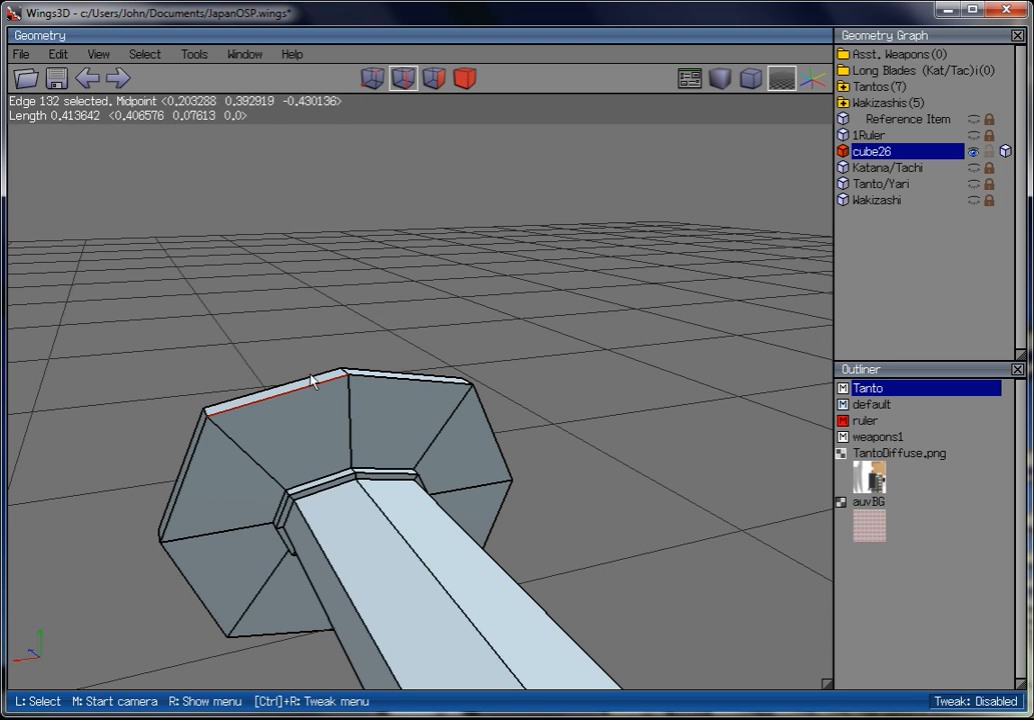
{"action": "left_click", "coordinate": [430, 380]}
{"action": "key", "text": "l"}
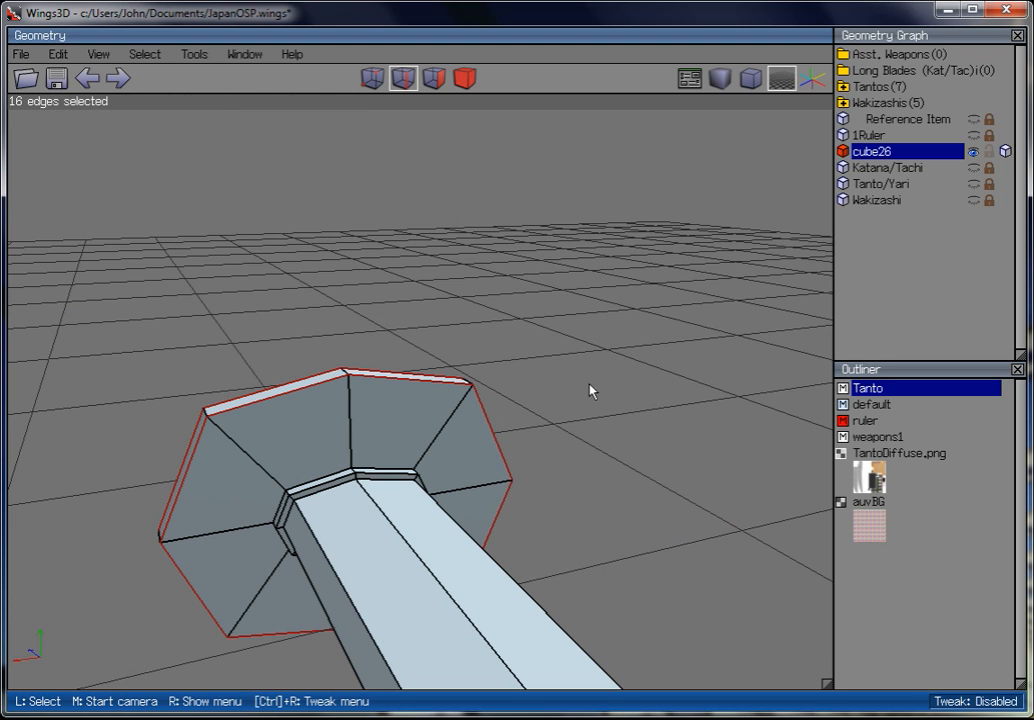
{"action": "right_click", "coordinate": [561, 352]}
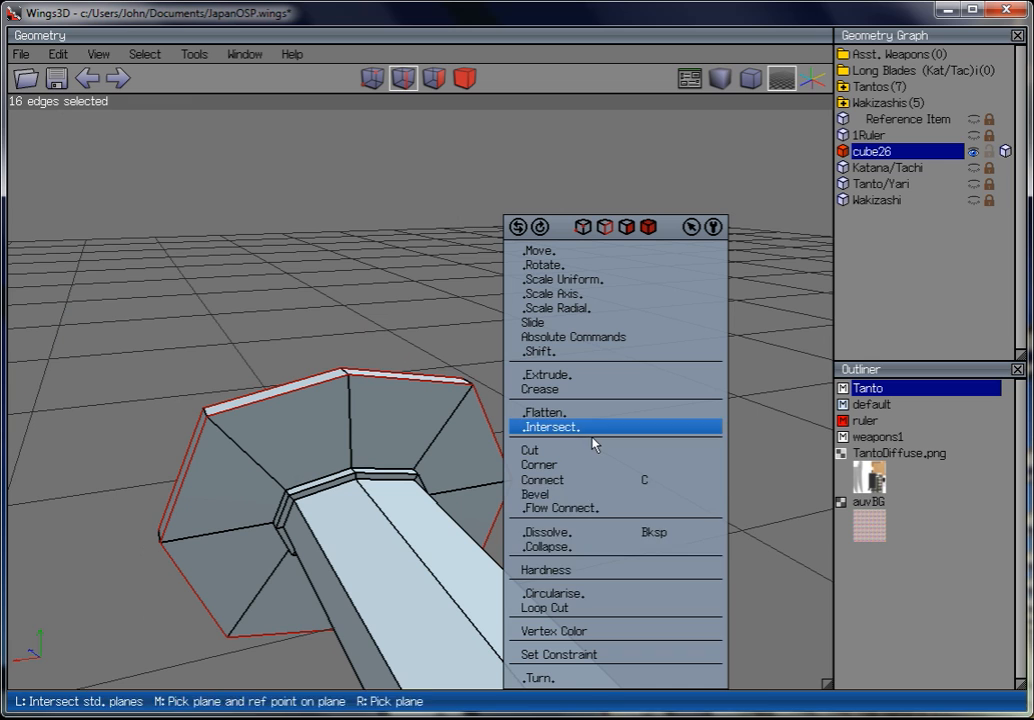
{"action": "left_click", "coordinate": [602, 598]}
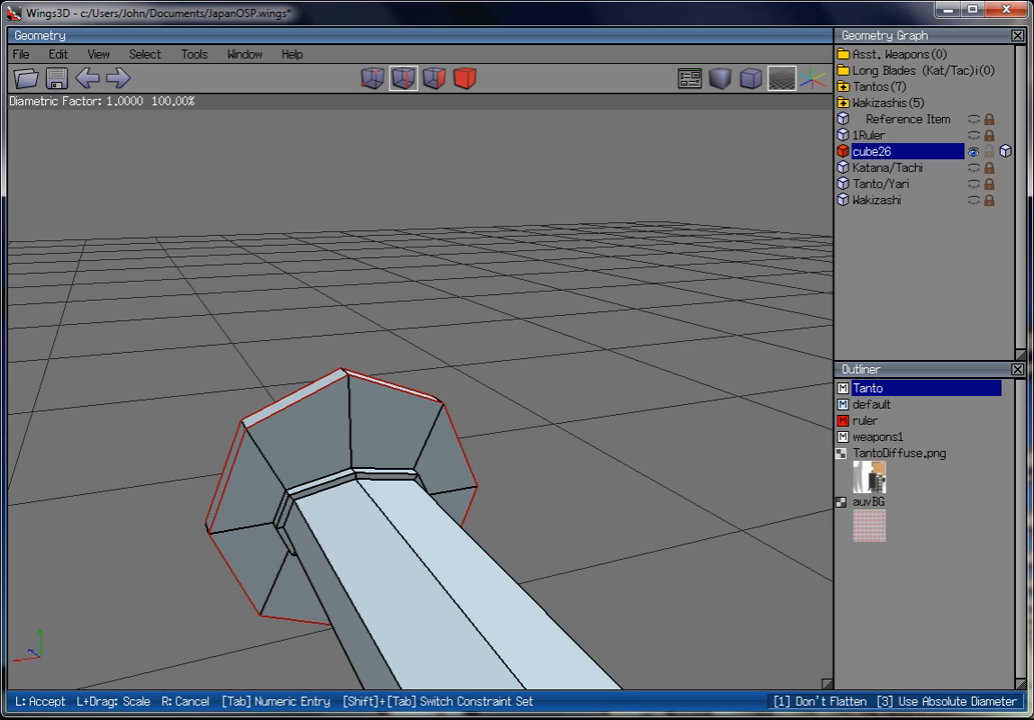
{"action": "left_click", "coordinate": [589, 602]}
Convert the guard's rim selection to vertices and keep only the topmost and bottommost points of both rims selected.
{"action": "middle_click", "coordinate": [589, 602]}
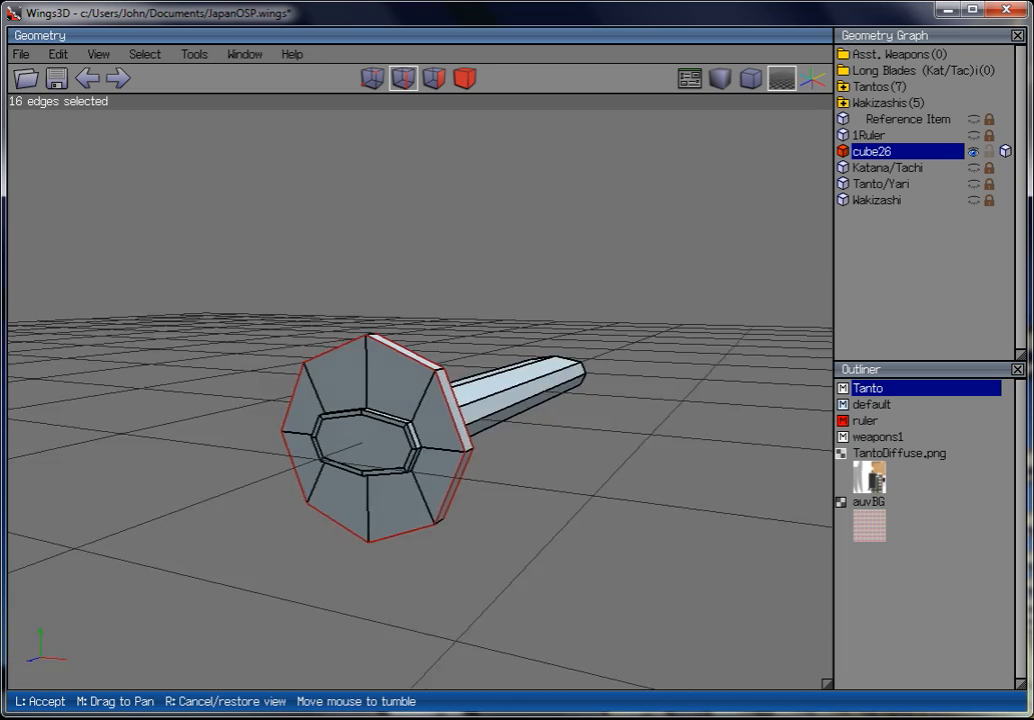
{"action": "left_click", "coordinate": [408, 200]}
{"action": "middle_click", "coordinate": [408, 200]}
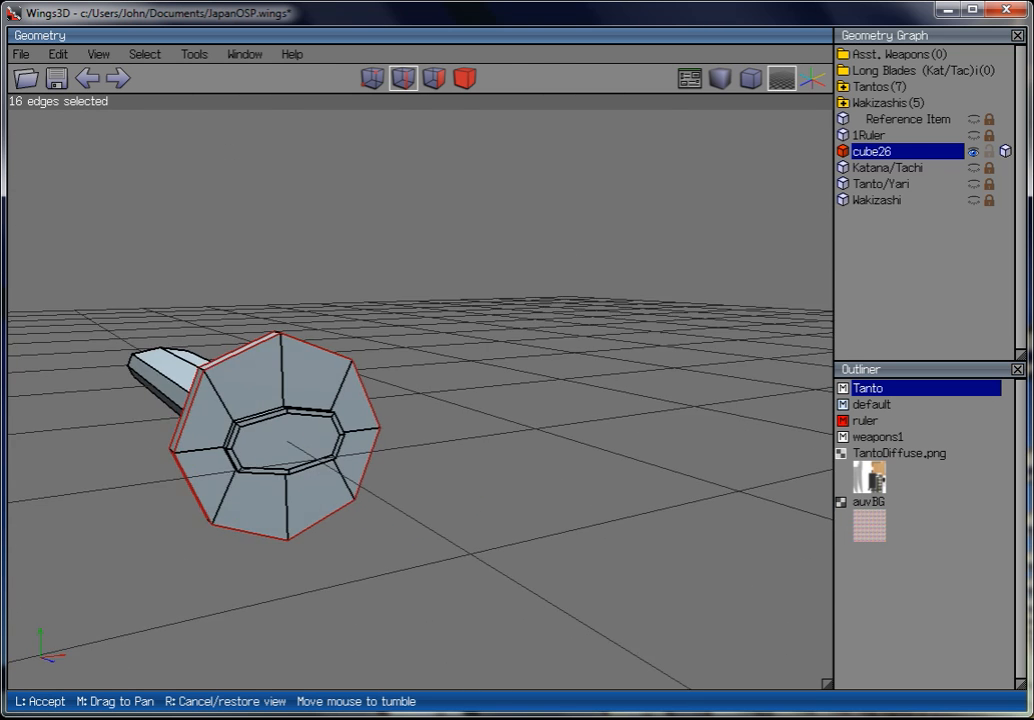
{"action": "left_click", "coordinate": [492, 194]}
{"action": "right_click", "coordinate": [508, 252]}
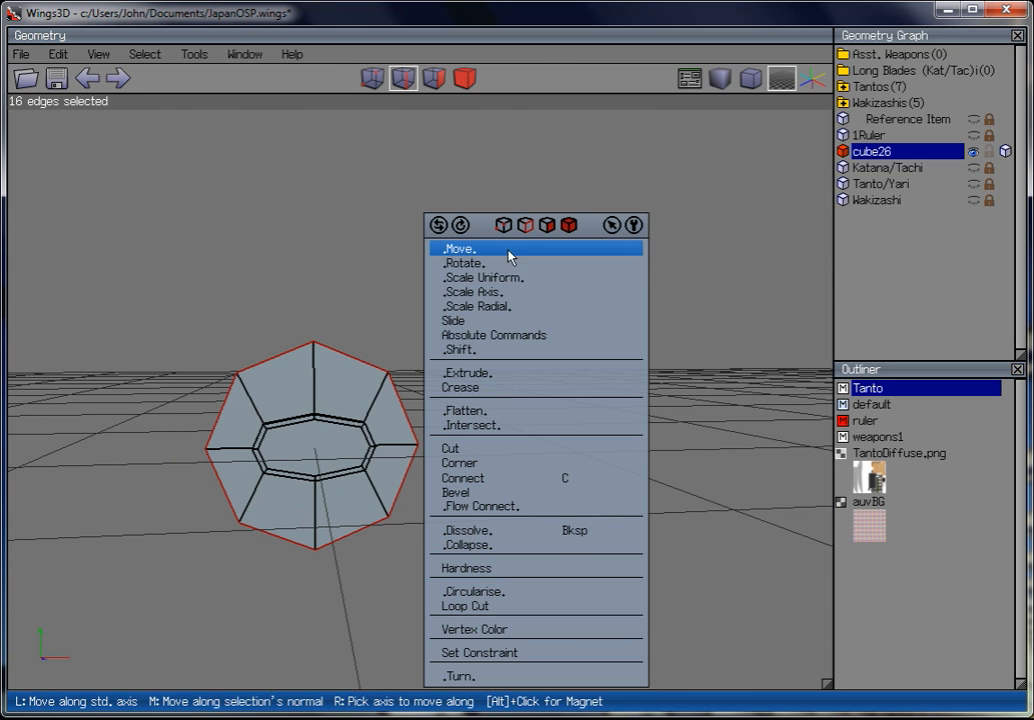
{"action": "left_click", "coordinate": [372, 78]}
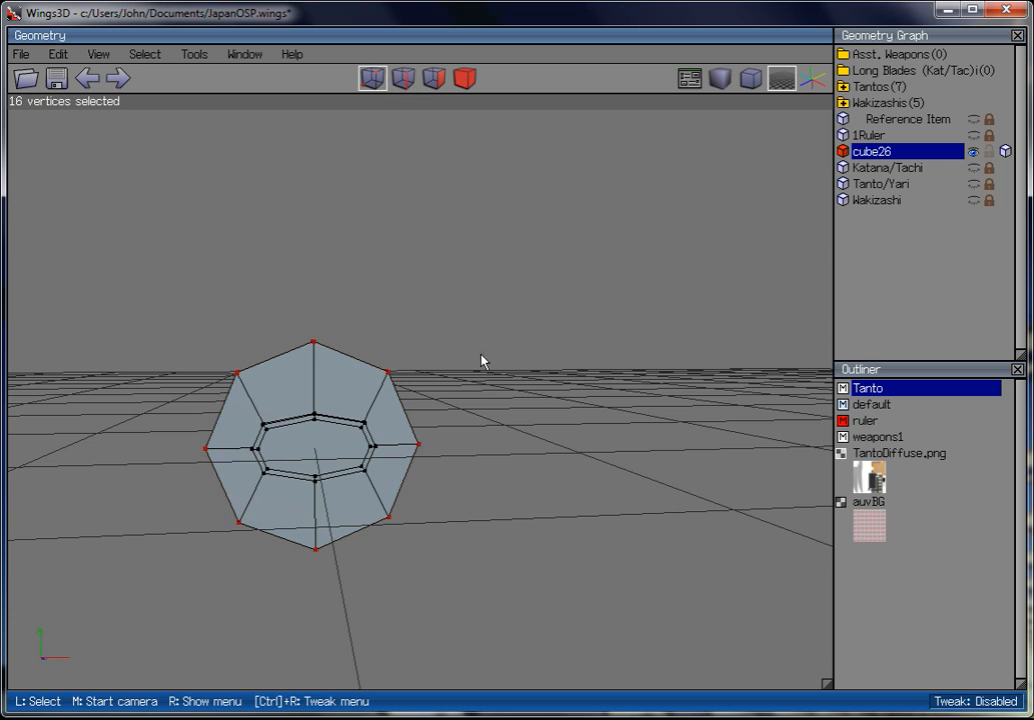
{"action": "left_click_drag", "start_coordinate": [487, 412], "coordinate": [167, 488]}
{"action": "left_click_drag", "start_coordinate": [180, 404], "coordinate": [560, 488], "text": "ctrl"}
{"action": "left_click_drag", "start_coordinate": [528, 404], "coordinate": [164, 536]}
{"action": "left_click_drag", "start_coordinate": [158, 372], "coordinate": [502, 537], "text": "ctrl"}
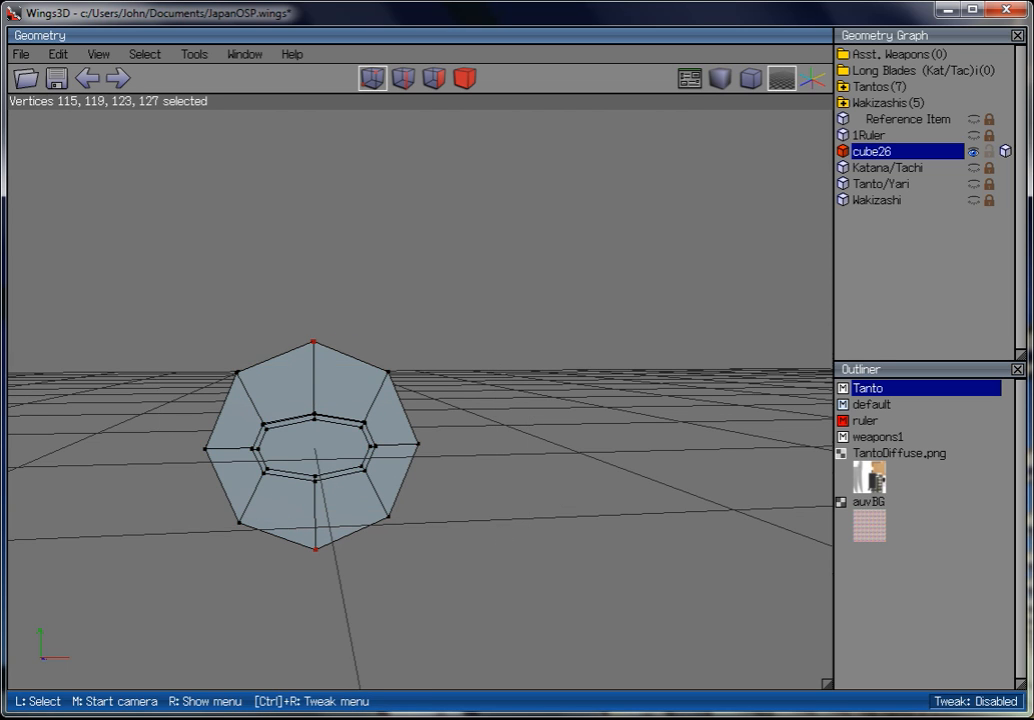
Scale the guard's four top and bottom vertices along the Y axis to 87%, then clear the selection.
{"action": "middle_click", "coordinate": [498, 517]}
{"action": "left_click", "coordinate": [498, 517]}
{"action": "right_click", "coordinate": [511, 325]}
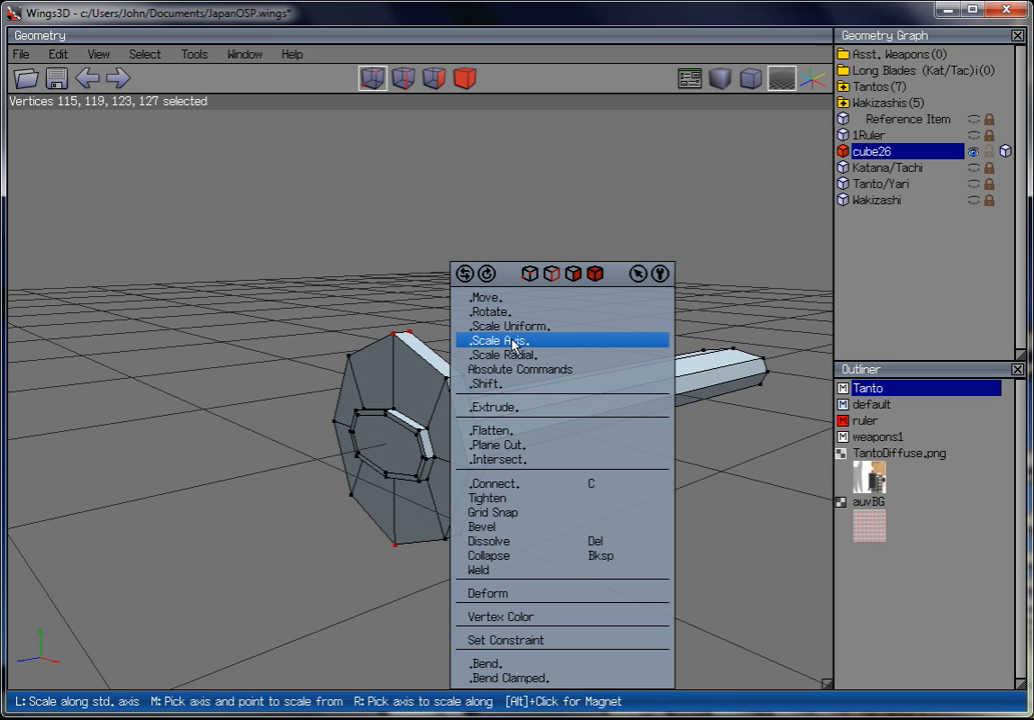
{"action": "left_click", "coordinate": [521, 354]}
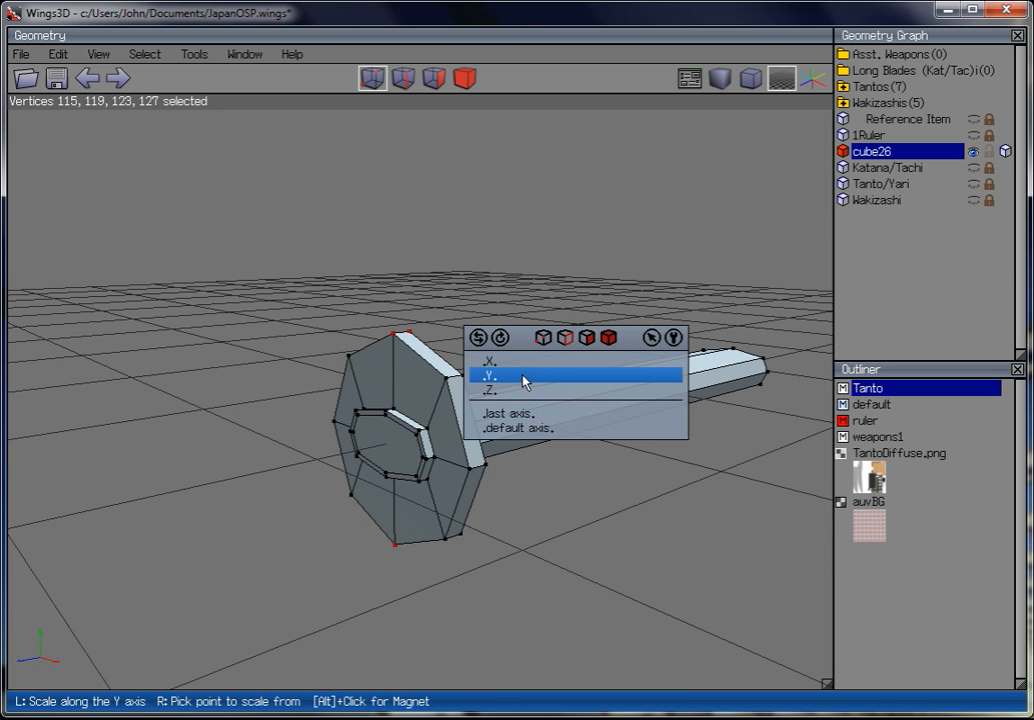
{"action": "left_click", "coordinate": [526, 372]}
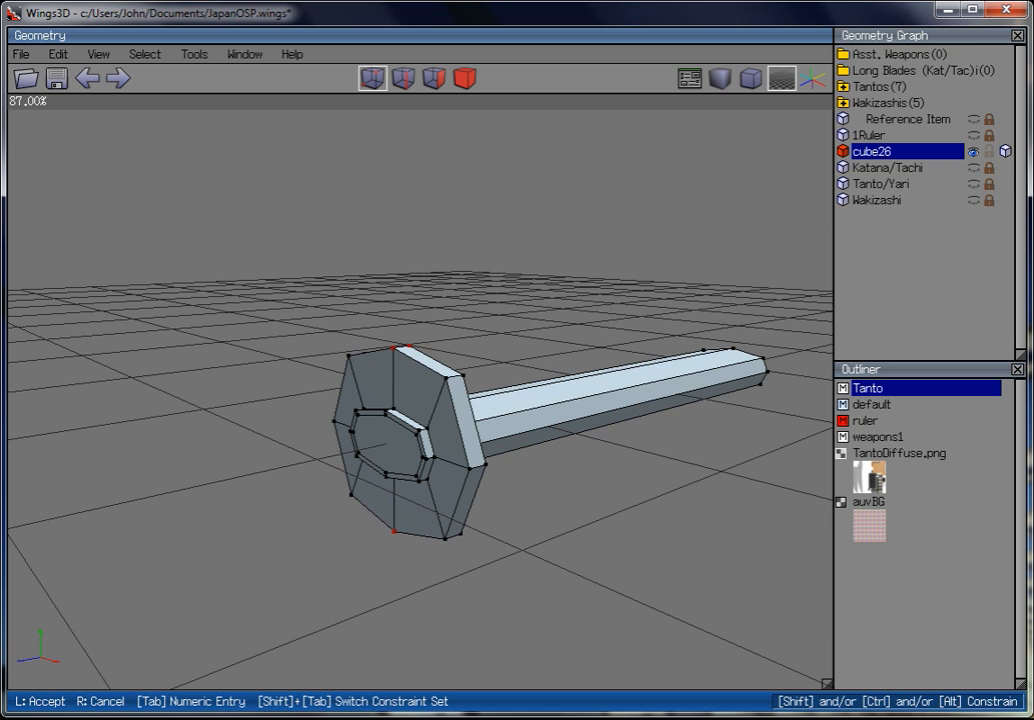
{"action": "left_click", "coordinate": [526, 307]}
{"action": "left_click_drag", "start_coordinate": [526, 307], "coordinate": [300, 575]}
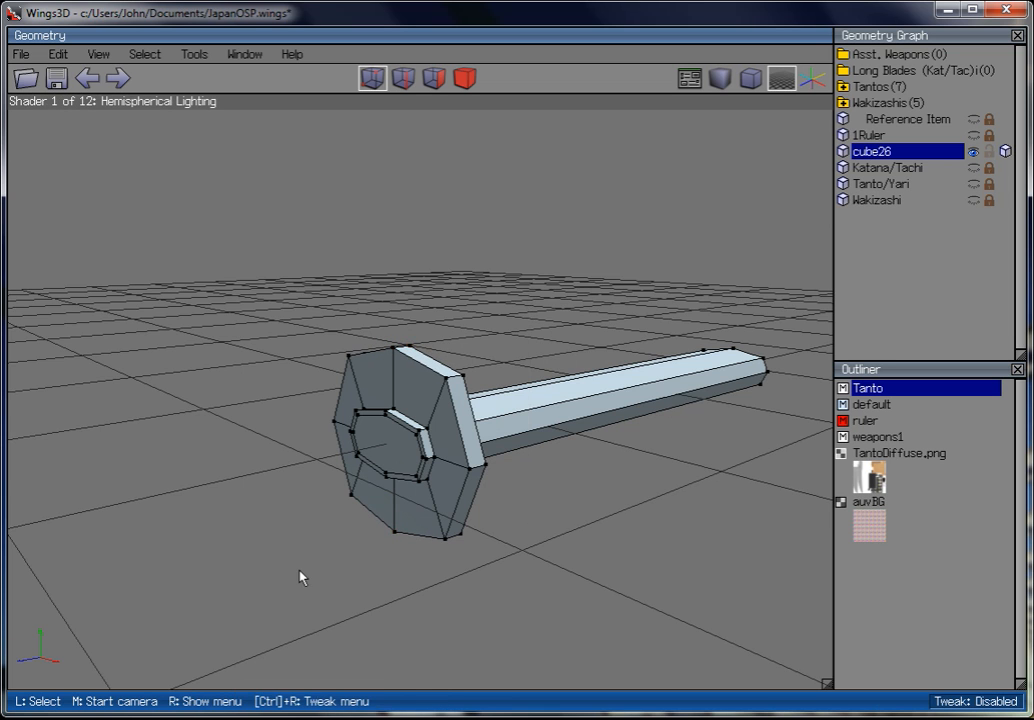
Examine the flattened guard's shape from its front and from the handle side.
{"action": "middle_click", "coordinate": [300, 575]}
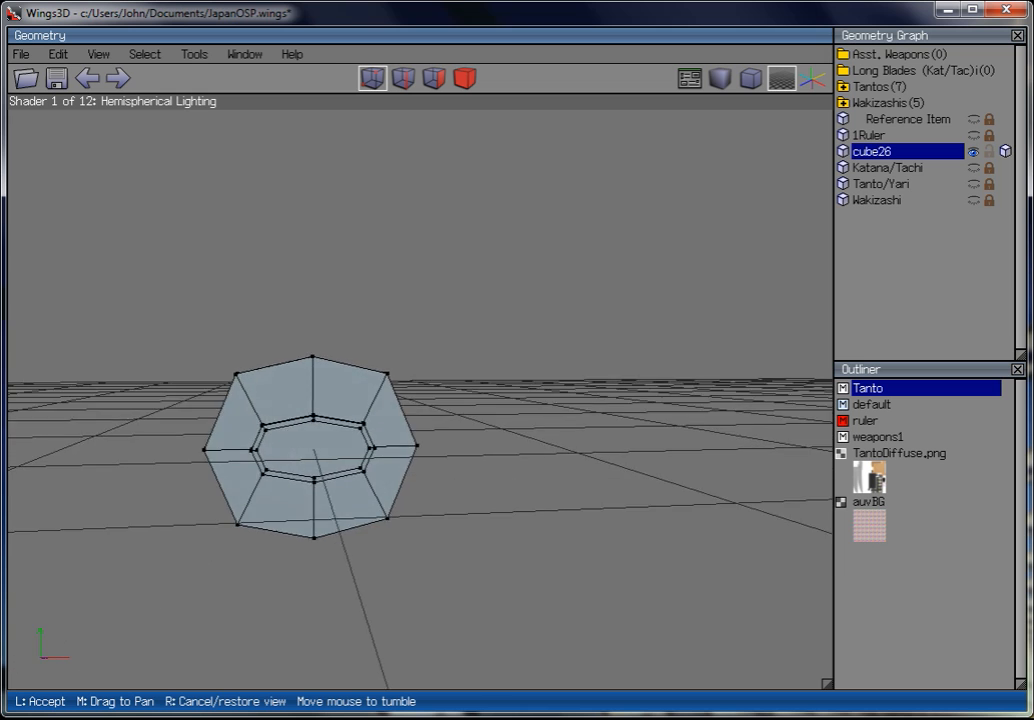
{"action": "left_click", "coordinate": [425, 574]}
{"action": "scroll", "coordinate": [430, 573], "scroll_direction": "up", "scroll_amount": 2}
{"action": "middle_click", "coordinate": [469, 544]}
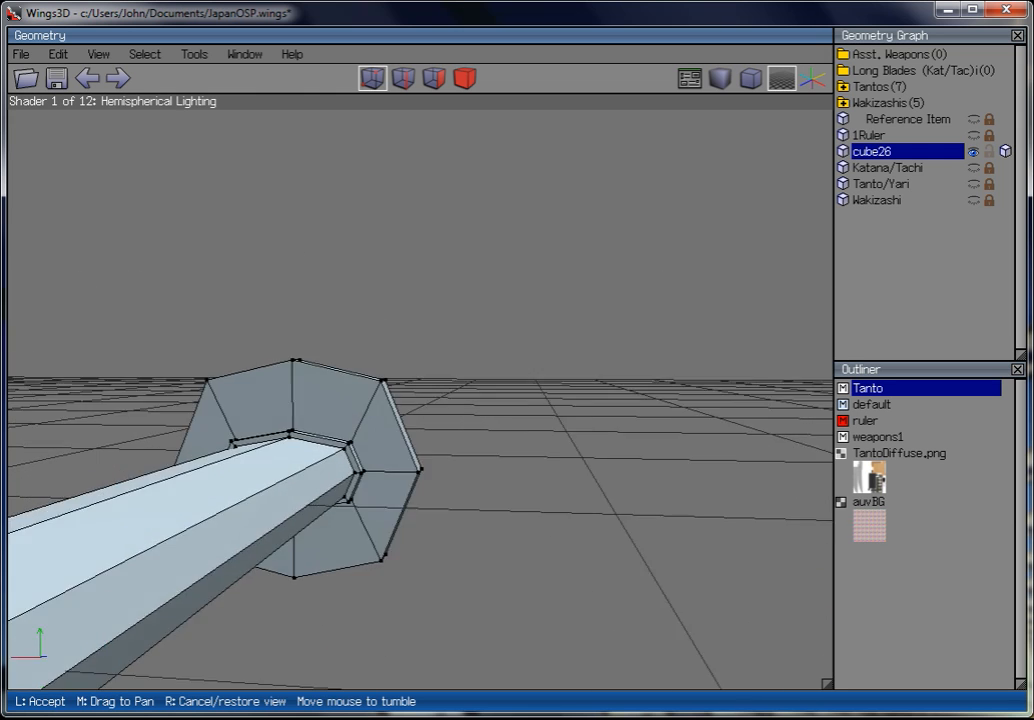
{"action": "left_click", "coordinate": [414, 37]}
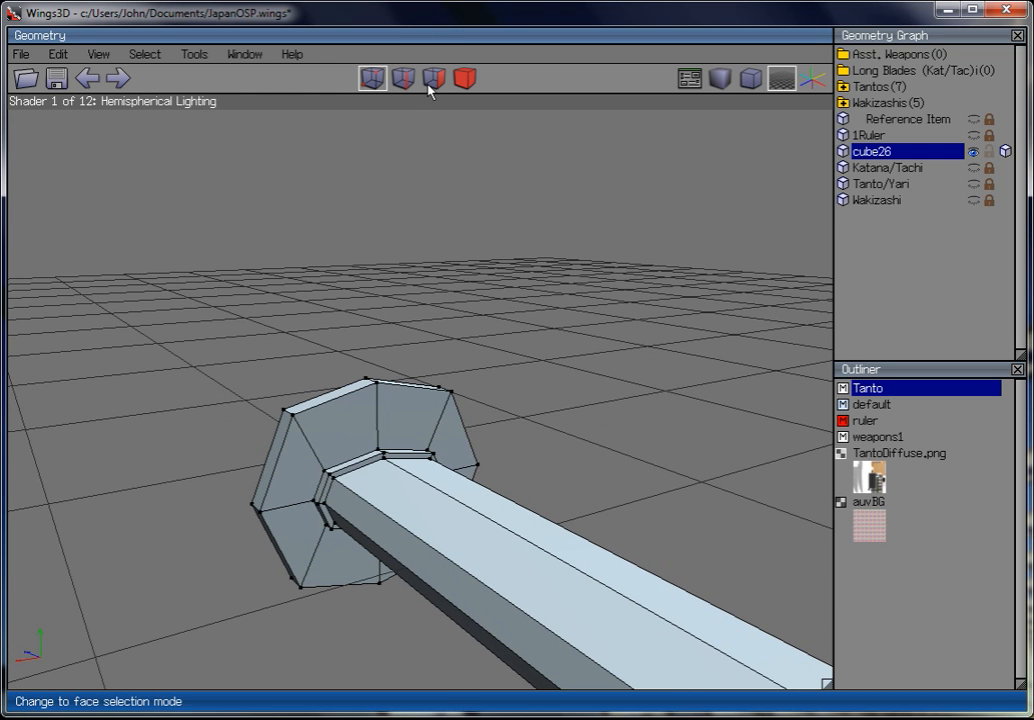
{"action": "left_click", "coordinate": [405, 80]}
{"action": "middle_click", "coordinate": [614, 285]}
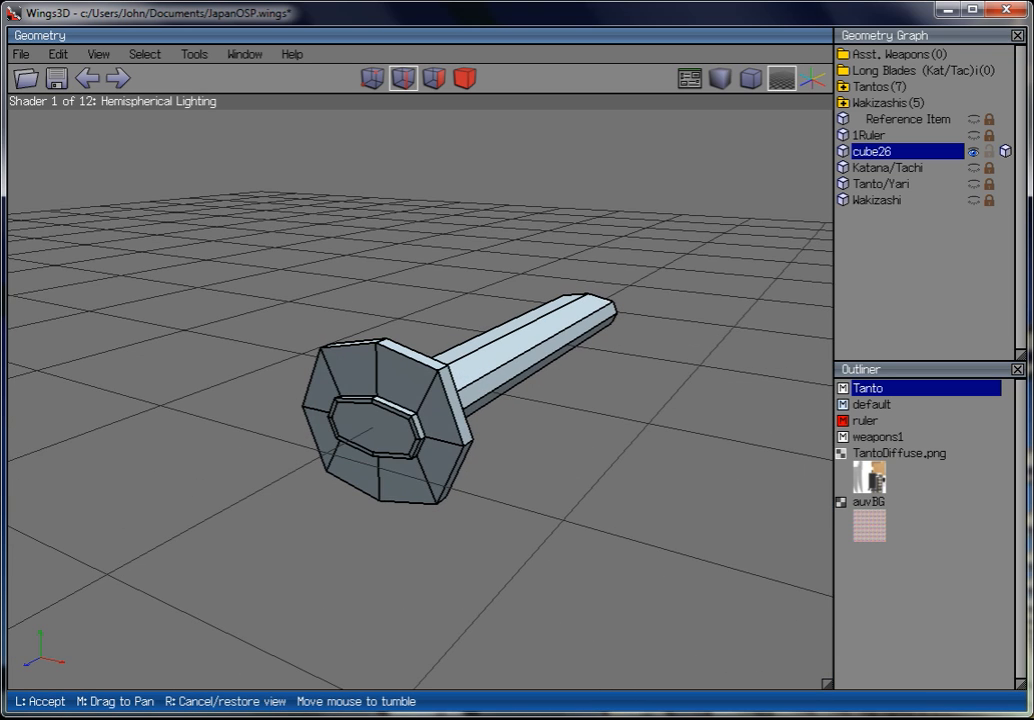
{"action": "left_click", "coordinate": [531, 254]}
{"action": "scroll", "coordinate": [425, 175], "scroll_direction": "up", "scroll_amount": 5}
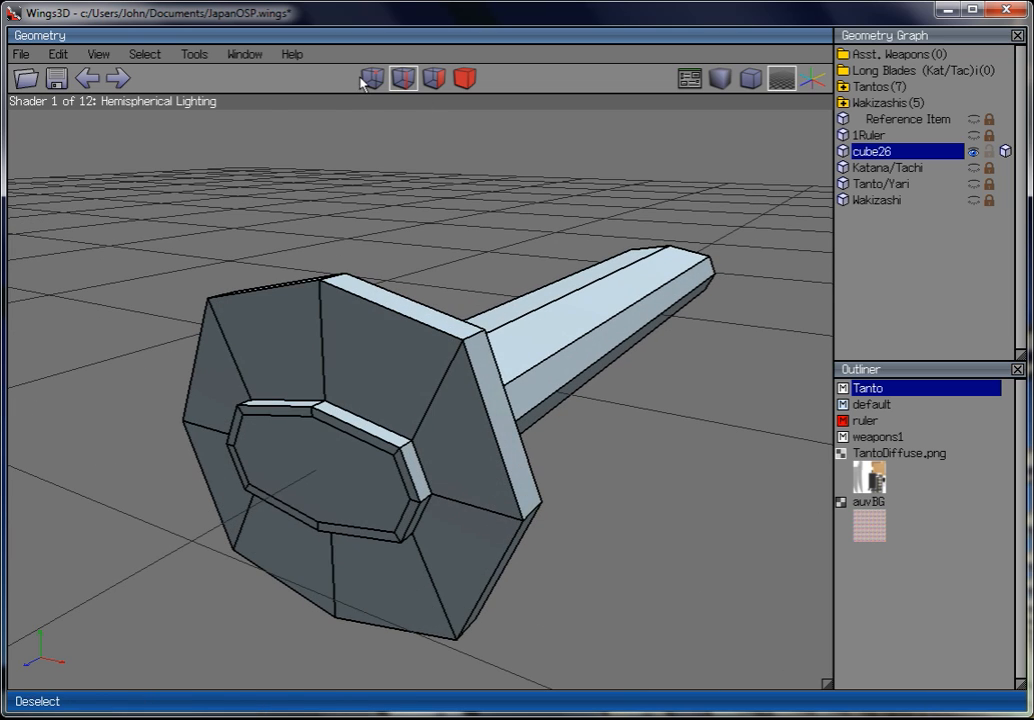
Connect the four diagonal corner vertices of the collar's end face to outline an inner rectangle, and clear the selection.
{"action": "left_click", "coordinate": [372, 78]}
{"action": "left_click", "coordinate": [396, 533]}
{"action": "left_click", "coordinate": [391, 456]}
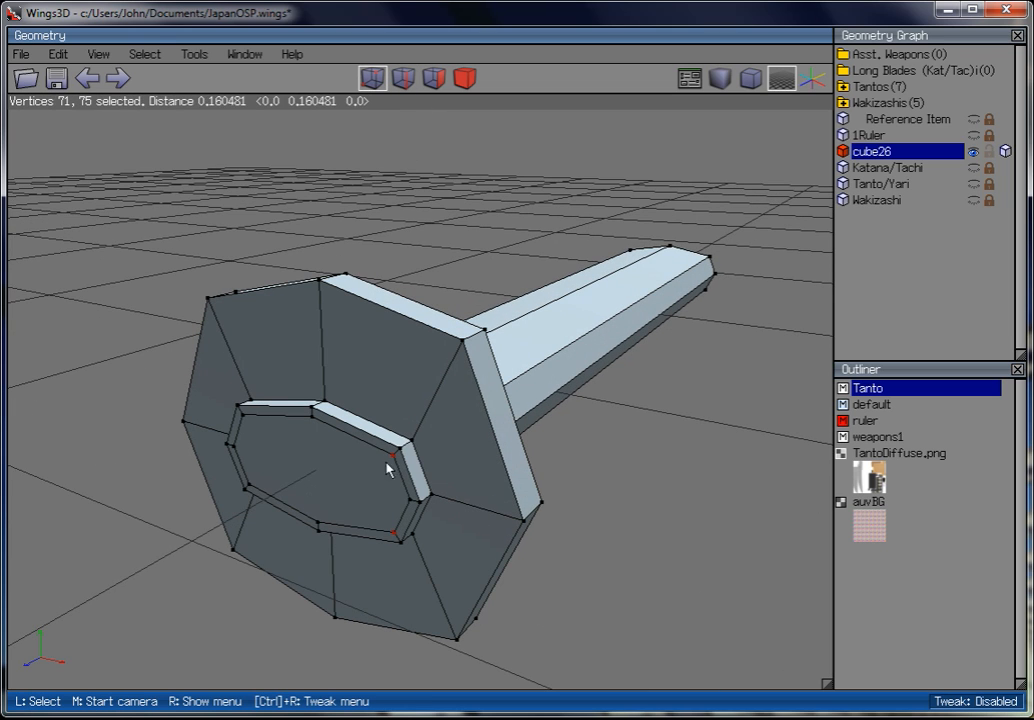
{"action": "left_click", "coordinate": [265, 487]}
{"action": "left_click", "coordinate": [261, 434]}
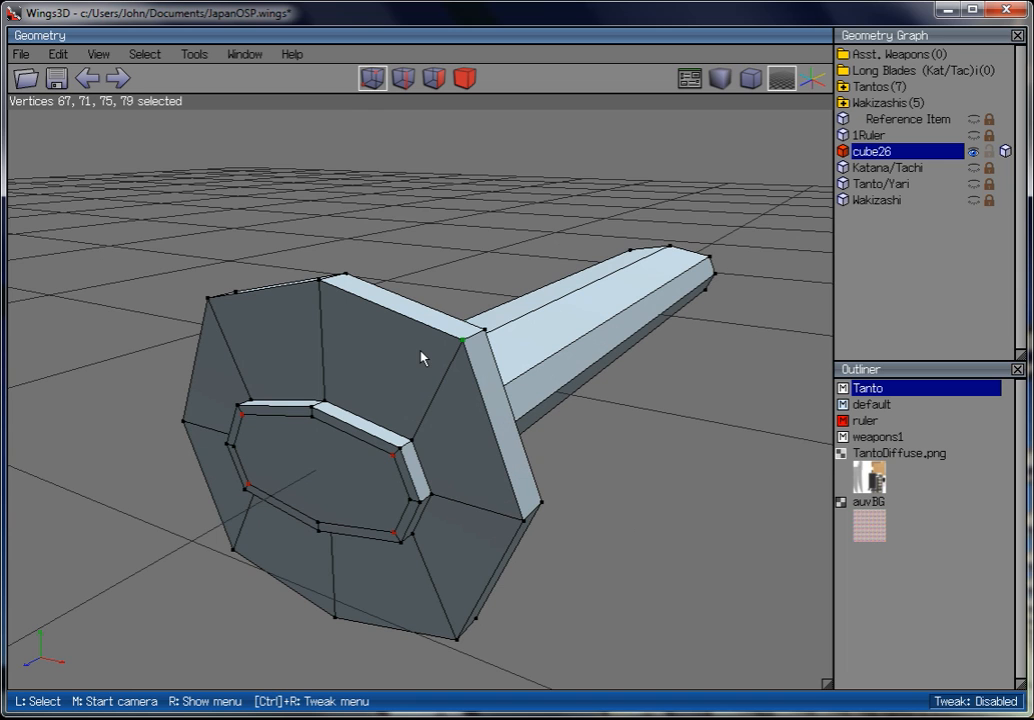
{"action": "key", "text": "c"}
{"action": "left_click_drag", "start_coordinate": [462, 340], "coordinate": [112, 635]}
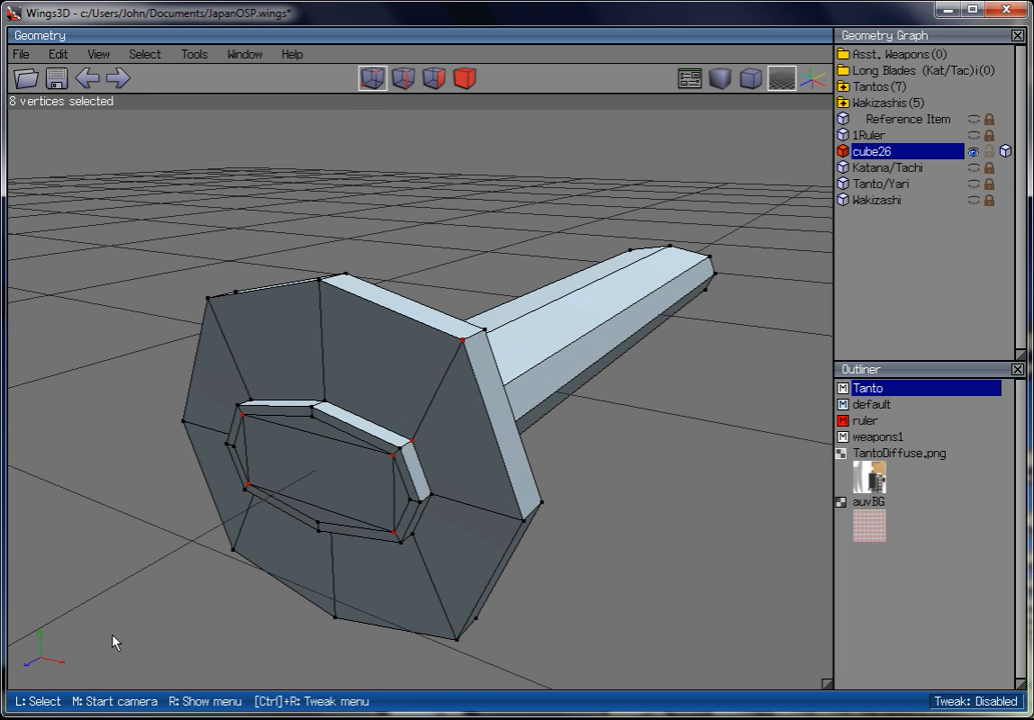
{"action": "left_click_drag", "start_coordinate": [522, 272], "coordinate": [98, 611]}
{"action": "scroll", "coordinate": [263, 428], "scroll_direction": "down", "scroll_amount": 6}
{"action": "left_click_drag", "start_coordinate": [190, 275], "coordinate": [730, 655], "text": "ctrl"}
Weld the top and bottom middle vertices of the collar's inner outline to the adjacent outer rim vertices.
{"action": "scroll", "coordinate": [494, 538], "scroll_direction": "up", "scroll_amount": 4}
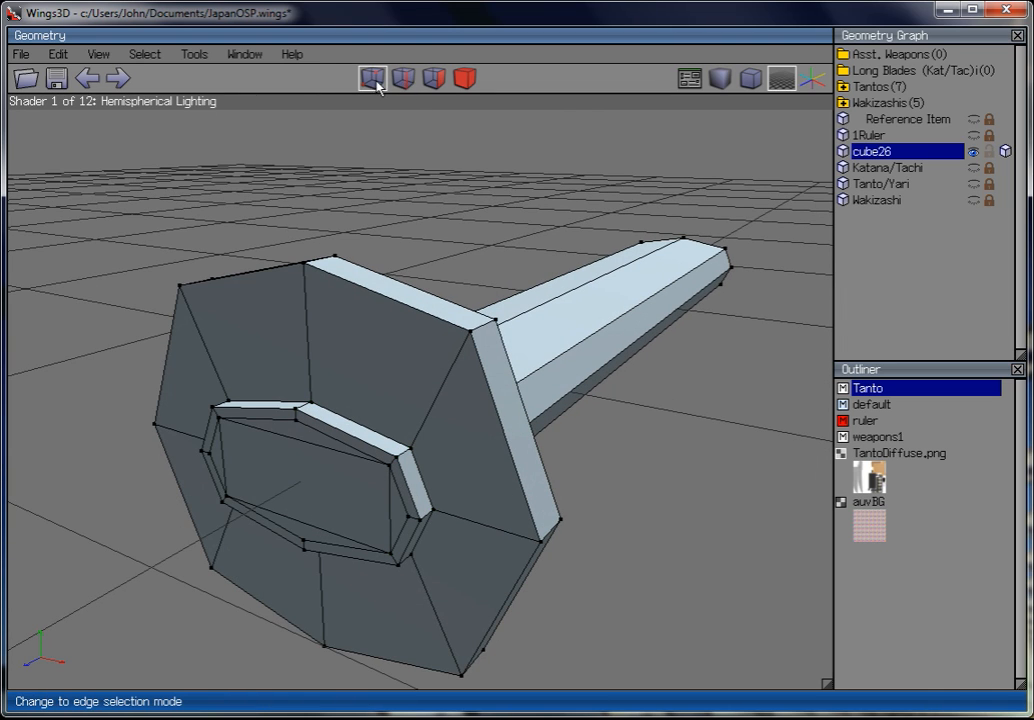
{"action": "left_click", "coordinate": [300, 423]}
{"action": "right_click", "coordinate": [420, 242]}
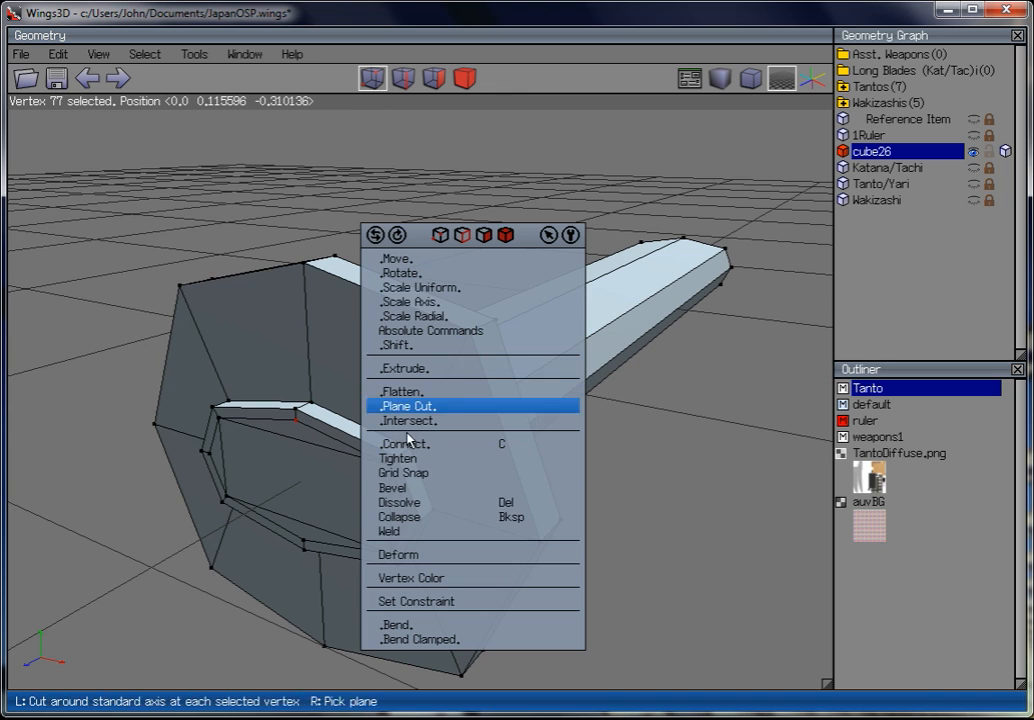
{"action": "left_click", "coordinate": [390, 531]}
{"action": "left_click", "coordinate": [298, 418]}
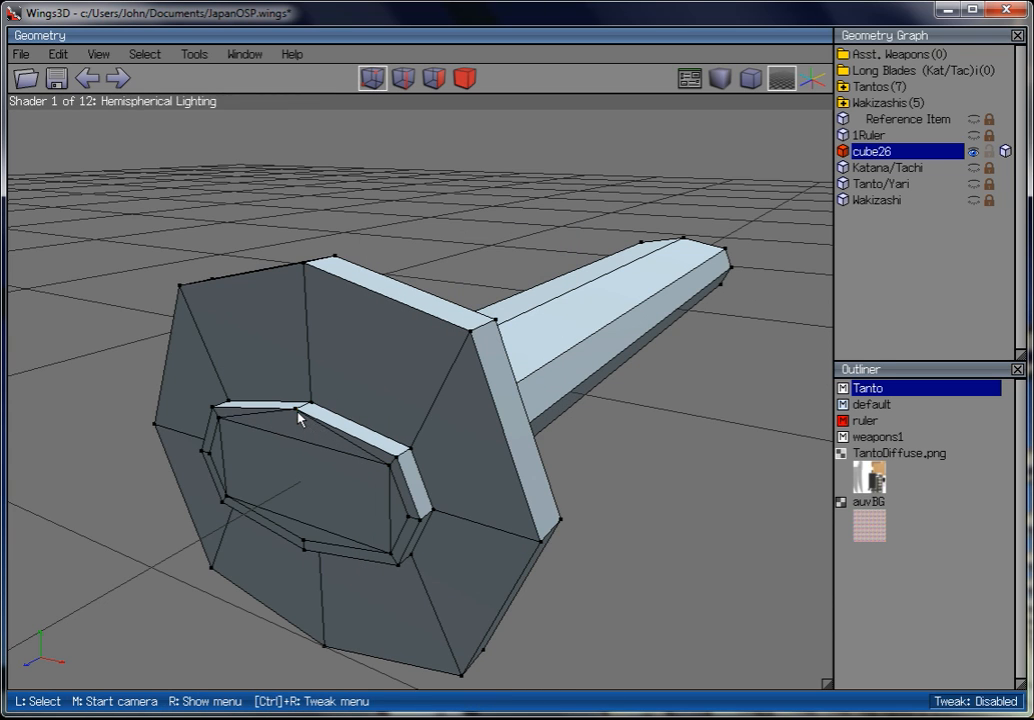
{"action": "left_click", "coordinate": [307, 545]}
{"action": "right_click", "coordinate": [308, 545]}
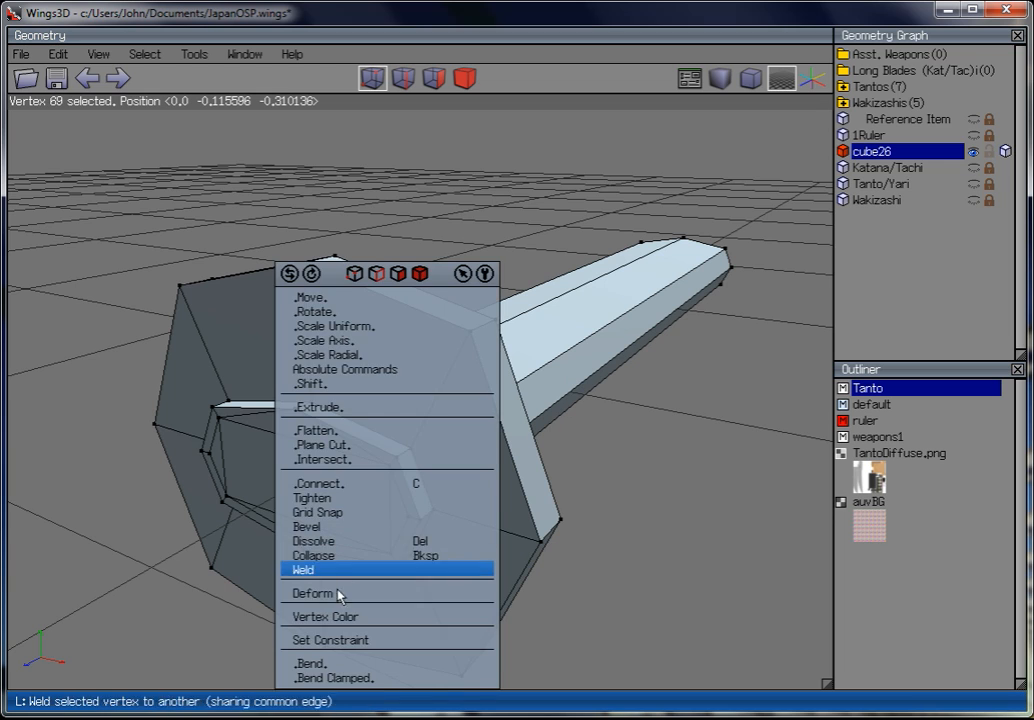
{"action": "left_click", "coordinate": [335, 570]}
{"action": "left_click", "coordinate": [303, 550]}
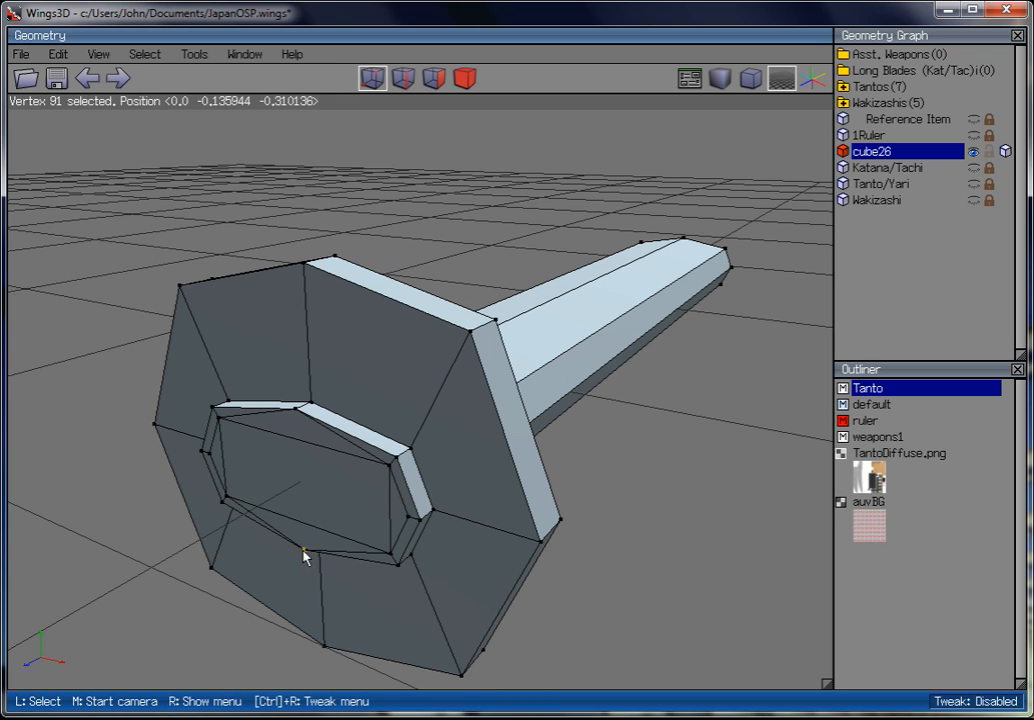
Weld the two side middle vertices of the collar's inner outline to the adjacent outer rim vertices.
{"action": "left_click", "coordinate": [408, 520]}
{"action": "right_click", "coordinate": [408, 520]}
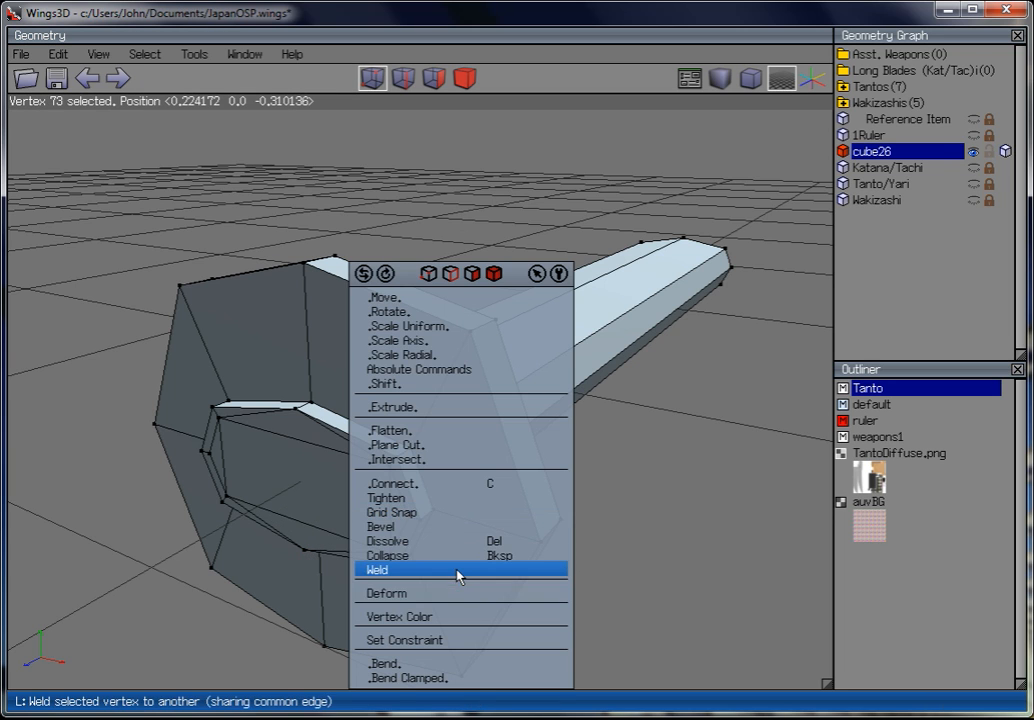
{"action": "left_click", "coordinate": [459, 572]}
{"action": "left_click", "coordinate": [420, 526]}
{"action": "left_click", "coordinate": [209, 452]}
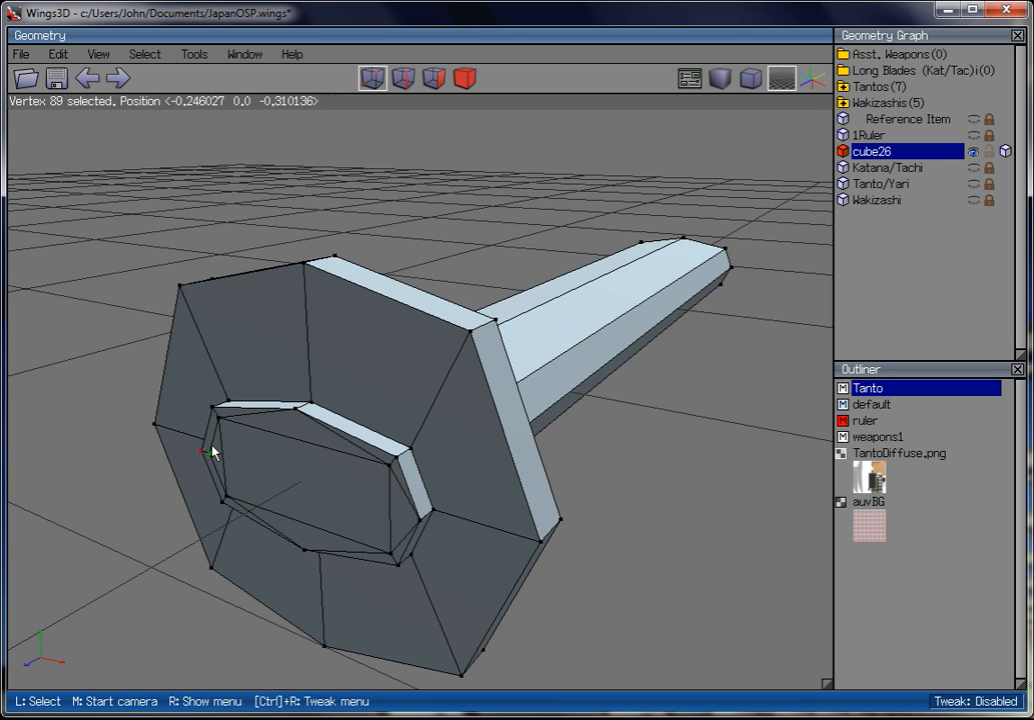
{"action": "right_click", "coordinate": [202, 455]}
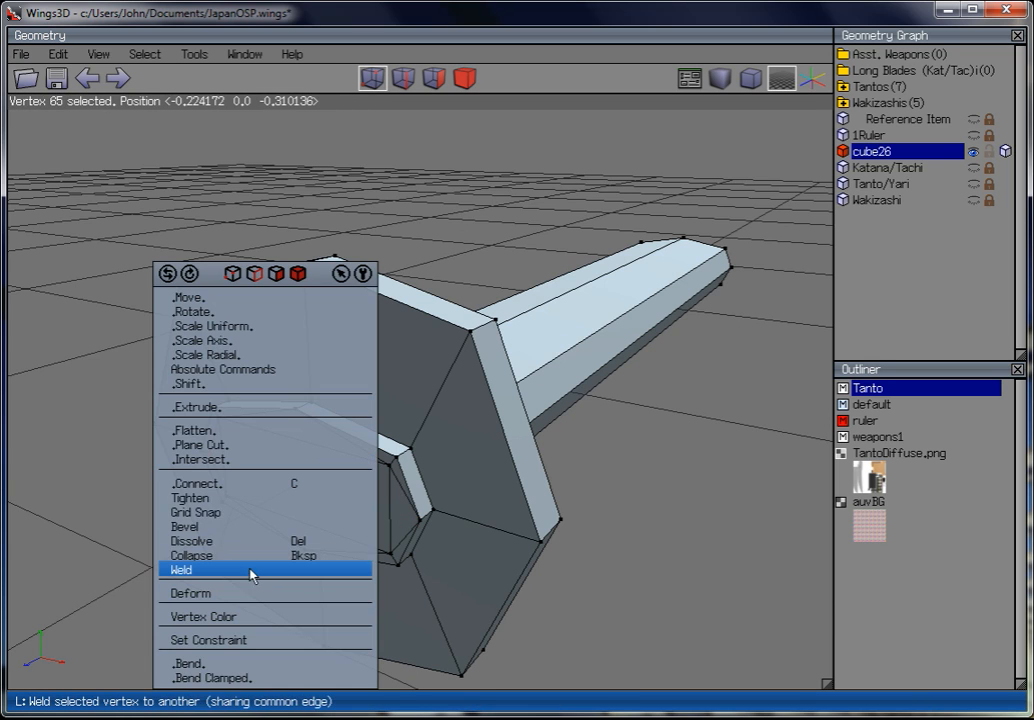
{"action": "left_click", "coordinate": [249, 569]}
{"action": "left_click", "coordinate": [203, 459]}
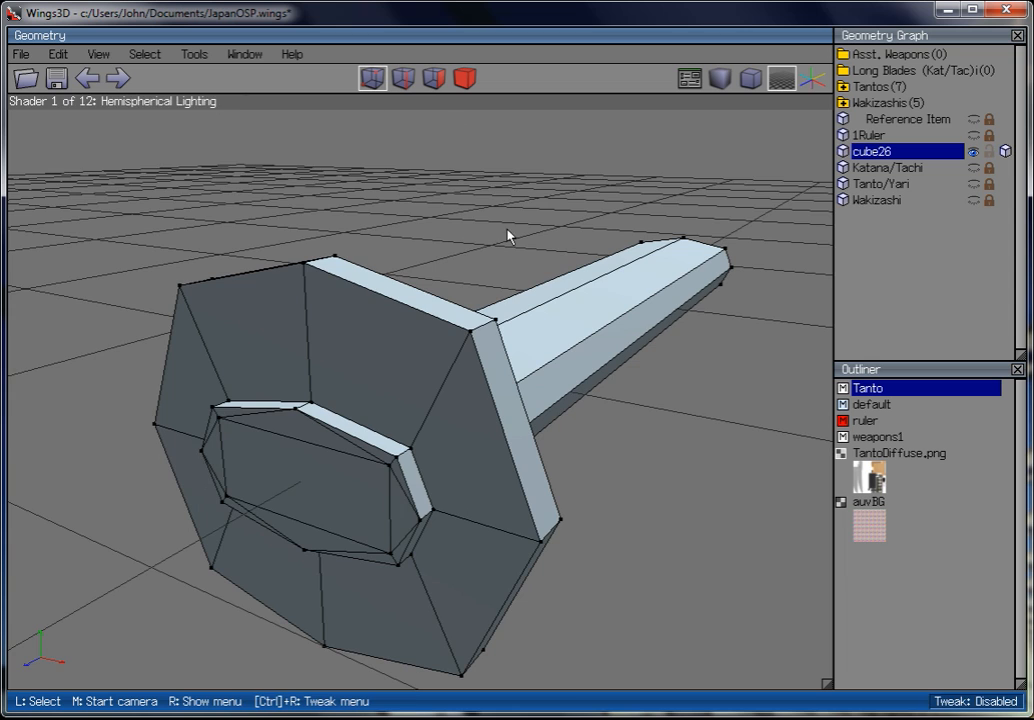
Select the central rectangular face of the collar's end and convert the selection to its four corner vertices.
{"action": "middle_click", "coordinate": [507, 236]}
{"action": "left_click", "coordinate": [507, 236]}
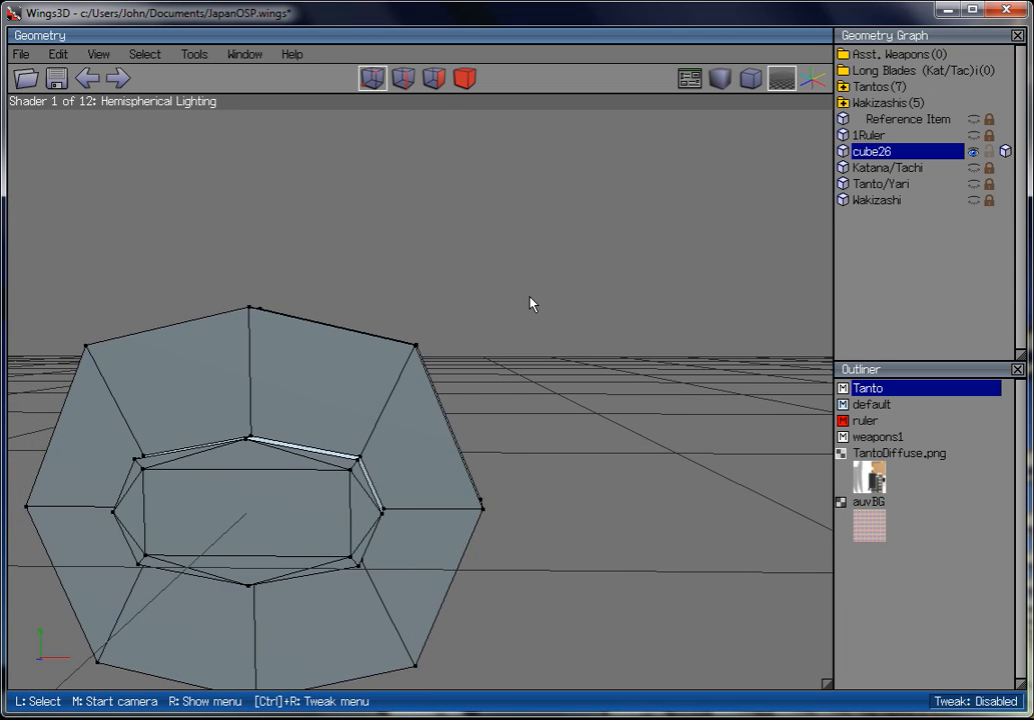
{"action": "key", "text": "Left"}
{"action": "key", "text": "Left"}
{"action": "key", "text": "Left"}
{"action": "scroll", "coordinate": [525, 299], "scroll_direction": "up", "scroll_amount": 1}
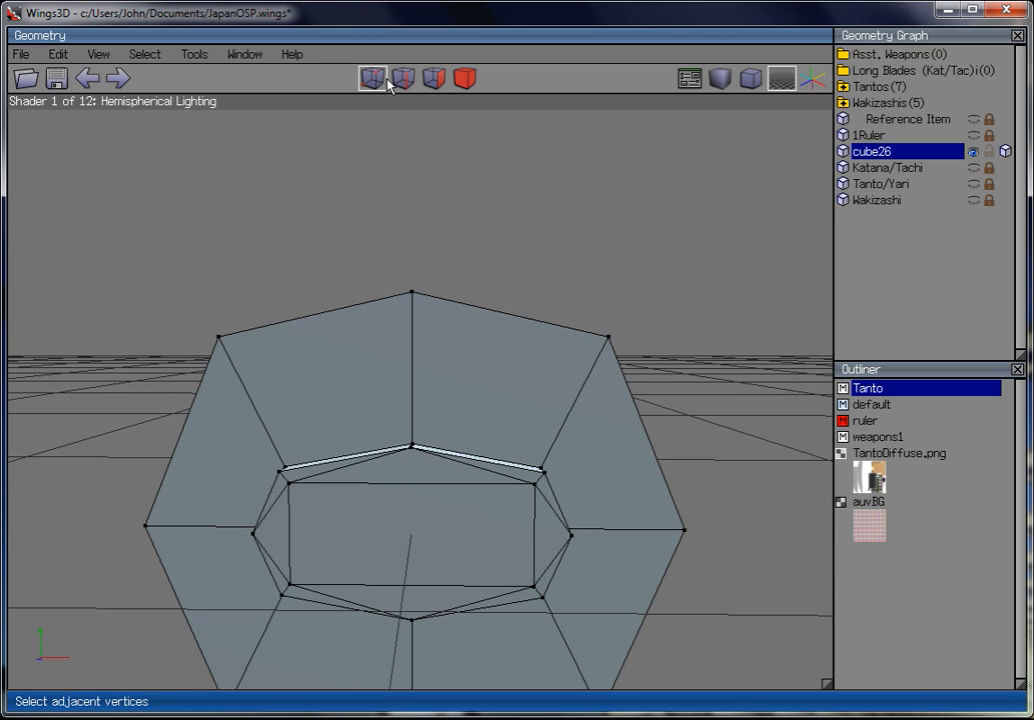
{"action": "left_click", "coordinate": [435, 78]}
{"action": "left_click", "coordinate": [454, 515]}
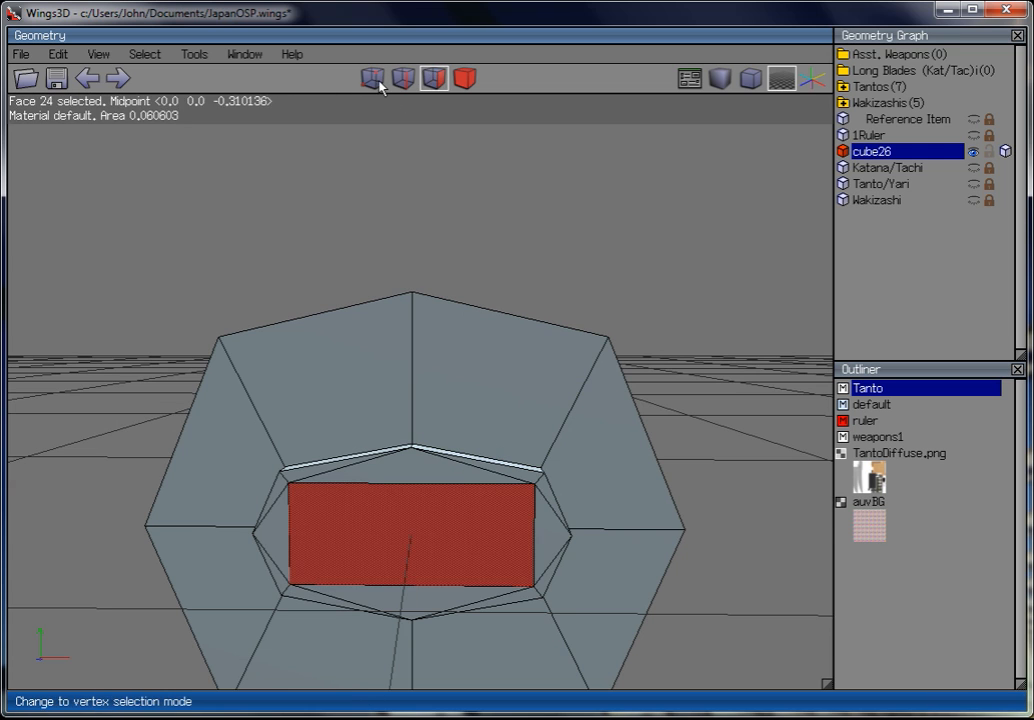
{"action": "left_click", "coordinate": [379, 86]}
Scale the rectangle's four corner vertices along the Y axis to 71%, then clear the selection.
{"action": "right_click", "coordinate": [697, 240]}
{"action": "left_click", "coordinate": [692, 288]}
{"action": "left_click", "coordinate": [692, 330]}
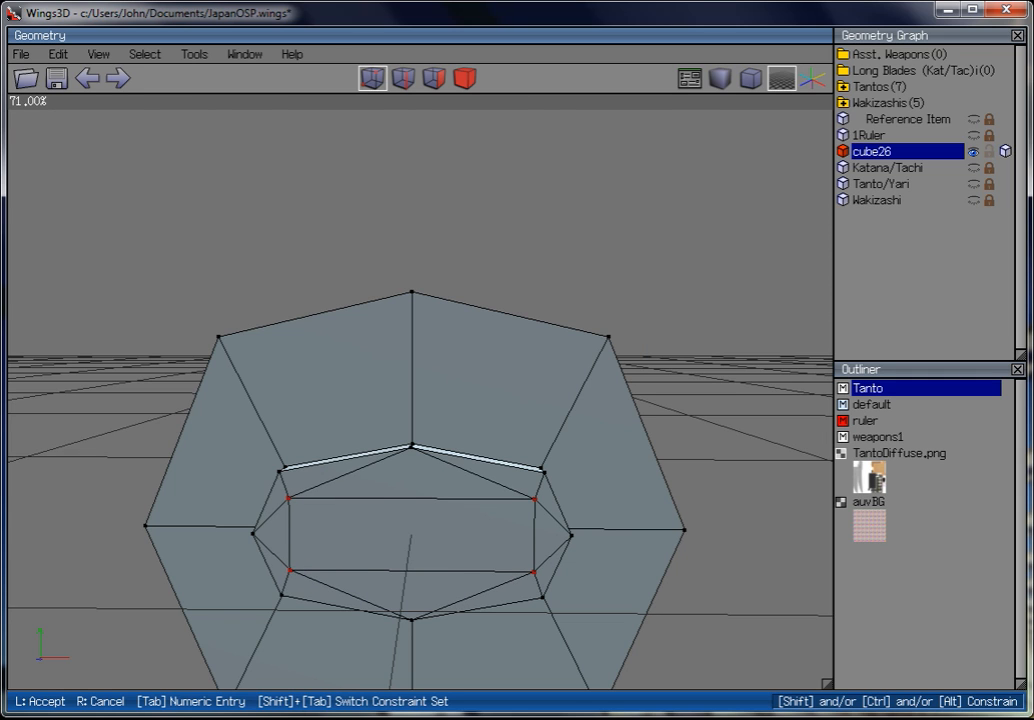
{"action": "left_click", "coordinate": [700, 330]}
{"action": "left_click_drag", "start_coordinate": [707, 330], "coordinate": [14, 579]}
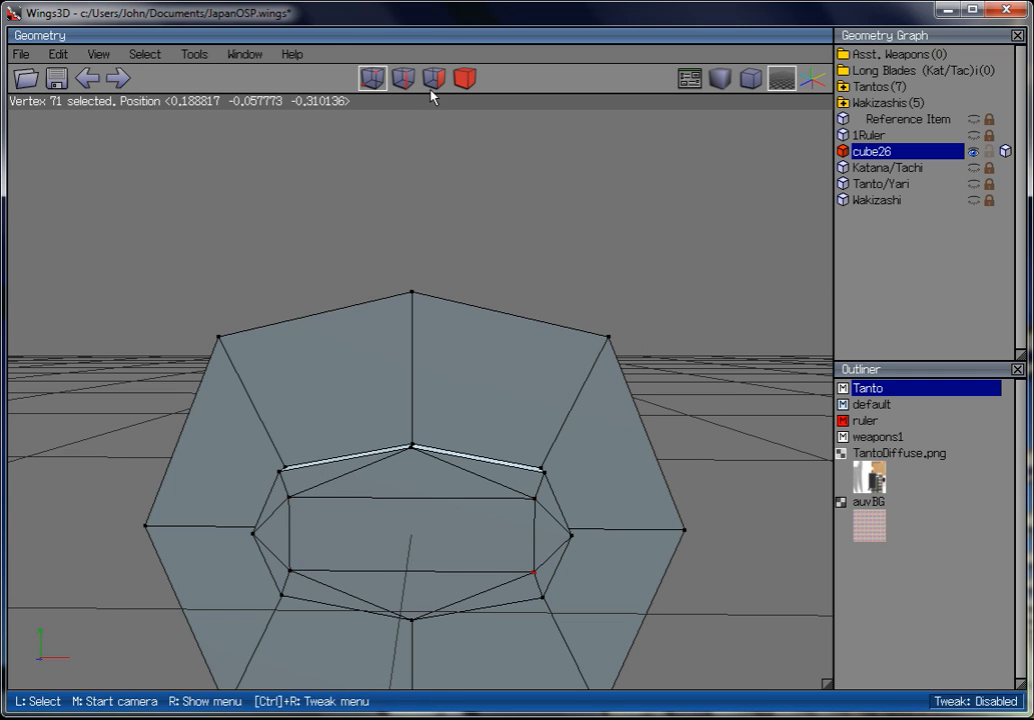
Cut the inner rectangle's two long horizontal edges into three segments each and connect the new vertices vertically.
{"action": "left_click", "coordinate": [403, 78]}
{"action": "left_click", "coordinate": [500, 497]}
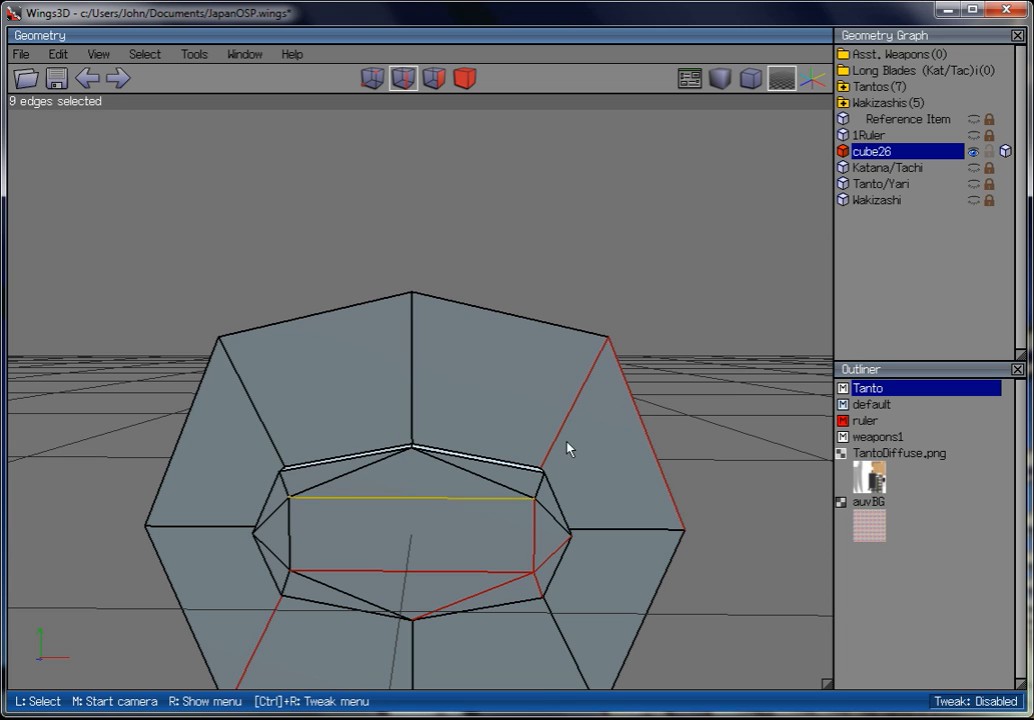
{"action": "key", "text": "ctrl+a"}
{"action": "left_click_drag", "start_coordinate": [757, 219], "coordinate": [92, 688]}
{"action": "left_click", "coordinate": [422, 562]}
{"action": "left_click", "coordinate": [424, 568]}
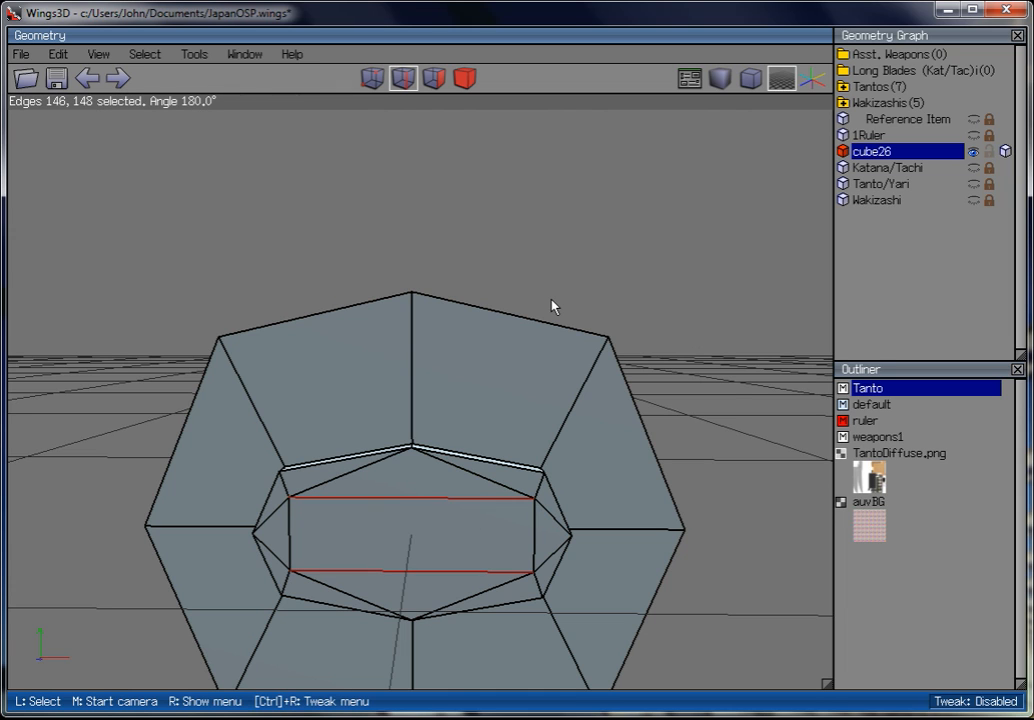
{"action": "key", "text": "v"}
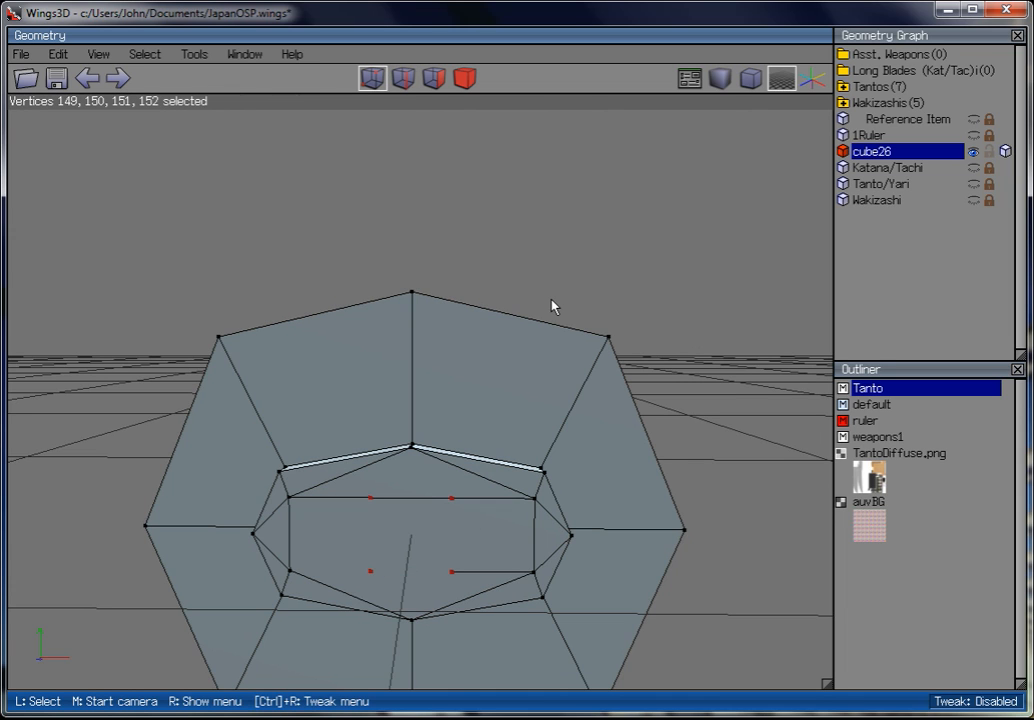
{"action": "key", "text": "c"}
Scale the four new middle vertices along the Y axis to 135% to bulge the rectangle's long sides.
{"action": "right_click", "coordinate": [545, 227]}
{"action": "left_click", "coordinate": [547, 238]}
{"action": "right_click", "coordinate": [532, 172]}
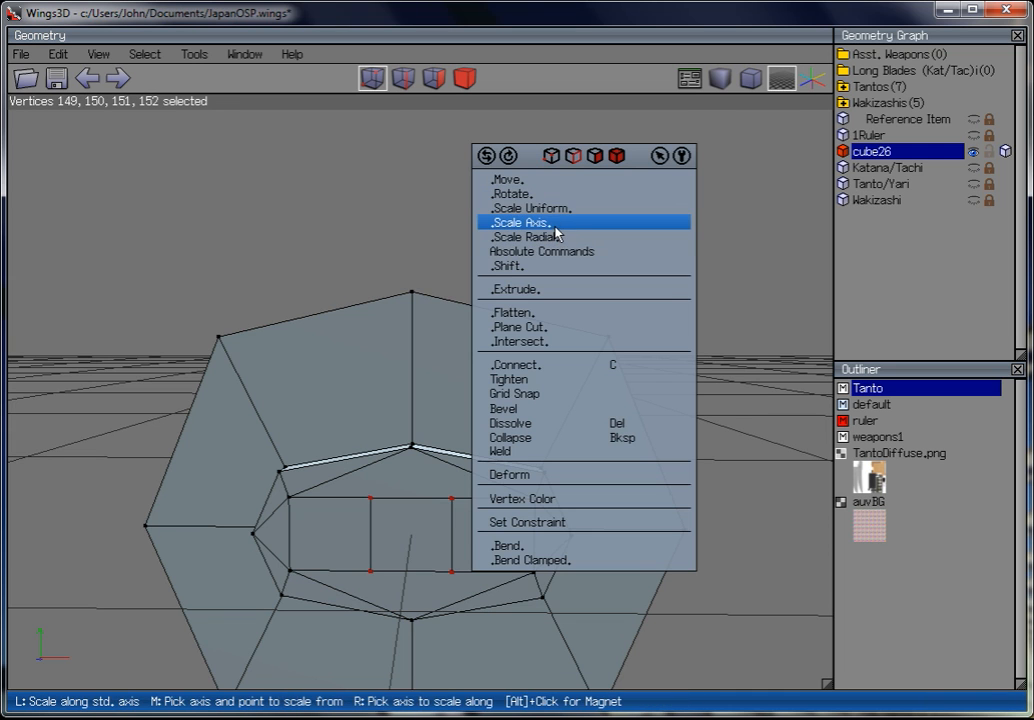
{"action": "left_click", "coordinate": [553, 223]}
{"action": "left_click", "coordinate": [554, 262]}
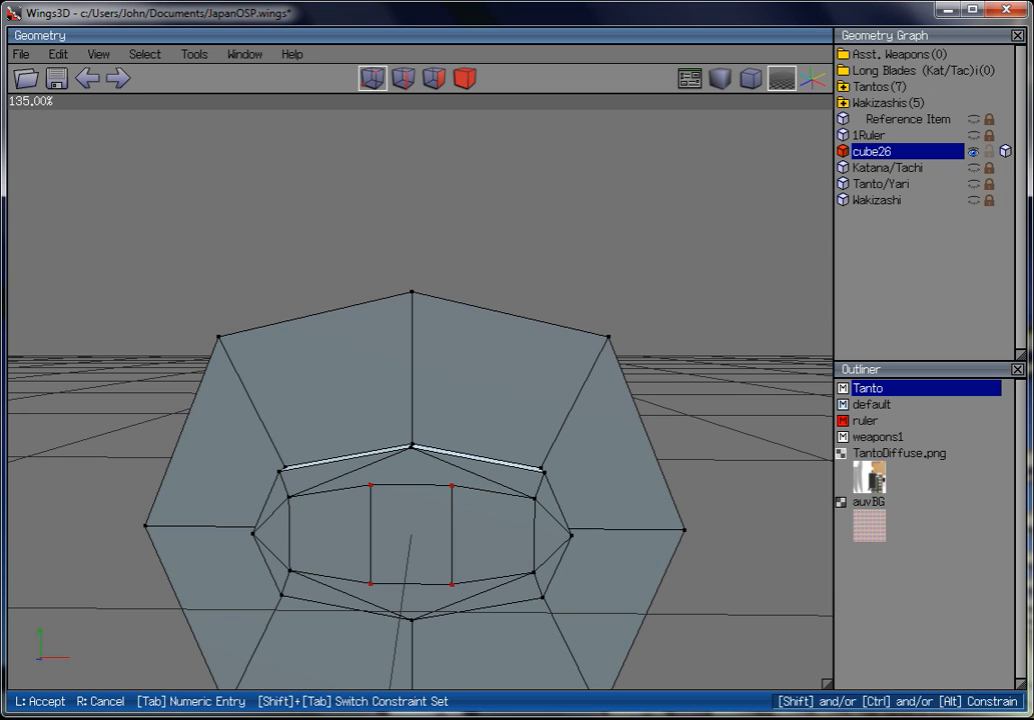
{"action": "left_click", "coordinate": [554, 224]}
Scale the four middle vertices along the X axis to 161%, spreading them toward the rectangle's ends.
{"action": "right_click", "coordinate": [554, 224]}
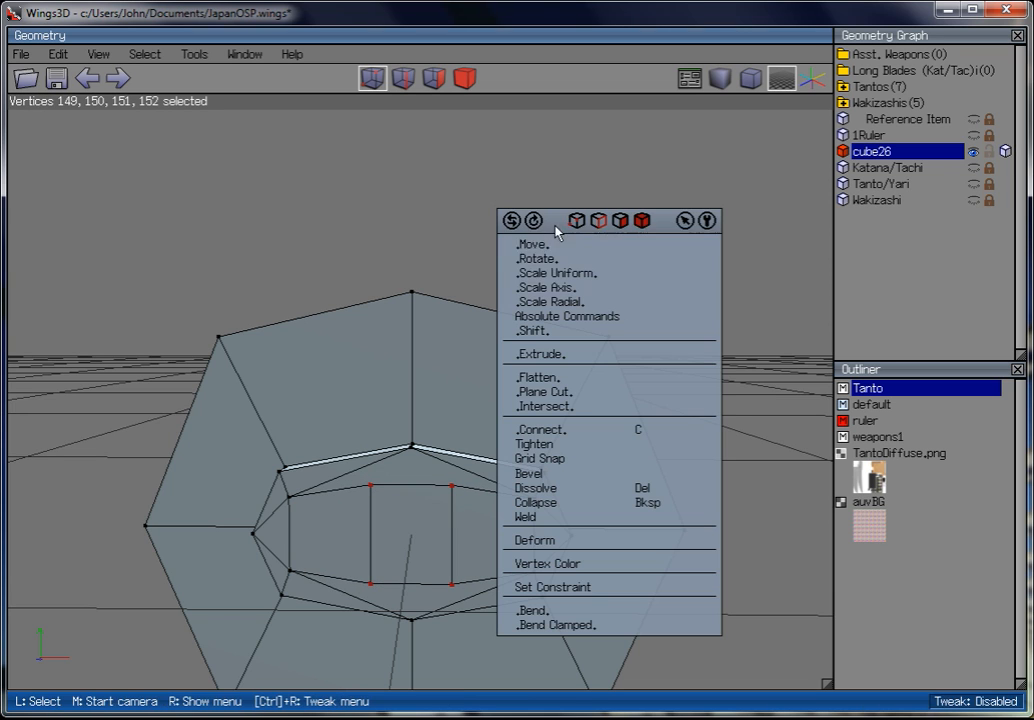
{"action": "left_click", "coordinate": [558, 286]}
{"action": "left_click", "coordinate": [554, 302]}
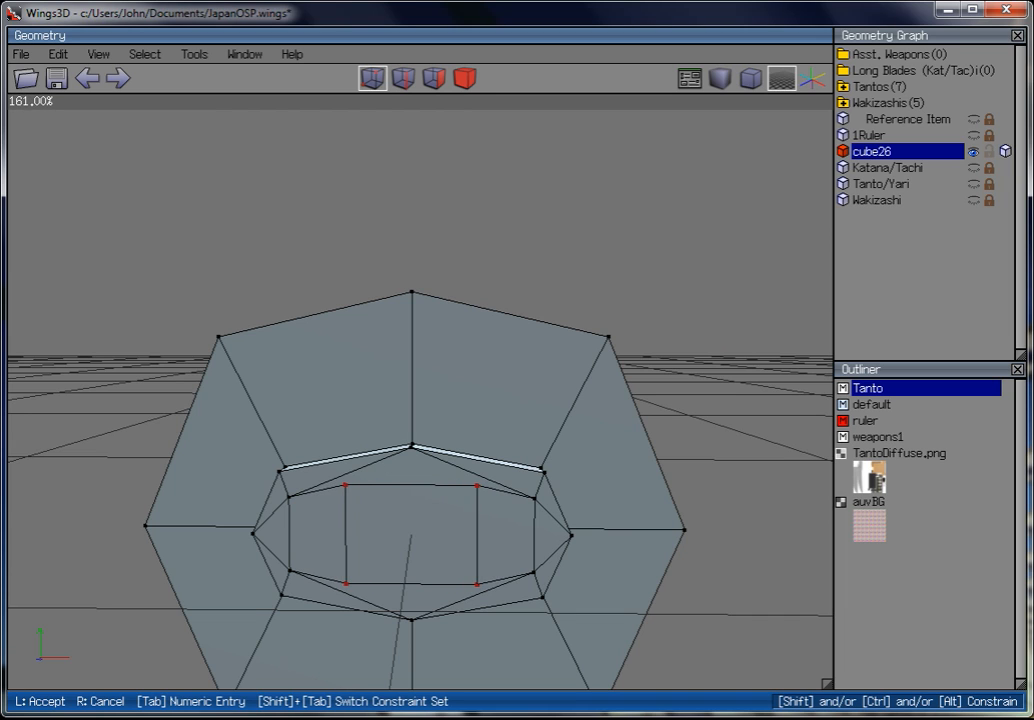
{"action": "left_click", "coordinate": [559, 303]}
{"action": "left_click_drag", "start_coordinate": [682, 313], "coordinate": [20, 682]}
{"action": "scroll", "coordinate": [680, 218], "scroll_direction": "down", "scroll_amount": 3}
{"action": "left_click", "coordinate": [662, 240]}
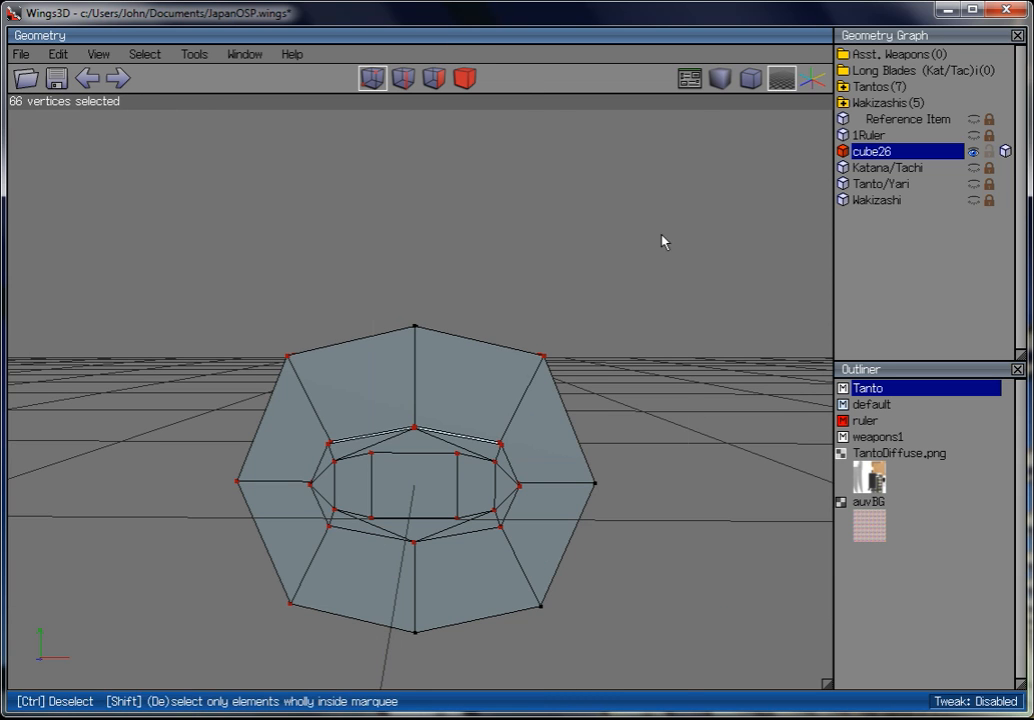
Select the three inner faces of the collar's end and dissolve them into a single face.
{"action": "left_click", "coordinate": [438, 77]}
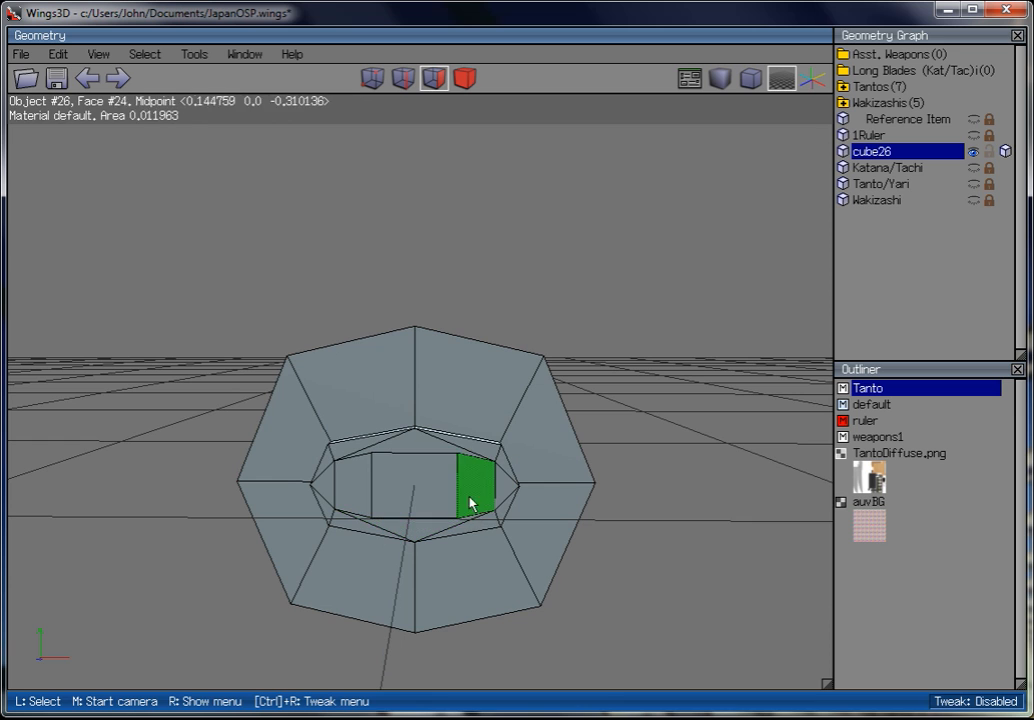
{"action": "left_click_drag", "start_coordinate": [469, 501], "coordinate": [369, 485]}
{"action": "middle_click", "coordinate": [240, 360]}
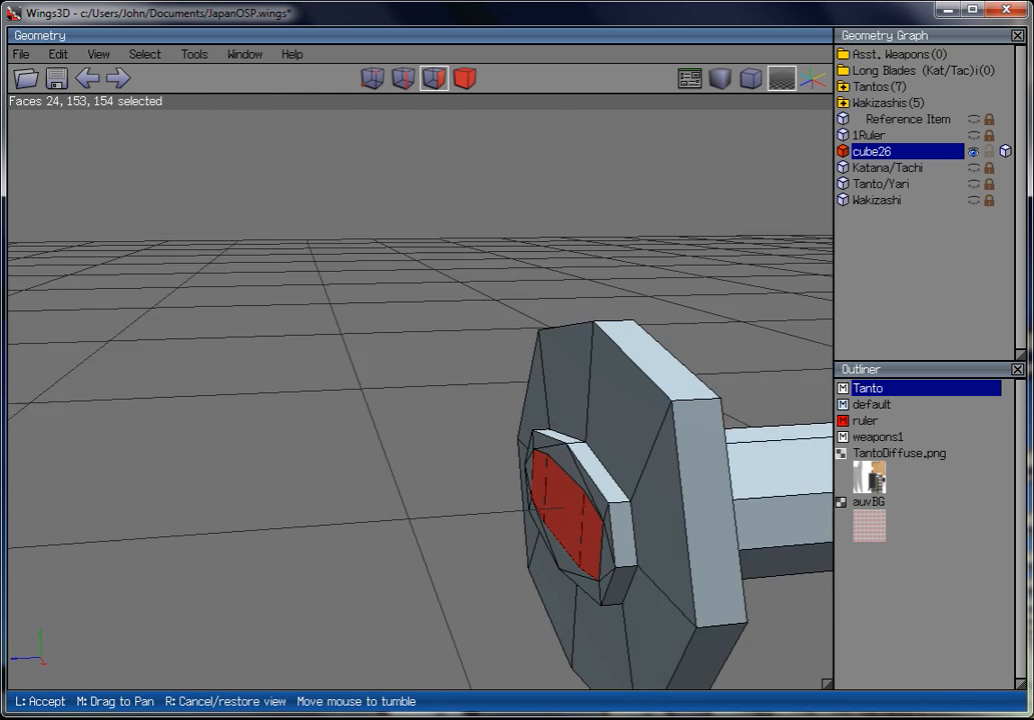
{"action": "left_click", "coordinate": [240, 363]}
{"action": "key", "text": "BackSpace"}
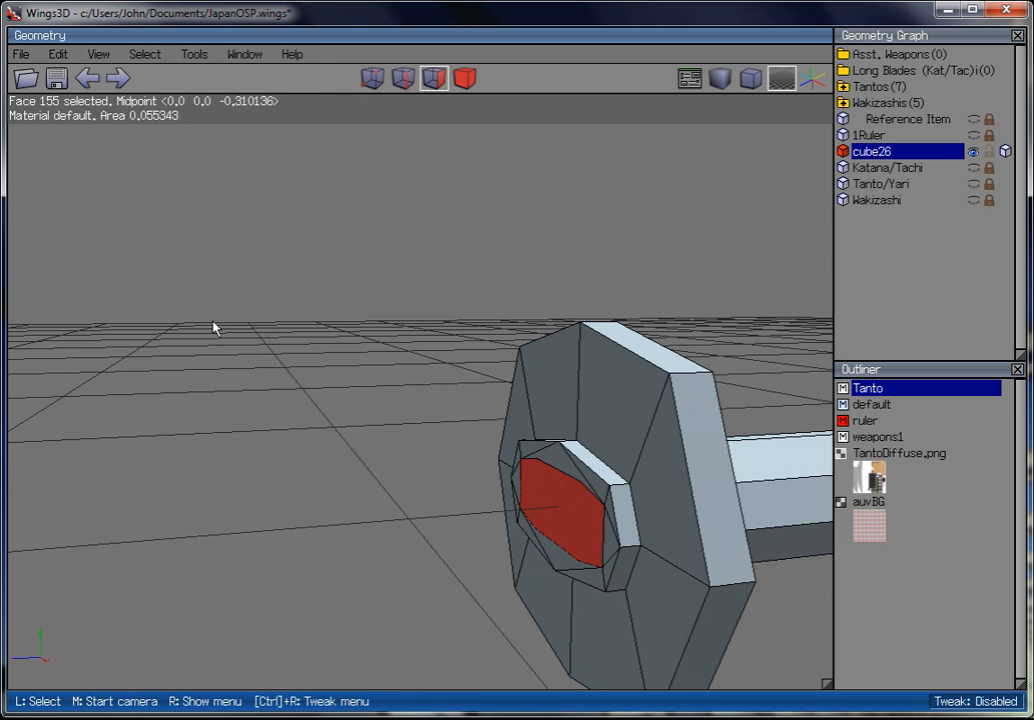
Extrude the merged eight-sided face along its normal by 0.25.
{"action": "right_click", "coordinate": [367, 265]}
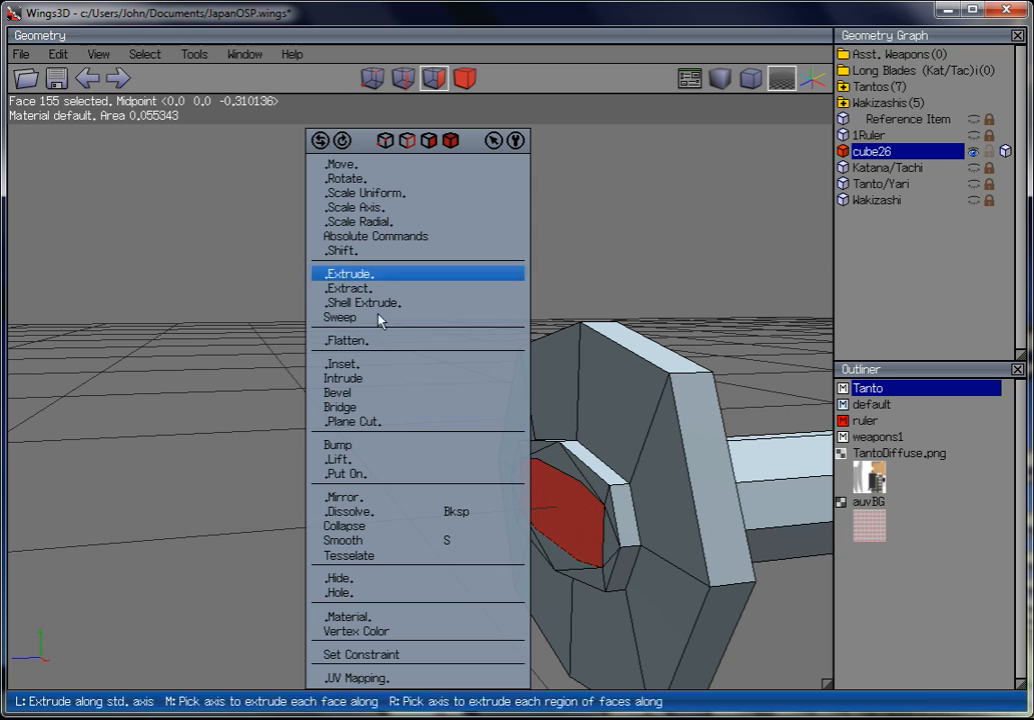
{"action": "left_click", "coordinate": [400, 273]}
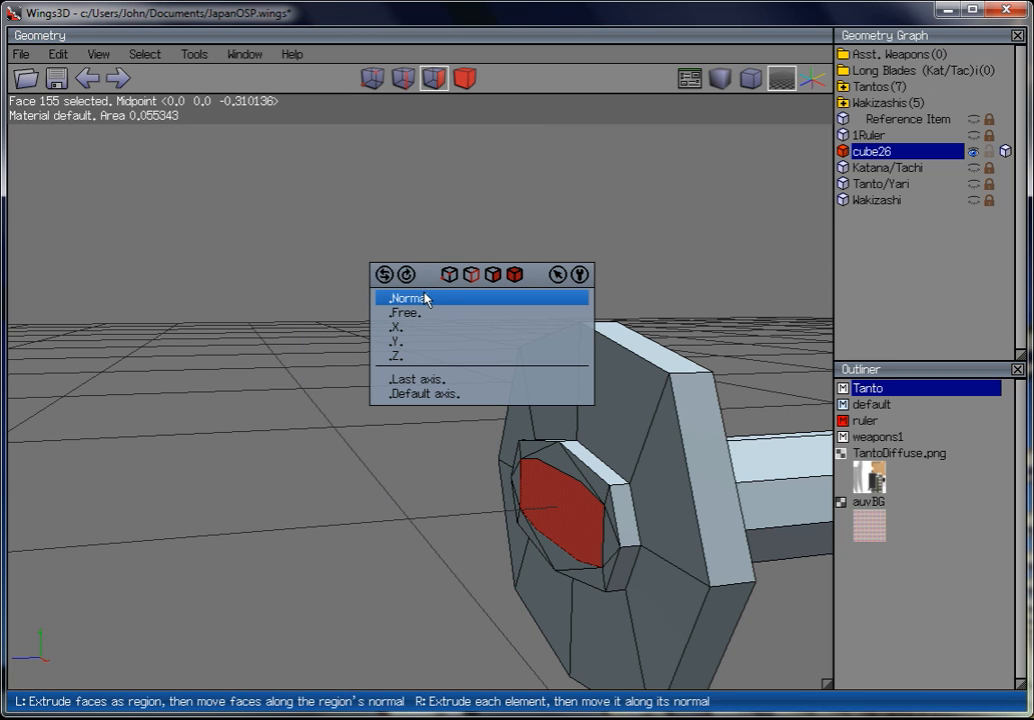
{"action": "left_click", "coordinate": [424, 299]}
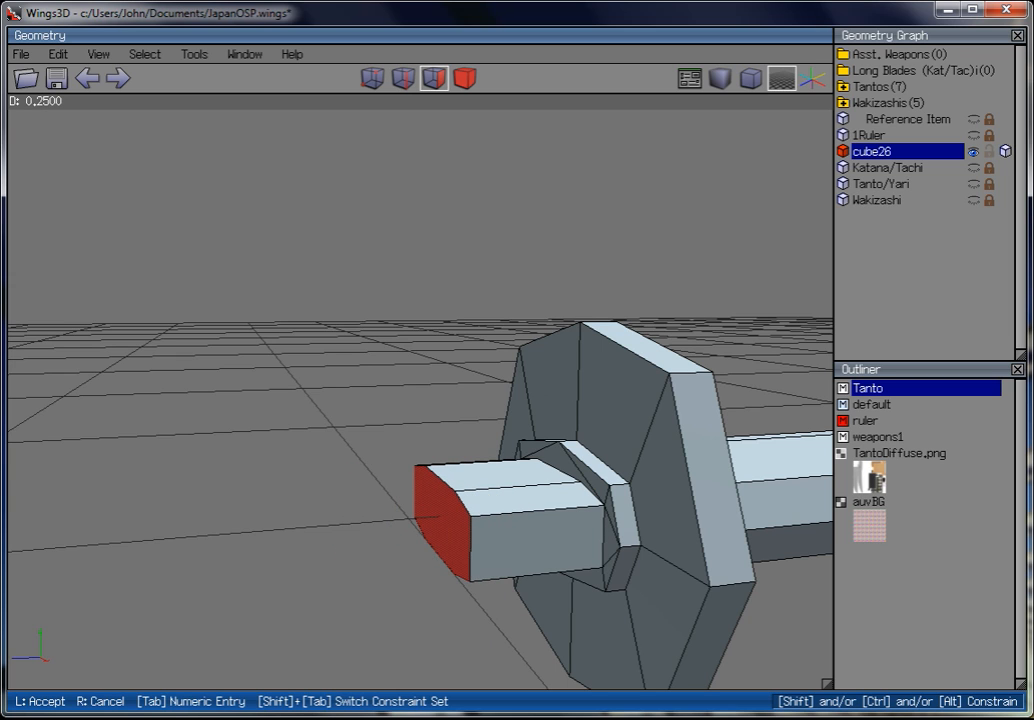
{"action": "left_click", "coordinate": [406, 337]}
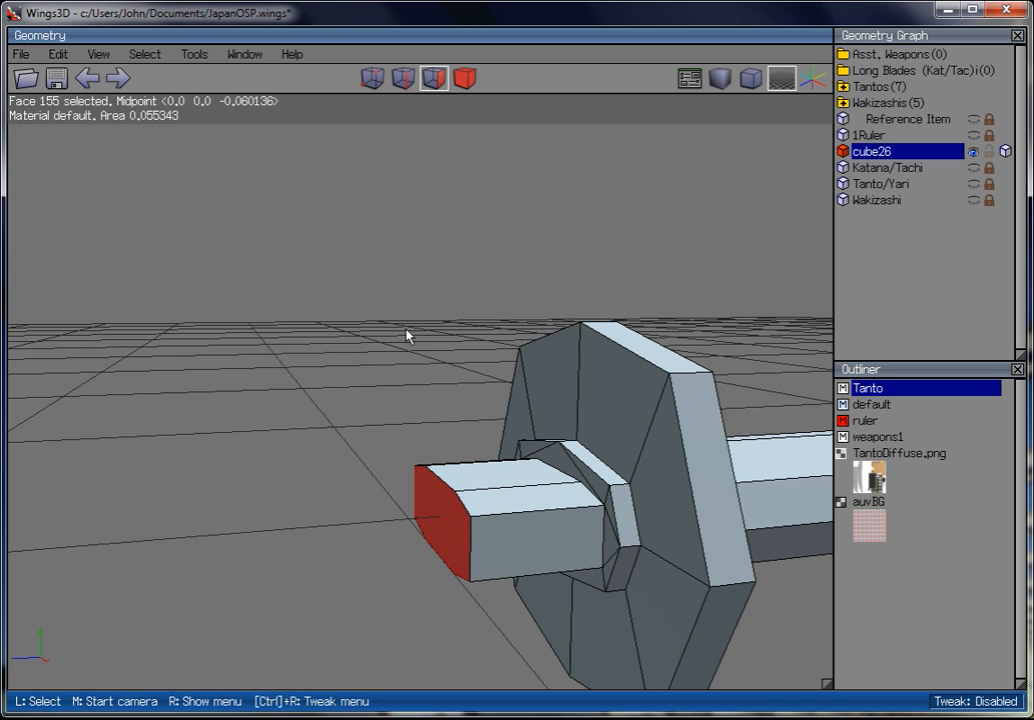
Examine the extruded block's proportions against the guard and handle from the side, above and at an angle.
{"action": "middle_click", "coordinate": [406, 337]}
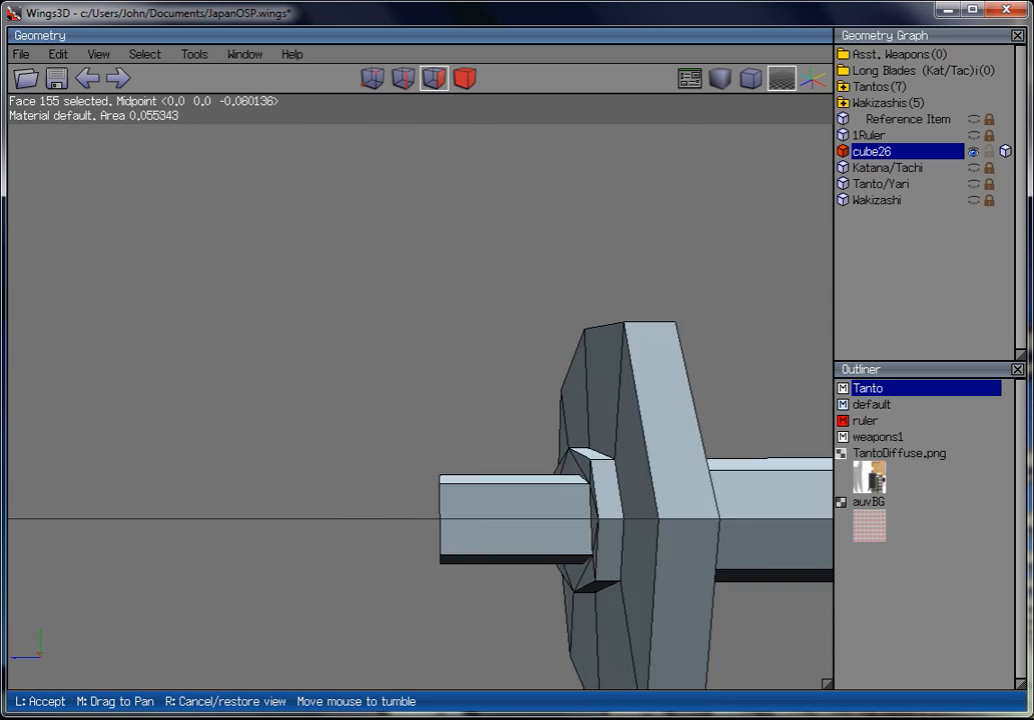
{"action": "left_click", "coordinate": [406, 332]}
{"action": "middle_click", "coordinate": [406, 332]}
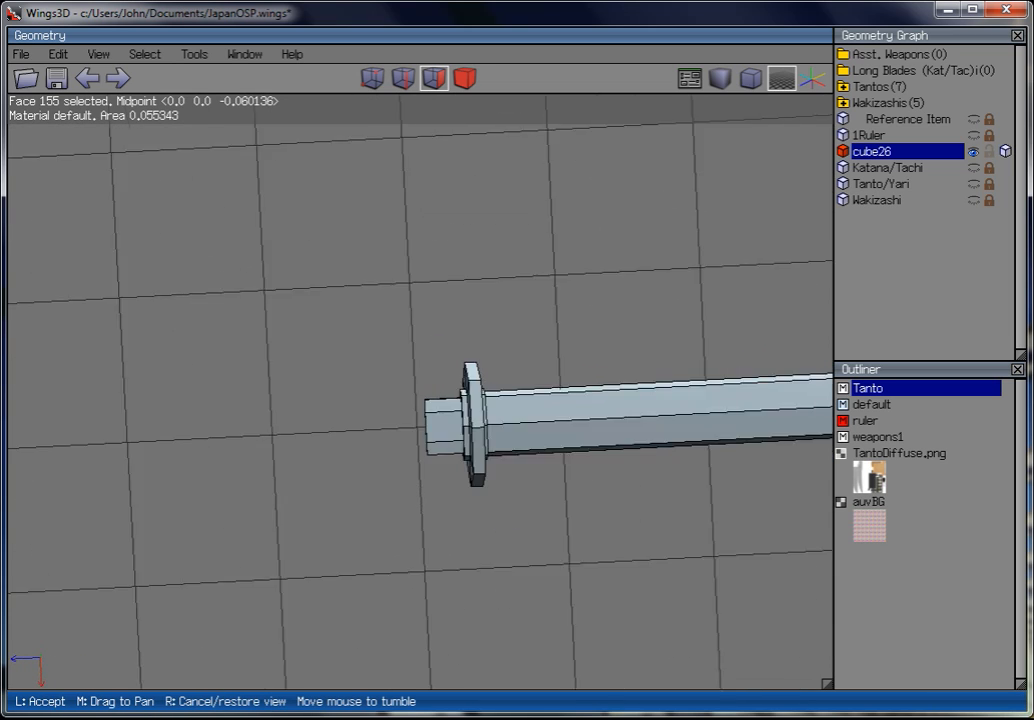
{"action": "scroll", "coordinate": [406, 332], "scroll_direction": "up", "scroll_amount": 6}
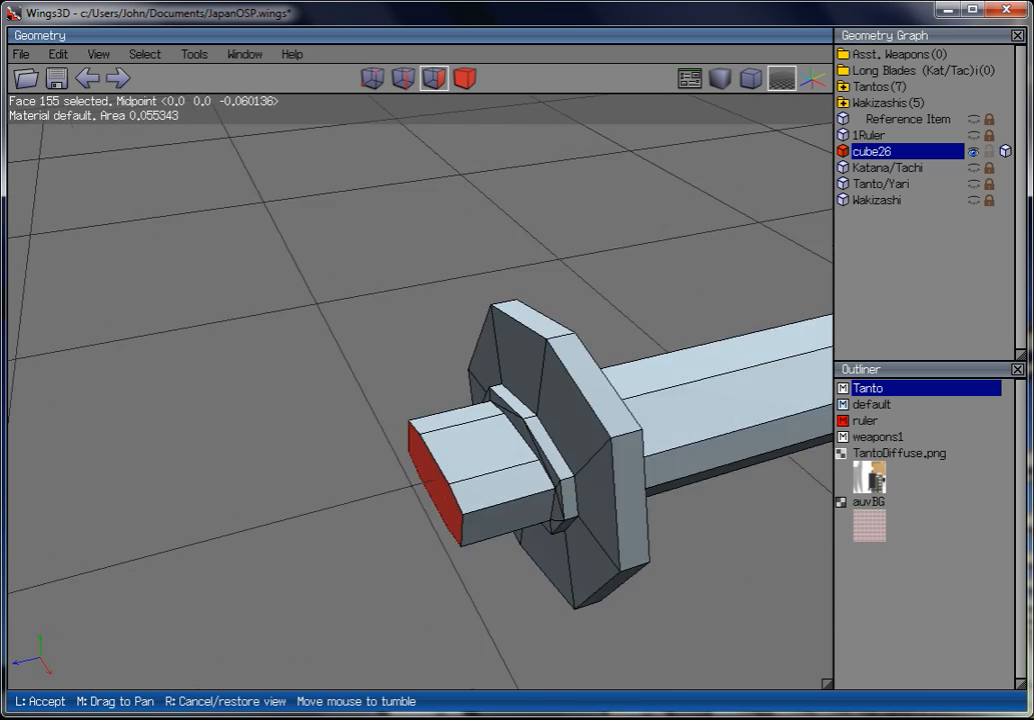
{"action": "left_click", "coordinate": [406, 332]}
{"action": "left_click_drag", "start_coordinate": [551, 350], "coordinate": [280, 534]}
{"action": "middle_click", "coordinate": [376, 407]}
{"action": "left_click", "coordinate": [376, 407]}
Inset the end face of the extruded block to leave a narrow border around it.
{"action": "left_click", "coordinate": [432, 472]}
{"action": "right_click", "coordinate": [337, 380]}
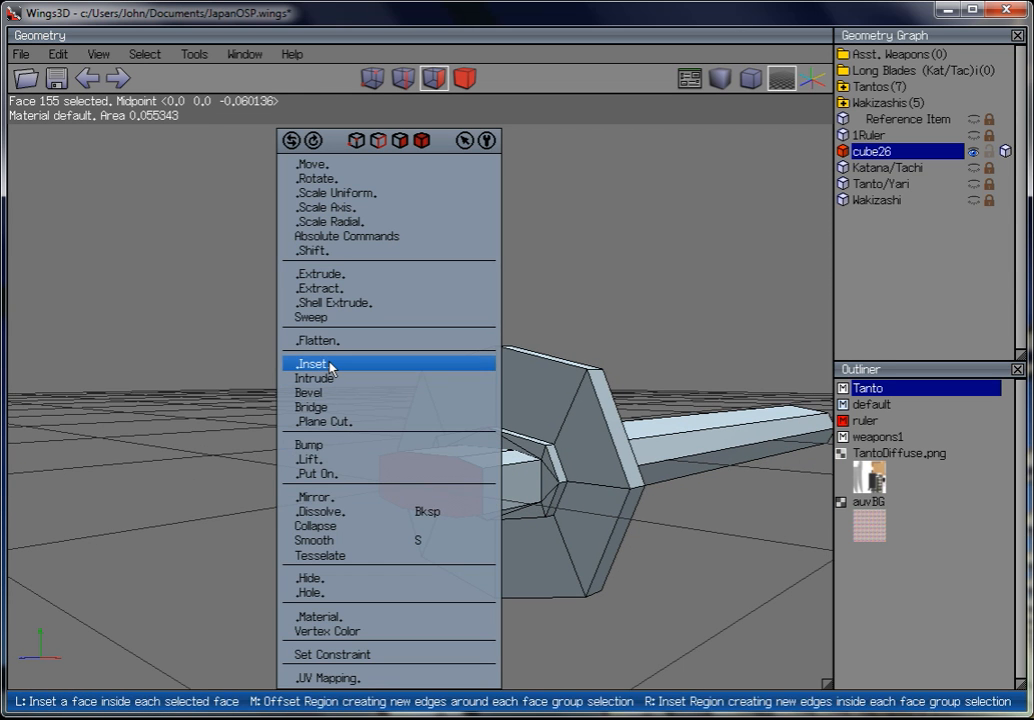
{"action": "left_click", "coordinate": [330, 363]}
{"action": "left_click", "coordinate": [342, 365]}
{"action": "middle_click", "coordinate": [342, 365]}
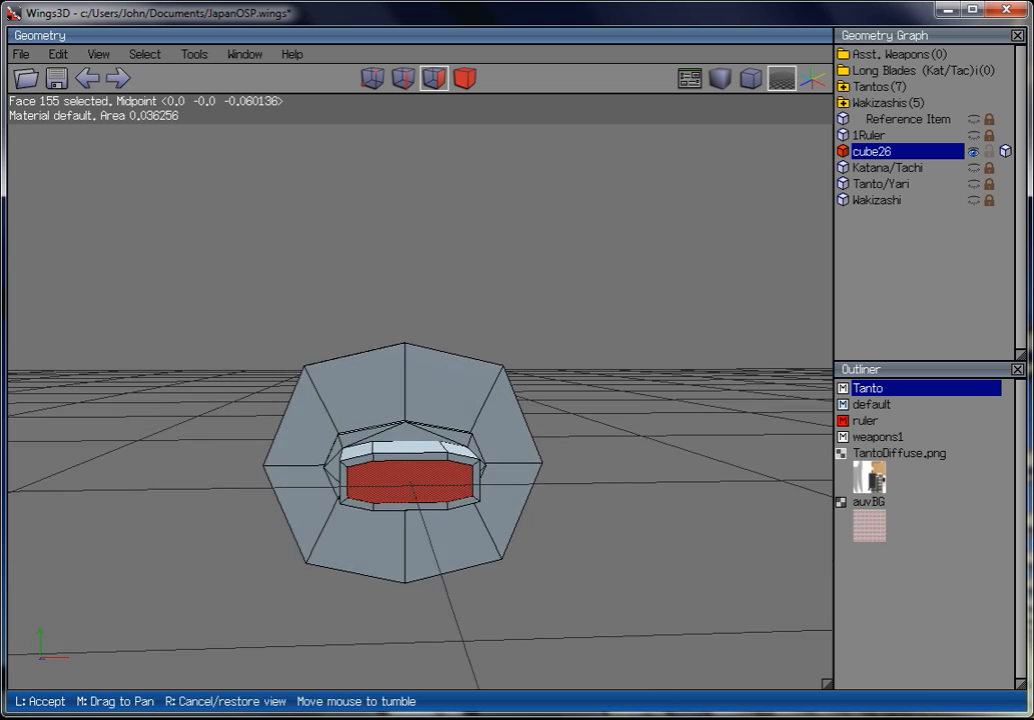
{"action": "left_click", "coordinate": [342, 365]}
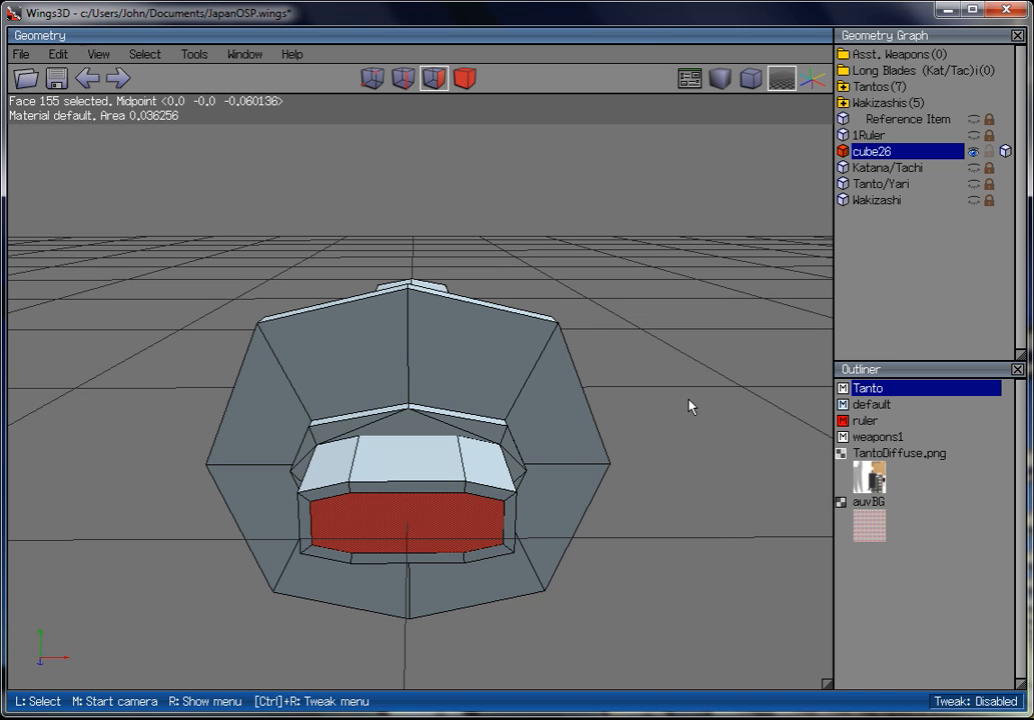
Move the collar's inset end face and its surrounding border faces back toward the guard by about 0.09 to shorten the block.
{"action": "scroll", "coordinate": [688, 406], "scroll_direction": "up", "scroll_amount": 3}
{"action": "scroll", "coordinate": [688, 404], "scroll_direction": "down", "scroll_amount": 6}
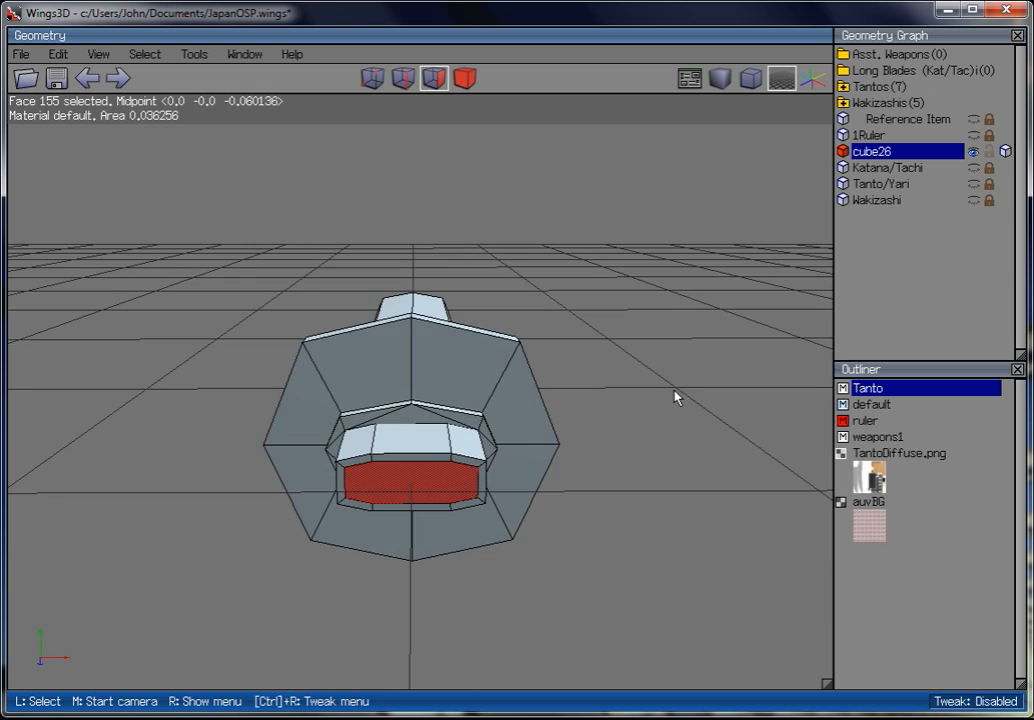
{"action": "middle_click", "coordinate": [674, 397]}
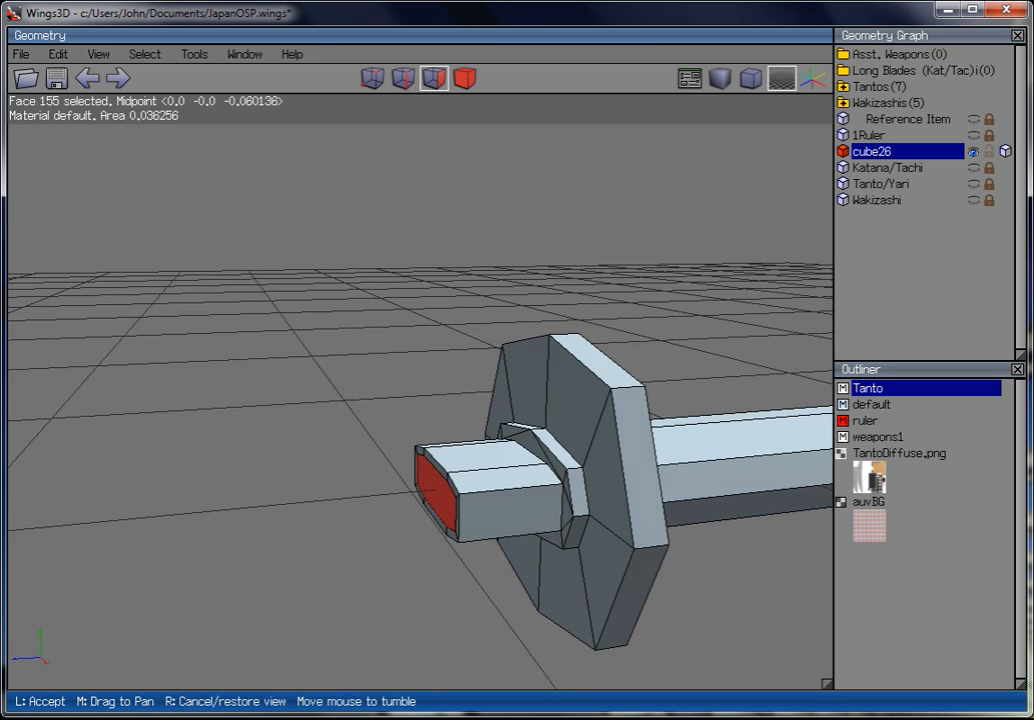
{"action": "left_click", "coordinate": [339, 231]}
{"action": "right_click", "coordinate": [305, 262]}
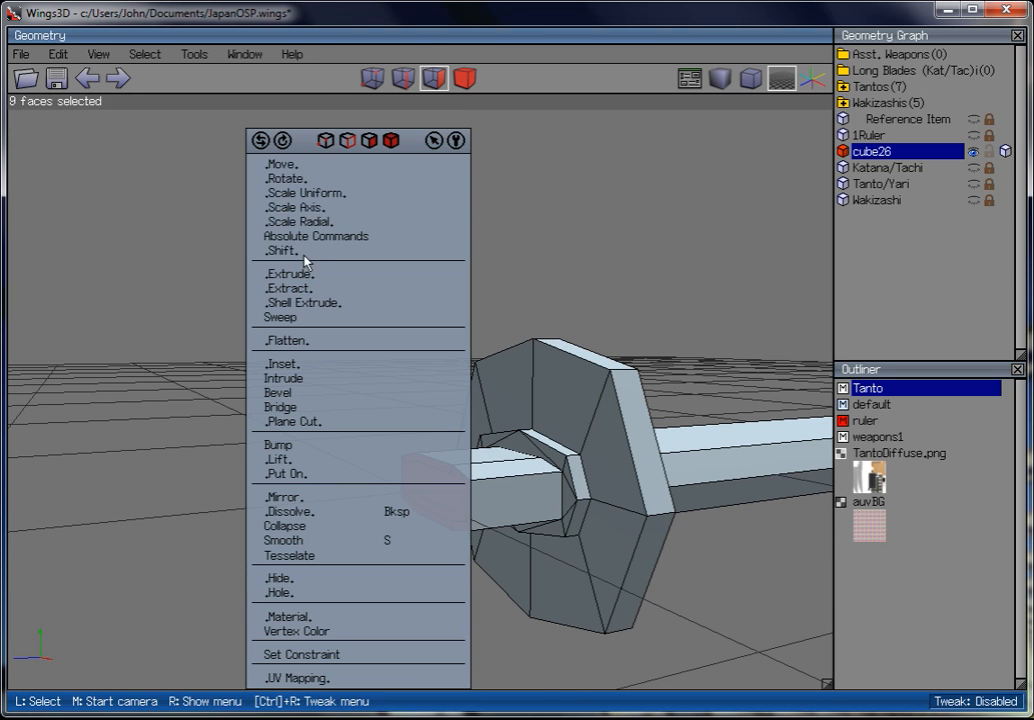
{"action": "left_click", "coordinate": [293, 164]}
{"action": "left_click", "coordinate": [286, 185]}
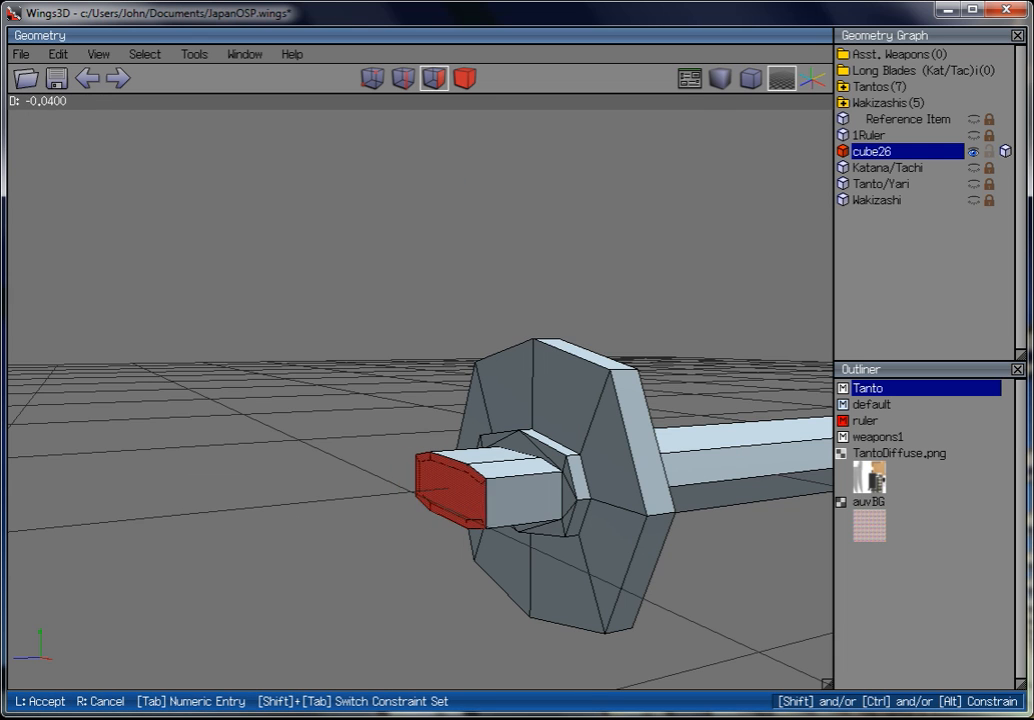
{"action": "left_click", "coordinate": [270, 225]}
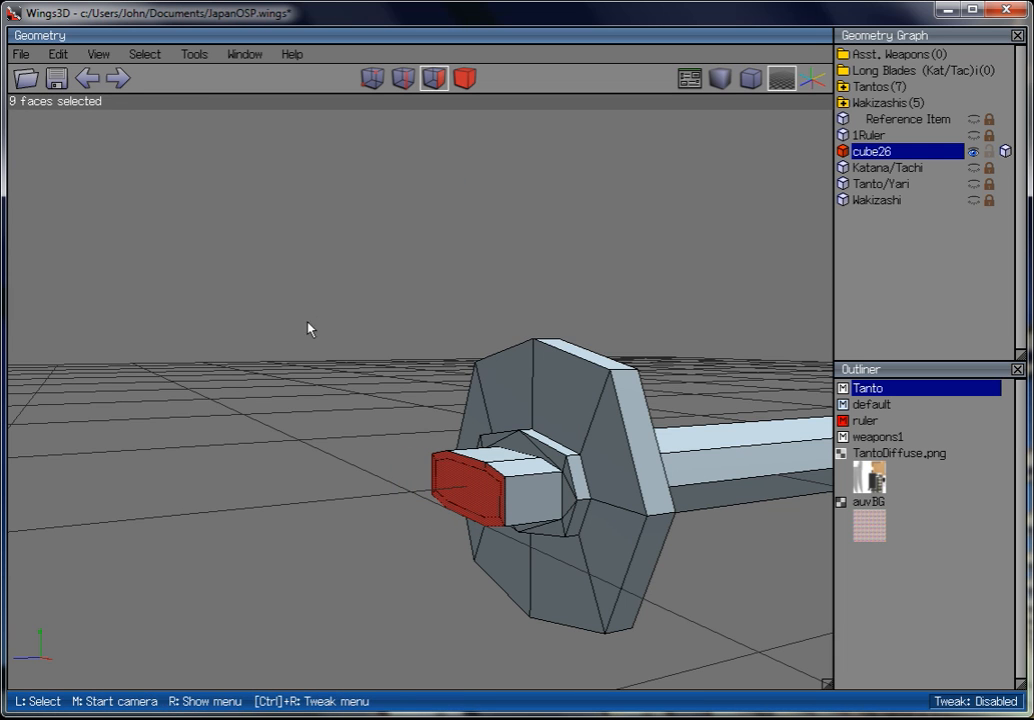
Cut the short +X side edge of the inset end face in two at its midpoint.
{"action": "key", "text": "space"}
{"action": "left_click", "coordinate": [470, 488]}
{"action": "middle_click", "coordinate": [486, 318]}
{"action": "left_click", "coordinate": [486, 318]}
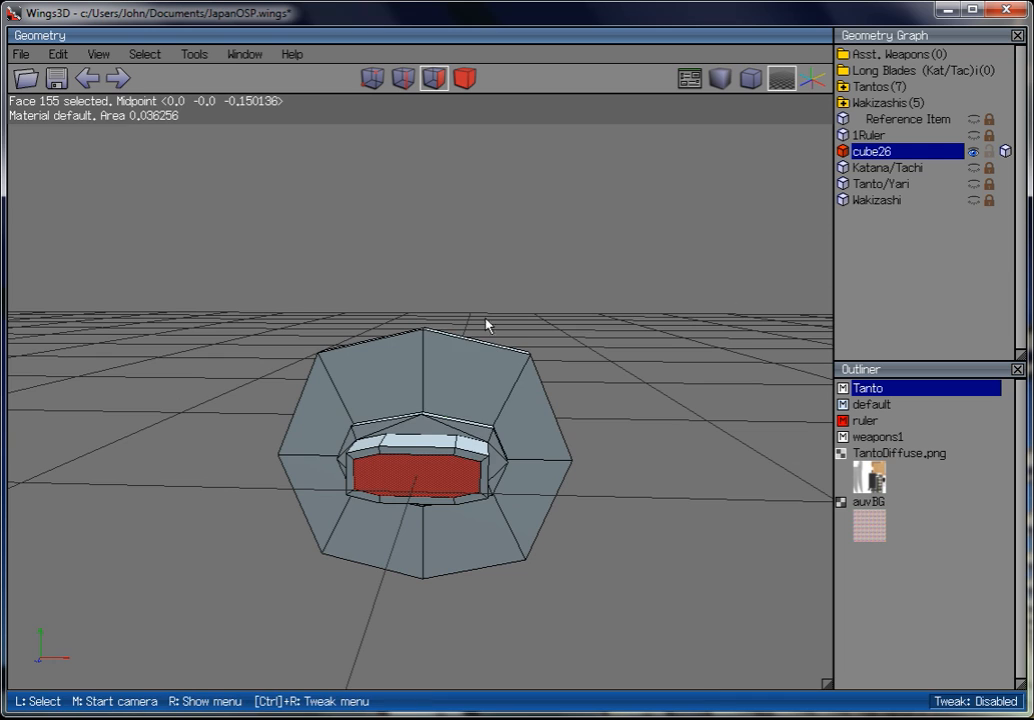
{"action": "key", "text": "space"}
{"action": "scroll", "coordinate": [623, 298], "scroll_direction": "up", "scroll_amount": 3}
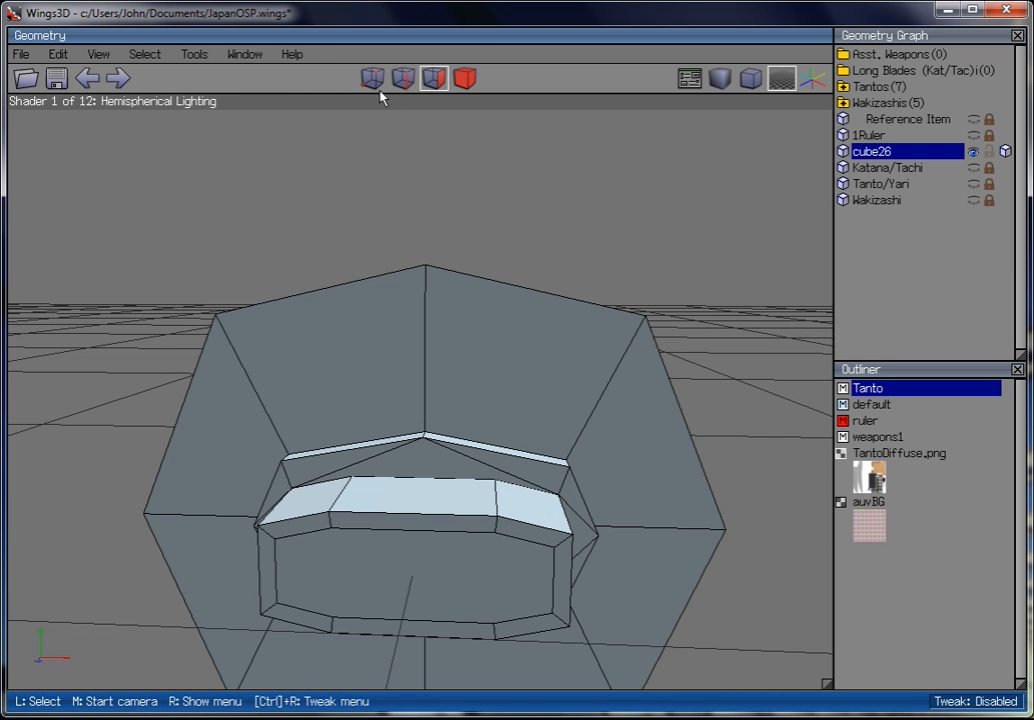
{"action": "left_click", "coordinate": [403, 78]}
{"action": "left_click", "coordinate": [550, 592]}
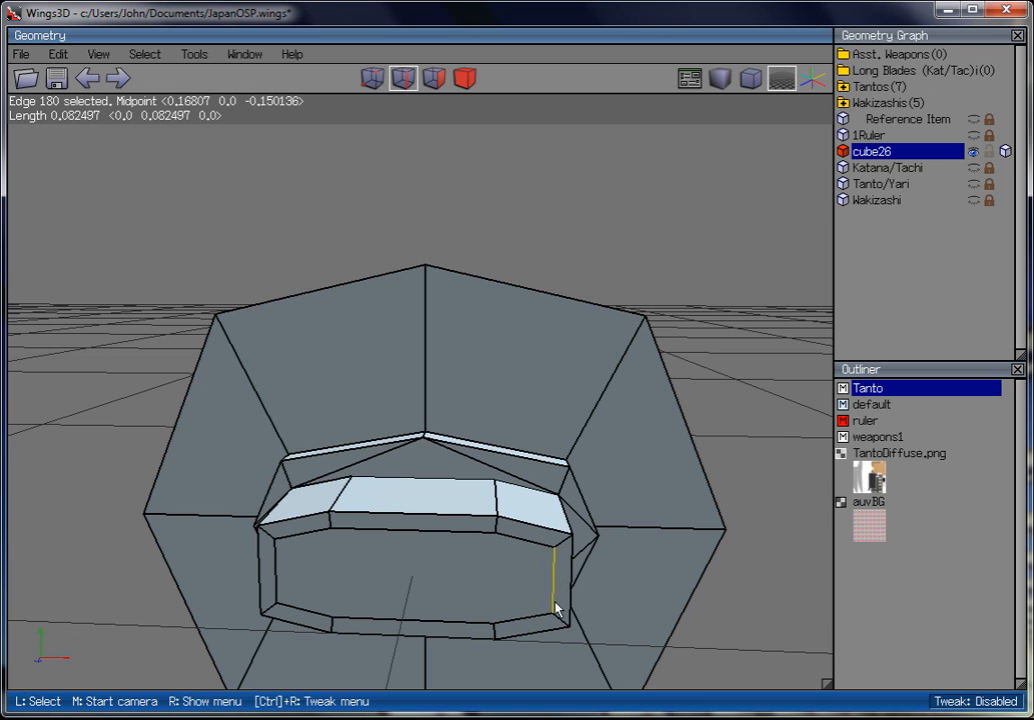
{"action": "key", "text": "v"}
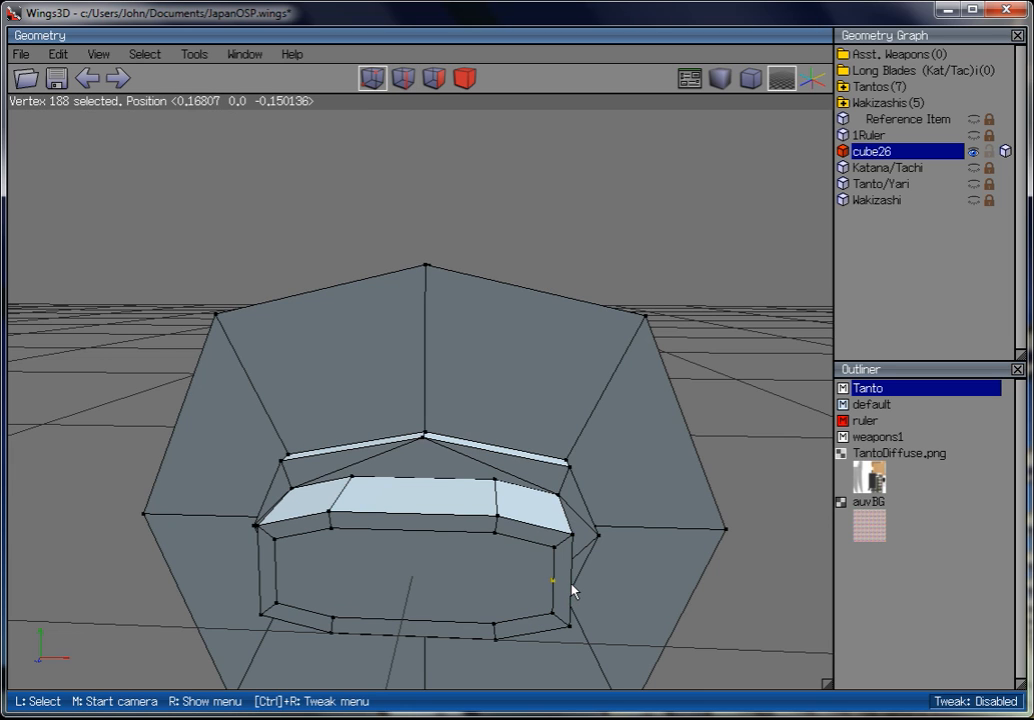
Connect the new midpoint vertex to the inset face's two neighbouring long-edge vertices and delete the extra edge joining those two.
{"action": "left_click", "coordinate": [503, 550]}
{"action": "left_click", "coordinate": [503, 622]}
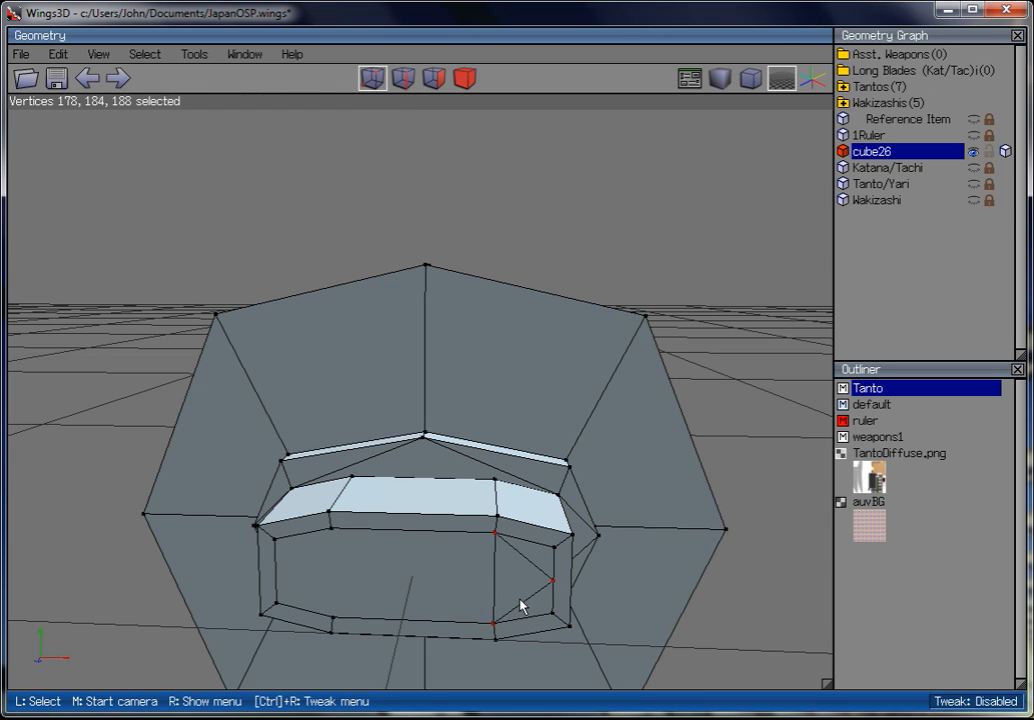
{"action": "key", "text": "space"}
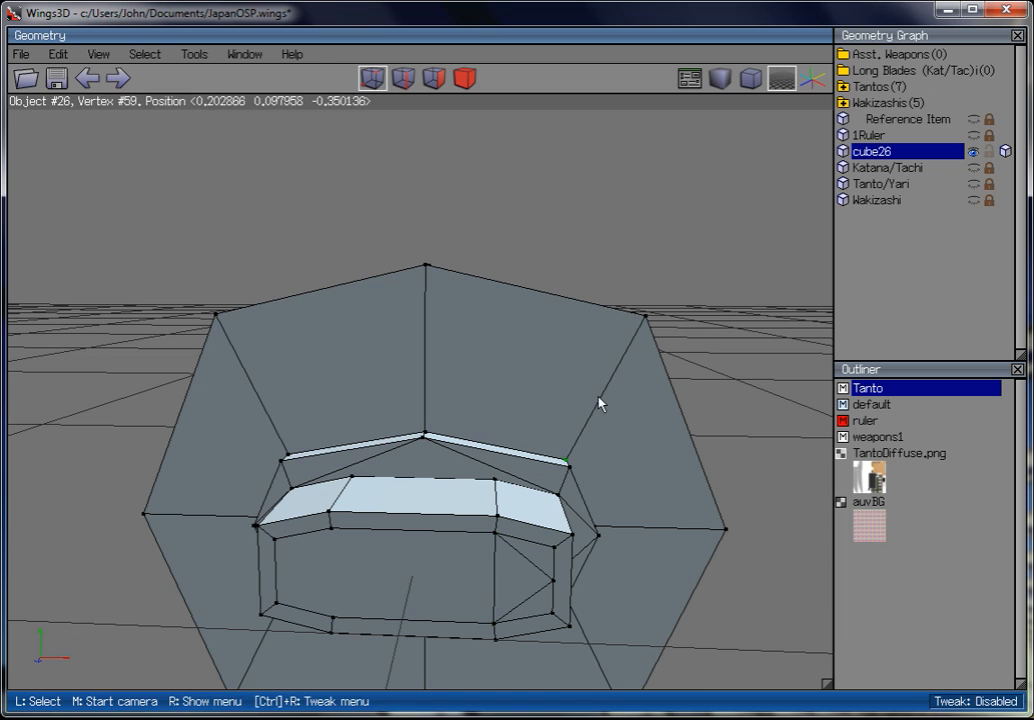
{"action": "left_click", "coordinate": [404, 79]}
{"action": "left_click", "coordinate": [490, 568]}
{"action": "key", "text": "Delete"}
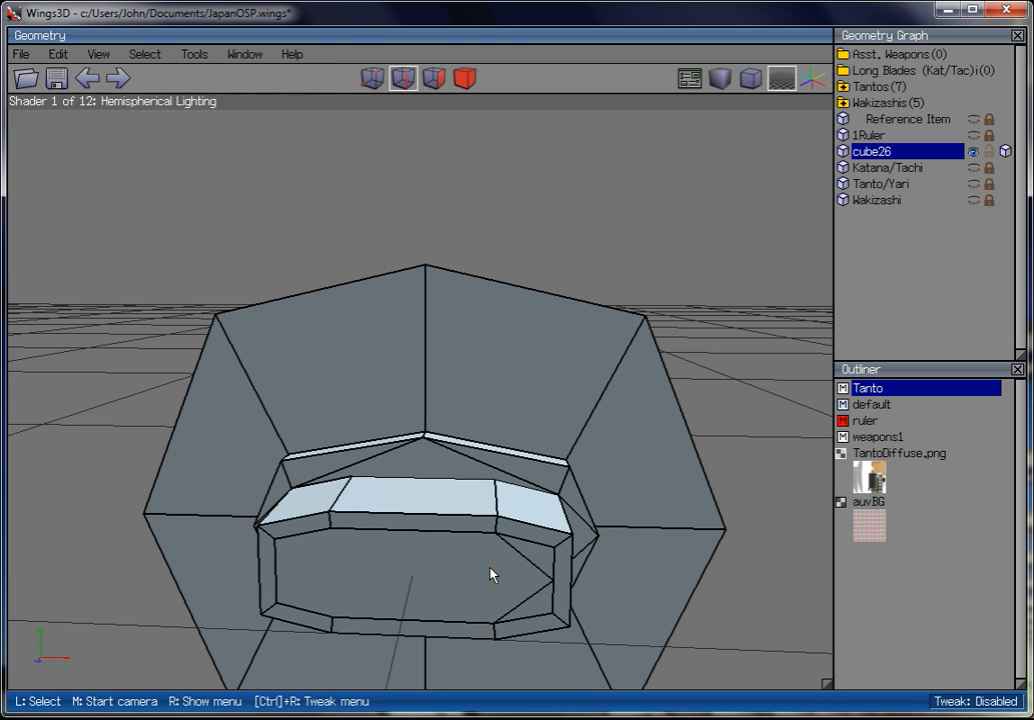
Weld the two +X corner vertices of the inset face onto the midpoint vertex to form a pointed tip.
{"action": "key", "text": "1"}
{"action": "left_click", "coordinate": [558, 550]}
{"action": "right_click", "coordinate": [558, 550]}
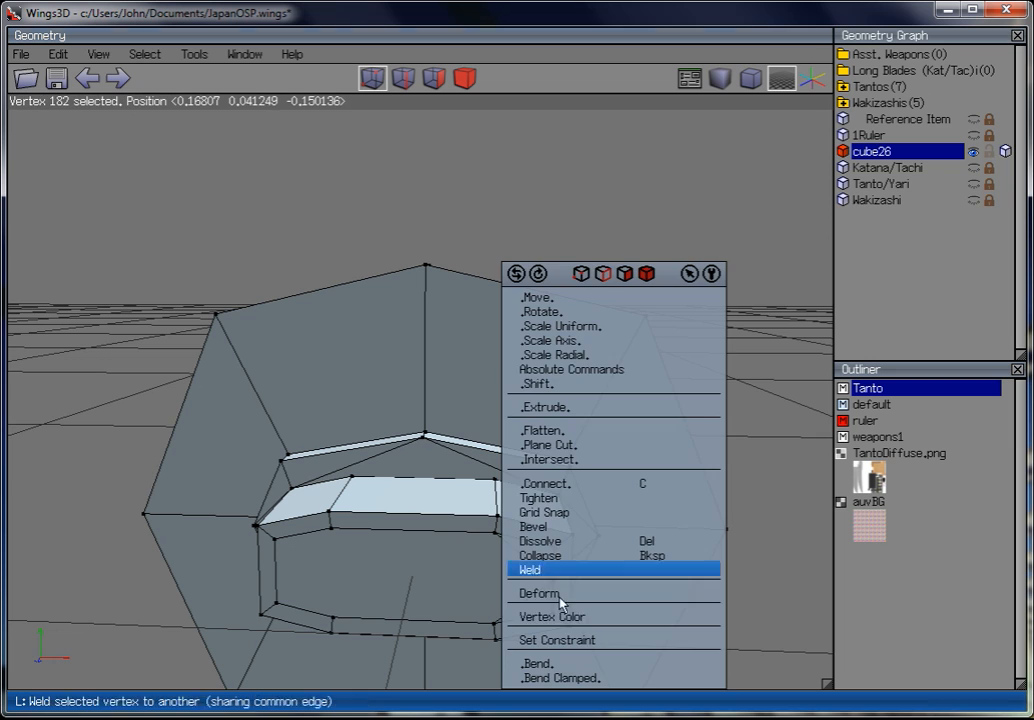
{"action": "left_click", "coordinate": [550, 570]}
{"action": "left_click", "coordinate": [549, 583]}
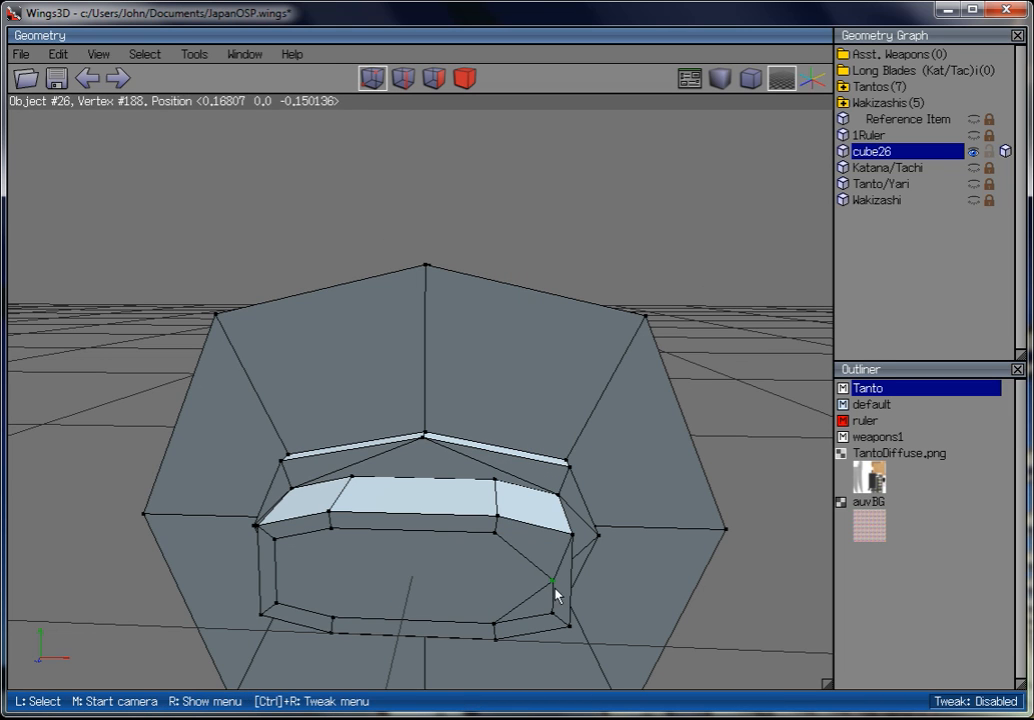
{"action": "right_click", "coordinate": [561, 617]}
{"action": "left_click", "coordinate": [563, 571]}
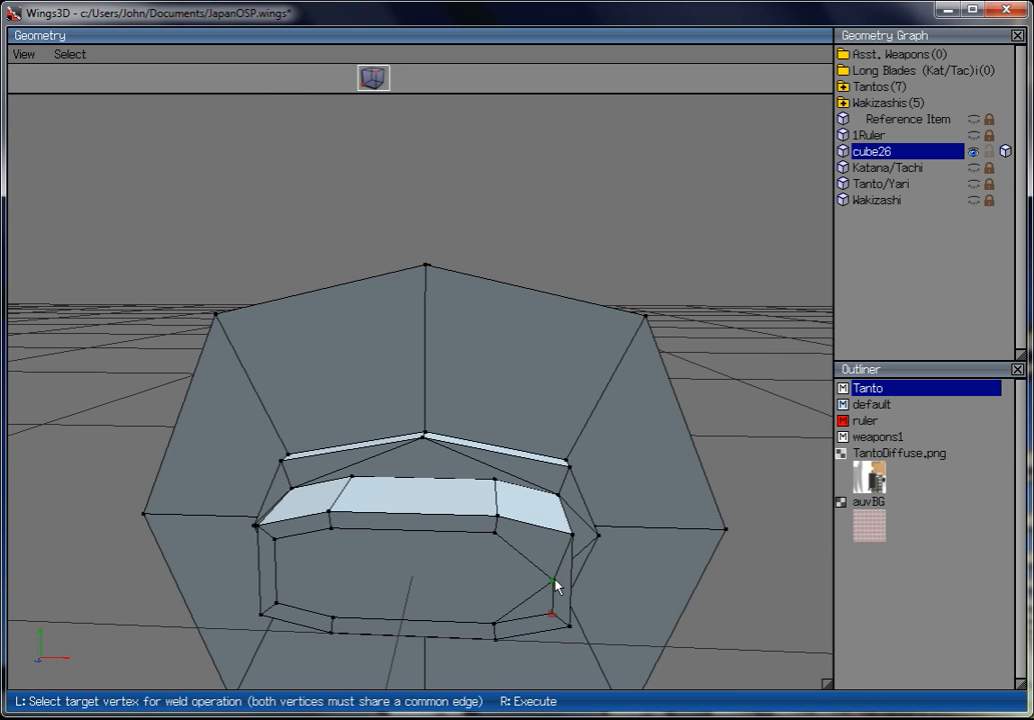
{"action": "left_click", "coordinate": [554, 583]}
Scale the two vertices behind the pointed tip along Y to a spacing of about 0.073.
{"action": "left_click", "coordinate": [495, 534]}
{"action": "left_click", "coordinate": [493, 625]}
{"action": "right_click", "coordinate": [593, 346]}
{"action": "left_click", "coordinate": [609, 347]}
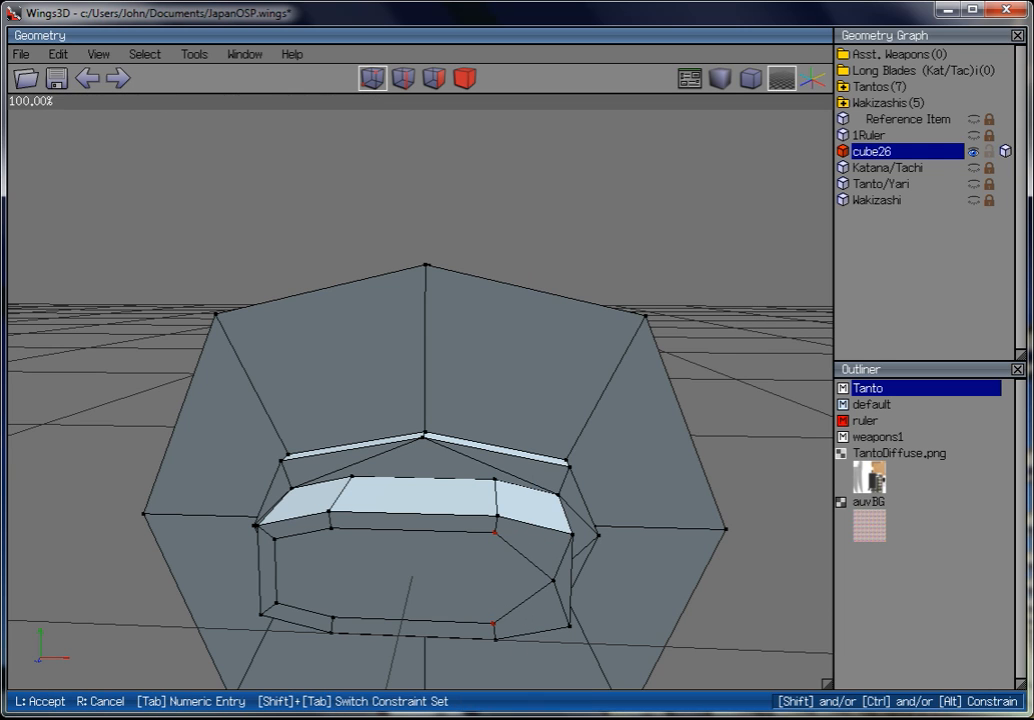
{"action": "left_click", "coordinate": [669, 325]}
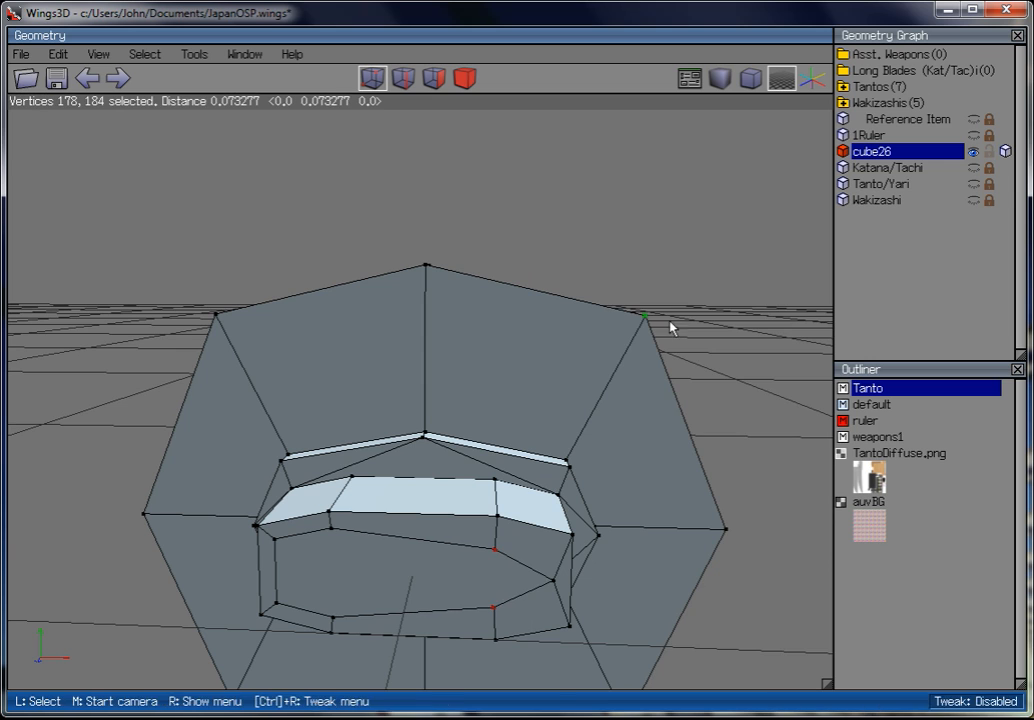
Try to move the two vertices behind the tip along the Z axis.
{"action": "right_click", "coordinate": [669, 325]}
{"action": "left_click", "coordinate": [660, 298]}
{"action": "left_click", "coordinate": [655, 378]}
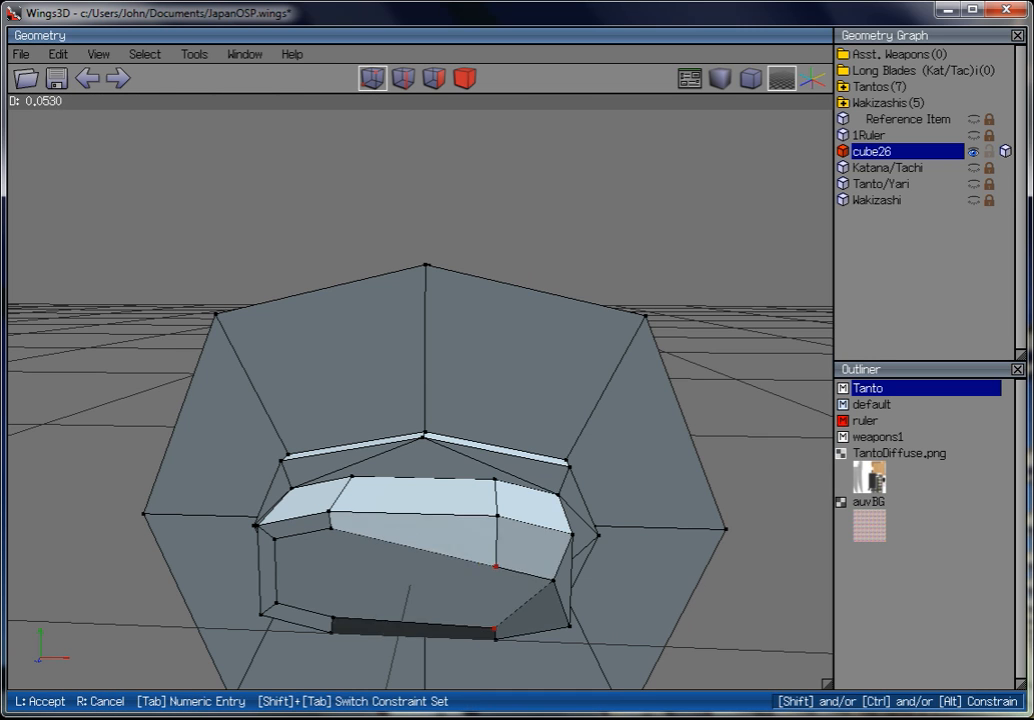
{"action": "left_click", "coordinate": [683, 333]}
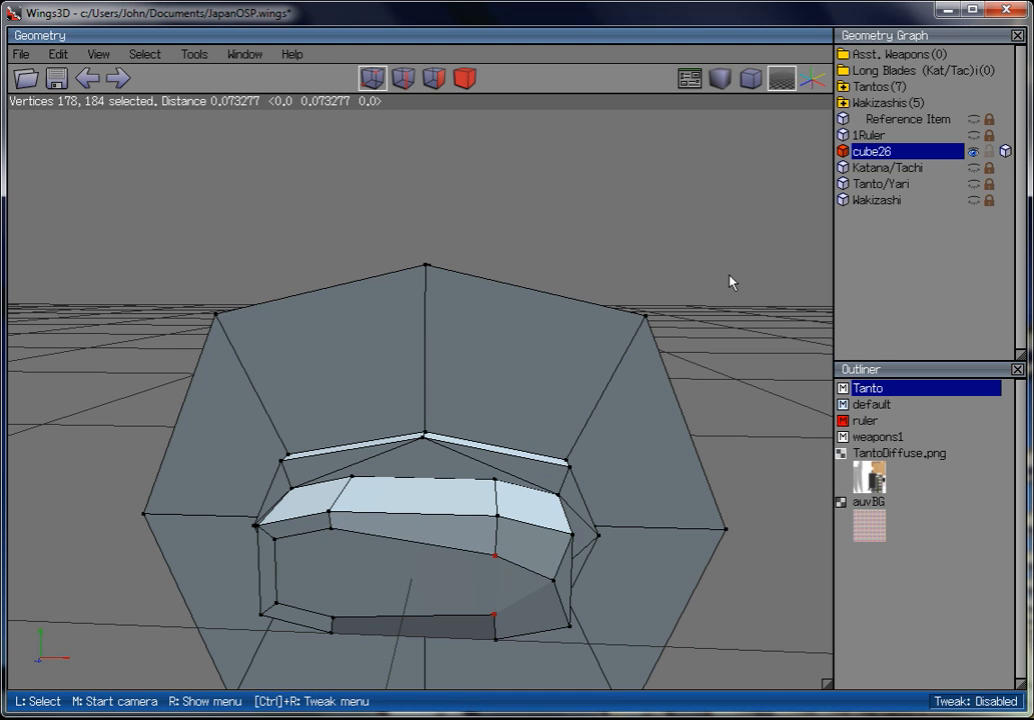
Move the two vertices behind the tip along X, away from the tip, to lengthen the taper.
{"action": "right_click", "coordinate": [729, 281]}
{"action": "left_click", "coordinate": [716, 295]}
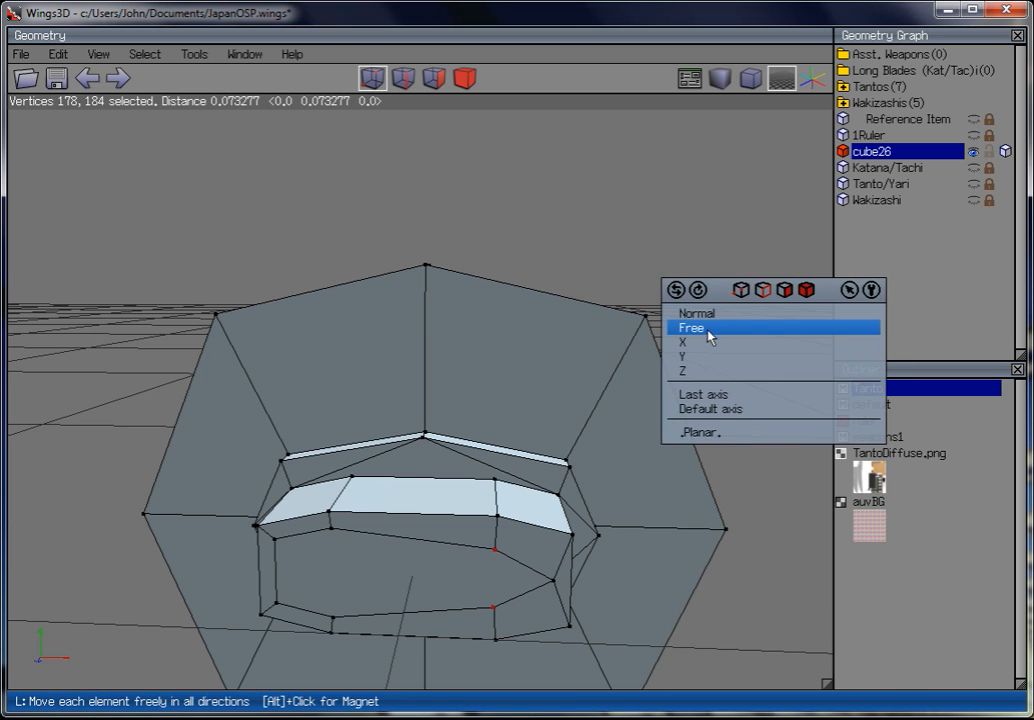
{"action": "left_click", "coordinate": [708, 330]}
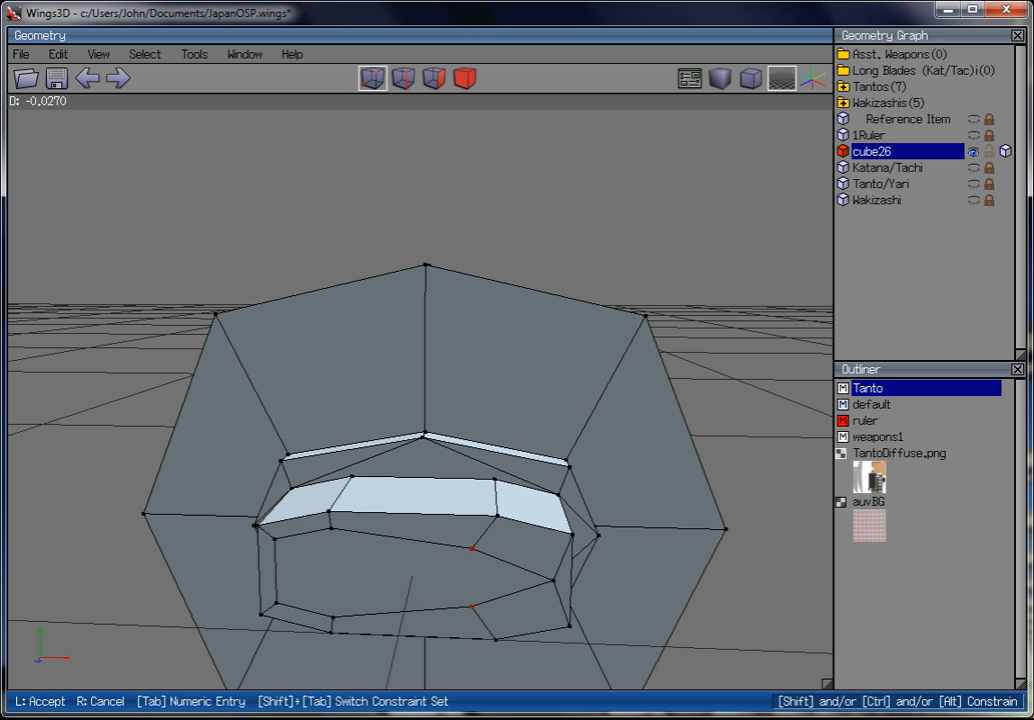
{"action": "left_click", "coordinate": [366, 608]}
Move the other pair of long-edge vertices of the inset face along X toward its centre.
{"action": "key", "text": "space"}
{"action": "left_click", "coordinate": [330, 528]}
{"action": "left_click", "coordinate": [332, 618]}
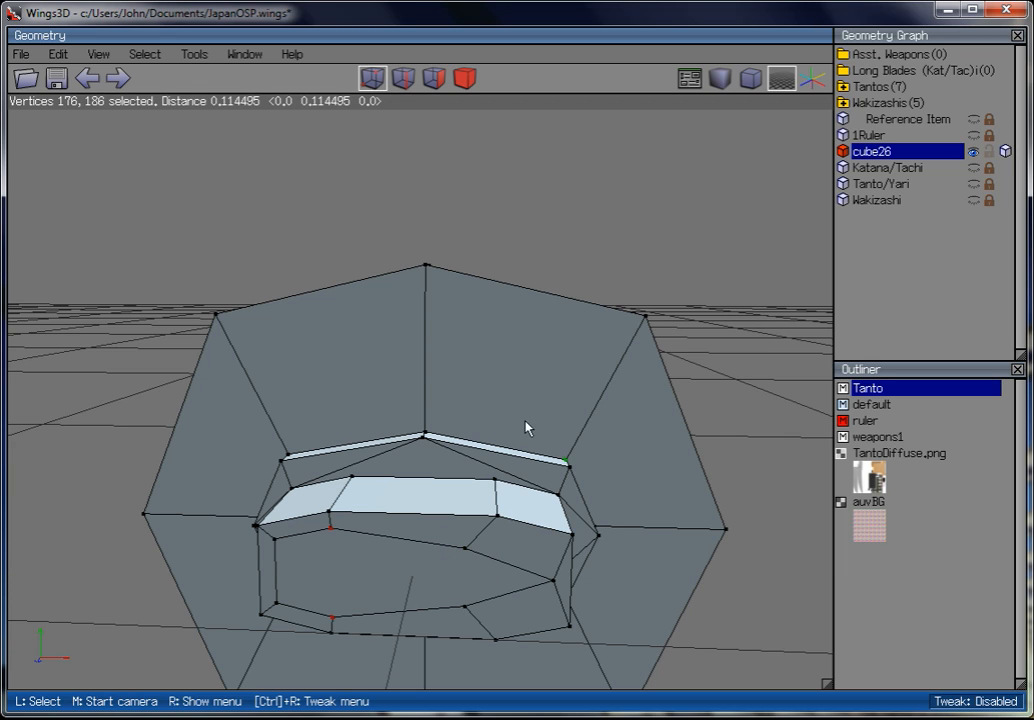
{"action": "right_click", "coordinate": [598, 297]}
{"action": "left_click", "coordinate": [598, 297]}
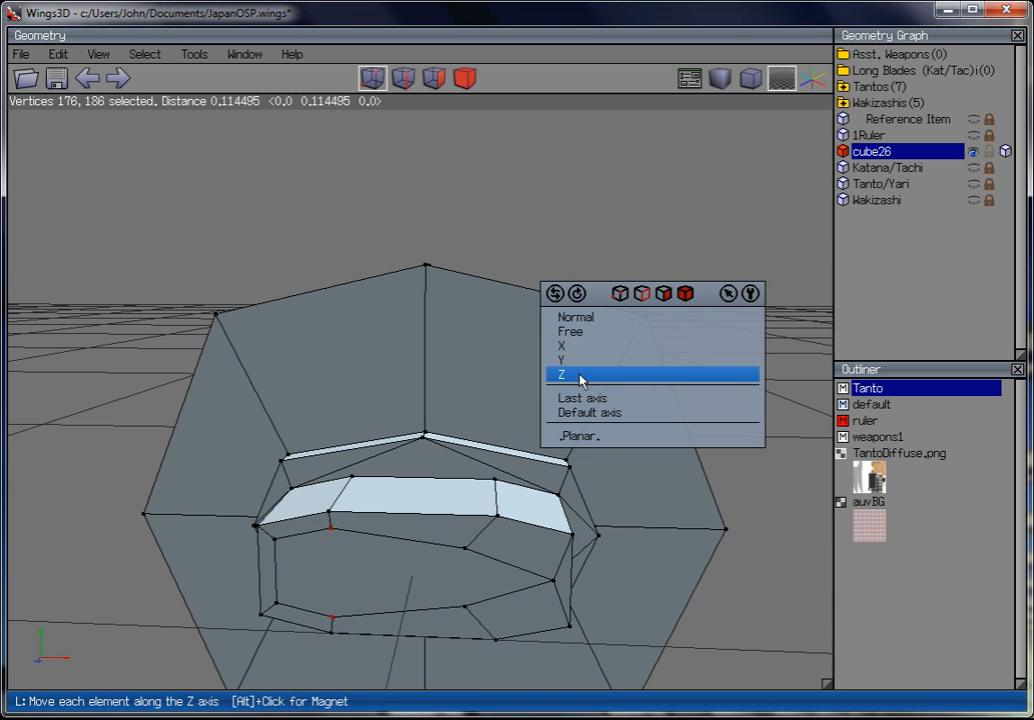
{"action": "left_click", "coordinate": [584, 358]}
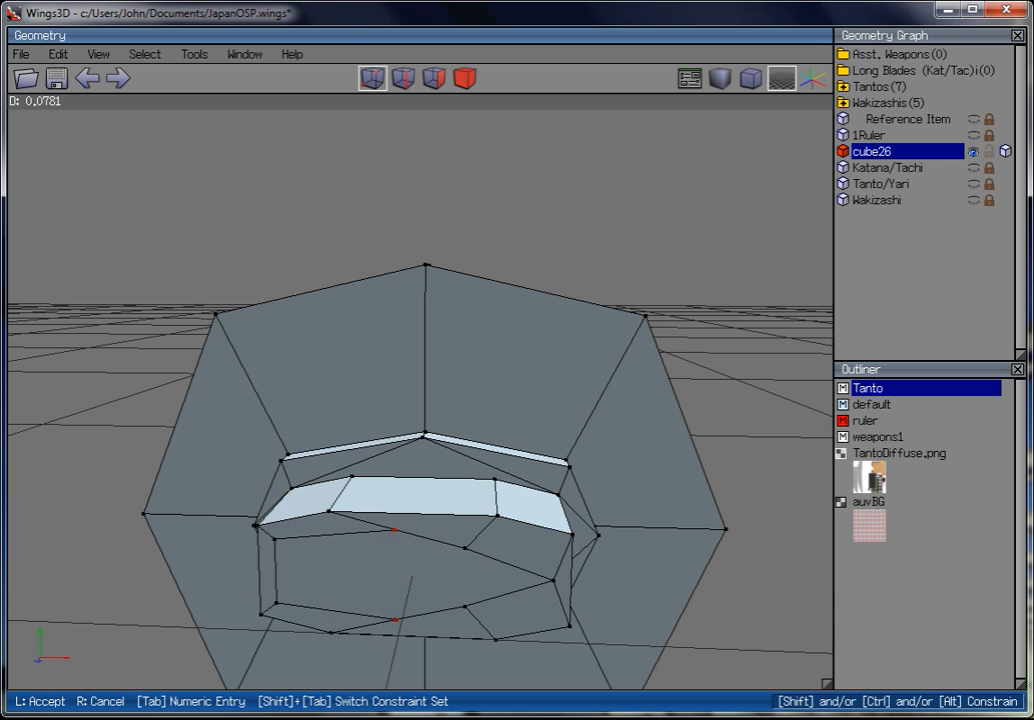
{"action": "left_click", "coordinate": [640, 207]}
Scale the middle pair of inset-face vertices along Y to about 84%.
{"action": "right_click", "coordinate": [640, 207]}
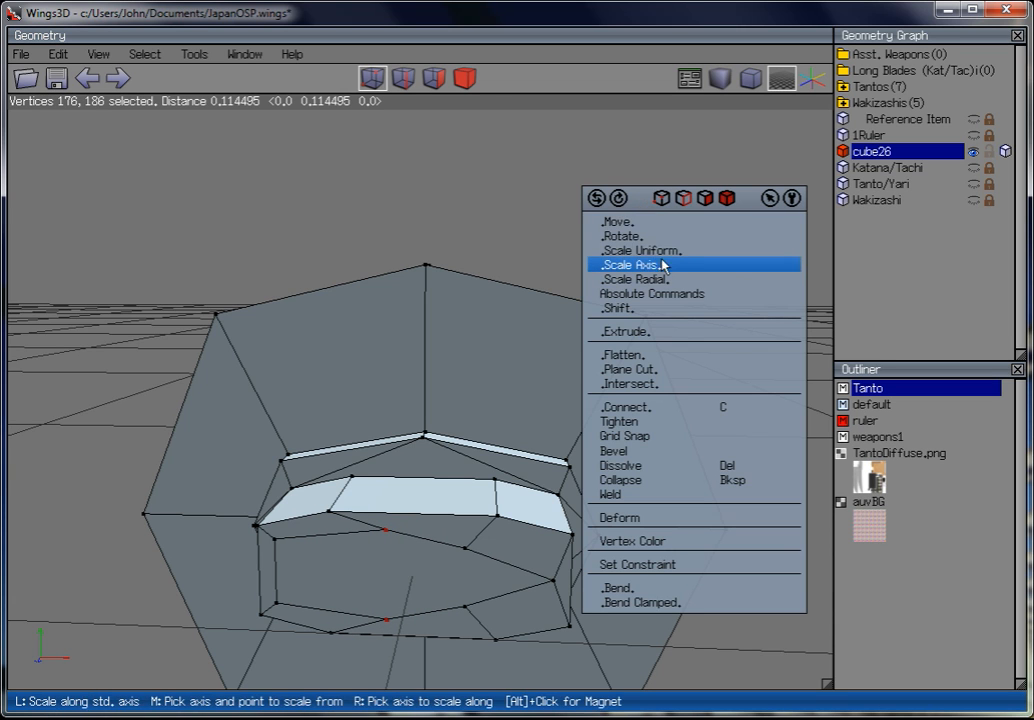
{"action": "left_click", "coordinate": [662, 265]}
{"action": "left_click", "coordinate": [658, 299]}
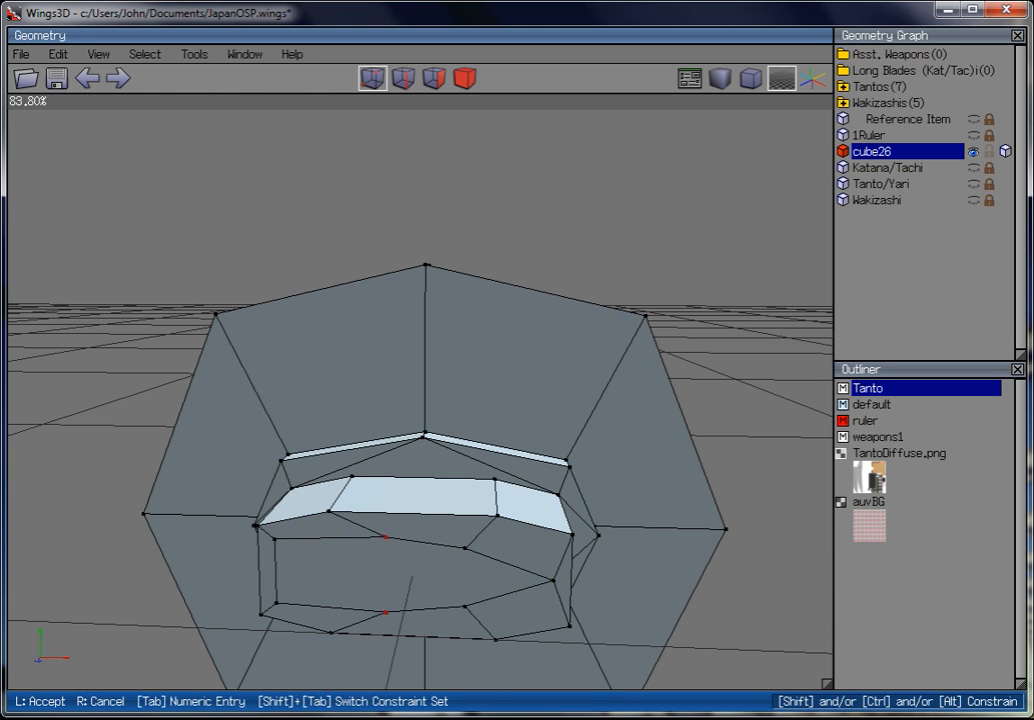
{"action": "left_click", "coordinate": [577, 369]}
Scale the two corner vertices at the inset face's blunt -X end along Y to a spacing of about 0.059.
{"action": "left_click_drag", "start_coordinate": [577, 369], "coordinate": [355, 660], "text": "ctrl"}
{"action": "left_click", "coordinate": [290, 602]}
{"action": "left_click", "coordinate": [275, 540]}
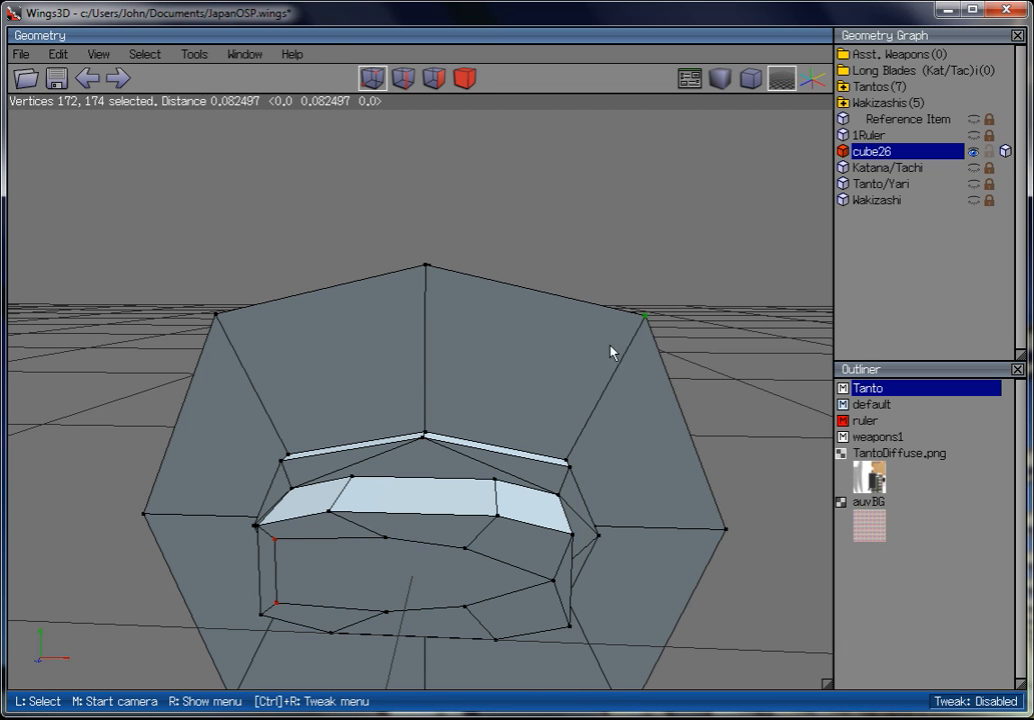
{"action": "right_click", "coordinate": [621, 236]}
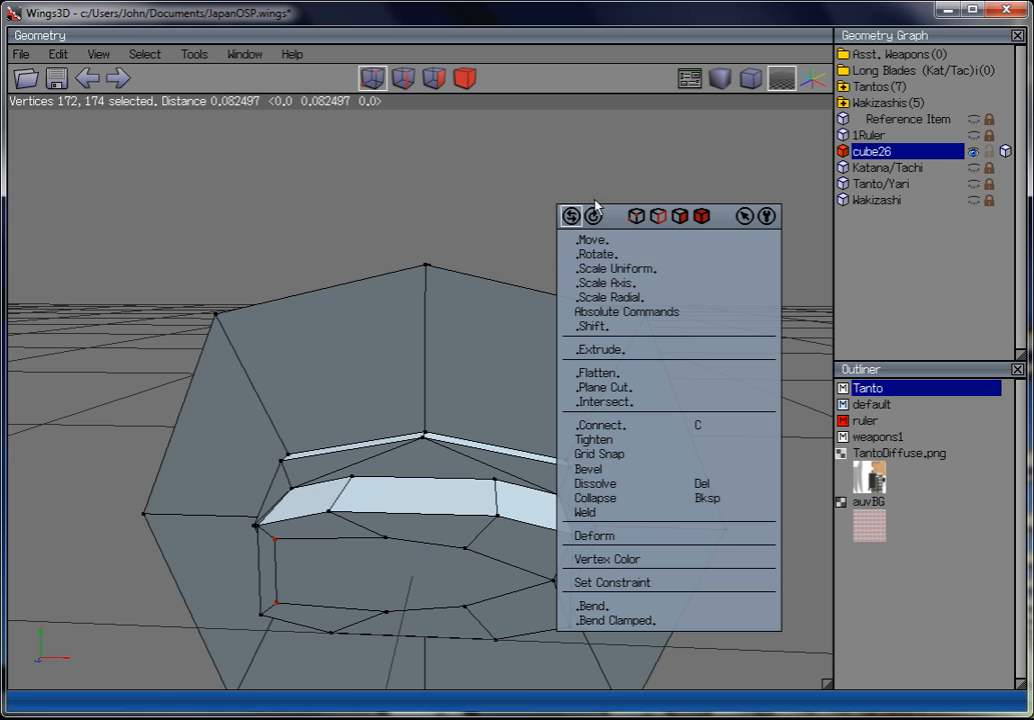
{"action": "left_click", "coordinate": [653, 283]}
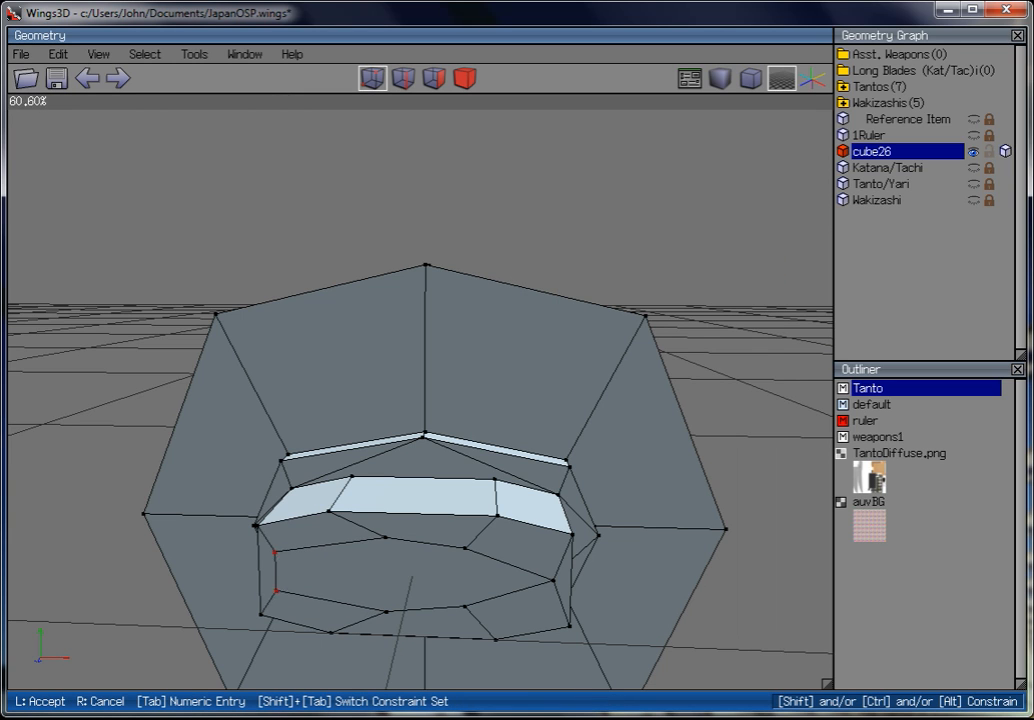
{"action": "left_click", "coordinate": [627, 324]}
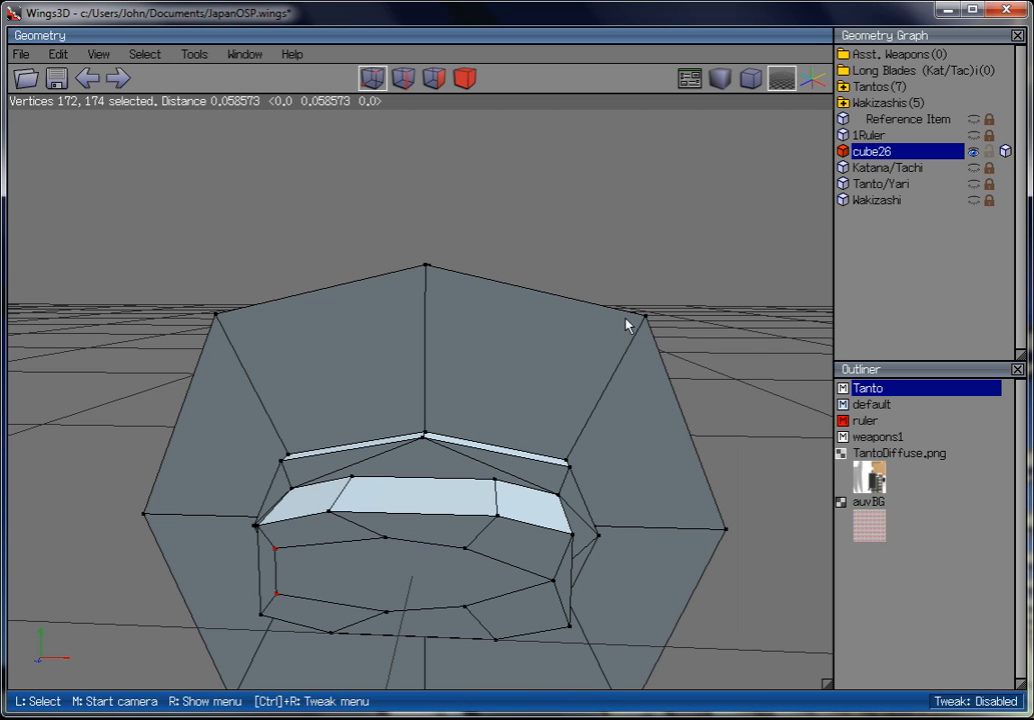
Widen the blunt end of the blade profile slightly by scaling its two corner vertices back apart along Y.
{"action": "right_click", "coordinate": [598, 342]}
{"action": "left_click", "coordinate": [600, 265]}
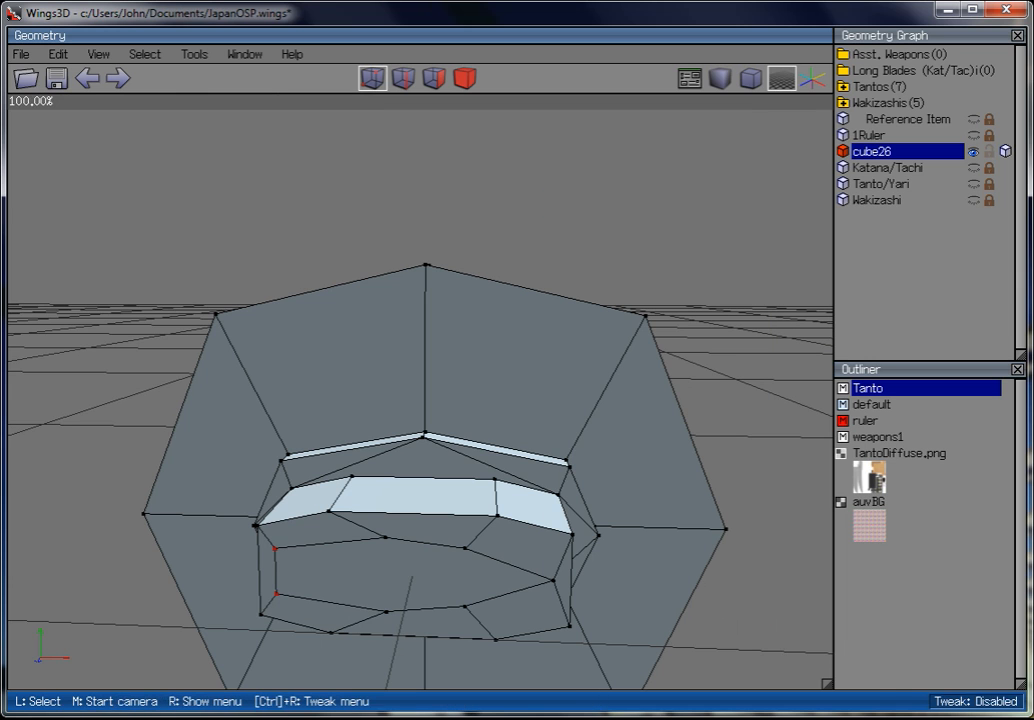
{"action": "left_click", "coordinate": [630, 254]}
{"action": "left_click", "coordinate": [111, 644]}
Select the pointed inset face at the end of the collar as the blade's cross-section.
{"action": "left_click", "coordinate": [434, 78]}
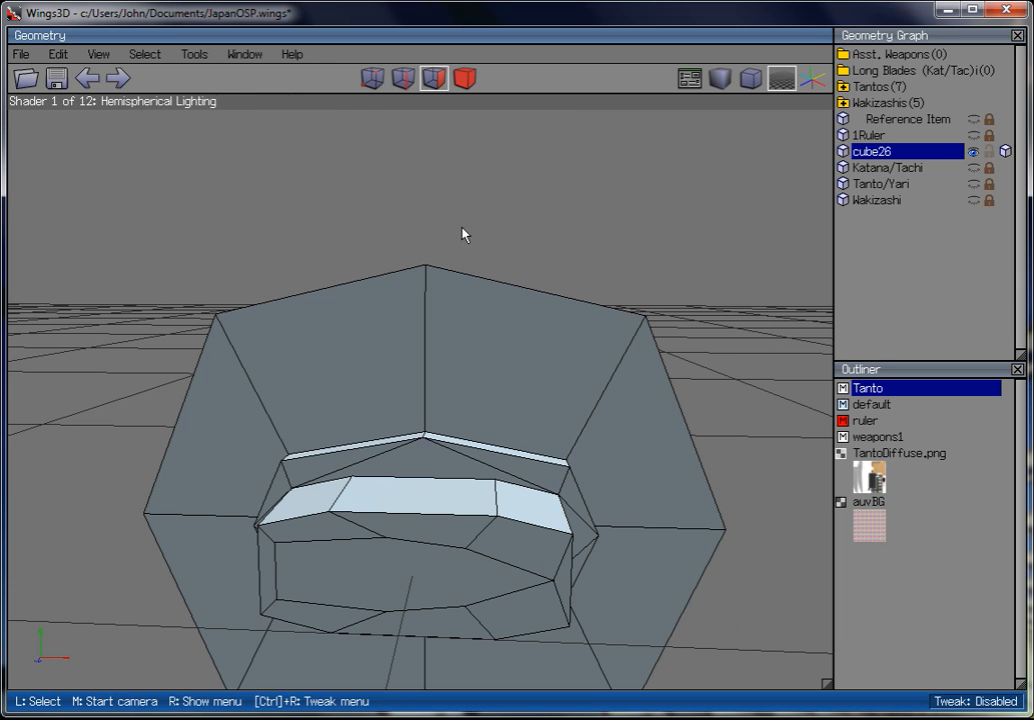
{"action": "left_click", "coordinate": [468, 570]}
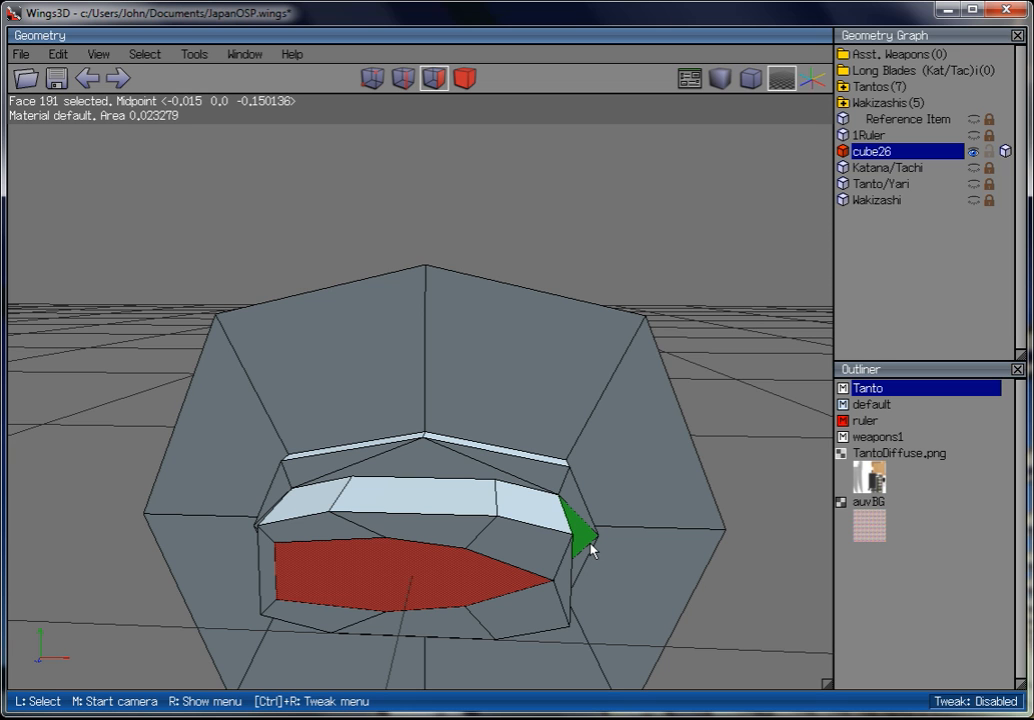
{"action": "scroll", "coordinate": [579, 556], "scroll_direction": "down", "scroll_amount": 5}
{"action": "middle_click", "coordinate": [572, 568]}
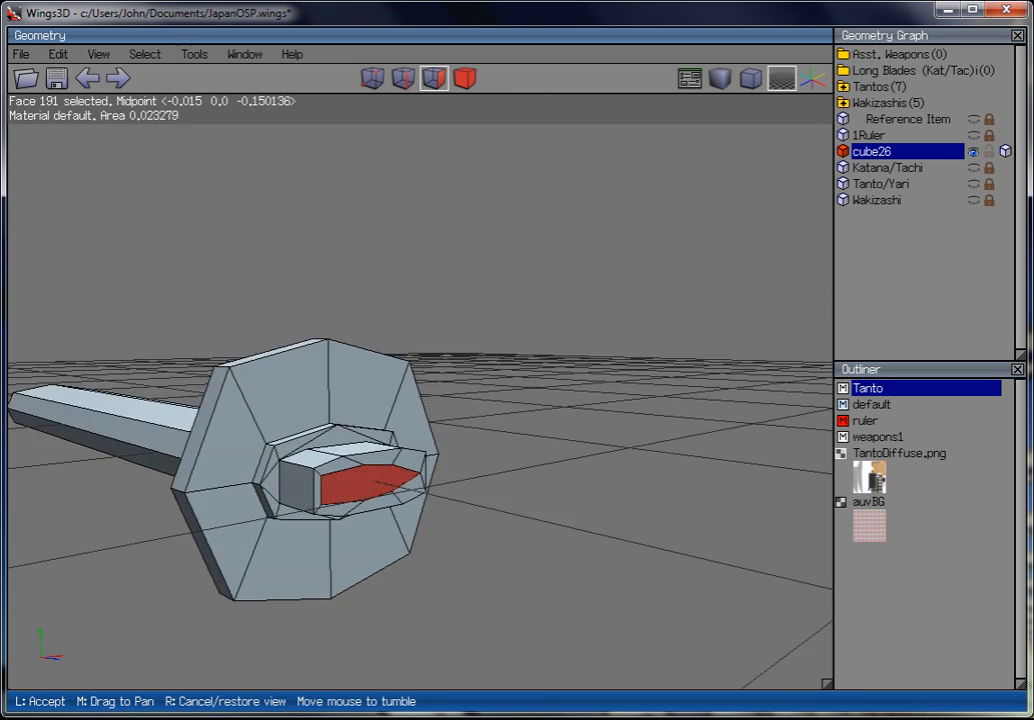
{"action": "scroll", "coordinate": [420, 400], "scroll_direction": "up", "scroll_amount": 5}
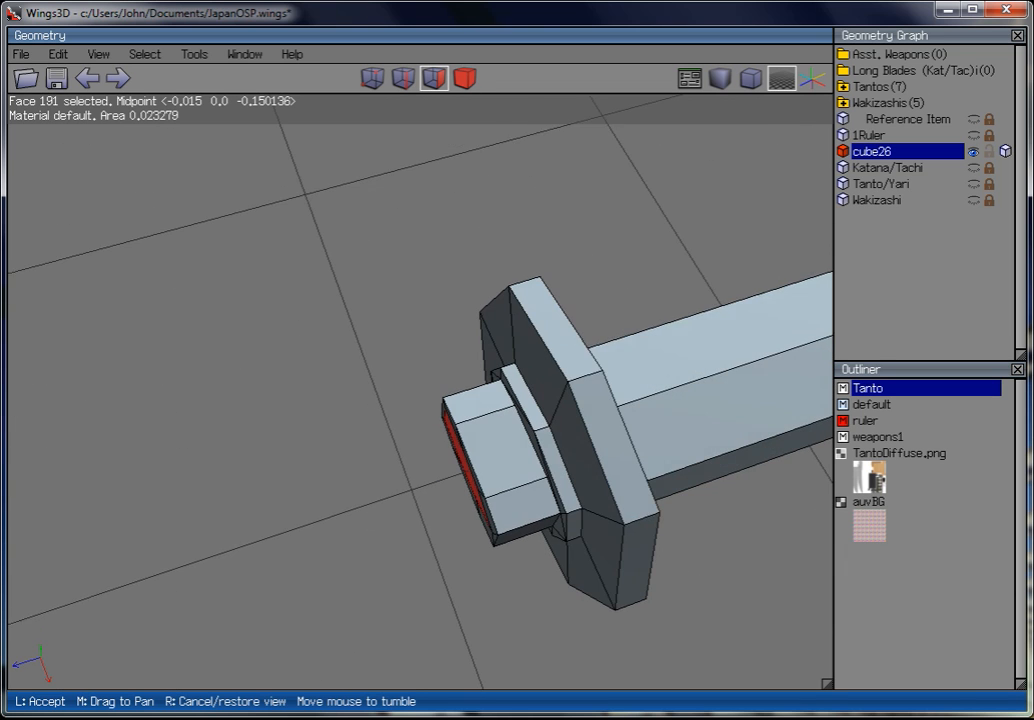
{"action": "left_click", "coordinate": [565, 589]}
{"action": "scroll", "coordinate": [418, 393], "scroll_direction": "down", "scroll_amount": 3}
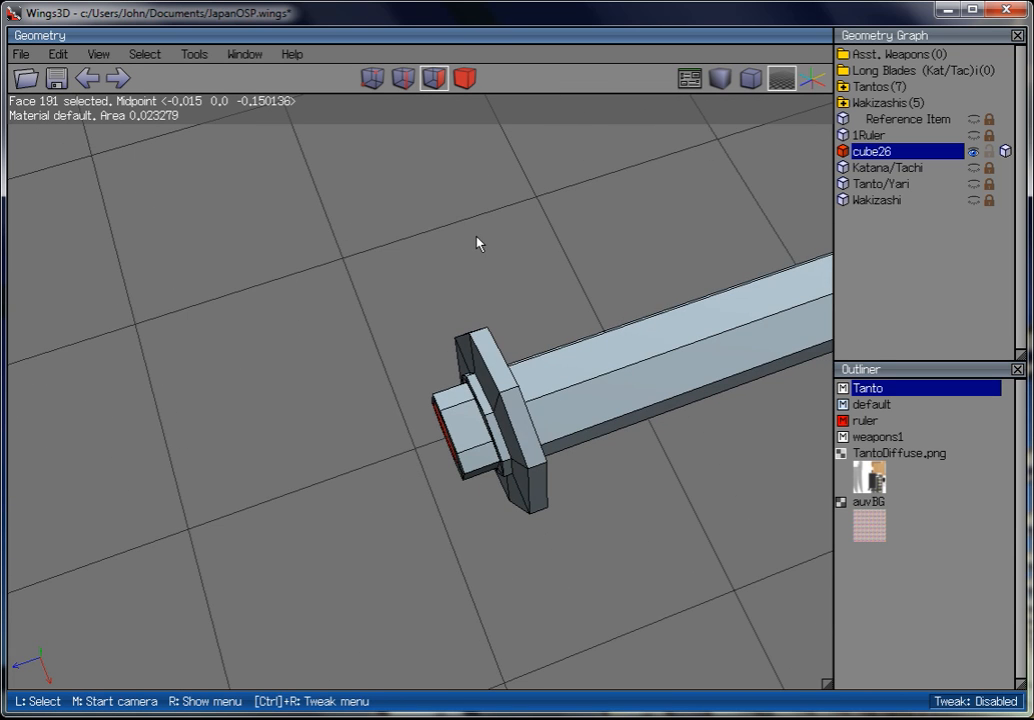
Compare the hilt's length with the 1Ruler object in an orthographic view, showing the ruler temporarily.
{"action": "key", "text": "y"}
{"action": "left_click", "coordinate": [751, 78]}
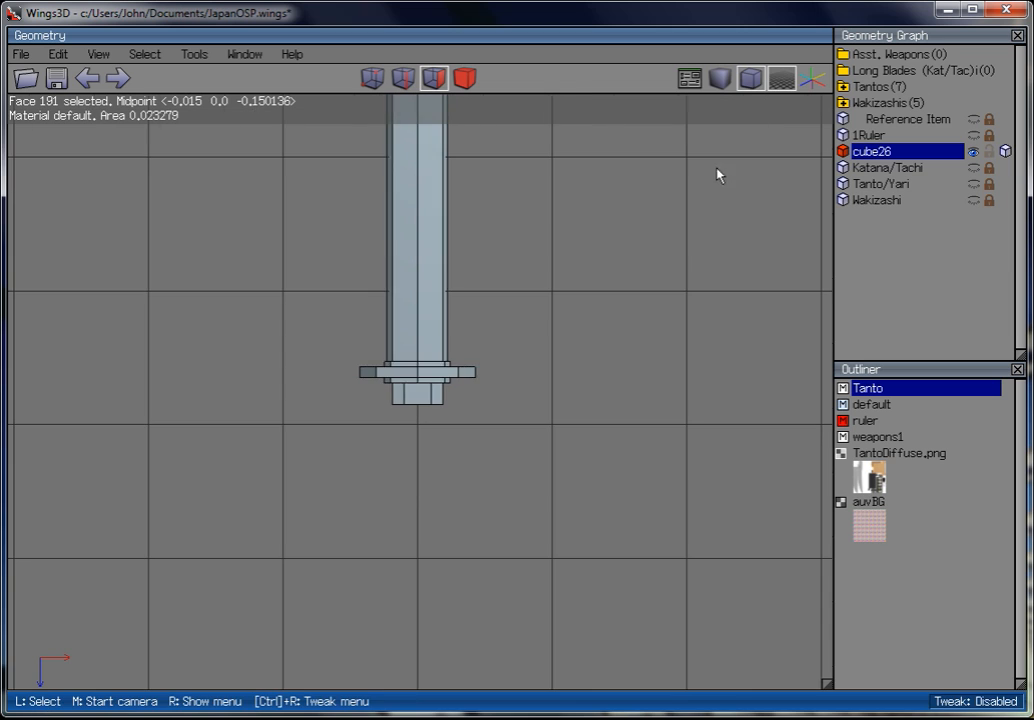
{"action": "scroll", "coordinate": [717, 175], "scroll_direction": "down", "scroll_amount": 5}
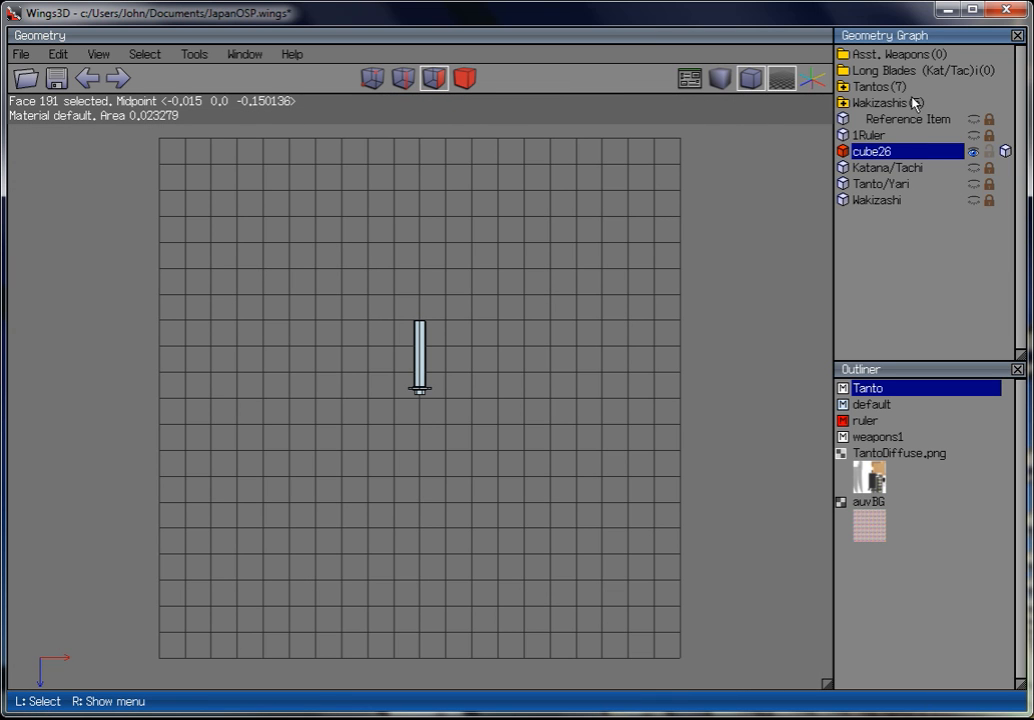
{"action": "middle_click", "coordinate": [427, 376]}
{"action": "left_click", "coordinate": [533, 245]}
{"action": "middle_click", "coordinate": [533, 245]}
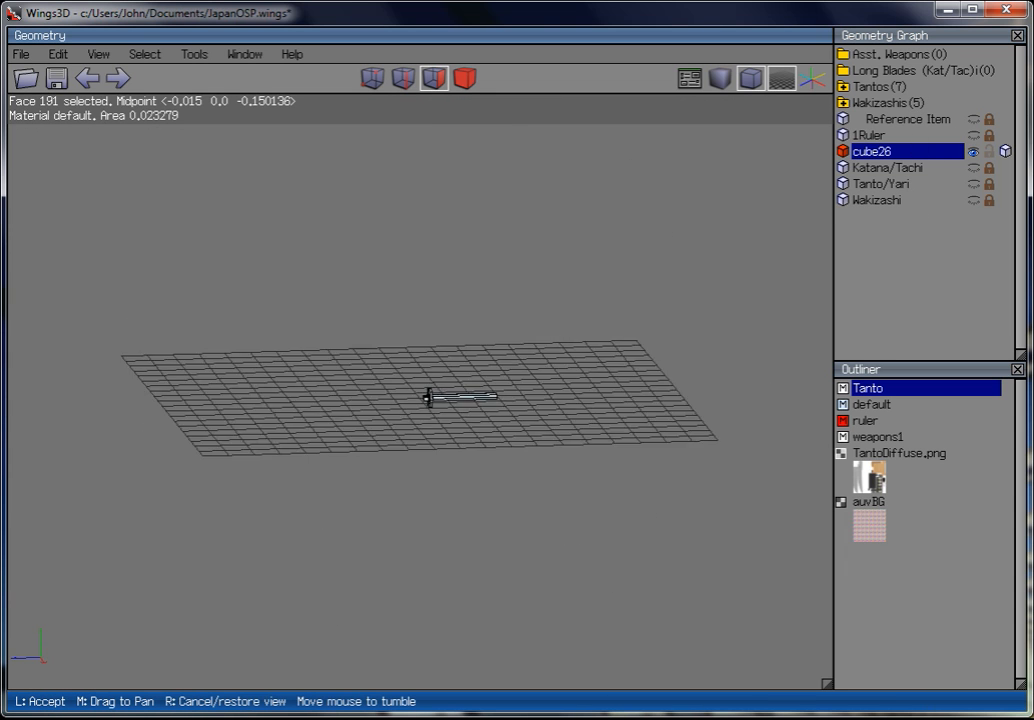
{"action": "left_click", "coordinate": [831, 180]}
{"action": "left_click", "coordinate": [972, 135]}
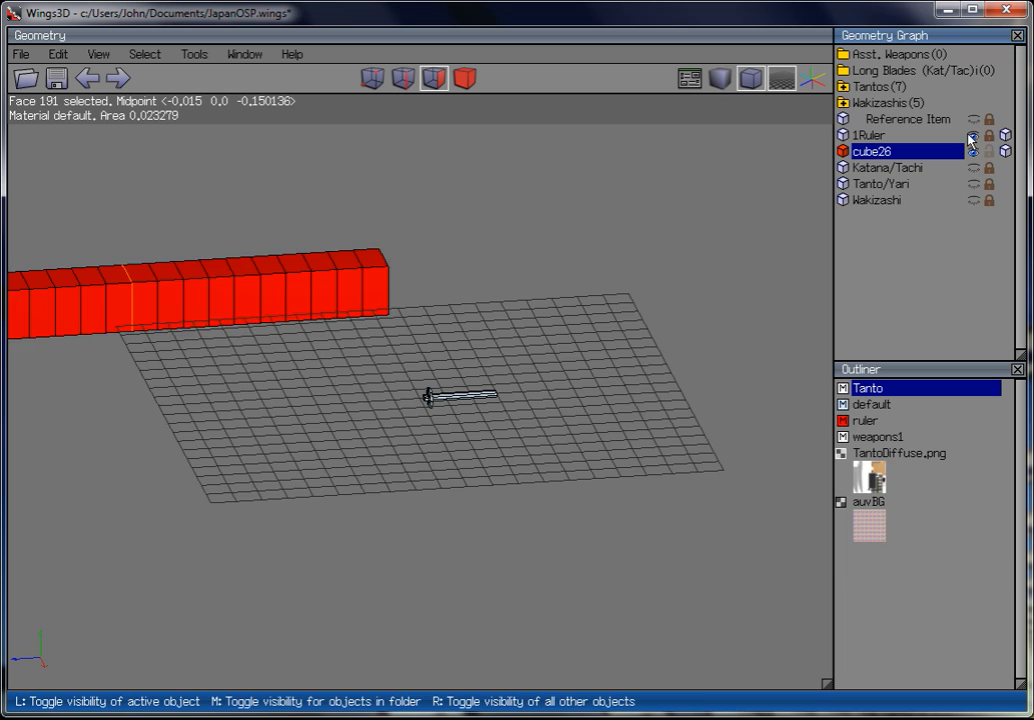
{"action": "middle_click", "coordinate": [812, 109]}
{"action": "left_click", "coordinate": [497, 350]}
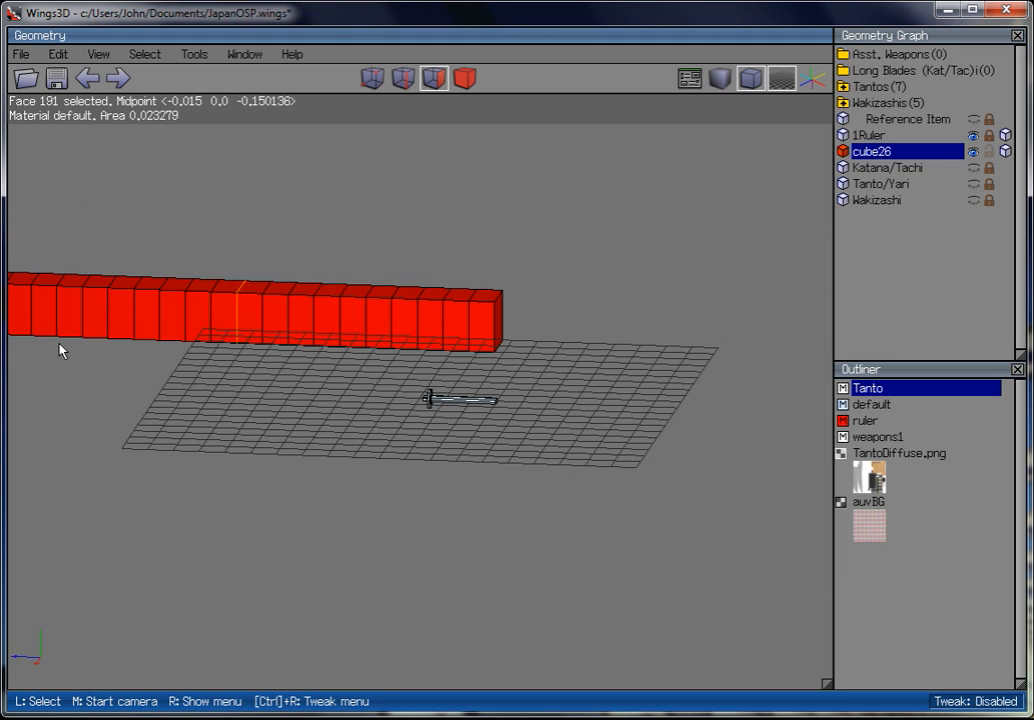
{"action": "scroll", "coordinate": [200, 440], "scroll_direction": "down", "scroll_amount": 2}
{"action": "left_click", "coordinate": [745, 219]}
{"action": "left_click", "coordinate": [973, 135]}
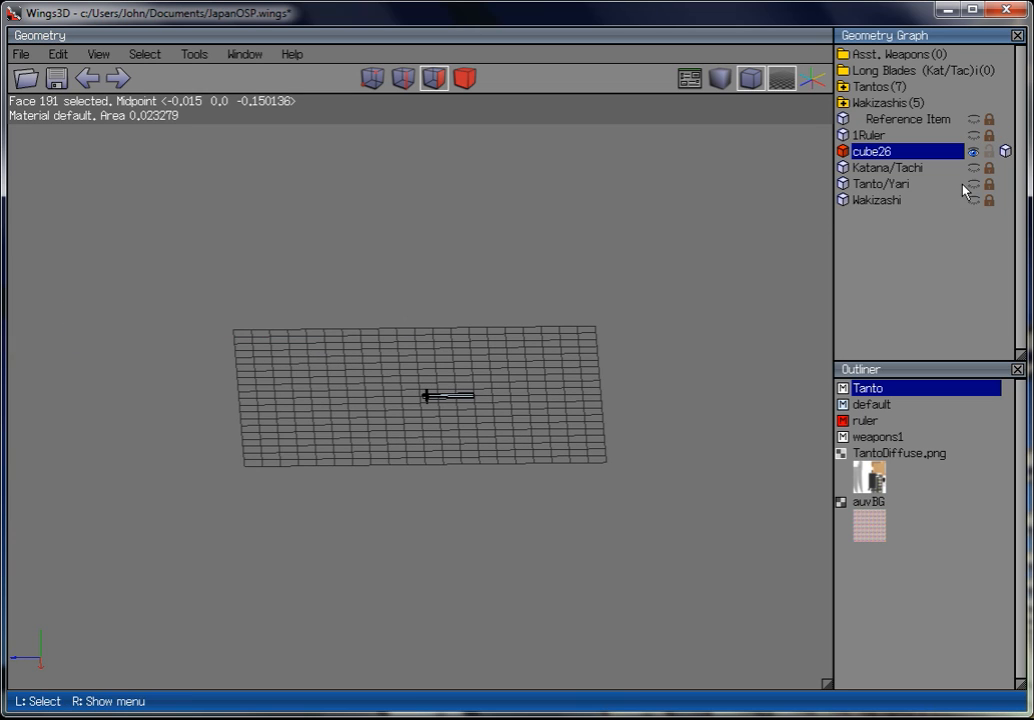
Show the Katana/Tachi size guide alongside the hilt.
{"action": "left_click", "coordinate": [973, 168]}
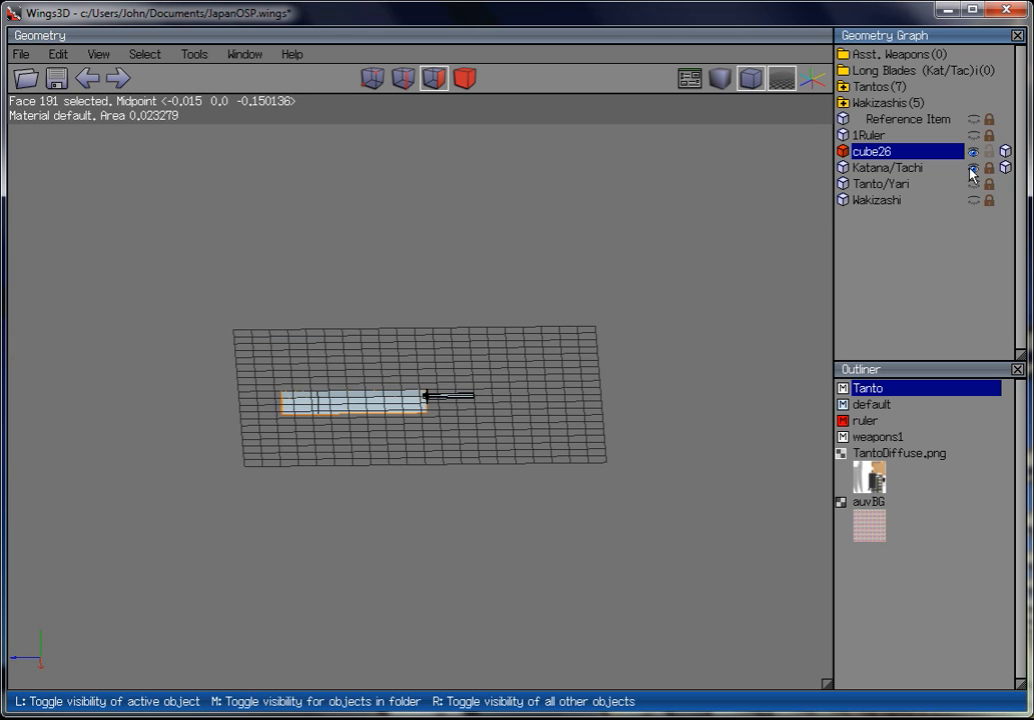
{"action": "middle_click", "coordinate": [679, 337]}
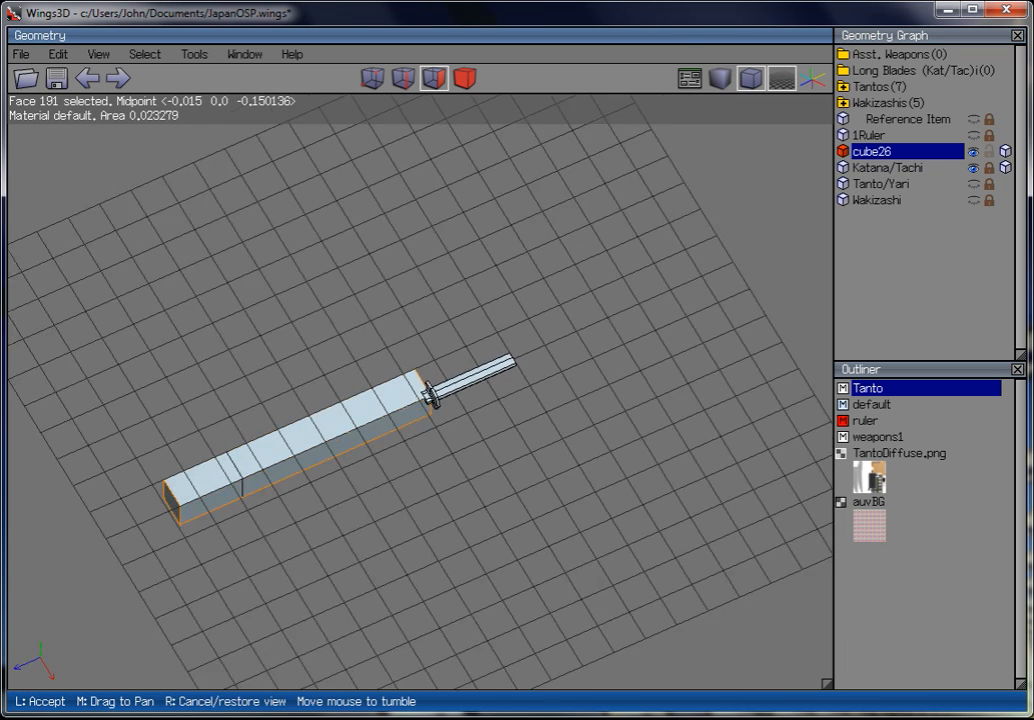
{"action": "left_click", "coordinate": [301, 425]}
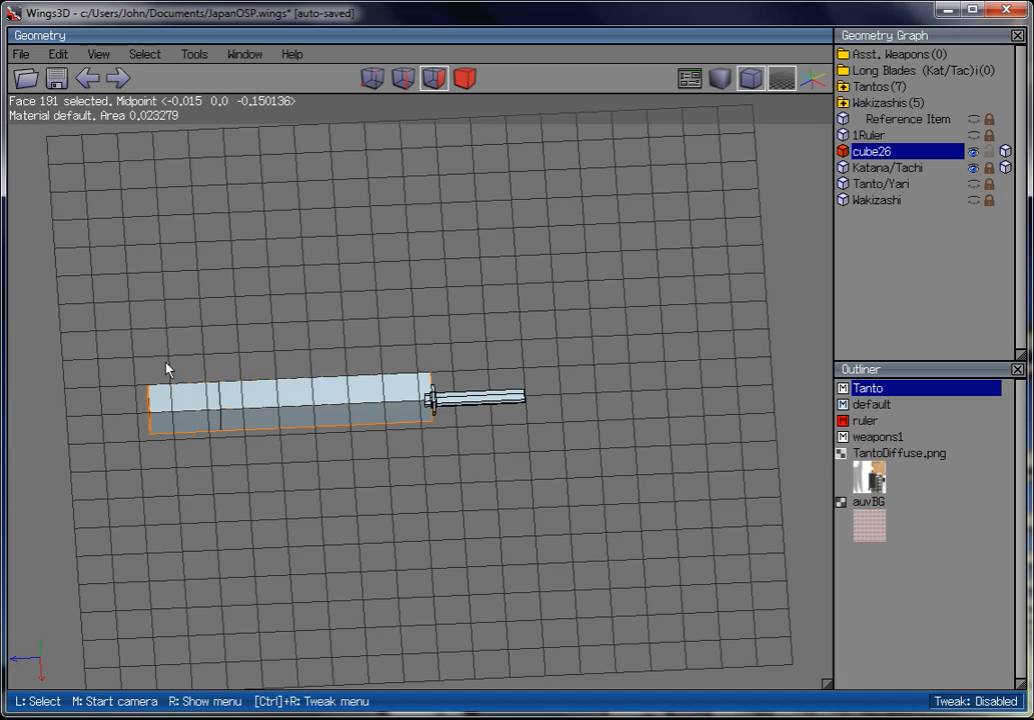
Extrude the selected blade profile face outward by about 7.29, within the length of the Katana/Tachi guide.
{"action": "scroll", "coordinate": [337, 582], "scroll_direction": "up", "scroll_amount": 4}
{"action": "middle_click", "coordinate": [314, 540]}
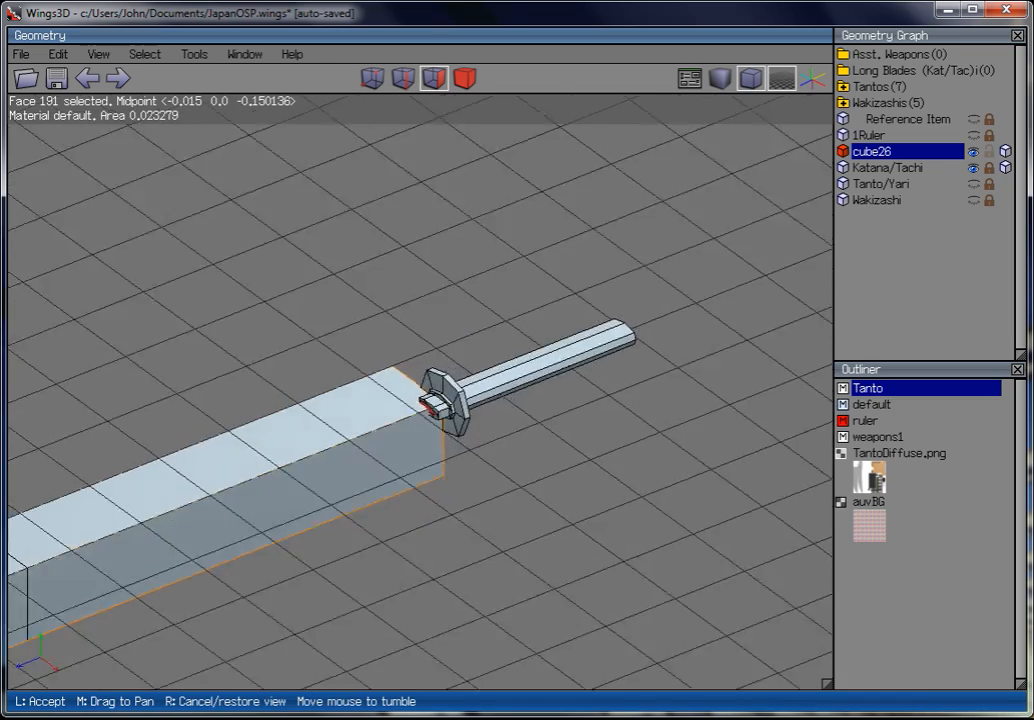
{"action": "left_click", "coordinate": [316, 533]}
{"action": "scroll", "coordinate": [318, 457], "scroll_direction": "down", "scroll_amount": 2}
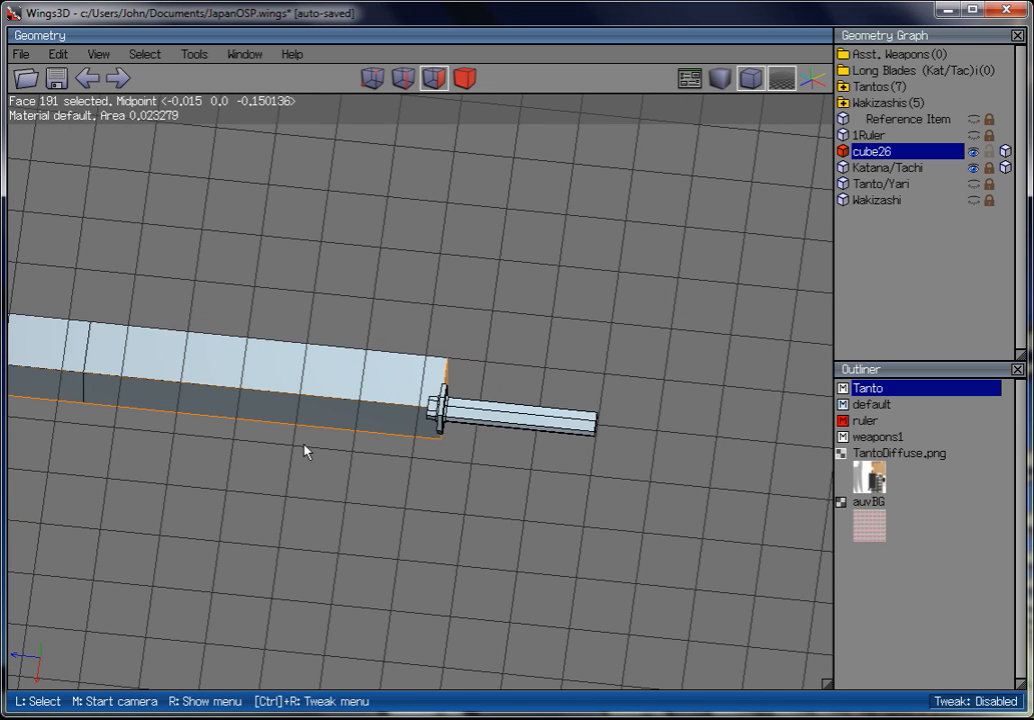
{"action": "scroll", "coordinate": [305, 451], "scroll_direction": "down", "scroll_amount": 6}
{"action": "scroll", "coordinate": [415, 442], "scroll_direction": "up", "scroll_amount": 7}
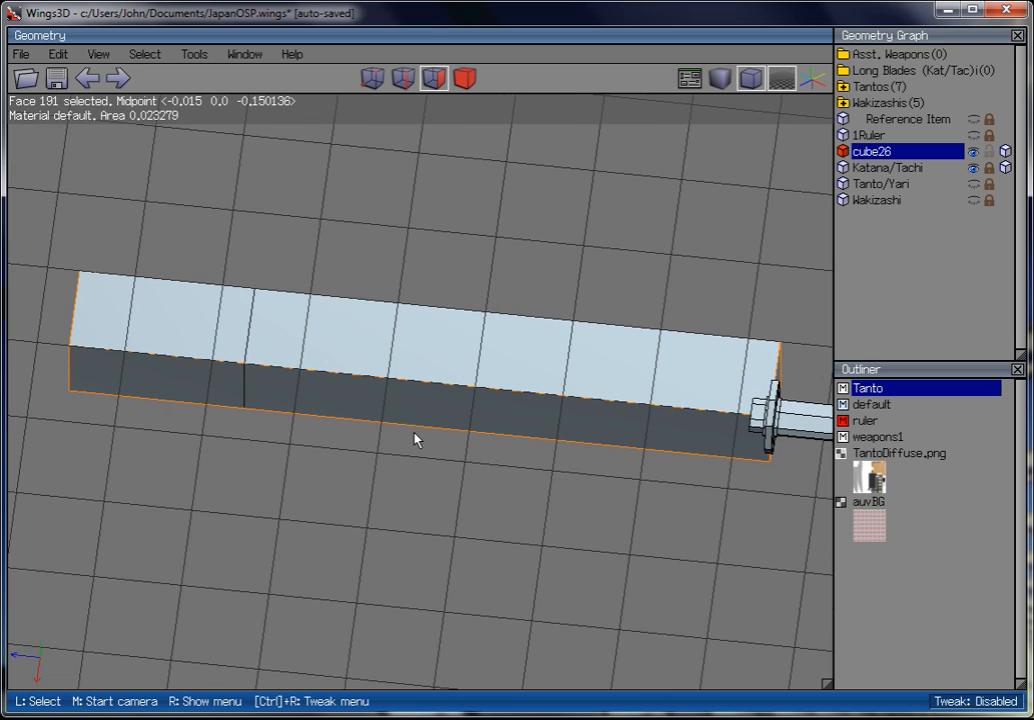
{"action": "right_click", "coordinate": [445, 298]}
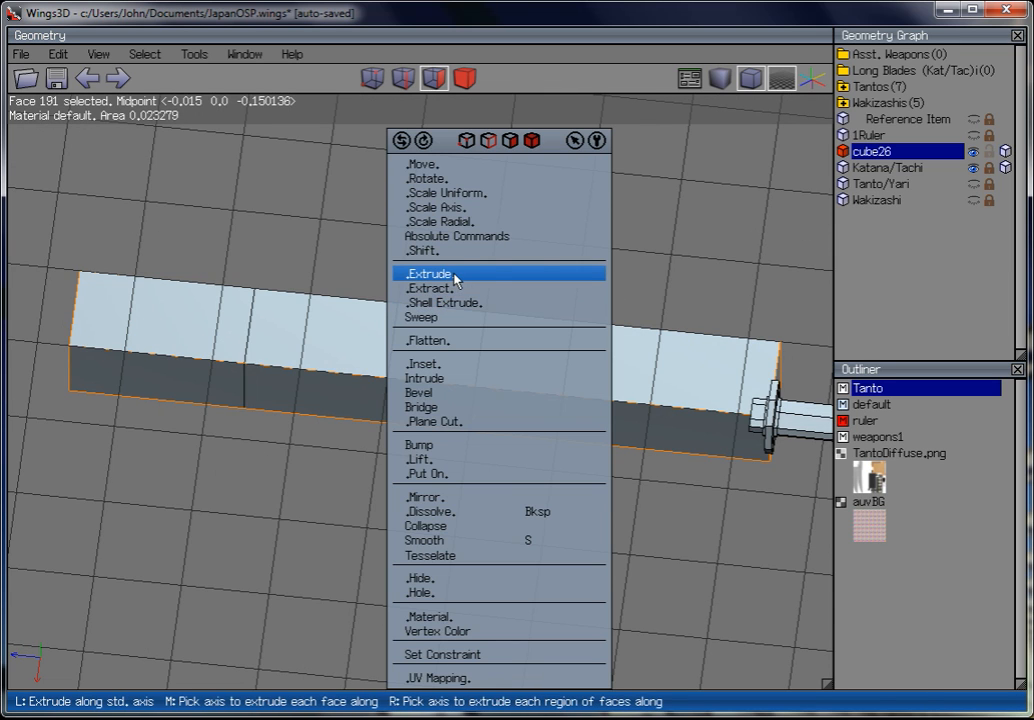
{"action": "left_click", "coordinate": [455, 275]}
{"action": "left_click", "coordinate": [440, 293]}
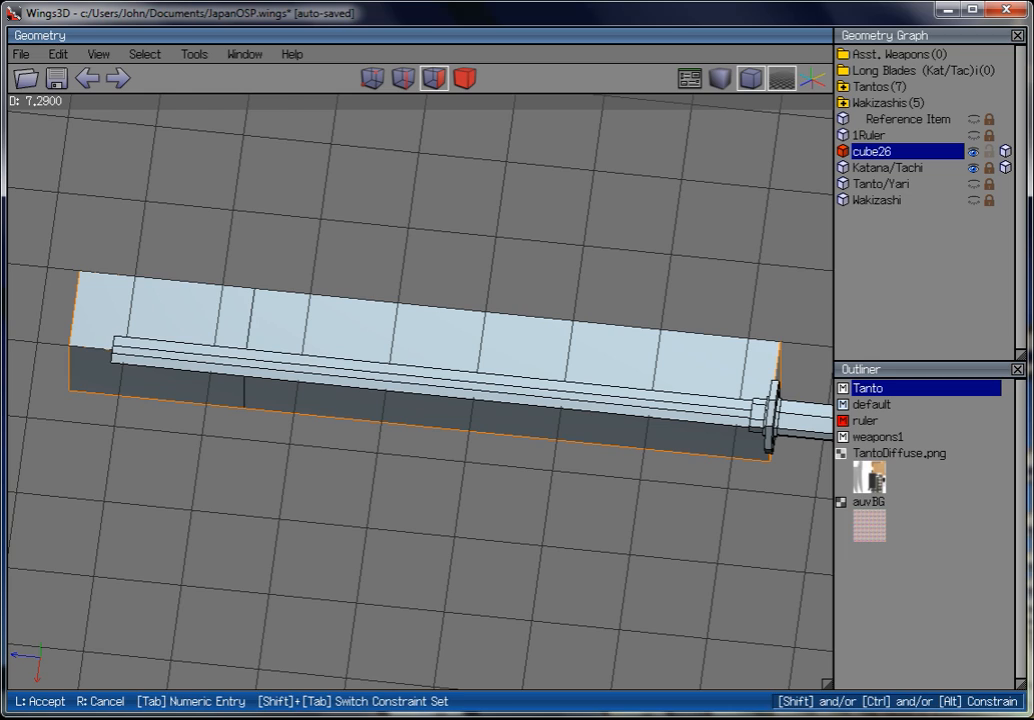
{"action": "left_click", "coordinate": [487, 247]}
Examine the extruded blade's length and shape against the Katana/Tachi guide in orthographic and perspective views.
{"action": "middle_click", "coordinate": [487, 247]}
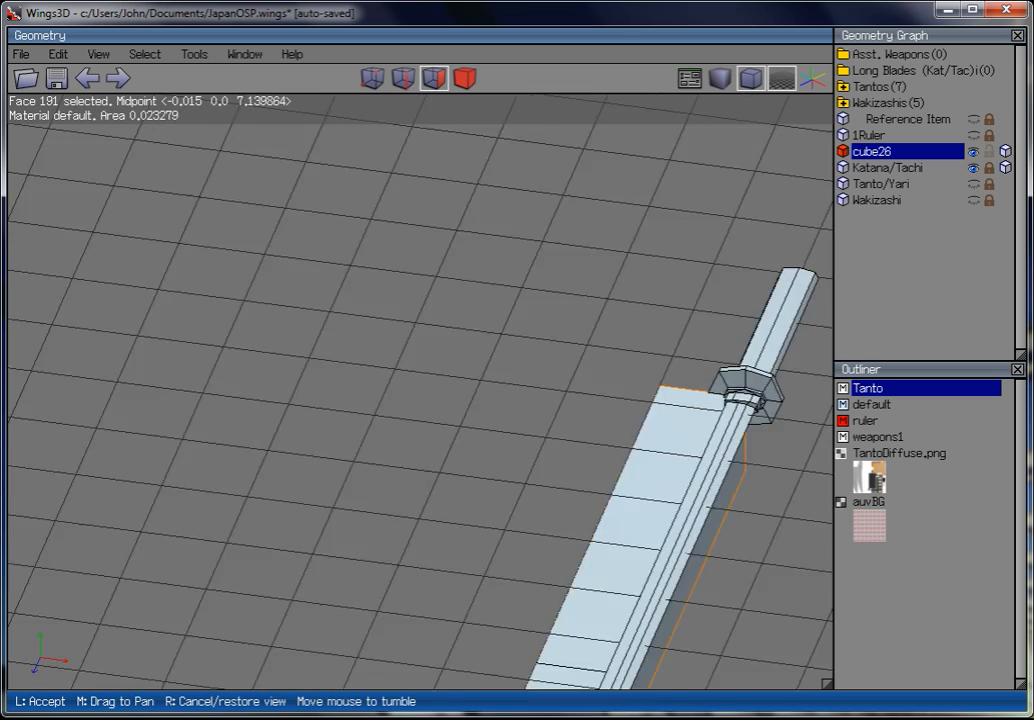
{"action": "left_click", "coordinate": [261, 323]}
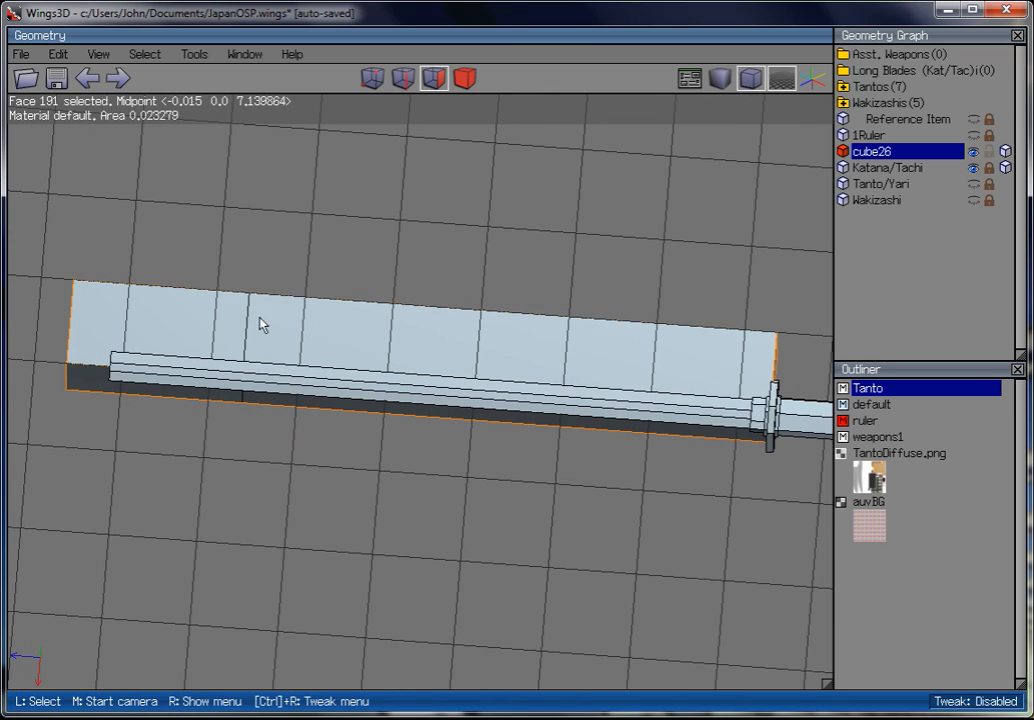
{"action": "middle_click", "coordinate": [447, 208]}
{"action": "left_click", "coordinate": [448, 249]}
{"action": "scroll", "coordinate": [473, 293], "scroll_direction": "down", "scroll_amount": 5}
{"action": "scroll", "coordinate": [473, 296], "scroll_direction": "up", "scroll_amount": 5}
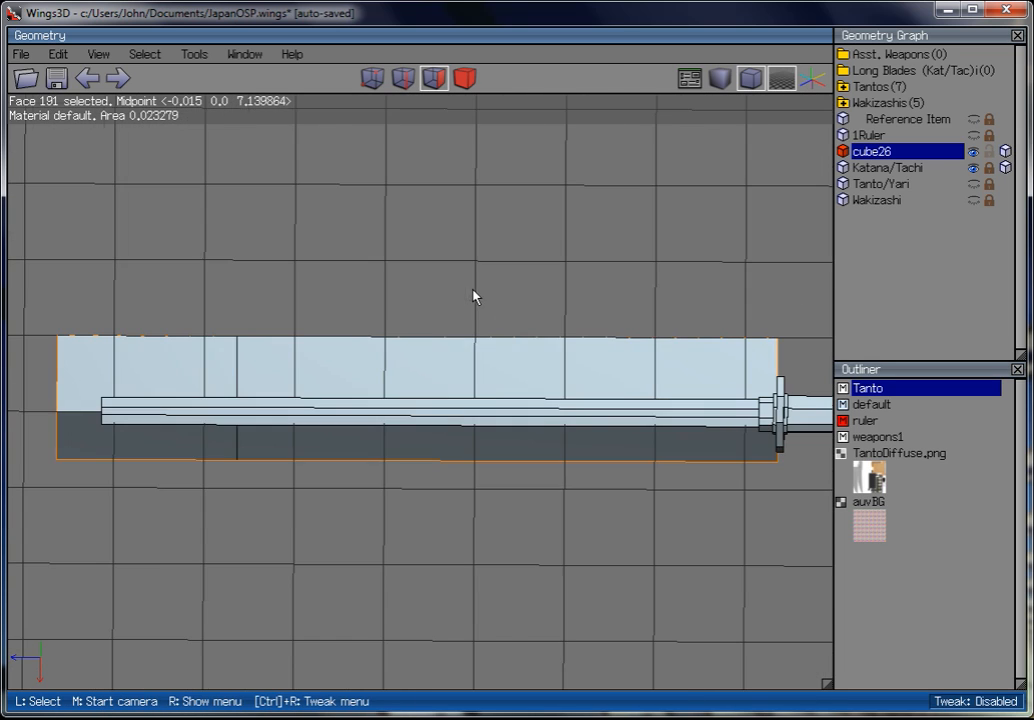
{"action": "middle_click", "coordinate": [474, 296]}
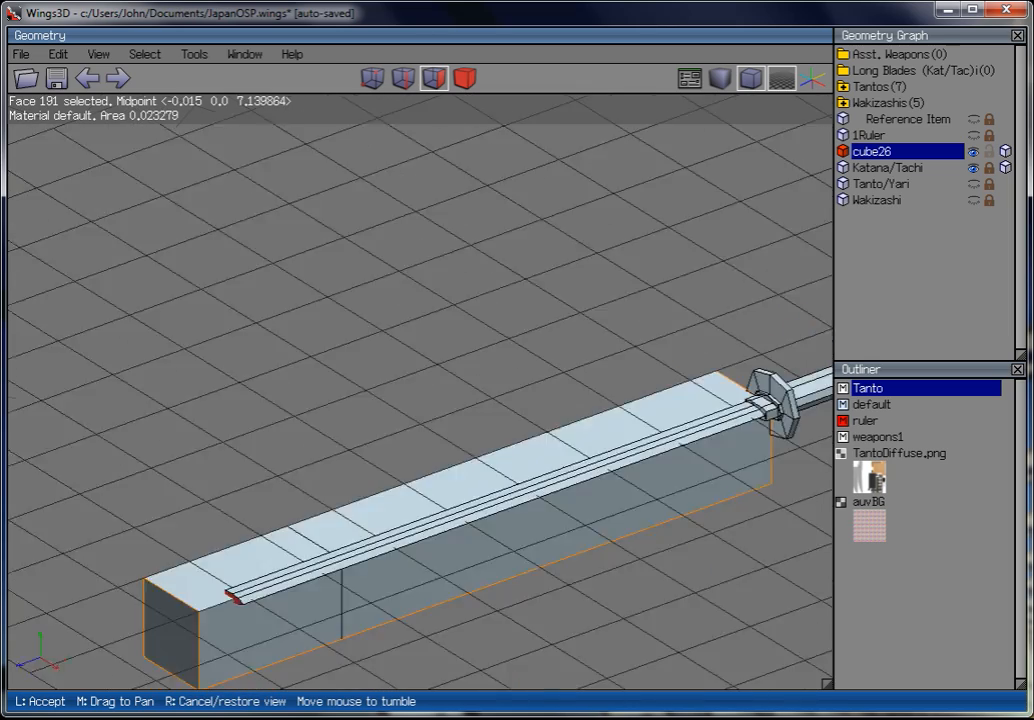
{"action": "left_click", "coordinate": [475, 290]}
{"action": "scroll", "coordinate": [475, 290], "scroll_direction": "up", "scroll_amount": 3}
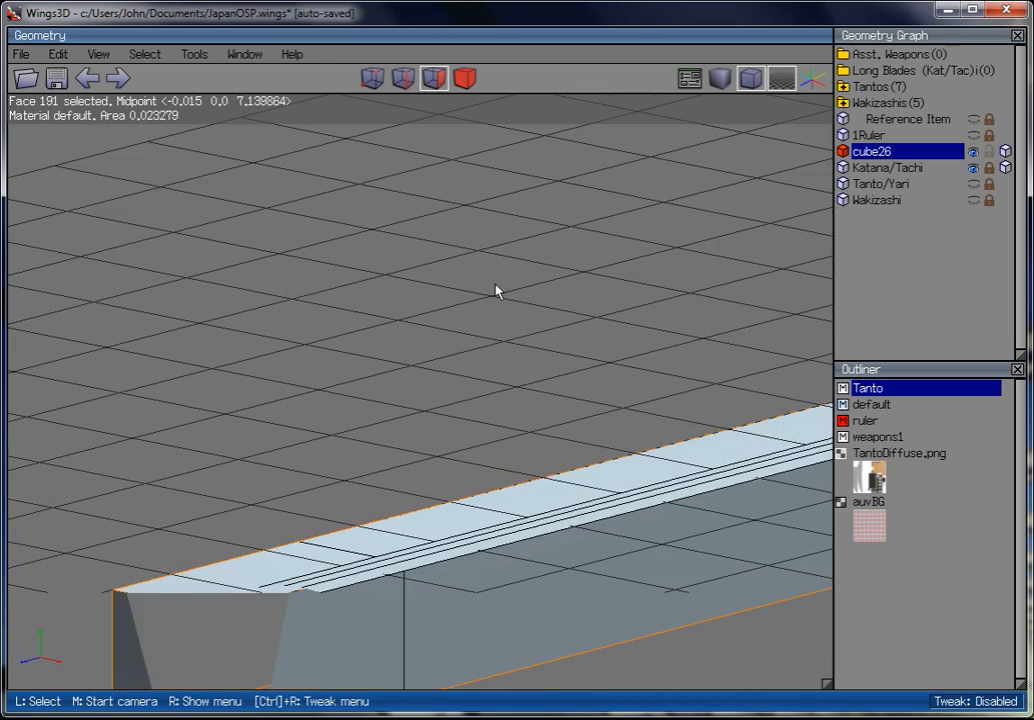
{"action": "scroll", "coordinate": [497, 290], "scroll_direction": "down", "scroll_amount": 3}
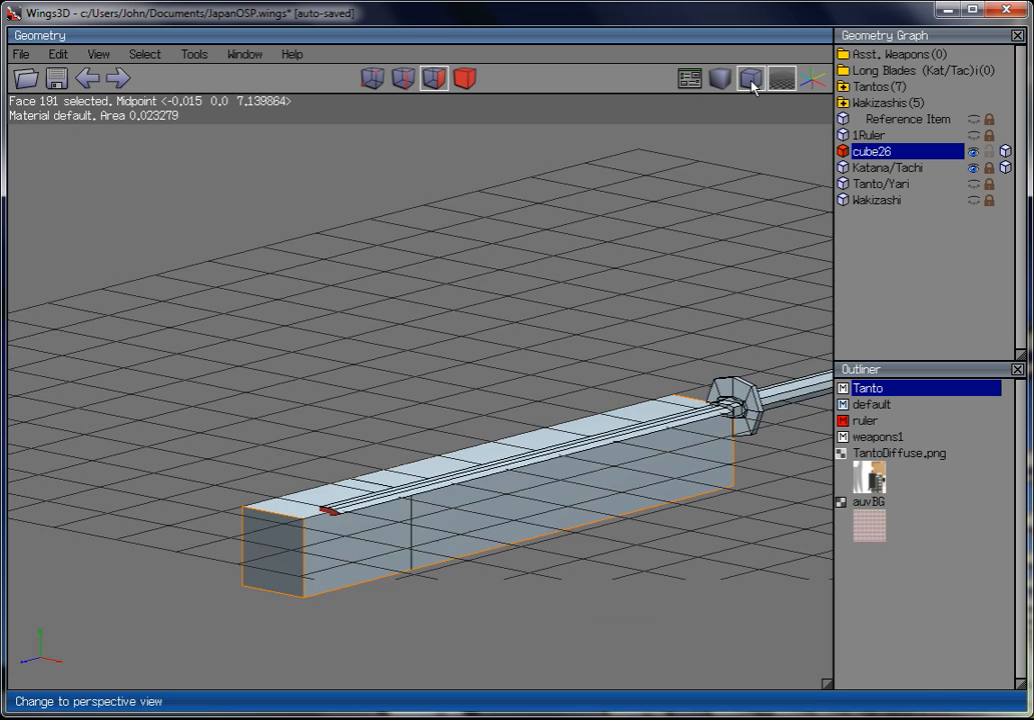
{"action": "scroll", "coordinate": [607, 194], "scroll_direction": "up", "scroll_amount": 3}
{"action": "scroll", "coordinate": [517, 376], "scroll_direction": "down", "scroll_amount": 2}
{"action": "middle_click", "coordinate": [517, 376]}
{"action": "left_click", "coordinate": [517, 376]}
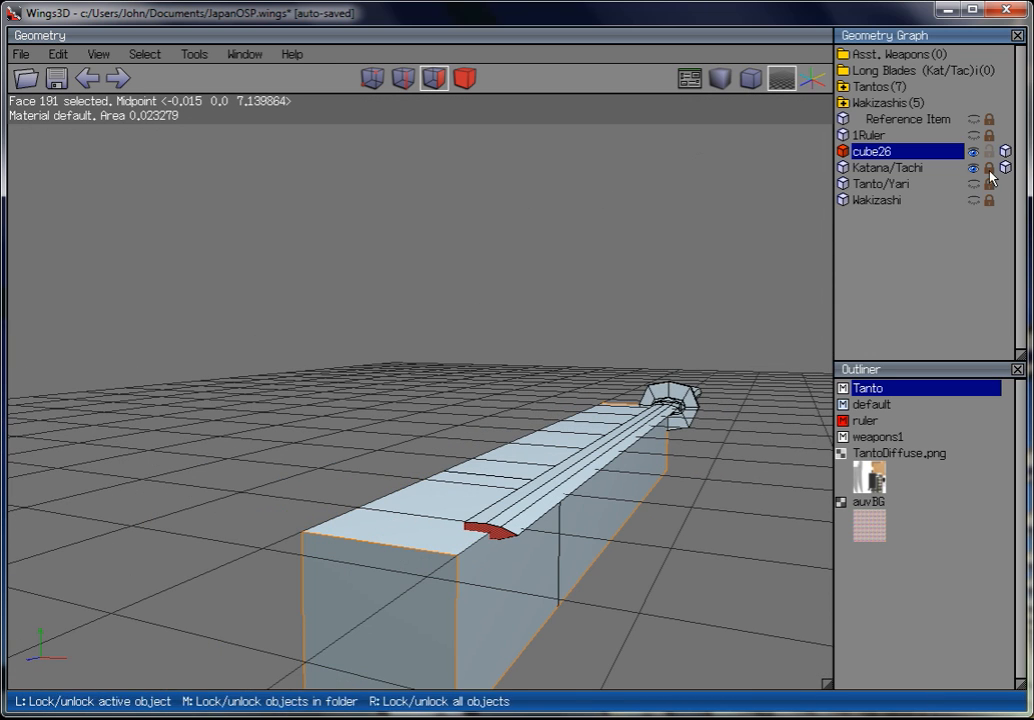
Hide the Katana/Tachi guide and clear the selection of the blade's end face.
{"action": "scroll", "coordinate": [810, 203], "scroll_direction": "down", "scroll_amount": 2}
{"action": "scroll", "coordinate": [600, 284], "scroll_direction": "down", "scroll_amount": 2}
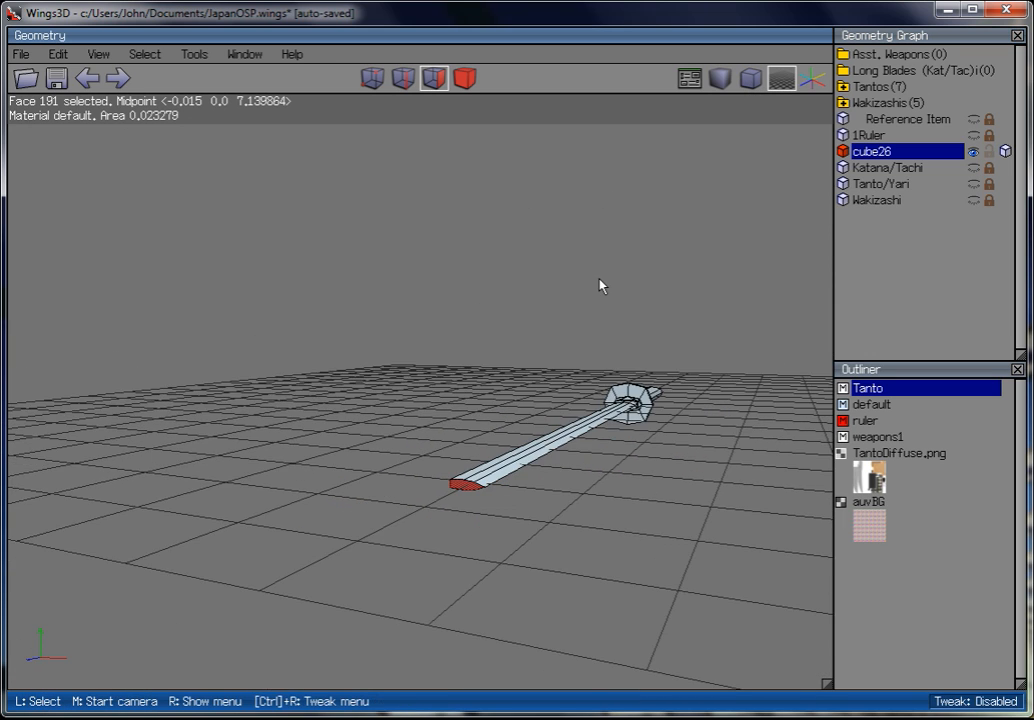
{"action": "middle_click", "coordinate": [600, 284]}
{"action": "left_click", "coordinate": [495, 460]}
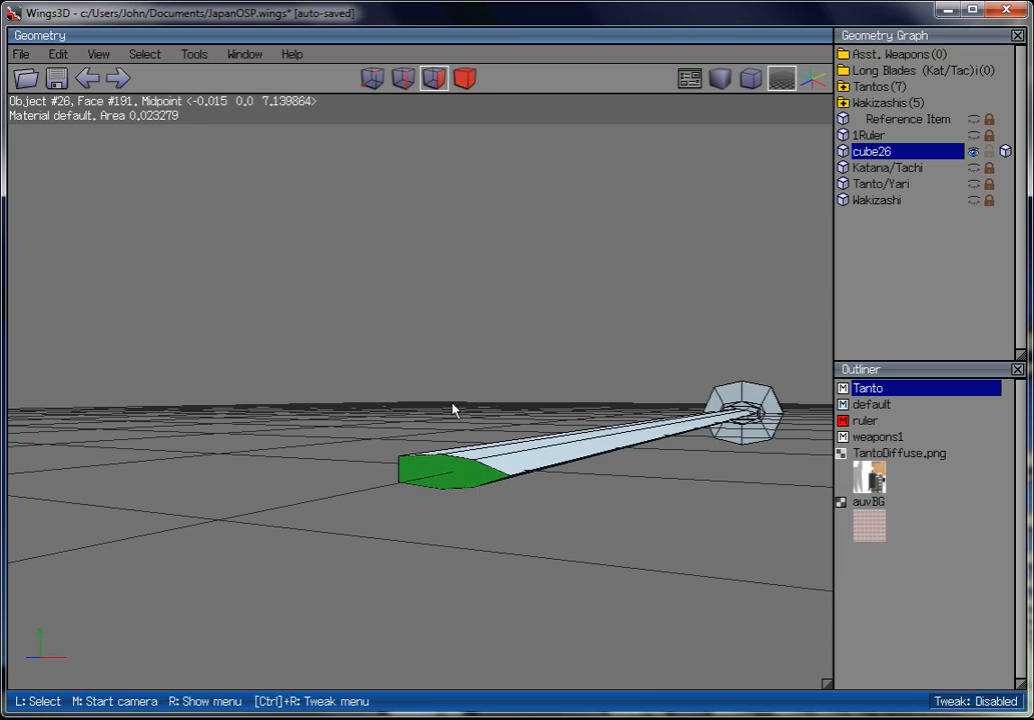
Connect the upper and lower vertices nearest the blunt side of the blade's end face with a vertical edge.
{"action": "left_click", "coordinate": [372, 78]}
{"action": "scroll", "coordinate": [436, 465], "scroll_direction": "up", "scroll_amount": 5}
{"action": "scroll", "coordinate": [436, 465], "scroll_direction": "down", "scroll_amount": 5}
{"action": "left_click", "coordinate": [436, 478]}
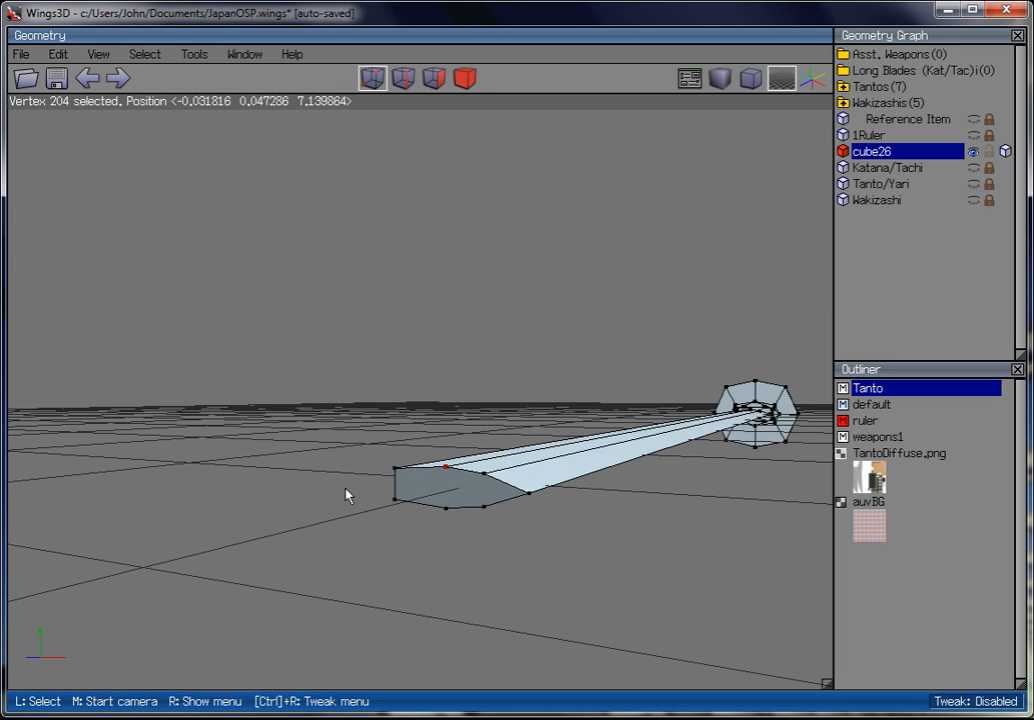
{"action": "left_click", "coordinate": [440, 500]}
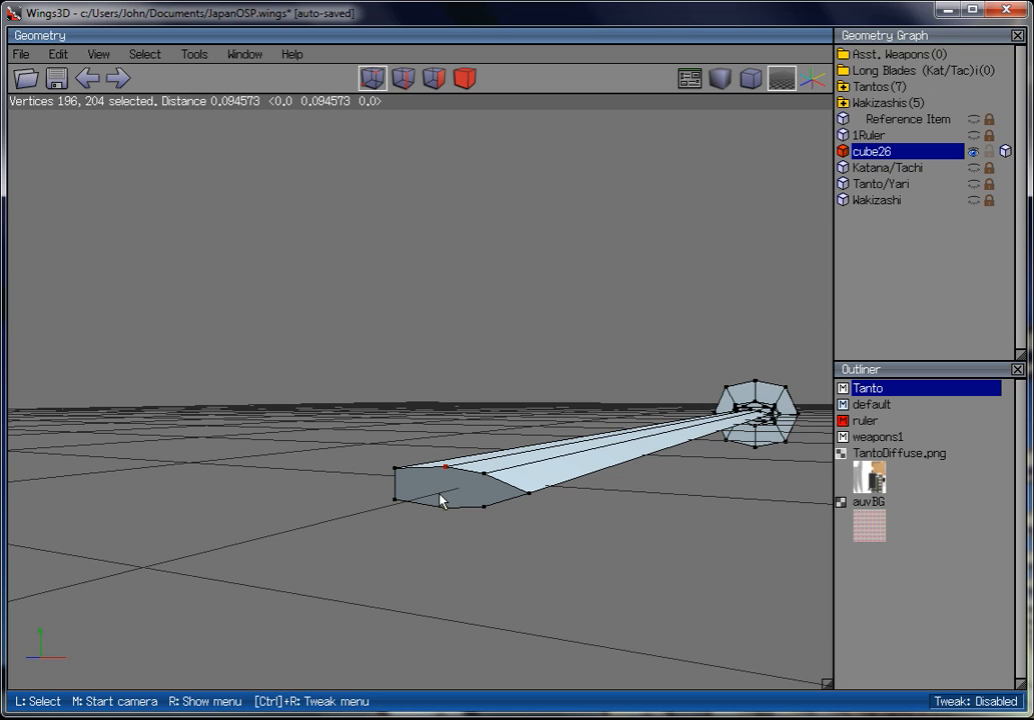
{"action": "left_click_drag", "start_coordinate": [826, 369], "coordinate": [293, 605], "text": "ctrl"}
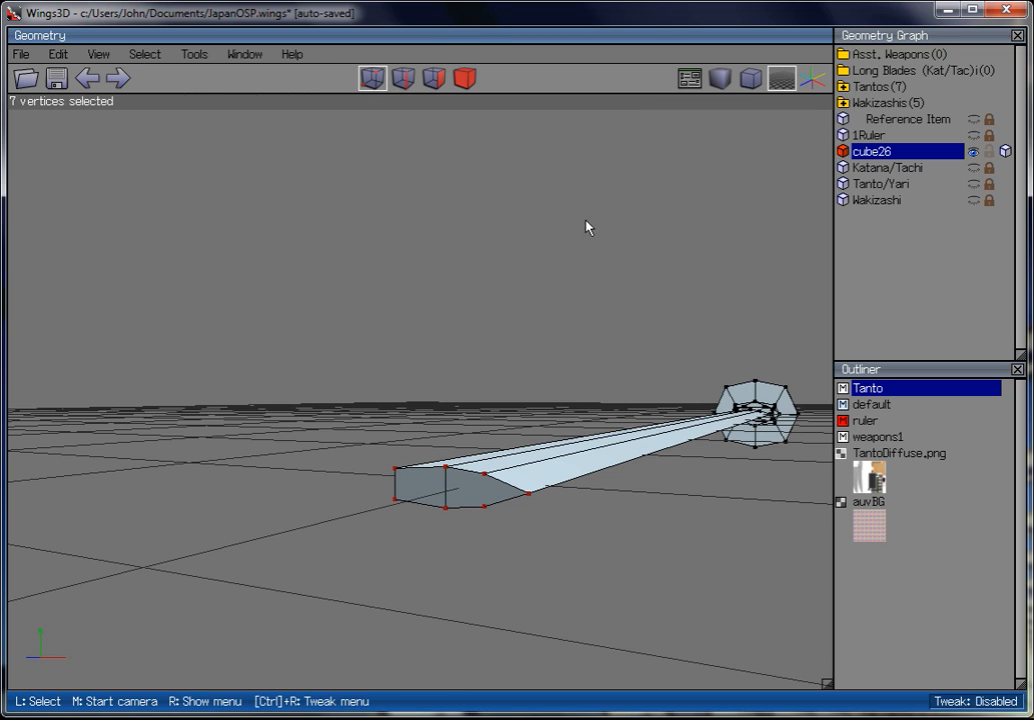
{"action": "key", "text": "2"}
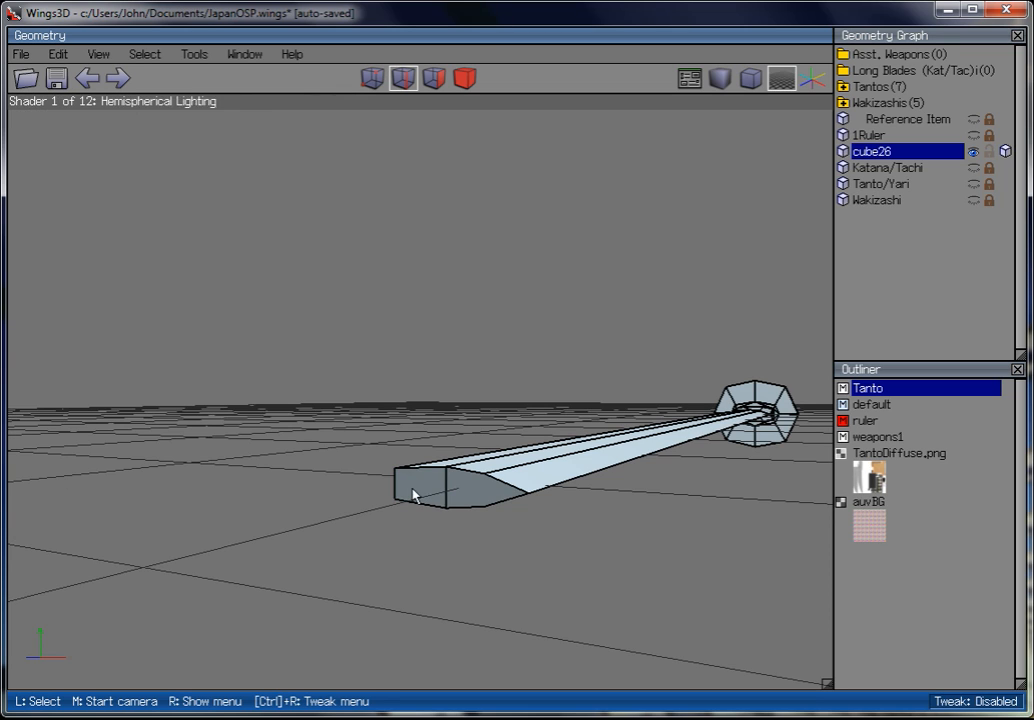
Cut the new vertical edge into 2 segments and connect its midpoint with the neighbouring vertex pair toward the cutting edge.
{"action": "left_click", "coordinate": [446, 487]}
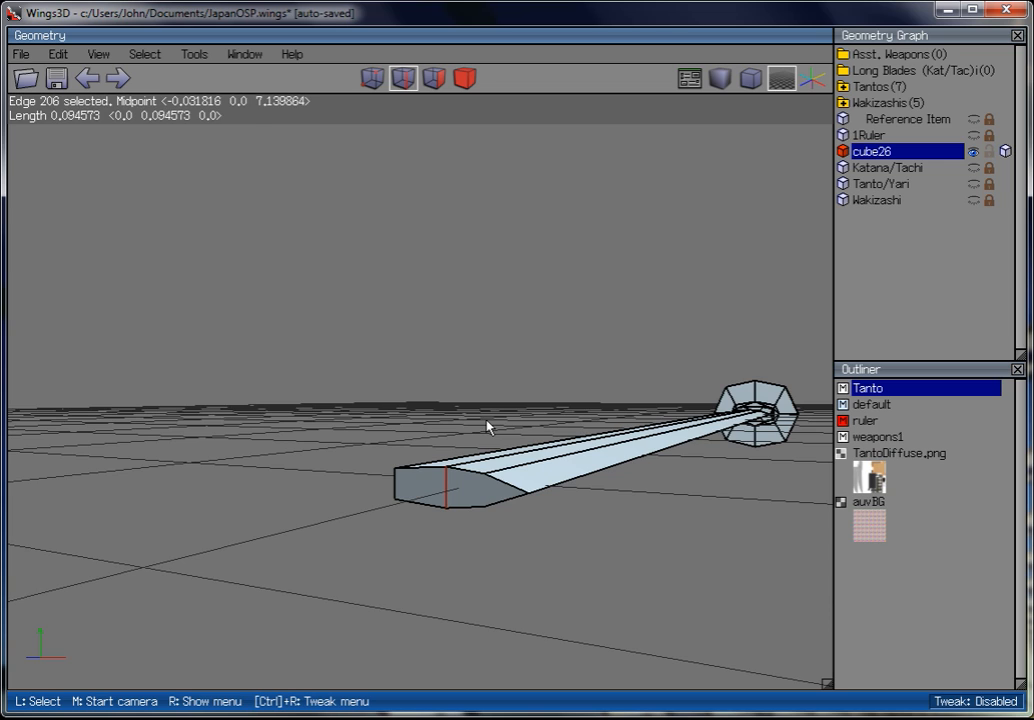
{"action": "key", "text": "2"}
{"action": "left_click", "coordinate": [478, 473]}
{"action": "left_click", "coordinate": [481, 500]}
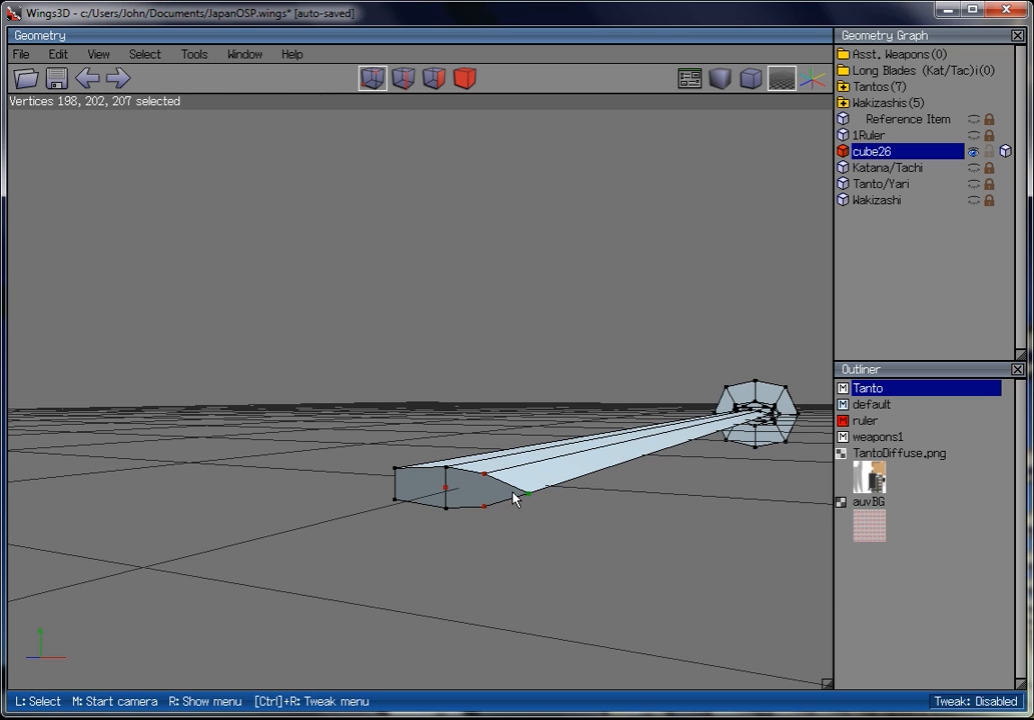
{"action": "left_click", "coordinate": [403, 78]}
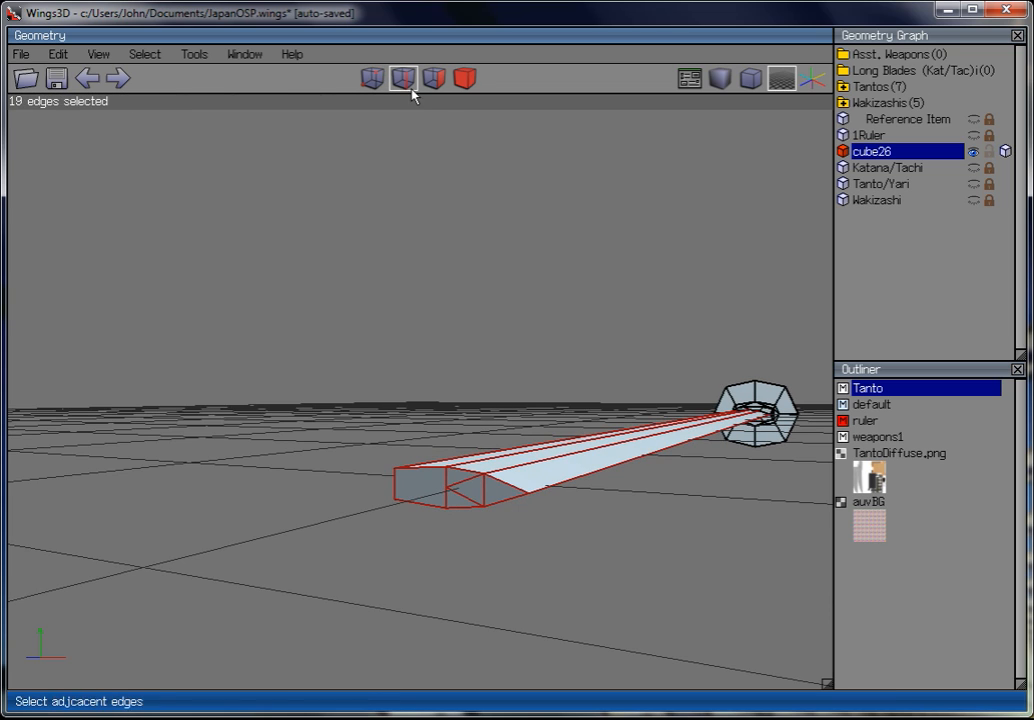
Connect the end face's centre vertex with the corner vertex on the cutting edge, and clear the selection.
{"action": "left_click_drag", "start_coordinate": [316, 365], "coordinate": [515, 540]}
{"action": "left_click", "coordinate": [484, 494]}
{"action": "key", "text": "space"}
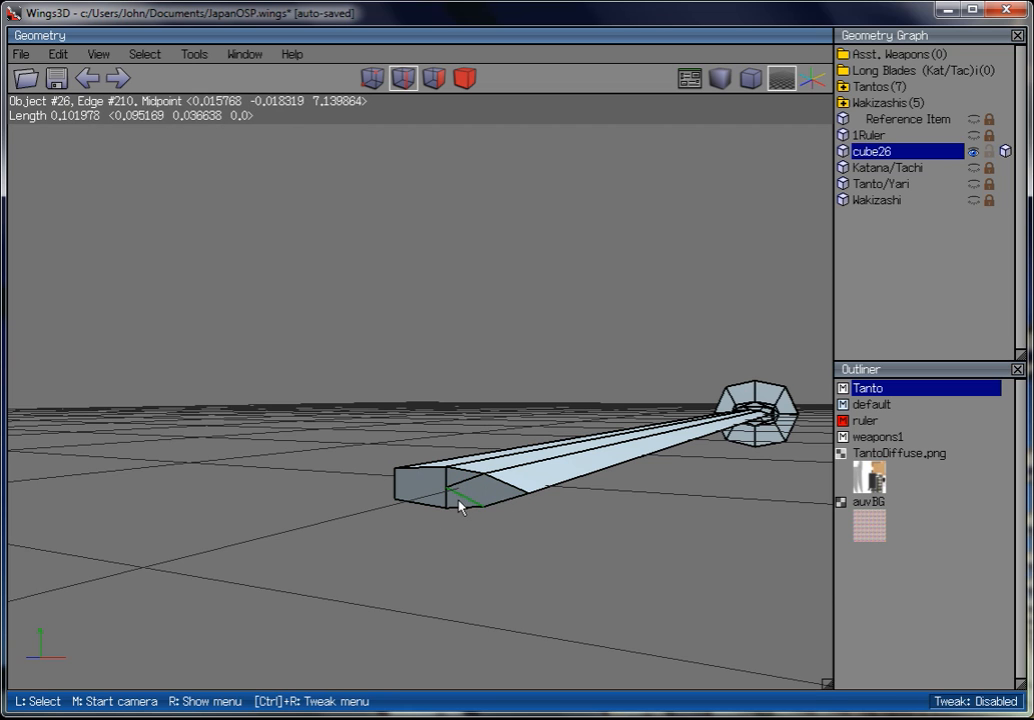
{"action": "key", "text": "v"}
{"action": "left_click", "coordinate": [518, 494]}
{"action": "left_click", "coordinate": [450, 487]}
{"action": "left_click_drag", "start_coordinate": [600, 428], "coordinate": [370, 505]}
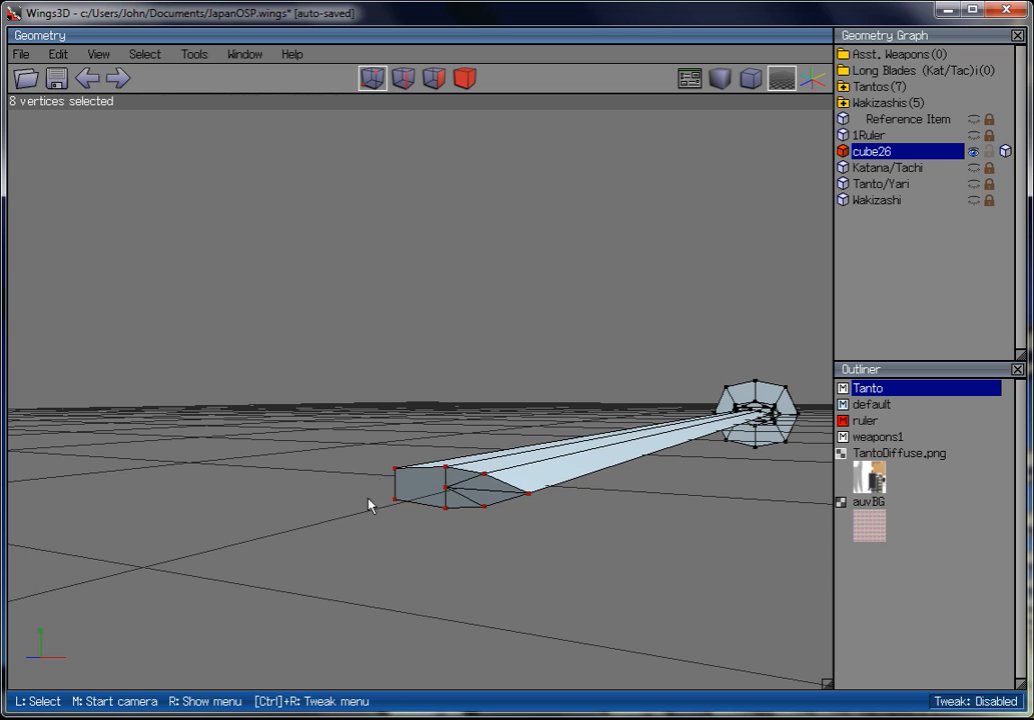
{"action": "left_click_drag", "start_coordinate": [334, 410], "coordinate": [582, 561], "text": "ctrl"}
Connect the end face's centre vertex with the upper and lower corner vertices on the blunt side, and clear the selection.
{"action": "left_click", "coordinate": [400, 470]}
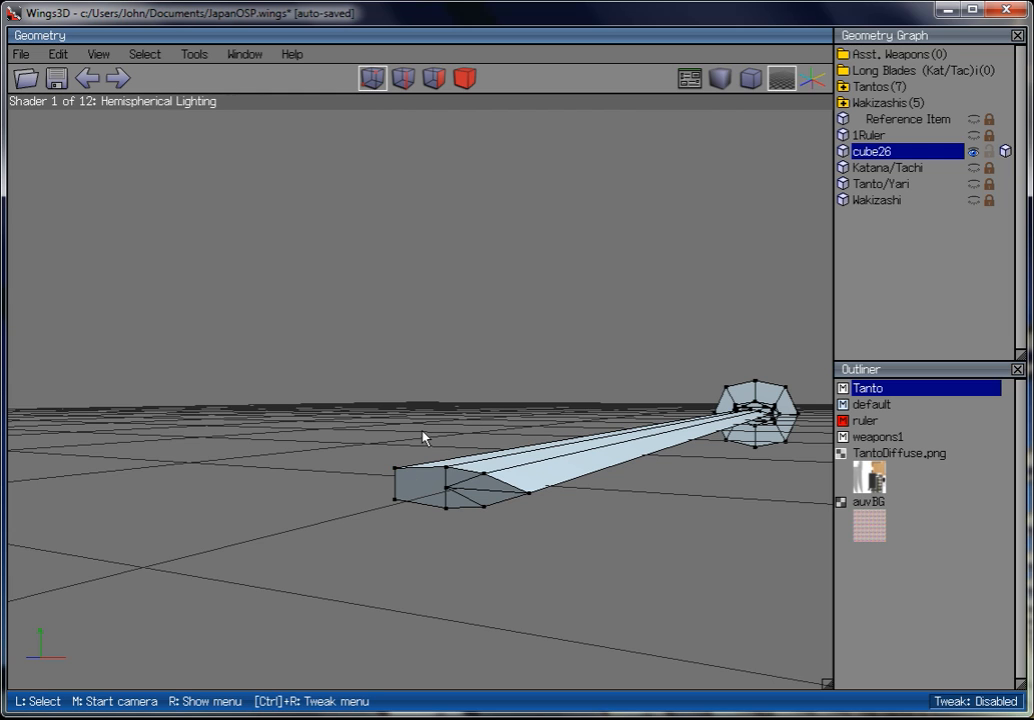
{"action": "left_click", "coordinate": [407, 499]}
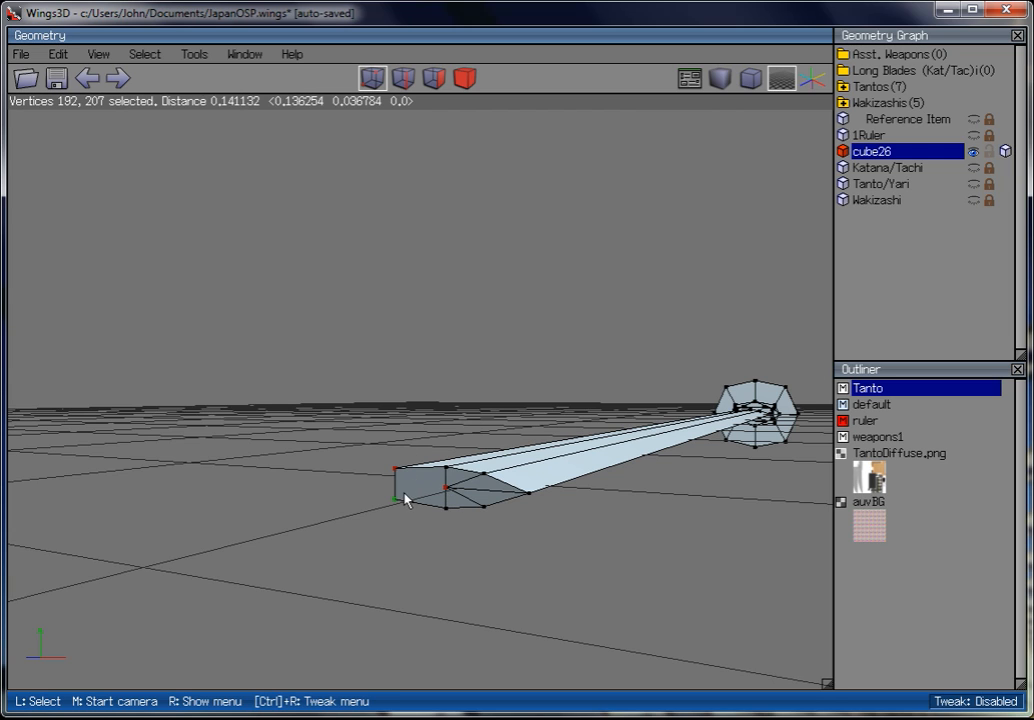
{"action": "left_click", "coordinate": [401, 497]}
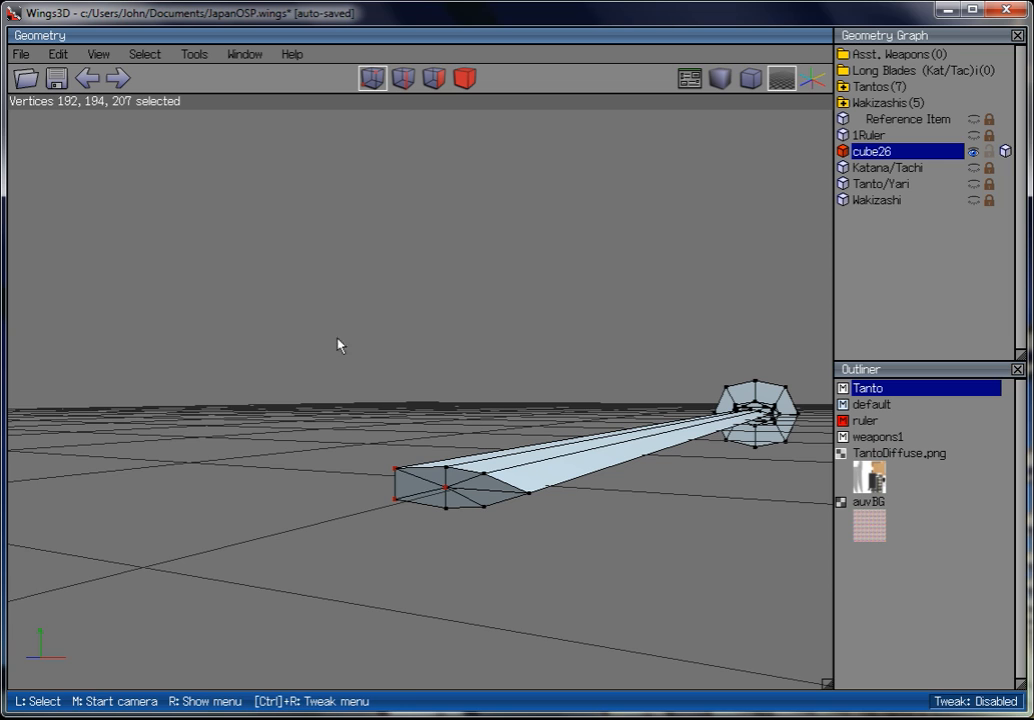
{"action": "left_click_drag", "start_coordinate": [338, 345], "coordinate": [518, 545]}
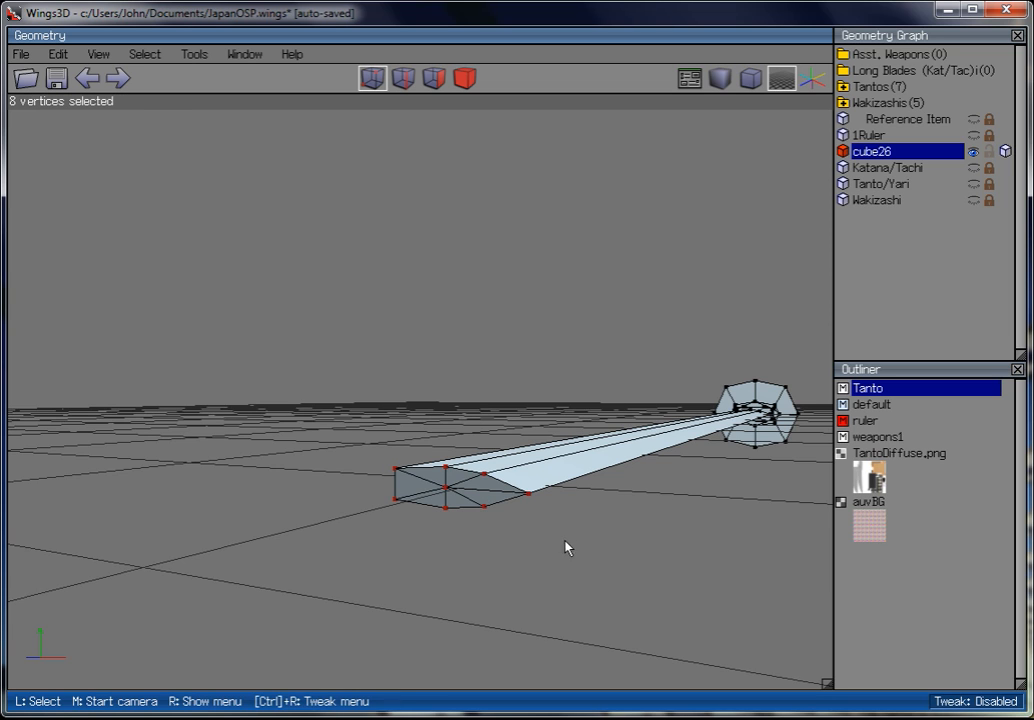
{"action": "left_click_drag", "start_coordinate": [438, 415], "coordinate": [668, 601]}
{"action": "left_click_drag", "start_coordinate": [552, 399], "coordinate": [420, 541]}
{"action": "left_click_drag", "start_coordinate": [337, 417], "coordinate": [588, 575]}
{"action": "left_click_drag", "start_coordinate": [305, 342], "coordinate": [605, 517]}
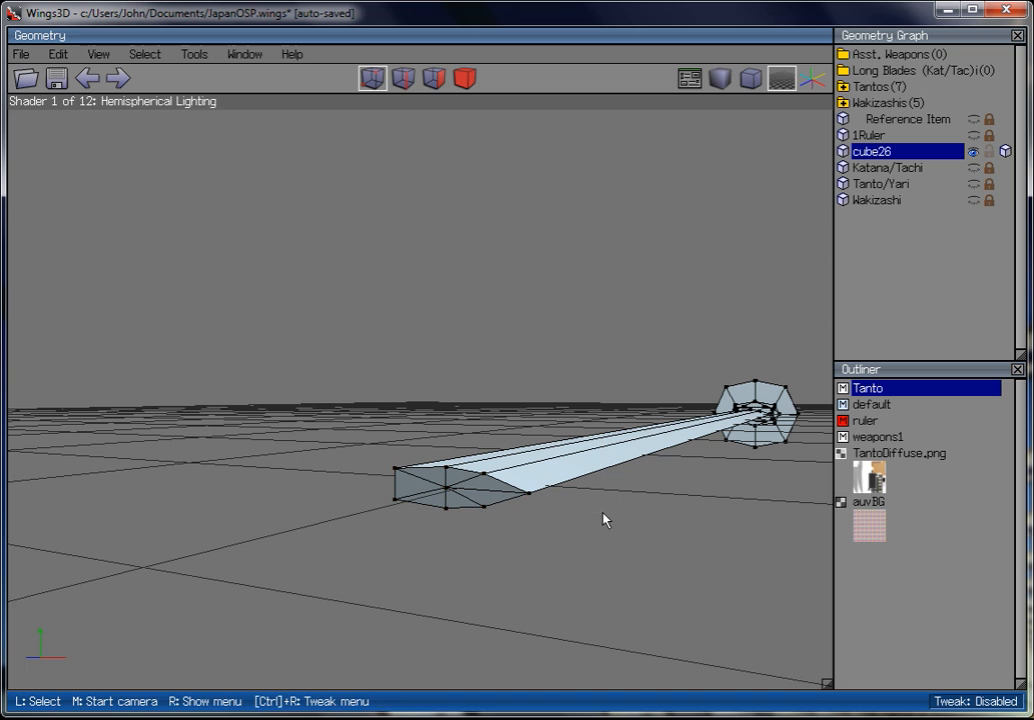
Move the end face's centre vertex outward along its normal by about 0.89 to form a pointed tip.
{"action": "left_click", "coordinate": [436, 483]}
{"action": "middle_click", "coordinate": [436, 487]}
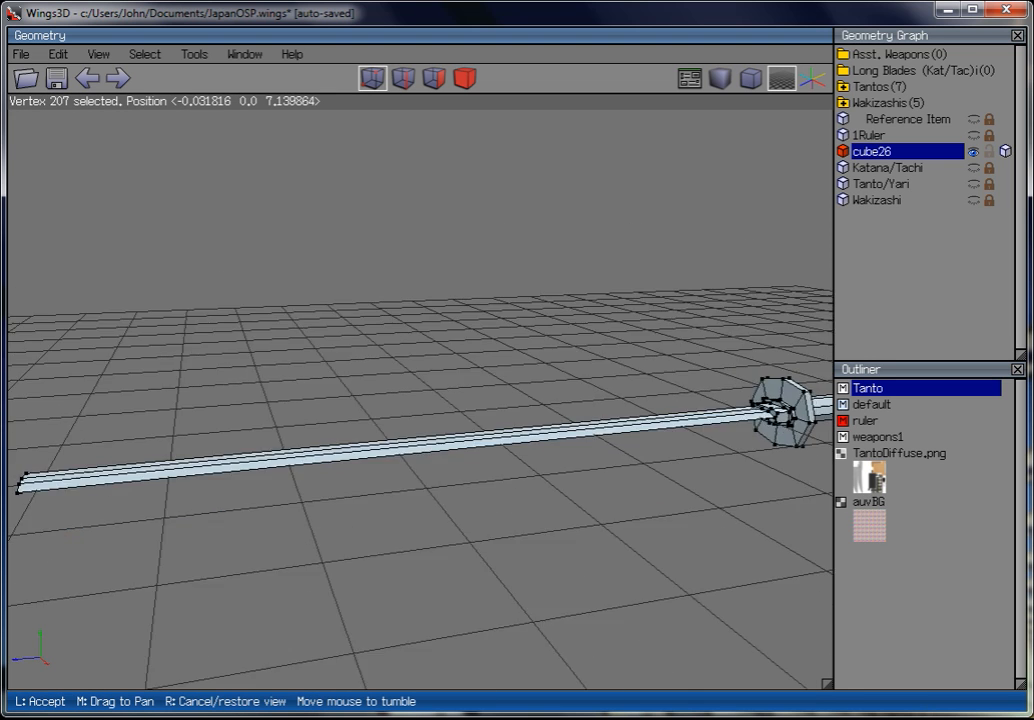
{"action": "left_click", "coordinate": [389, 316]}
{"action": "scroll", "coordinate": [389, 316], "scroll_direction": "up", "scroll_amount": 9}
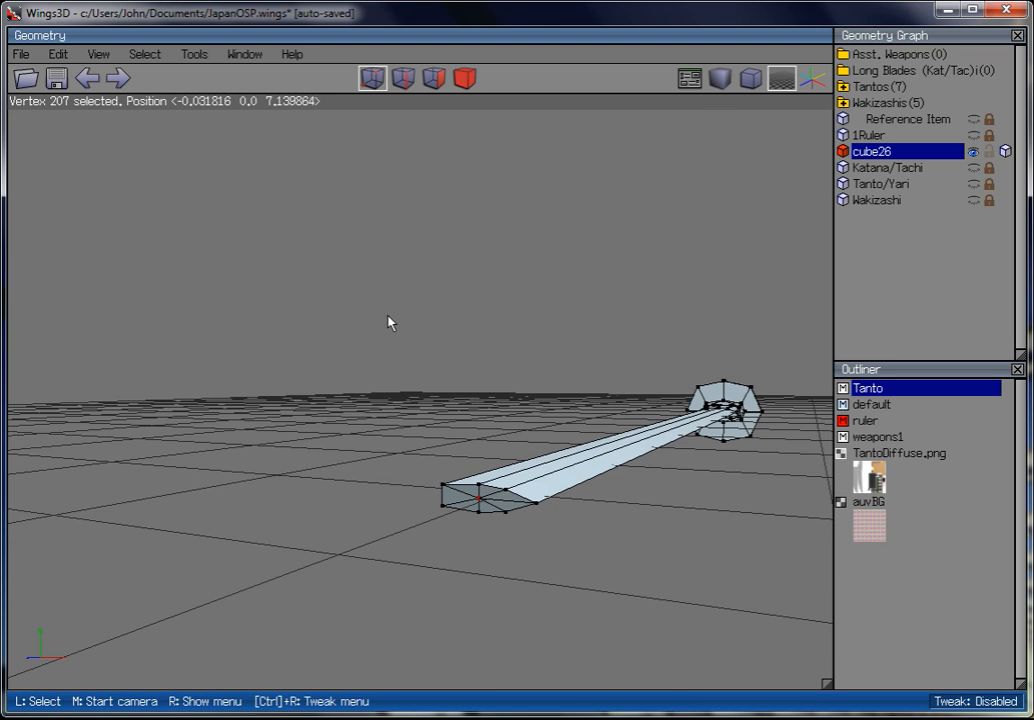
{"action": "scroll", "coordinate": [389, 316], "scroll_direction": "down", "scroll_amount": 5}
{"action": "right_click", "coordinate": [391, 321]}
{"action": "left_click", "coordinate": [369, 296]}
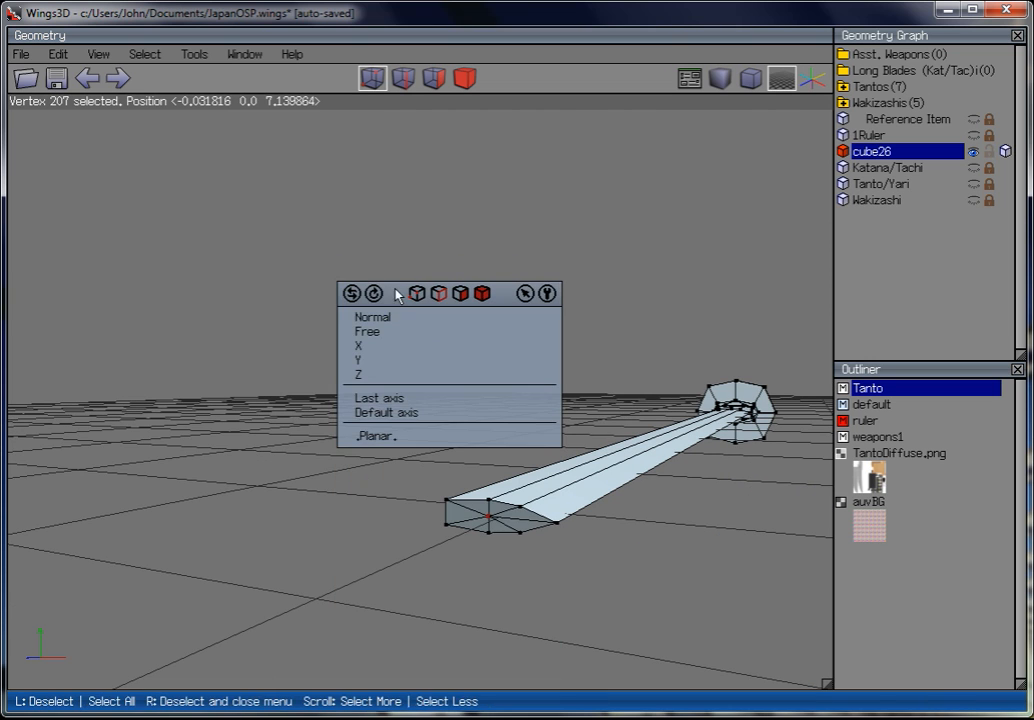
{"action": "left_click", "coordinate": [383, 320]}
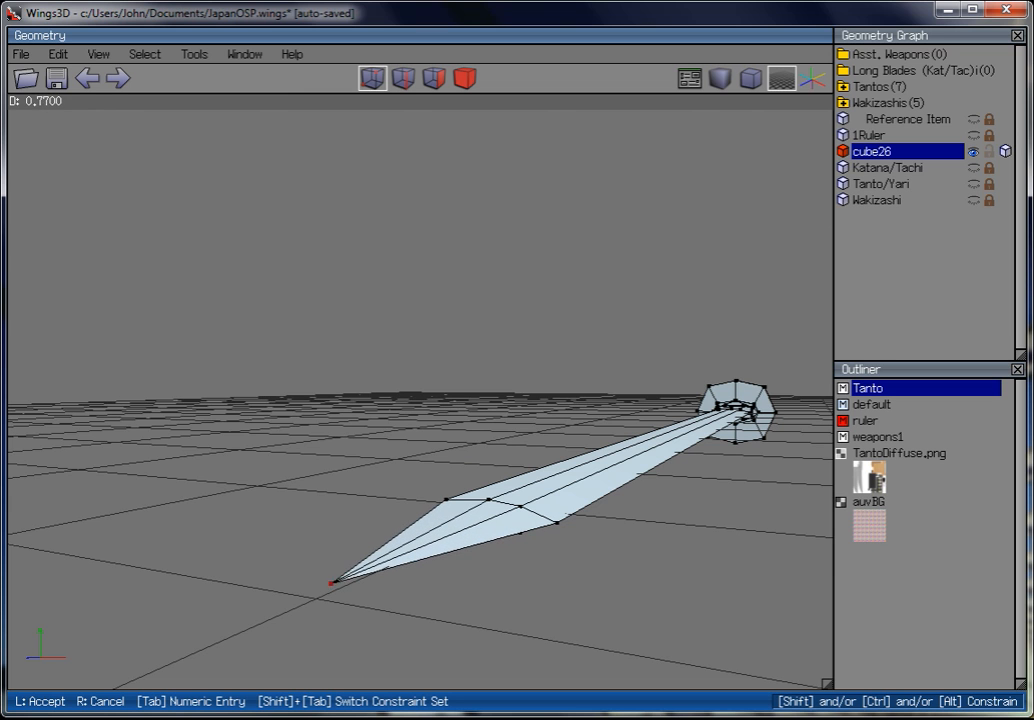
{"action": "left_click", "coordinate": [381, 341]}
Move the tip vertex about 0.11 along the X axis toward the blade's blunt side.
{"action": "middle_click", "coordinate": [381, 341]}
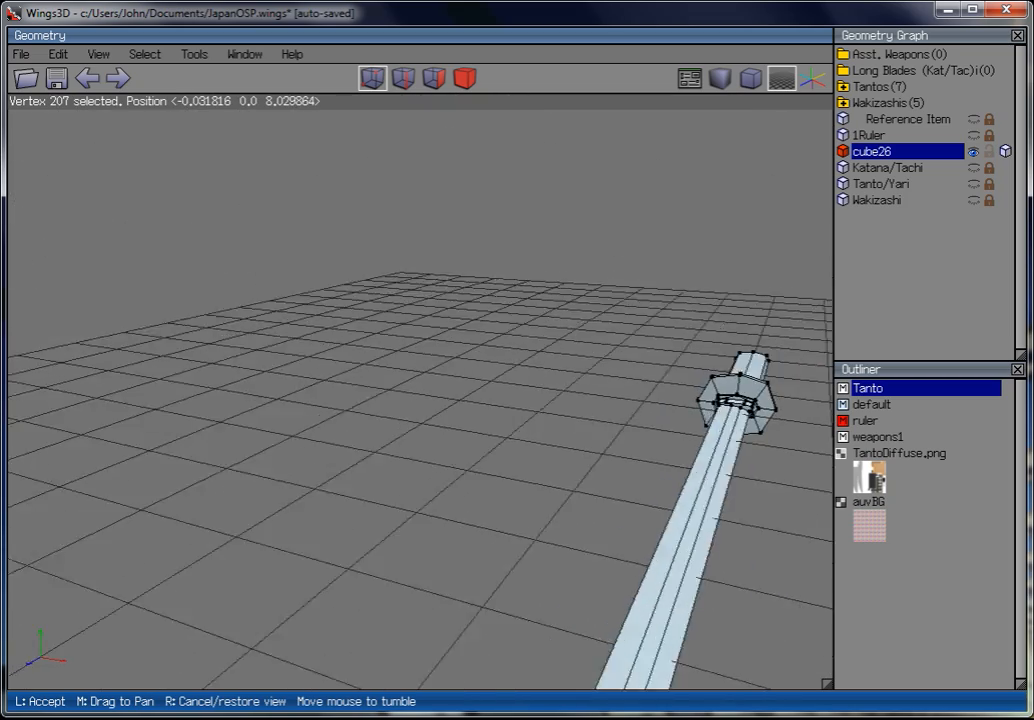
{"action": "left_click", "coordinate": [371, 365]}
{"action": "scroll", "coordinate": [364, 367], "scroll_direction": "down", "scroll_amount": 4}
{"action": "scroll", "coordinate": [361, 369], "scroll_direction": "up", "scroll_amount": 3}
{"action": "middle_click", "coordinate": [429, 378]}
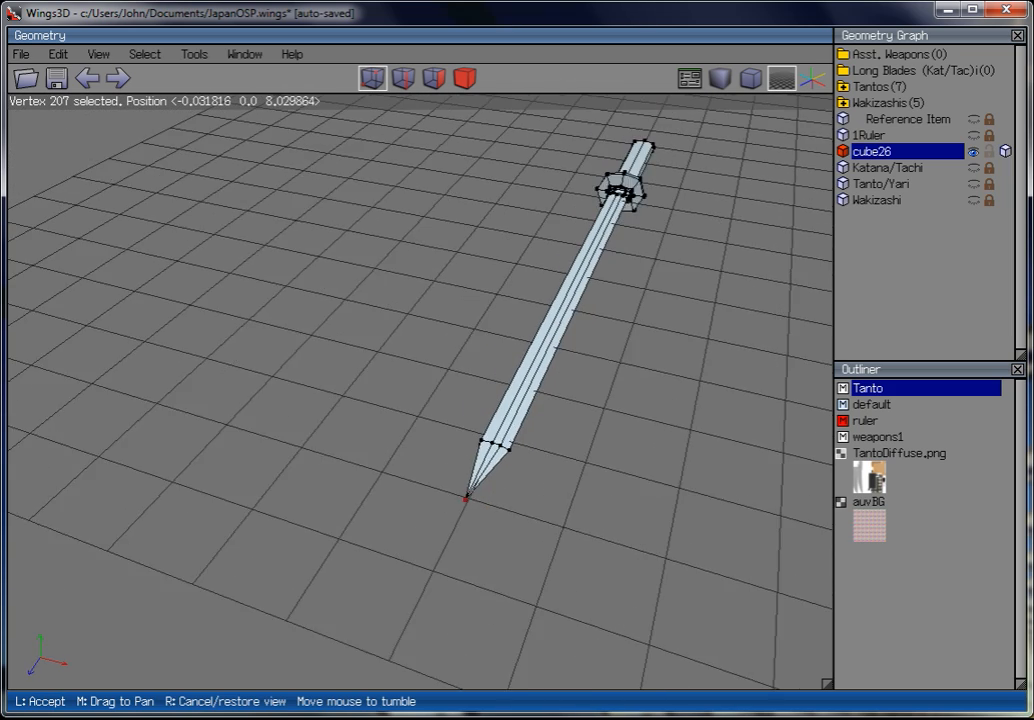
{"action": "left_click", "coordinate": [450, 330]}
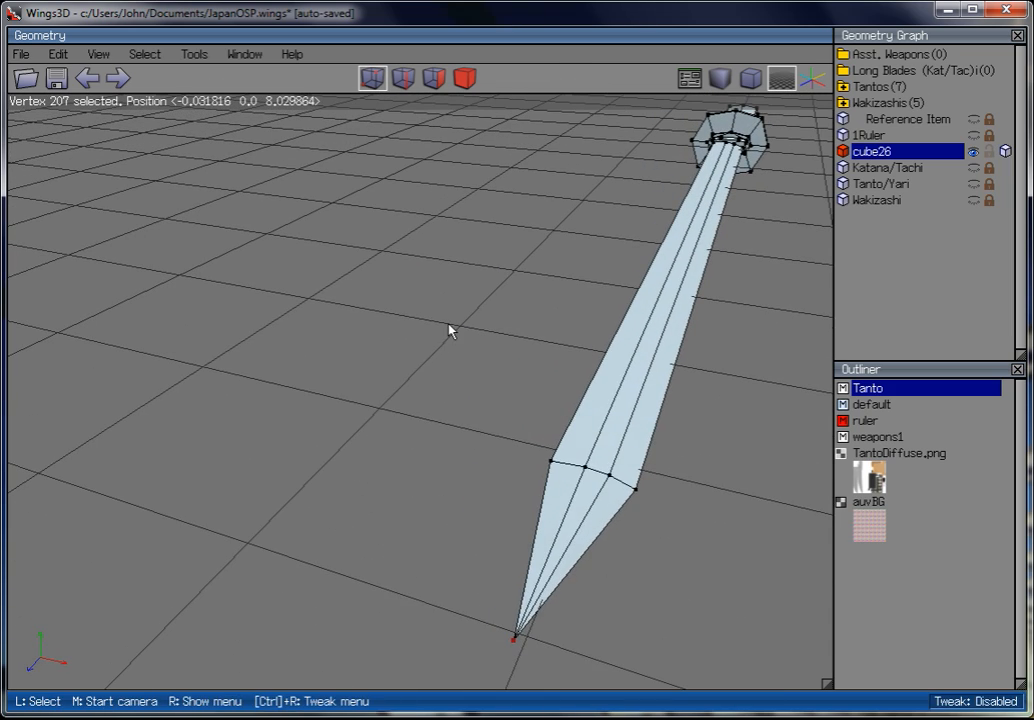
{"action": "right_click", "coordinate": [447, 320]}
{"action": "left_click", "coordinate": [445, 296]}
{"action": "left_click", "coordinate": [436, 347]}
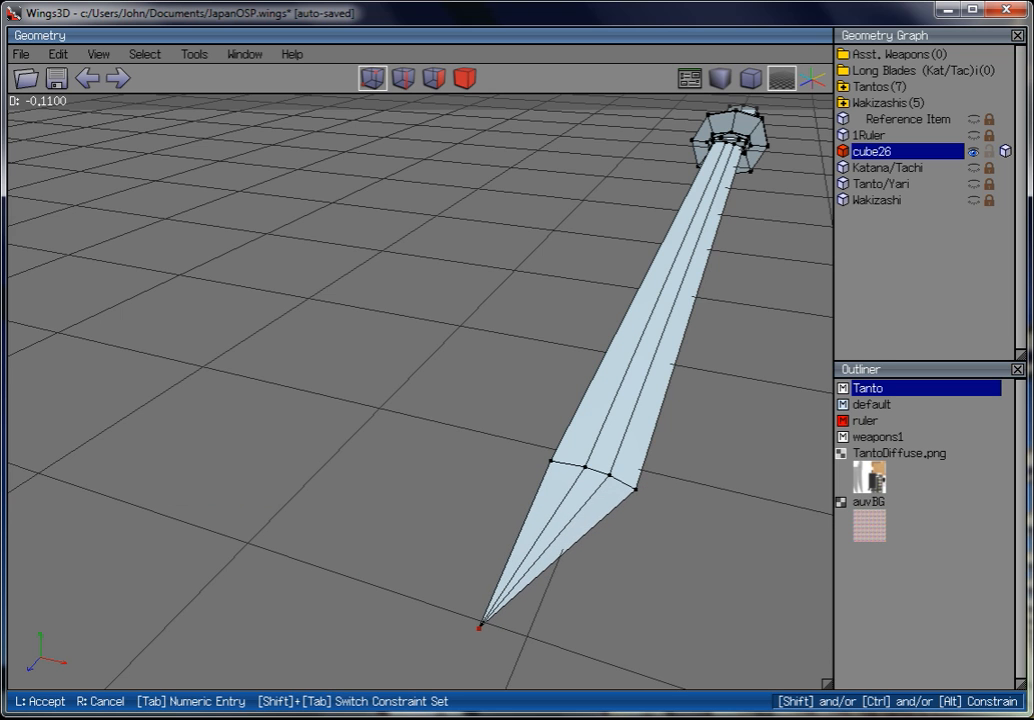
{"action": "left_click", "coordinate": [434, 353]}
Examine the blade tip's profile in a flat orthographic view of the blade's side and clear the tip vertex's selection.
{"action": "middle_click", "coordinate": [434, 353]}
{"action": "left_click", "coordinate": [434, 353]}
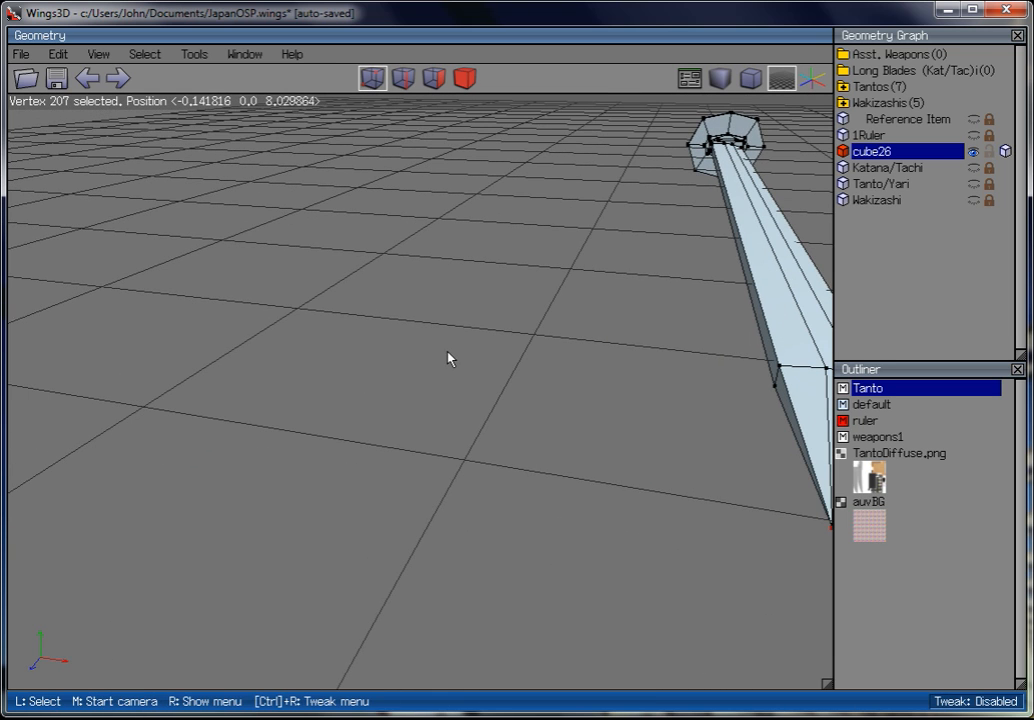
{"action": "key", "text": "z"}
{"action": "left_click", "coordinate": [750, 78]}
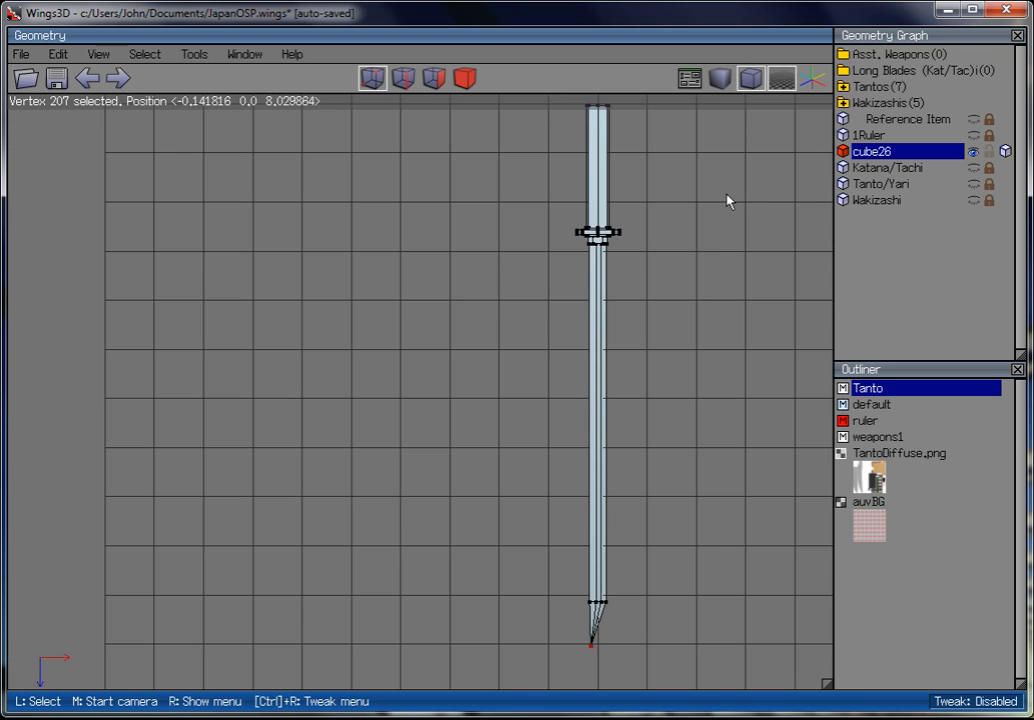
{"action": "scroll", "coordinate": [615, 390], "scroll_direction": "down", "scroll_amount": 6}
{"action": "scroll", "coordinate": [618, 408], "scroll_direction": "up", "scroll_amount": 8}
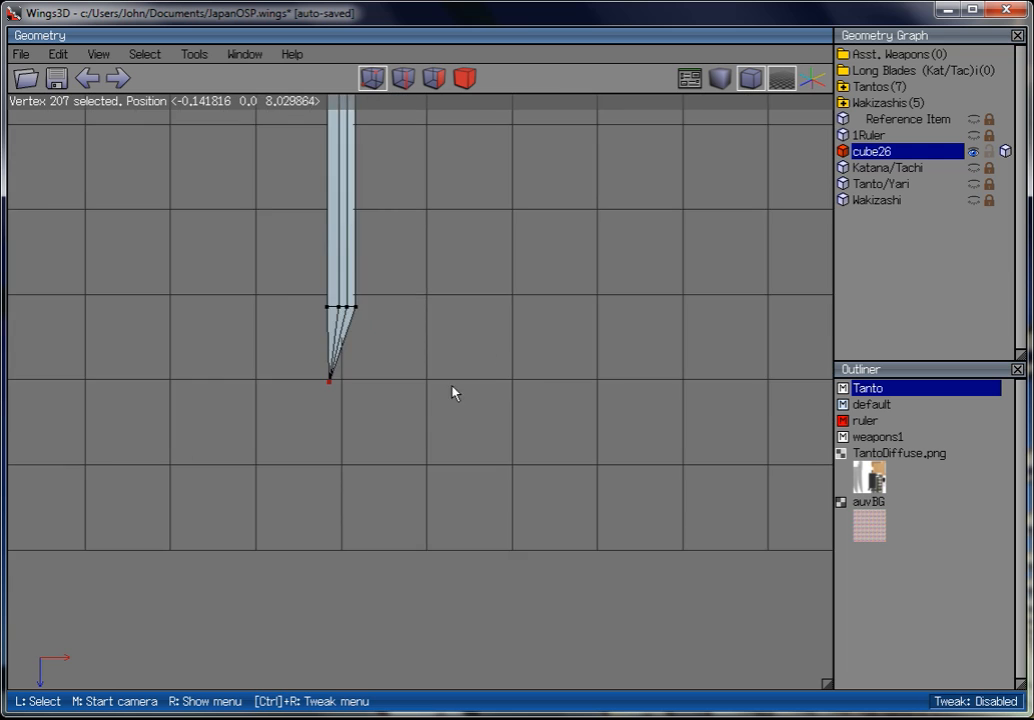
{"action": "scroll", "coordinate": [453, 392], "scroll_direction": "up", "scroll_amount": 3}
{"action": "scroll", "coordinate": [364, 322], "scroll_direction": "up", "scroll_amount": 3}
{"action": "key", "text": "Up"}
{"action": "key", "text": "Up"}
{"action": "scroll", "coordinate": [366, 318], "scroll_direction": "down", "scroll_amount": 2}
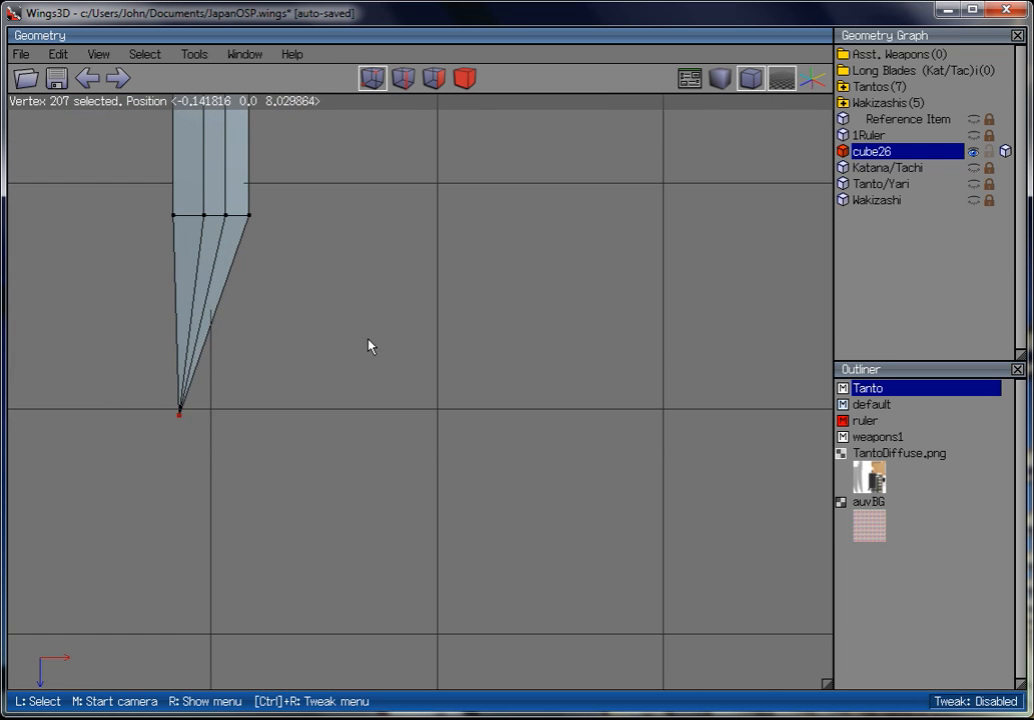
{"action": "key", "text": "Up"}
{"action": "key", "text": "Up"}
{"action": "key", "text": "Up"}
{"action": "key", "text": "Up"}
{"action": "scroll", "coordinate": [373, 365], "scroll_direction": "down", "scroll_amount": 1}
{"action": "key", "text": "Up"}
{"action": "key", "text": "Up"}
{"action": "left_click_drag", "start_coordinate": [373, 372], "coordinate": [106, 588], "text": "ctrl"}
{"action": "middle_click", "coordinate": [106, 588]}
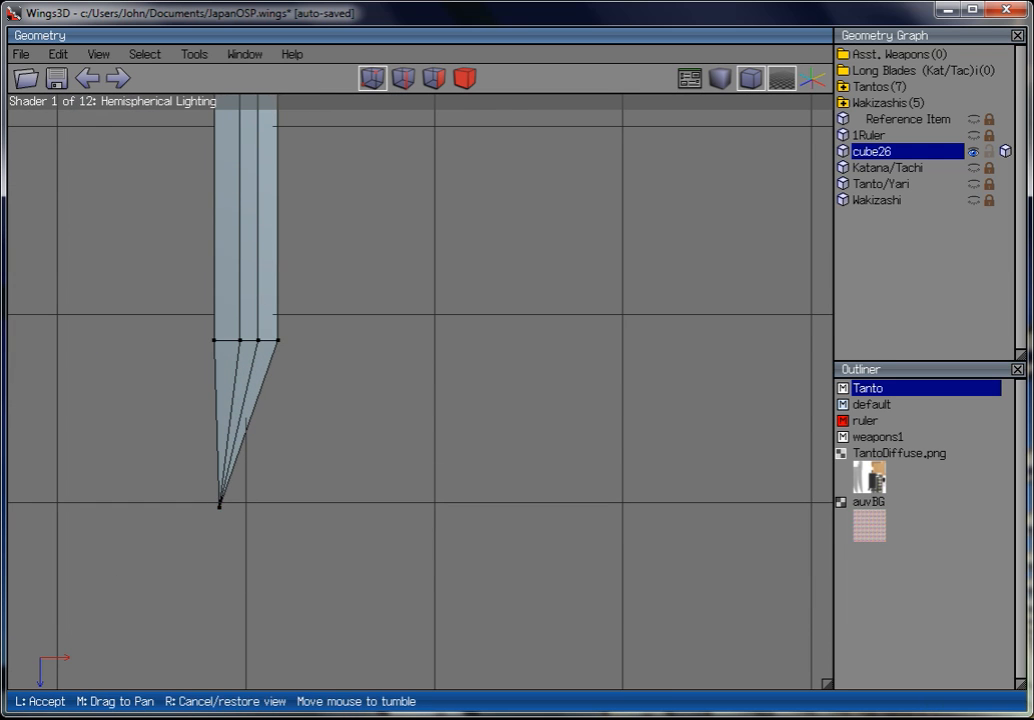
{"action": "left_click", "coordinate": [465, 328]}
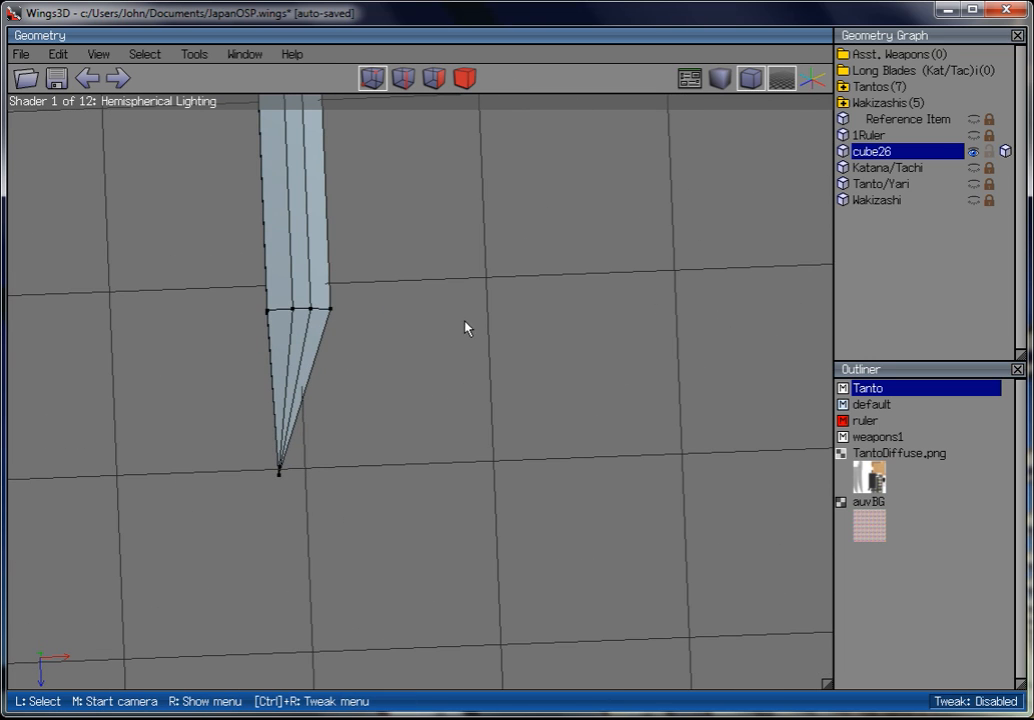
{"action": "key", "text": "z"}
Cut the tip's four ridge edges and its cutting edge in half.
{"action": "left_click", "coordinate": [404, 78]}
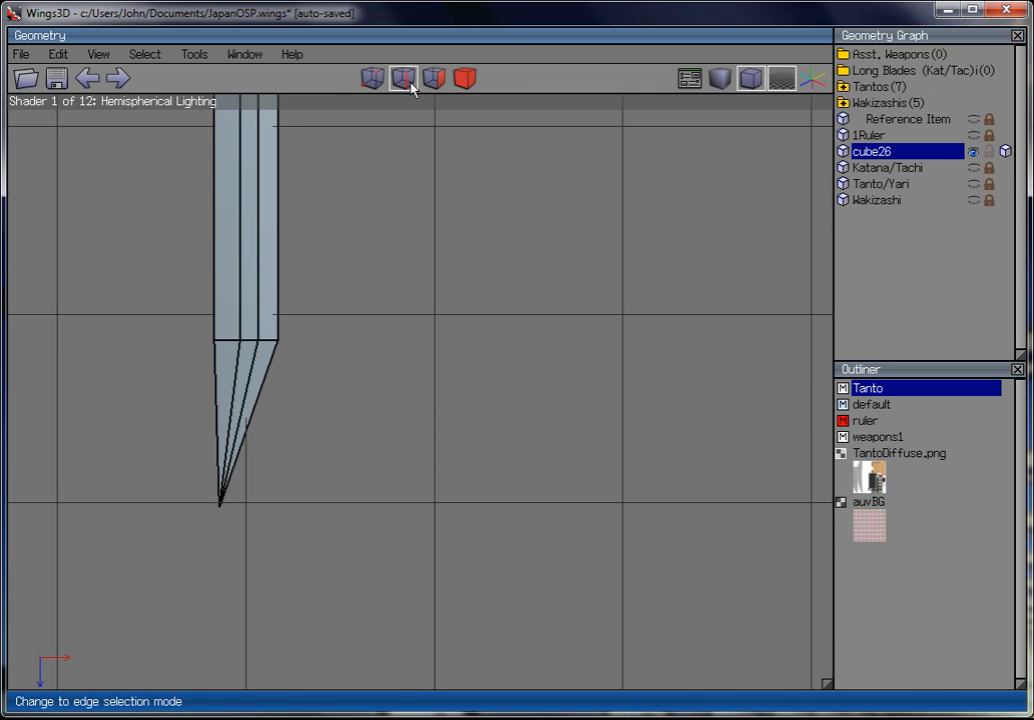
{"action": "left_click_drag", "start_coordinate": [231, 373], "coordinate": [232, 374]}
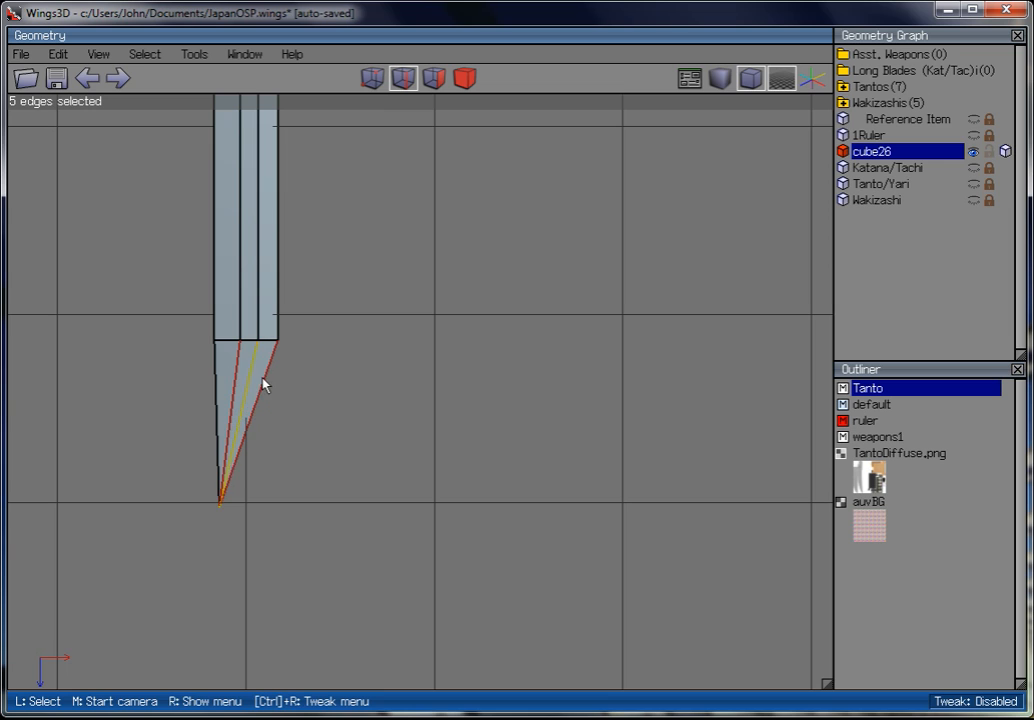
{"action": "key", "text": "v"}
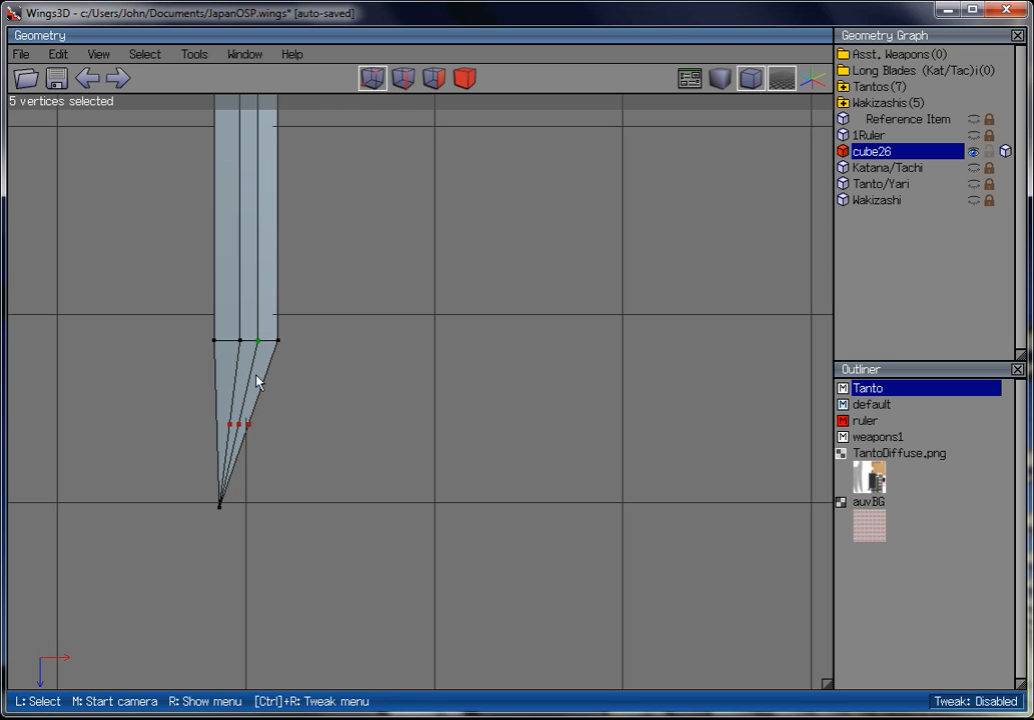
Connect the five new tip midpoints with each other and with the blunt side's two corner vertices, and clear the selection.
{"action": "left_click_drag", "start_coordinate": [207, 334], "coordinate": [249, 357]}
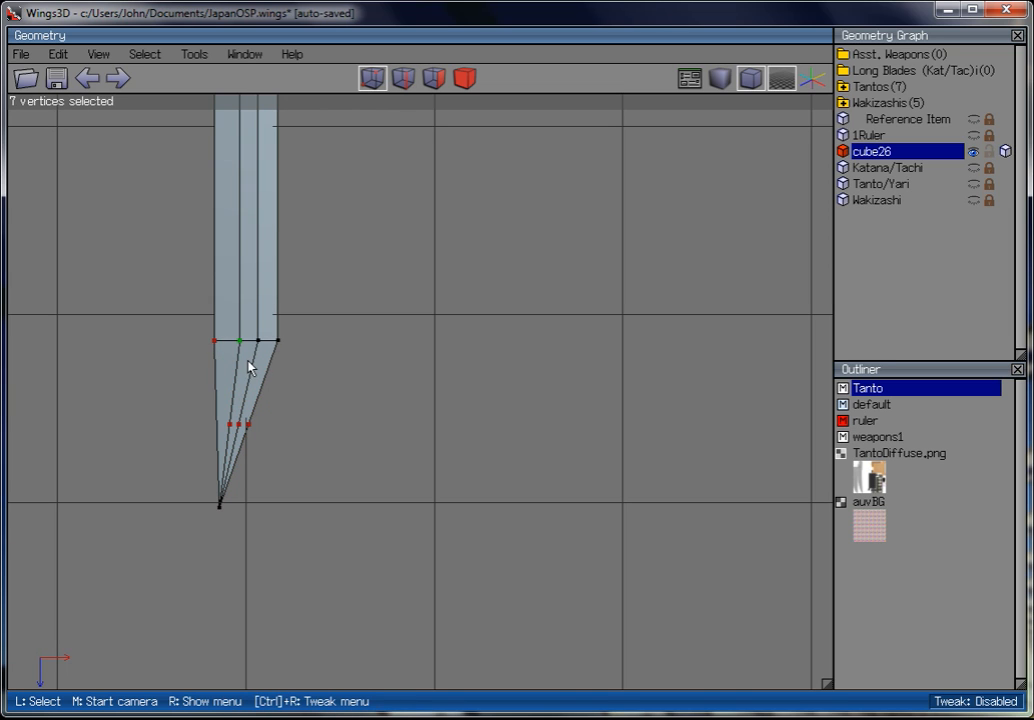
{"action": "left_click_drag", "start_coordinate": [347, 312], "coordinate": [5, 587]}
{"action": "left_click_drag", "start_coordinate": [372, 258], "coordinate": [150, 520]}
{"action": "left_click_drag", "start_coordinate": [415, 249], "coordinate": [160, 561]}
{"action": "left_click_drag", "start_coordinate": [385, 231], "coordinate": [138, 538], "text": "ctrl"}
{"action": "scroll", "coordinate": [277, 418], "scroll_direction": "up", "scroll_amount": 1}
{"action": "left_click_drag", "start_coordinate": [250, 400], "coordinate": [185, 460]}
{"action": "right_click", "coordinate": [387, 331]}
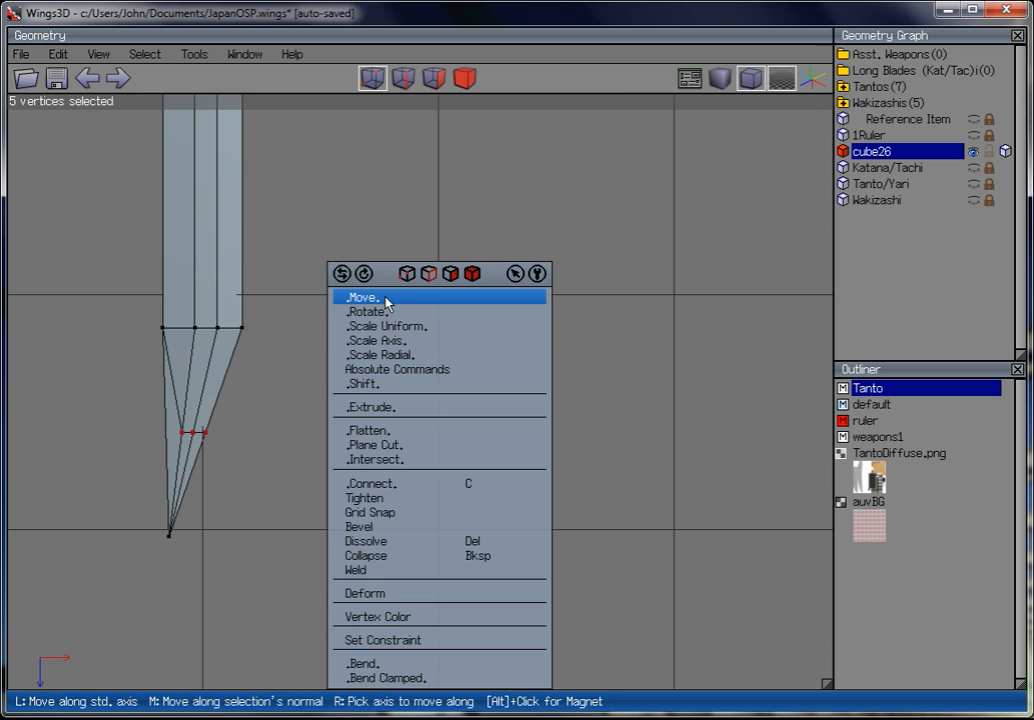
{"action": "left_click", "coordinate": [385, 298]}
{"action": "left_click", "coordinate": [411, 331]}
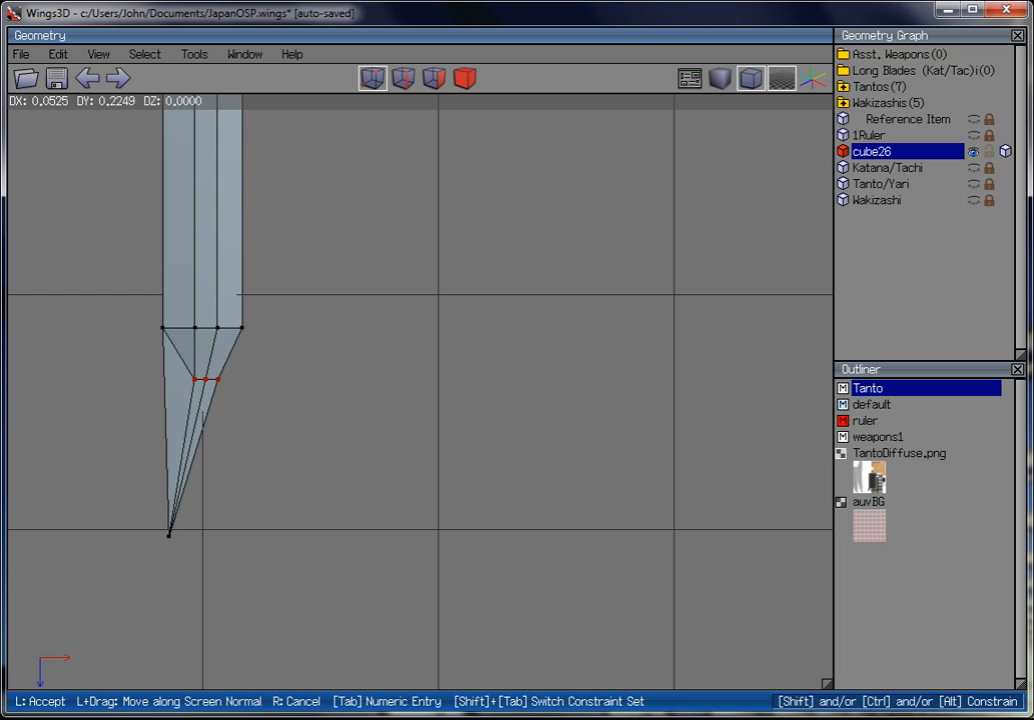
{"action": "left_click", "coordinate": [381, 346]}
{"action": "key", "text": "ctrl+z"}
{"action": "left_click_drag", "start_coordinate": [237, 405], "coordinate": [192, 438]}
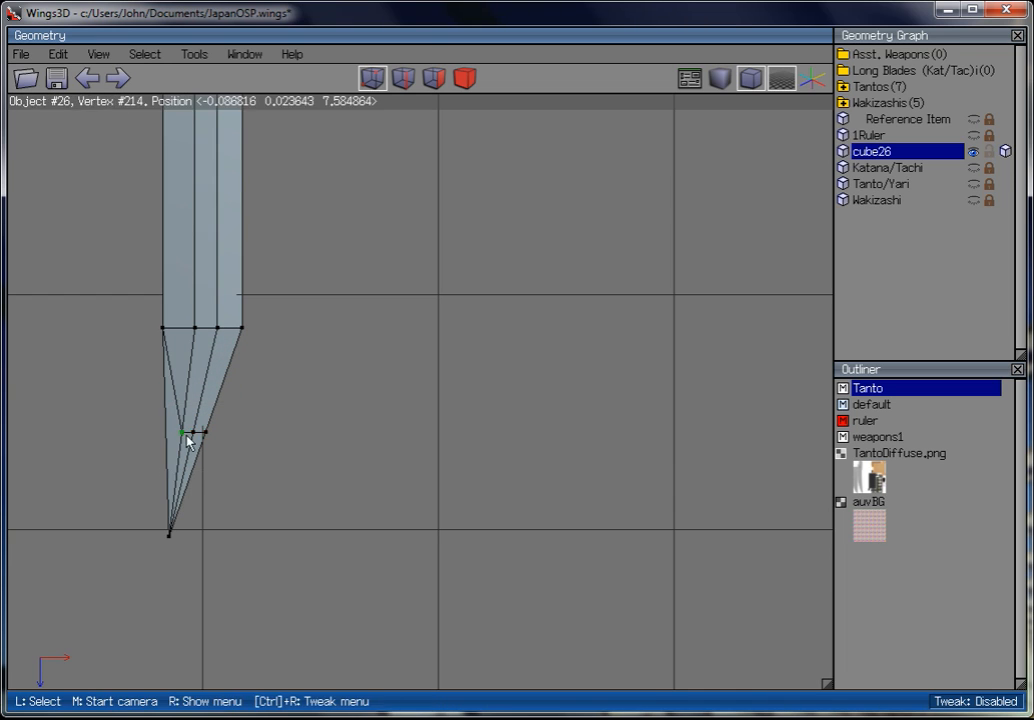
Move the new midpoint vertex on the tip's cutting edge freely outward to round the edge's profile, and deselect it.
{"action": "left_click", "coordinate": [204, 433]}
{"action": "left_click", "coordinate": [341, 297]}
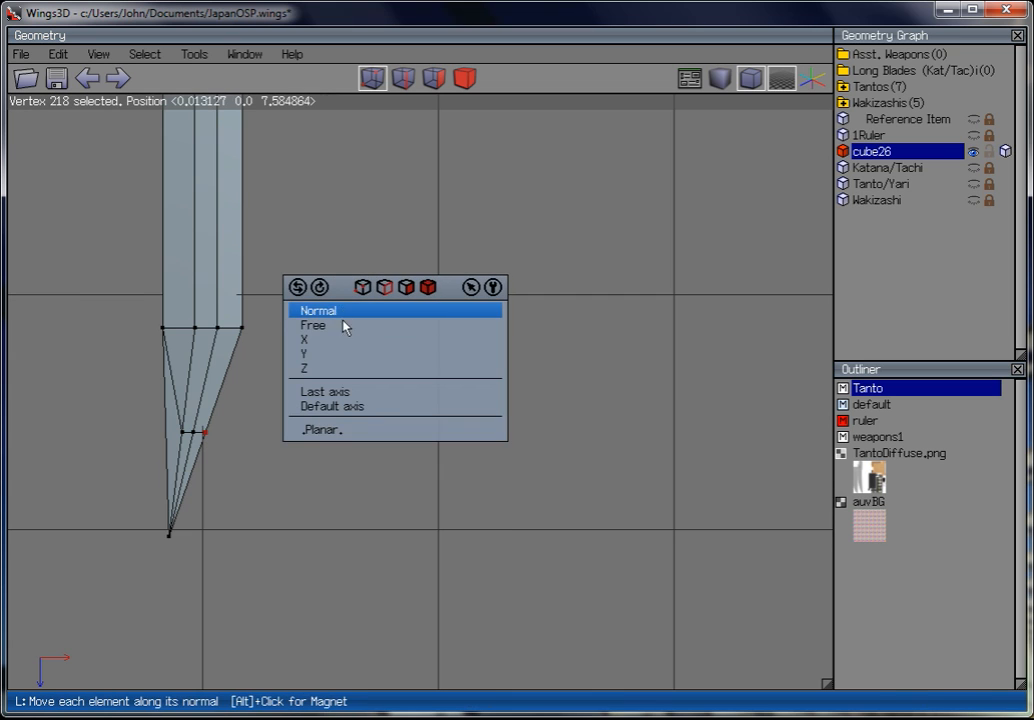
{"action": "left_click", "coordinate": [342, 310]}
{"action": "left_click", "coordinate": [342, 322]}
{"action": "left_click_drag", "start_coordinate": [322, 350], "coordinate": [127, 561]}
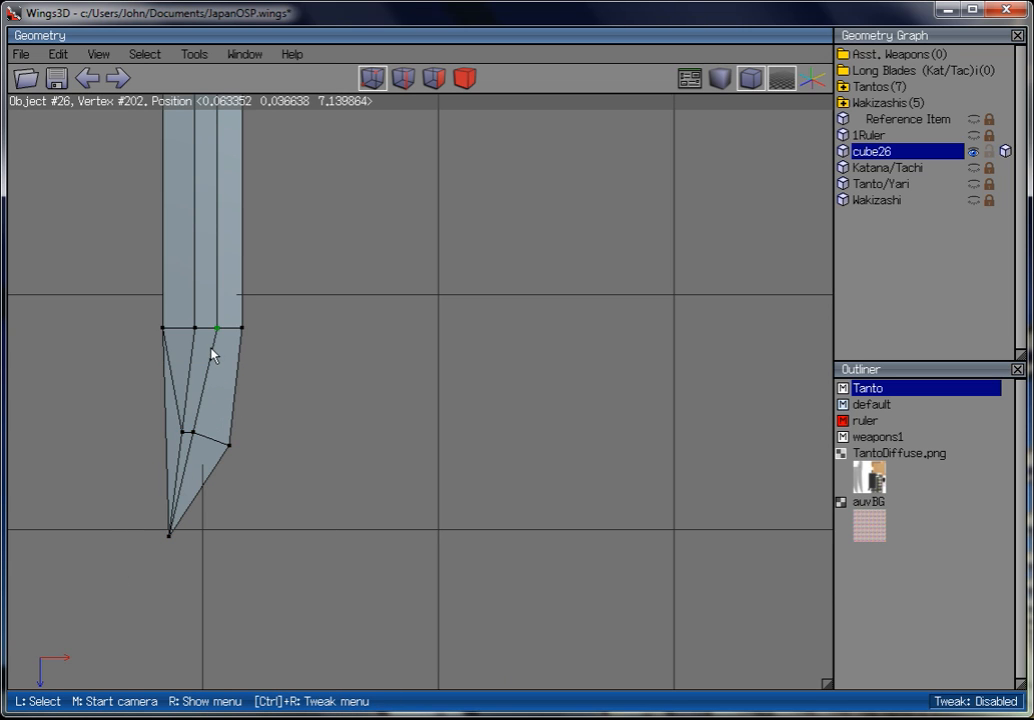
Move the four inner tip vertices on the ridge lines freely by about 0.06 toward the cutting edge.
{"action": "left_click_drag", "start_coordinate": [212, 356], "coordinate": [180, 430]}
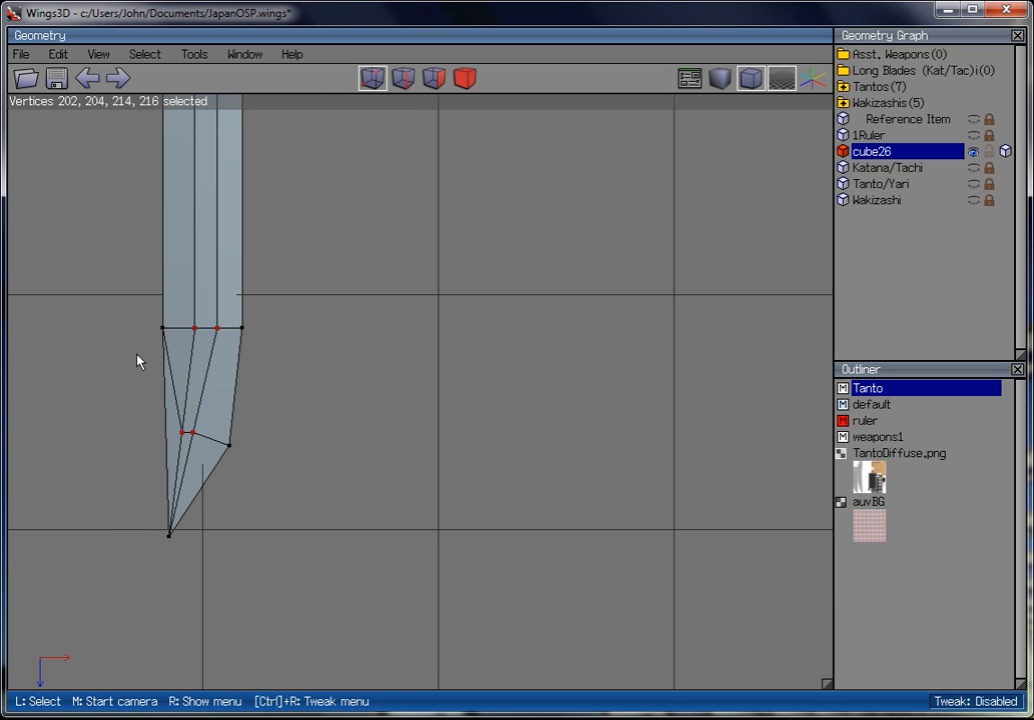
{"action": "left_click_drag", "start_coordinate": [81, 252], "coordinate": [330, 552], "text": "ctrl"}
{"action": "left_click_drag", "start_coordinate": [199, 405], "coordinate": [179, 458]}
{"action": "right_click", "coordinate": [333, 397]}
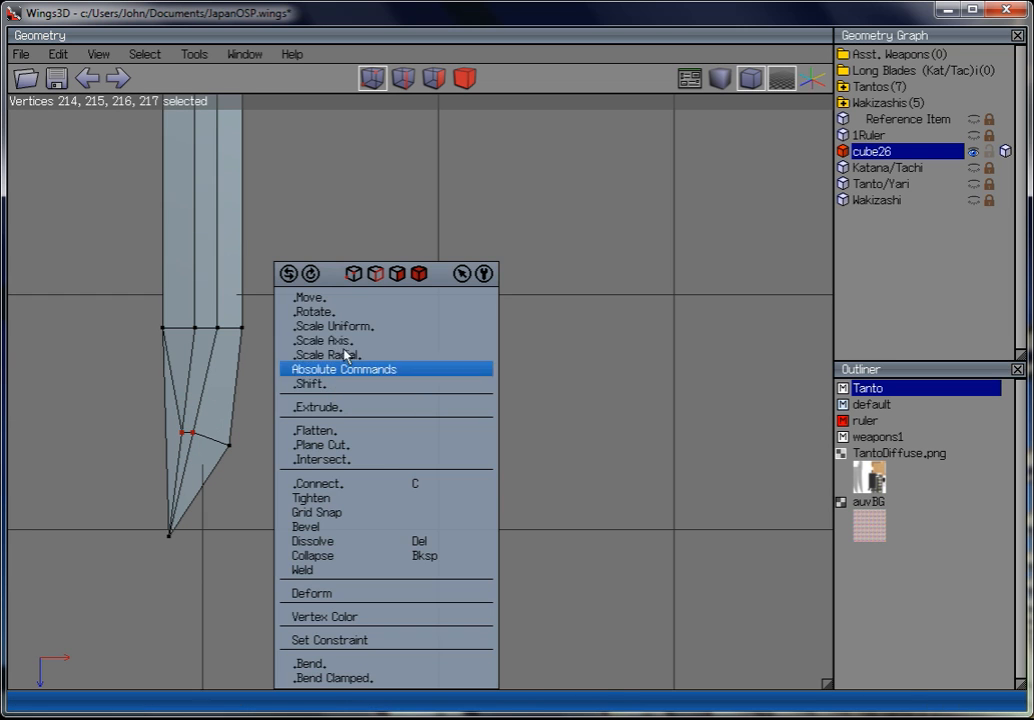
{"action": "left_click", "coordinate": [353, 300]}
{"action": "left_click", "coordinate": [342, 340]}
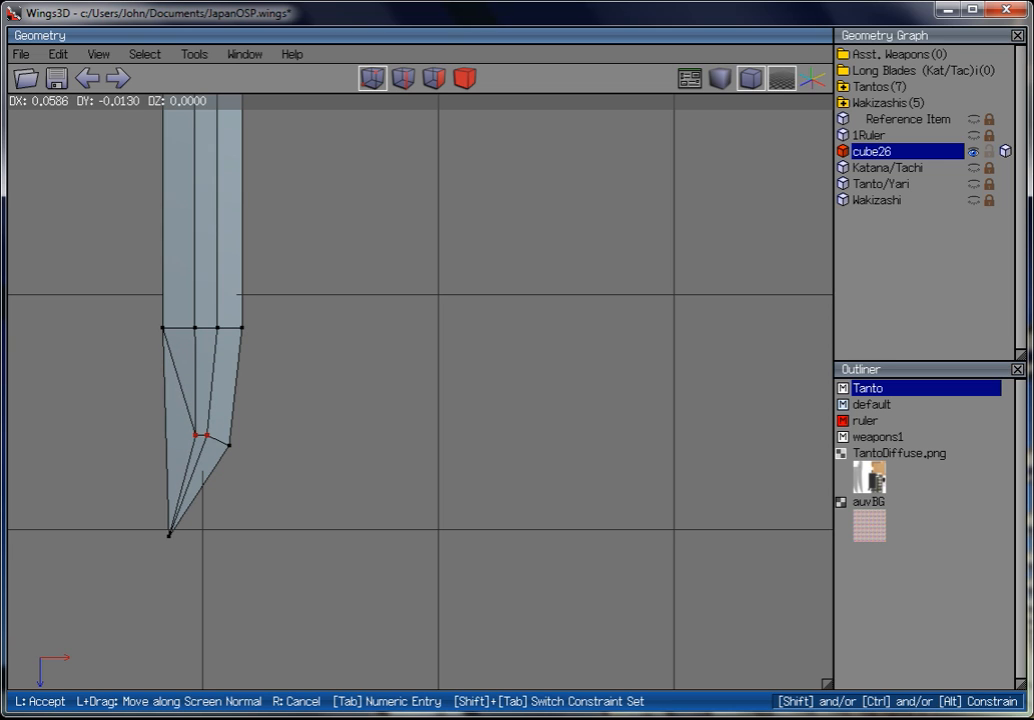
{"action": "left_click", "coordinate": [291, 381]}
Move the two inner tip vertices nearest the blunt side freely toward the blunt side and the hilt, and deselect them.
{"action": "left_click_drag", "start_coordinate": [291, 381], "coordinate": [202, 470]}
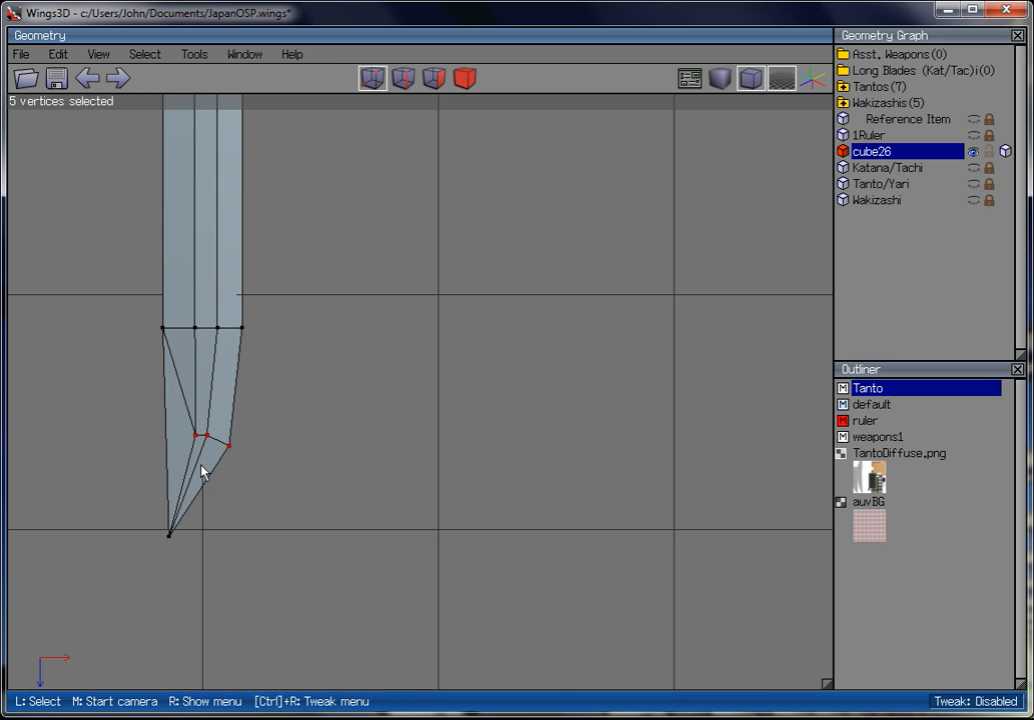
{"action": "left_click_drag", "start_coordinate": [266, 390], "coordinate": [203, 480], "text": "ctrl"}
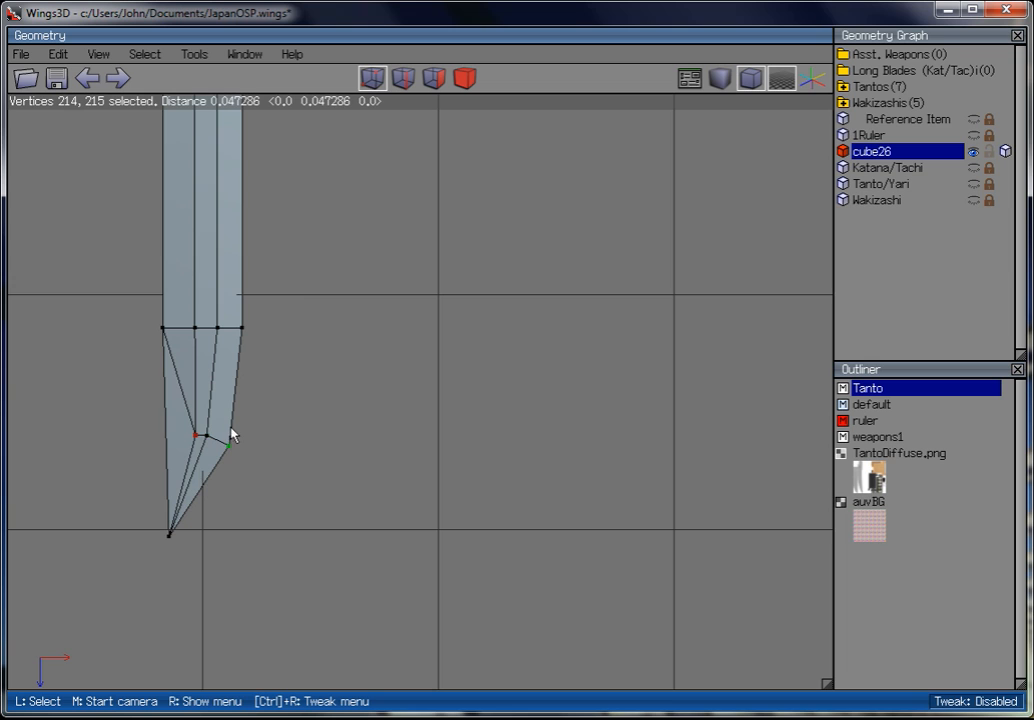
{"action": "right_click", "coordinate": [368, 351]}
{"action": "left_click", "coordinate": [376, 295]}
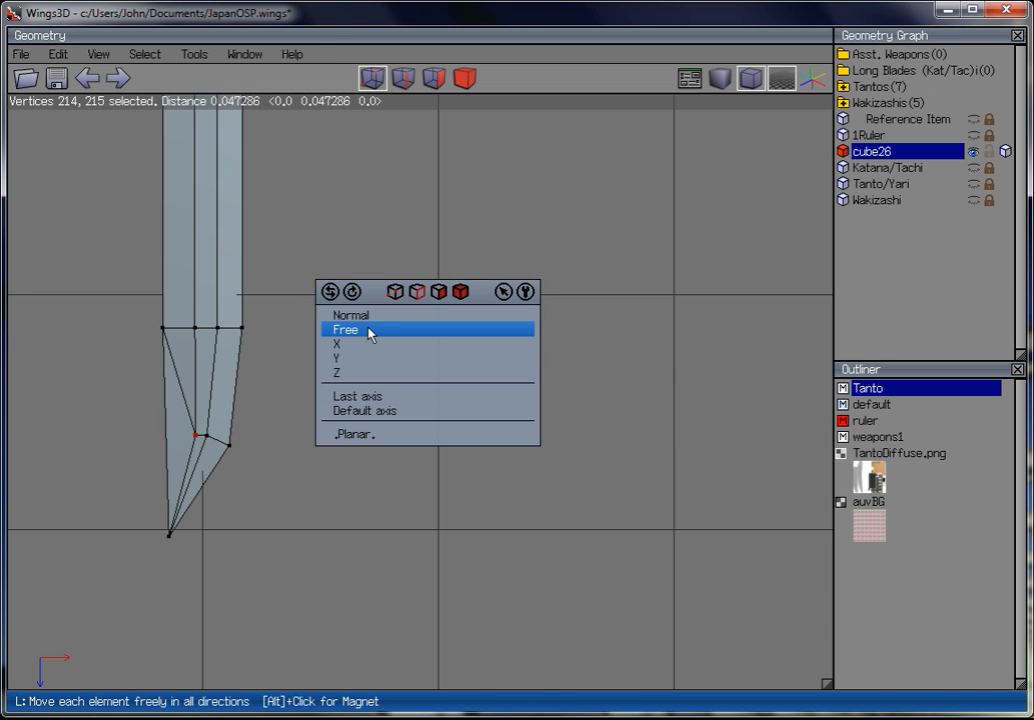
{"action": "left_click", "coordinate": [369, 332]}
{"action": "left_click", "coordinate": [369, 335]}
{"action": "left_click_drag", "start_coordinate": [385, 311], "coordinate": [5, 618]}
Cut the tip's two blunt-side edges in half, connect their midpoints to the adjacent inner tip vertices, and clear the selection.
{"action": "left_click", "coordinate": [403, 80]}
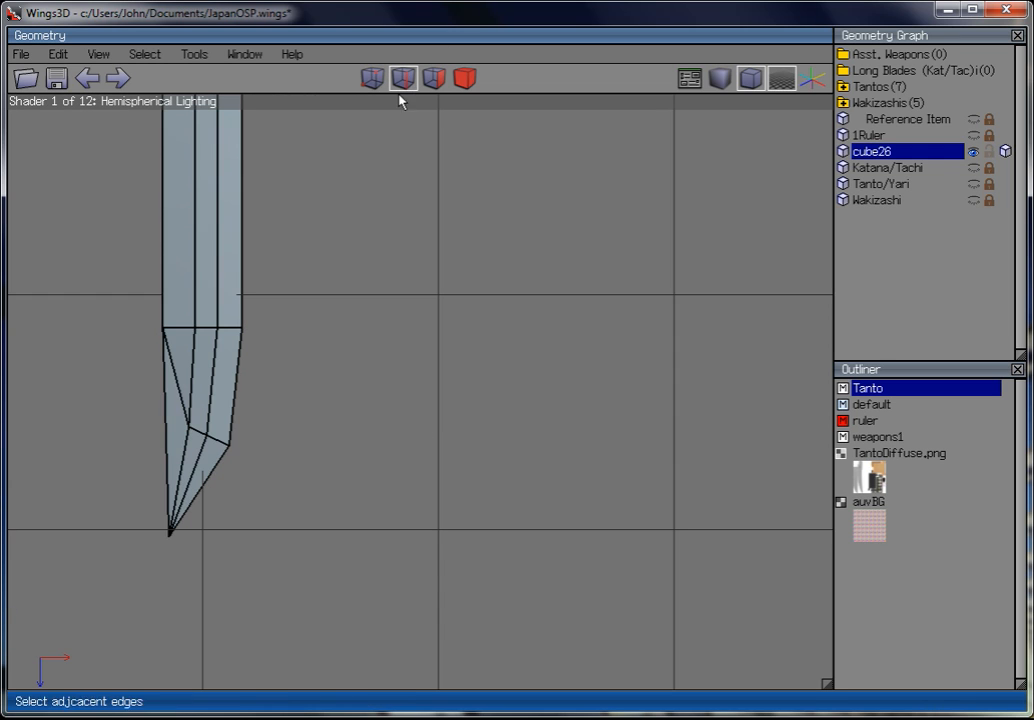
{"action": "left_click", "coordinate": [170, 473]}
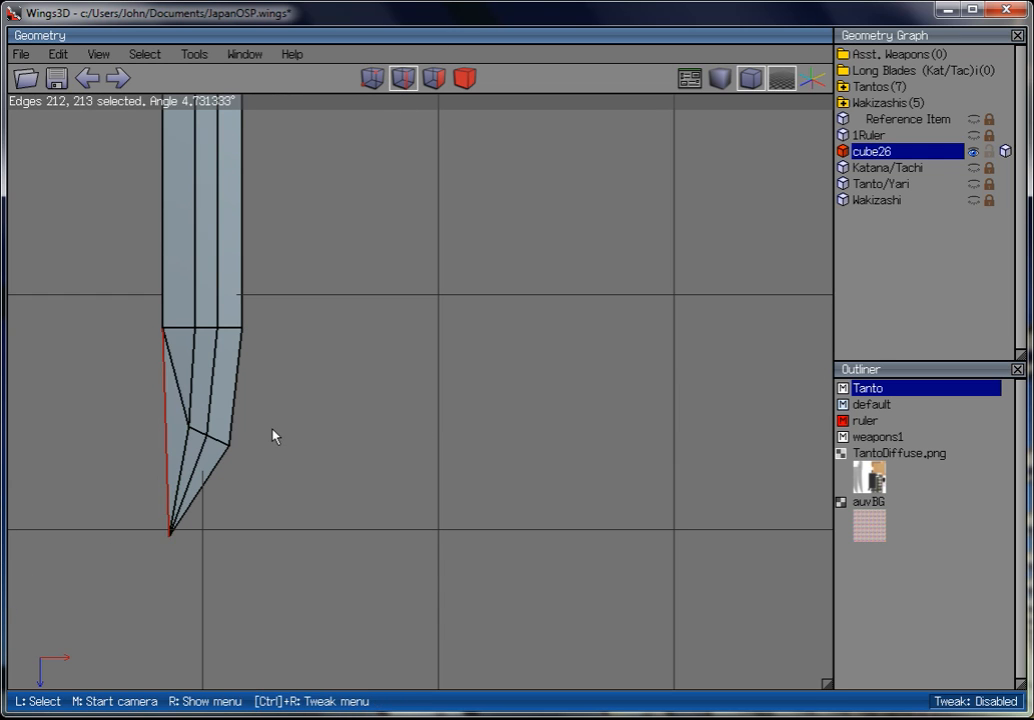
{"action": "key", "text": "2"}
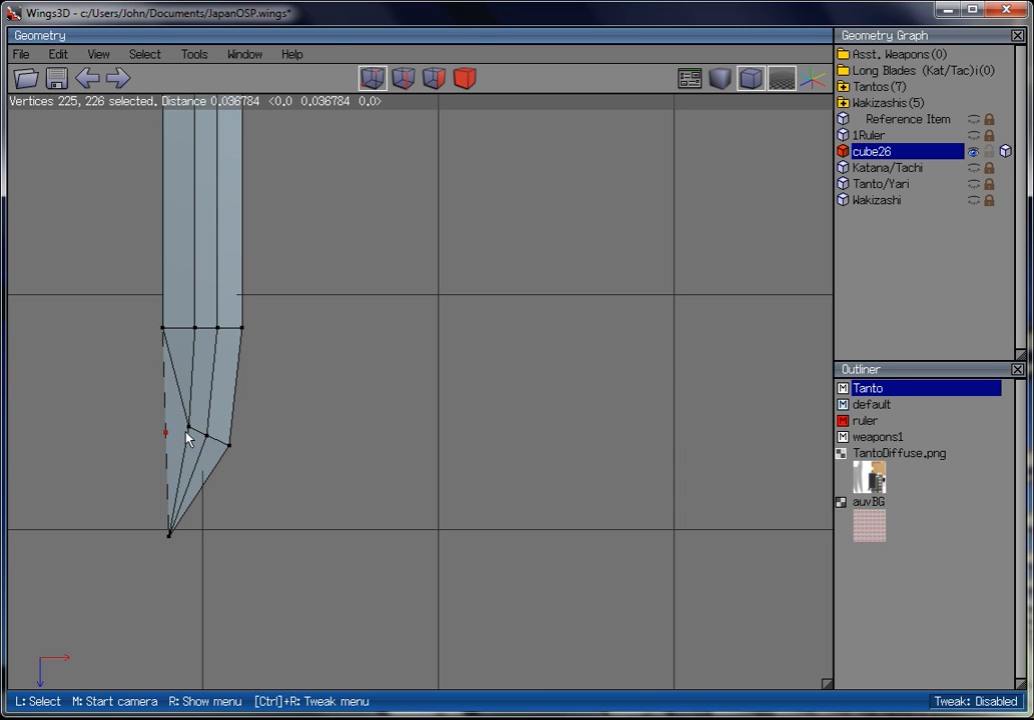
{"action": "left_click_drag", "start_coordinate": [189, 409], "coordinate": [178, 440]}
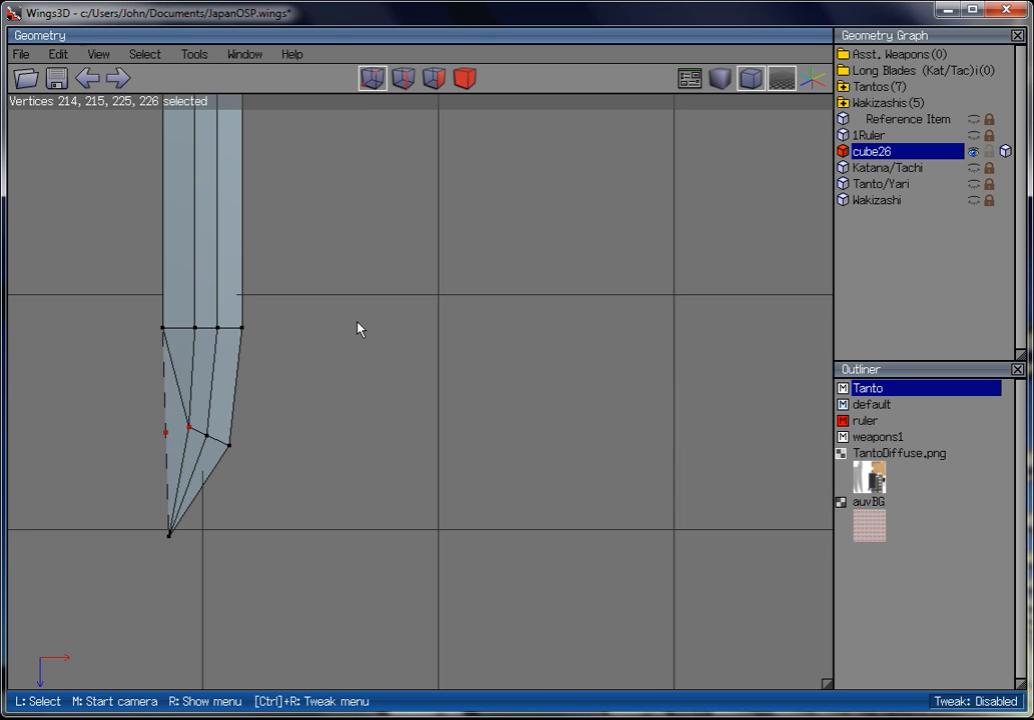
{"action": "key", "text": "c"}
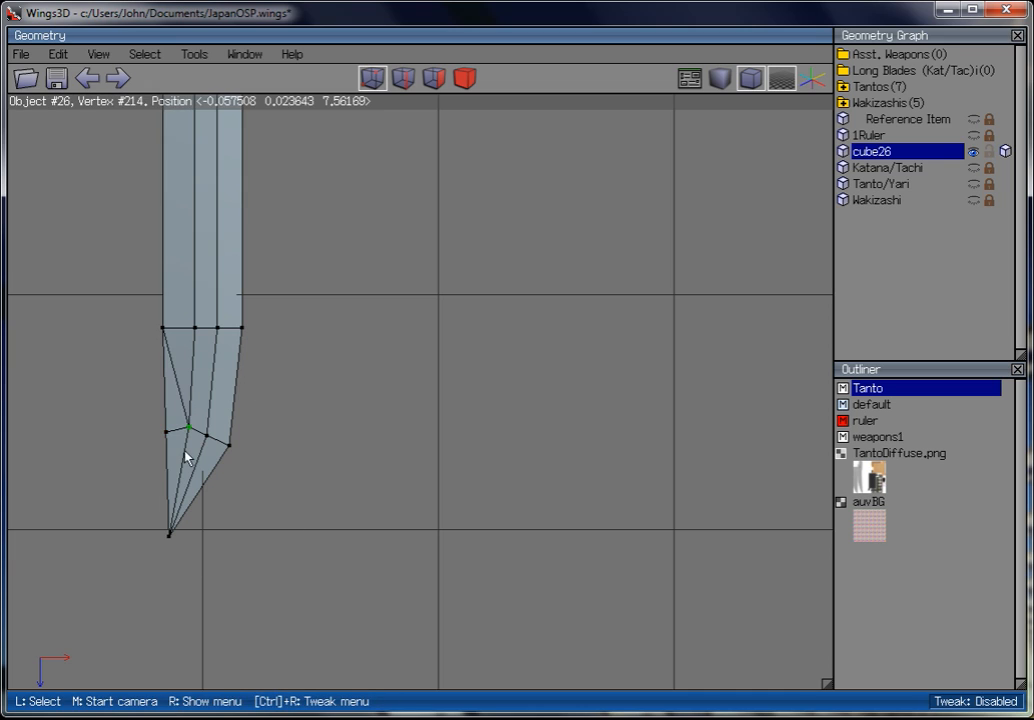
{"action": "left_click_drag", "start_coordinate": [212, 400], "coordinate": [185, 432]}
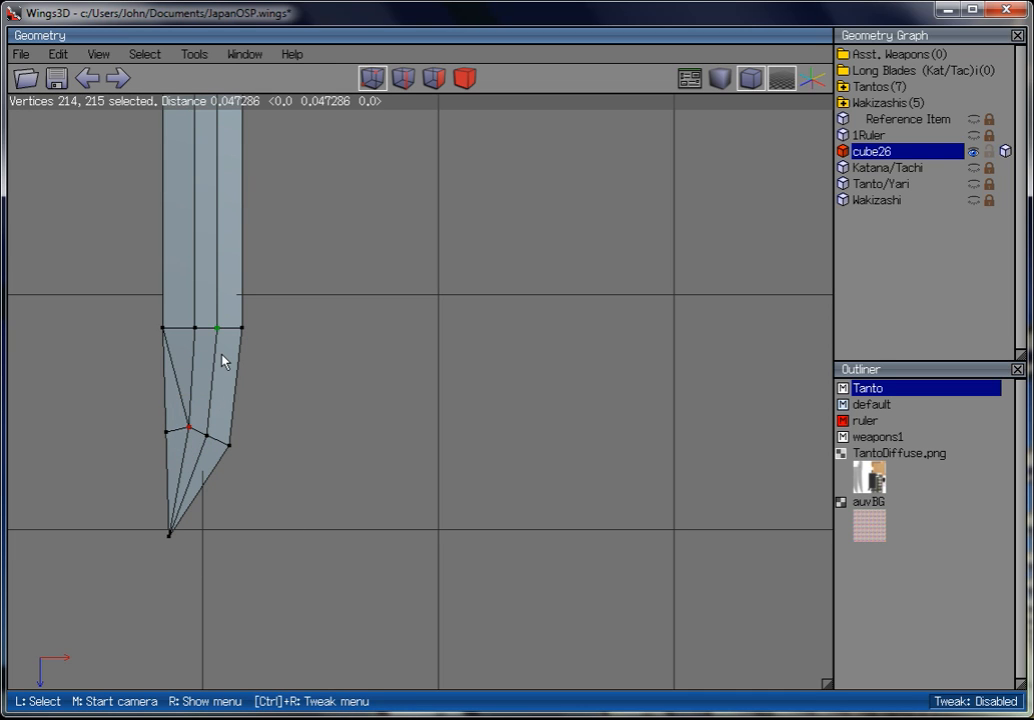
{"action": "left_click_drag", "start_coordinate": [228, 364], "coordinate": [166, 489]}
{"action": "left_click_drag", "start_coordinate": [300, 284], "coordinate": [36, 580]}
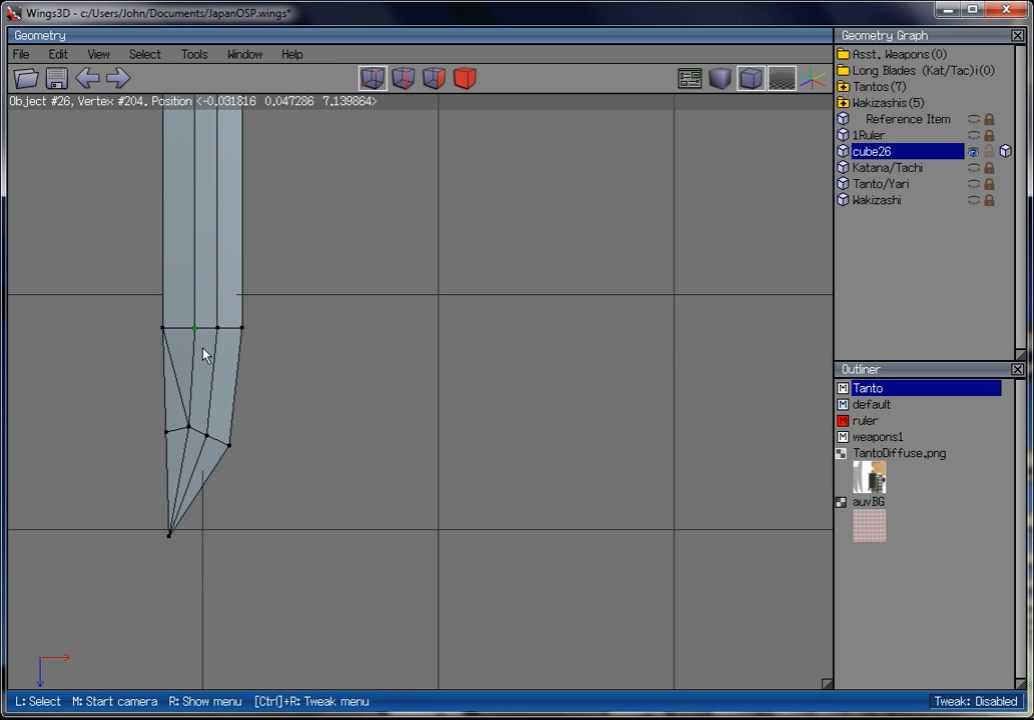
Delete the diagonal edges running from the tip base's blunt-side corners to the nearest inner tip vertices.
{"action": "scroll", "coordinate": [245, 346], "scroll_direction": "up", "scroll_amount": 2}
{"action": "scroll", "coordinate": [245, 348], "scroll_direction": "down", "scroll_amount": 1}
{"action": "middle_click_drag", "start_coordinate": [312, 392], "coordinate": [440, 407]}
{"action": "scroll", "coordinate": [440, 407], "scroll_direction": "up", "scroll_amount": 1}
{"action": "scroll", "coordinate": [441, 408], "scroll_direction": "left", "scroll_amount": 2, "text": "shift"}
{"action": "scroll", "coordinate": [434, 408], "scroll_direction": "up", "scroll_amount": 2}
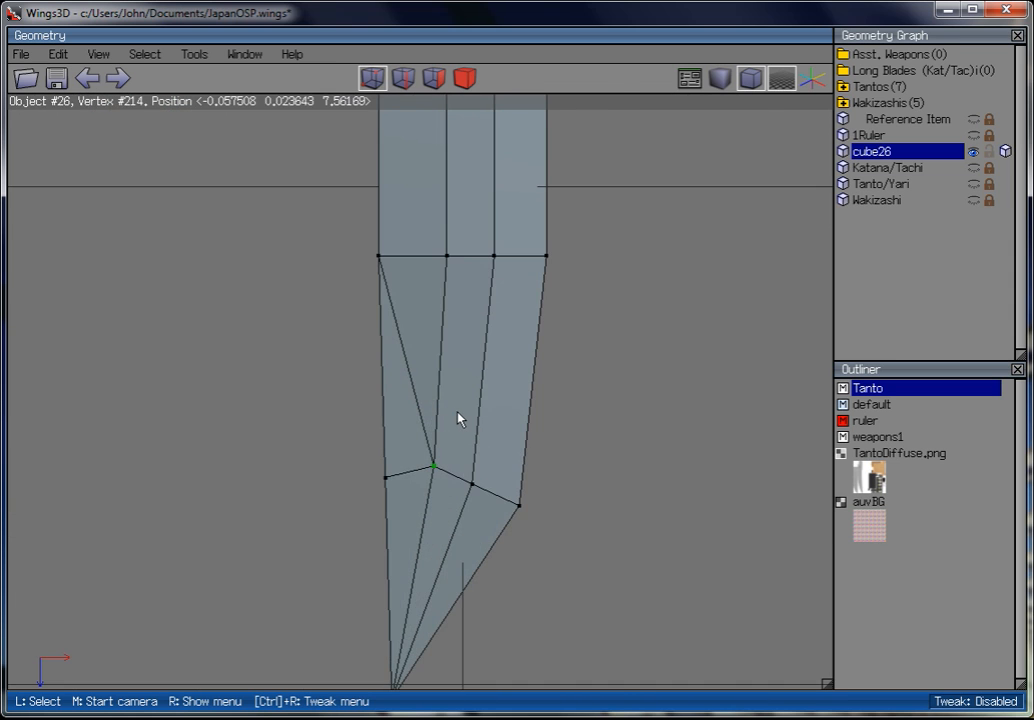
{"action": "left_click", "coordinate": [403, 78]}
{"action": "left_click_drag", "start_coordinate": [404, 372], "coordinate": [400, 388]}
{"action": "key", "text": "BackSpace"}
{"action": "left_click", "coordinate": [388, 90]}
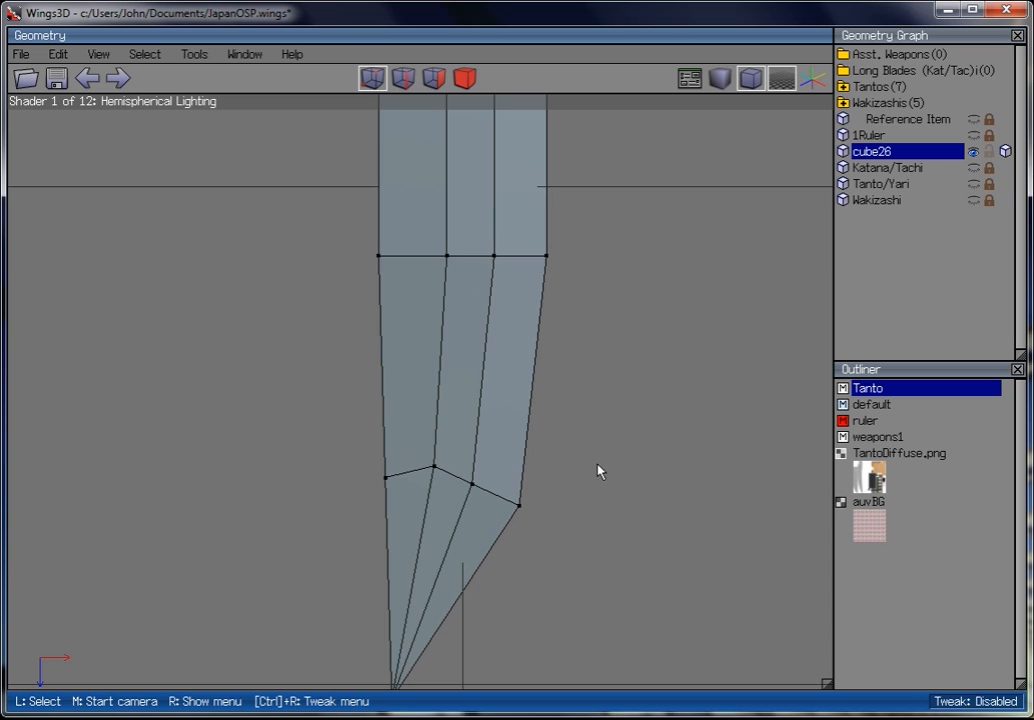
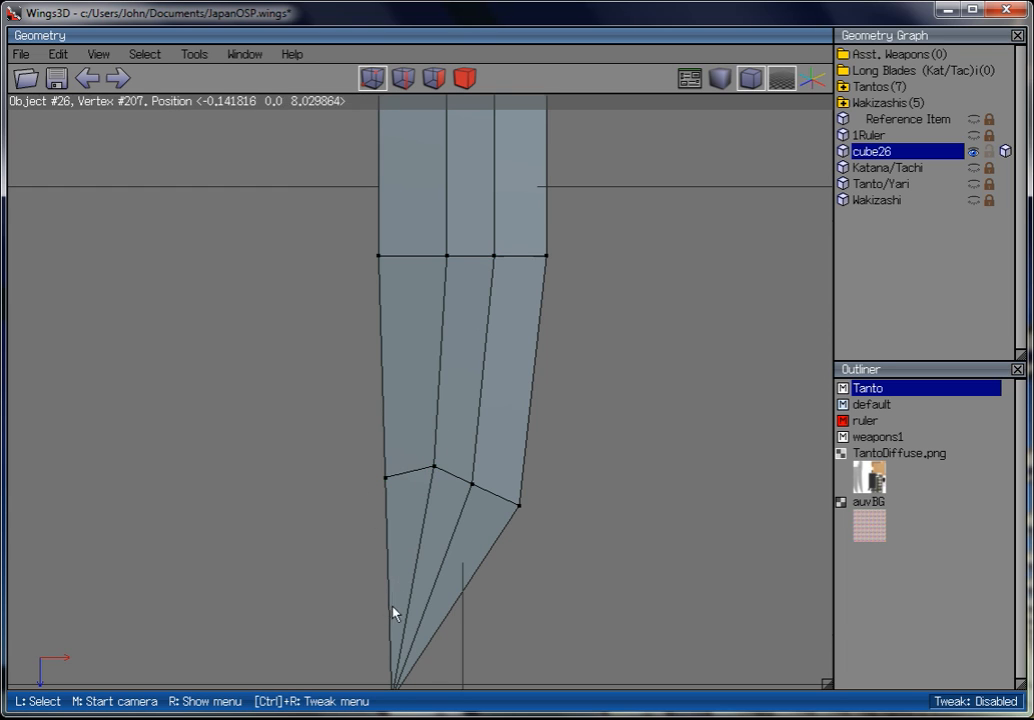
Connect the blunt-side midpoint vertices to the ridge vertices nearest the blunt side at the tip's base, and clear the selection.
{"action": "scroll", "coordinate": [392, 613], "scroll_direction": "down", "scroll_amount": 1}
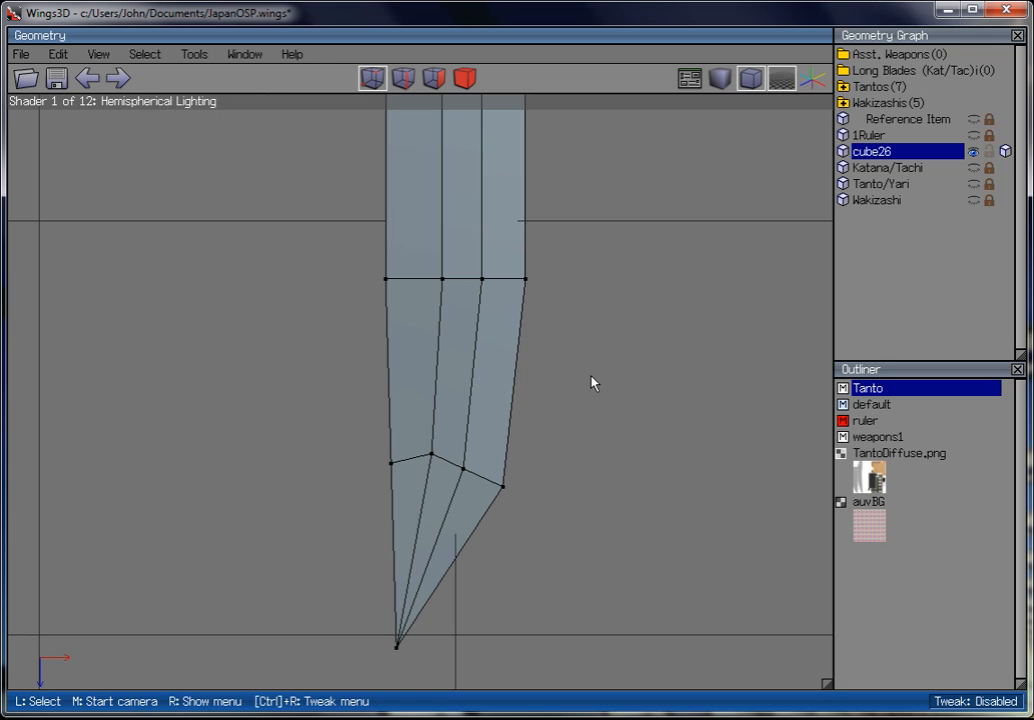
{"action": "scroll", "coordinate": [571, 363], "scroll_direction": "up", "scroll_amount": 1}
{"action": "scroll", "coordinate": [571, 363], "scroll_direction": "down", "scroll_amount": 11}
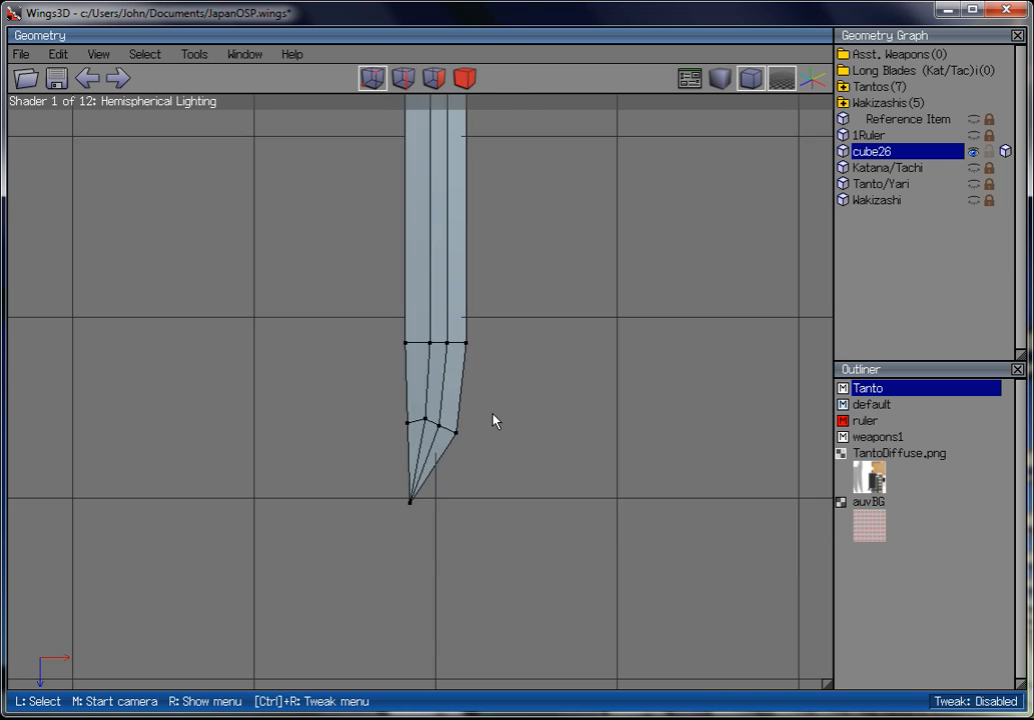
{"action": "scroll", "coordinate": [494, 415], "scroll_direction": "up", "scroll_amount": 8}
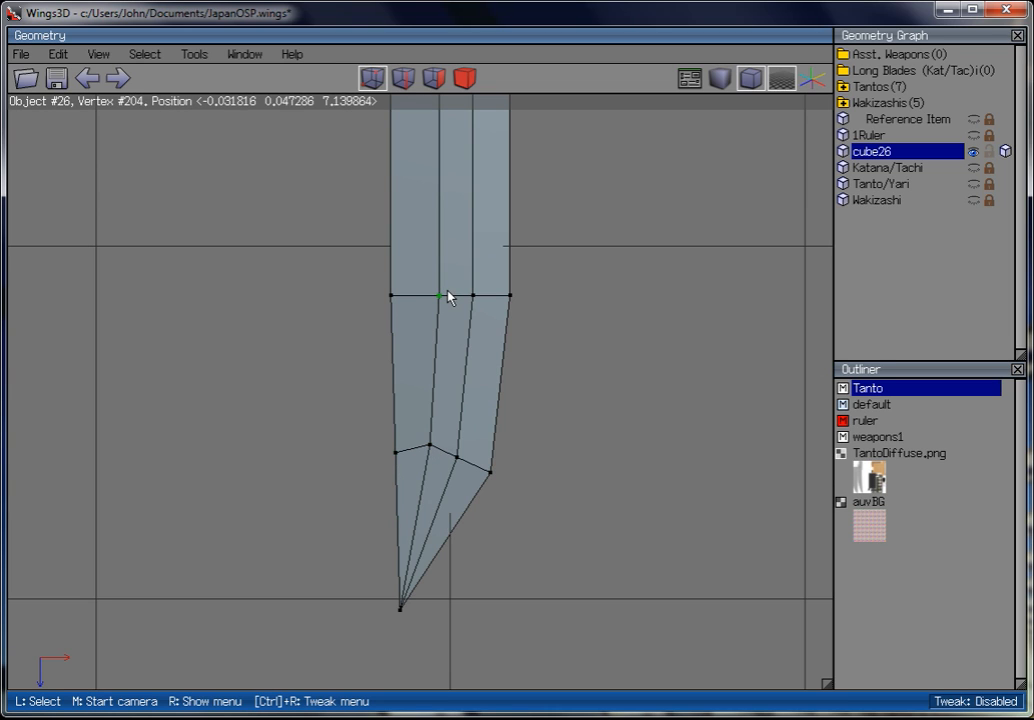
{"action": "left_click_drag", "start_coordinate": [449, 288], "coordinate": [428, 335]}
{"action": "left_click_drag", "start_coordinate": [381, 438], "coordinate": [413, 473]}
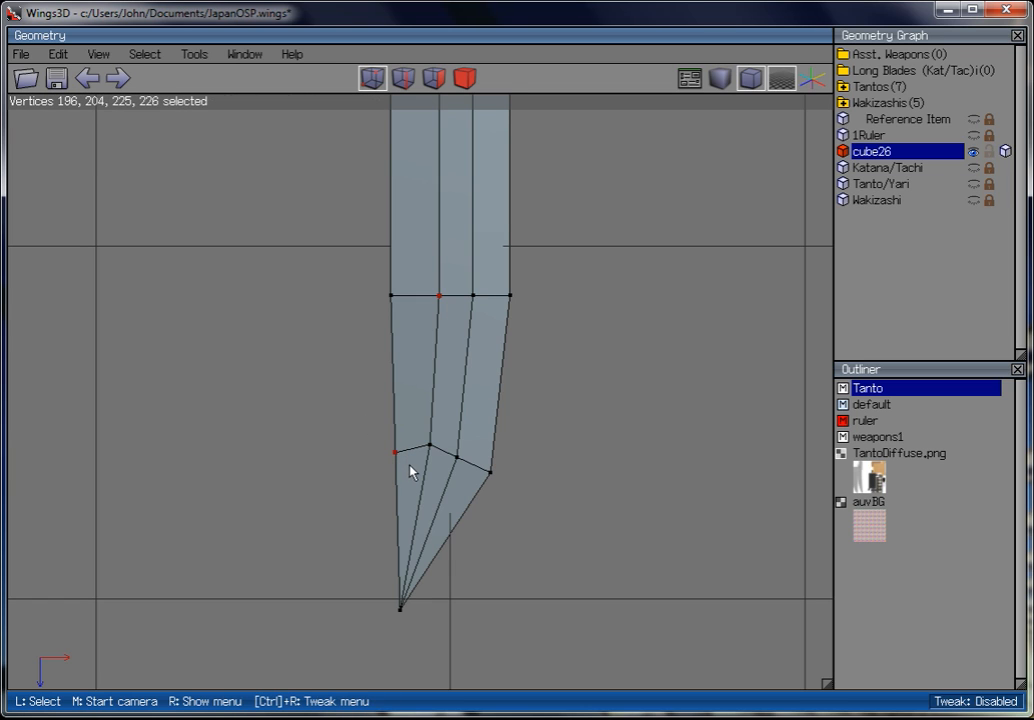
{"action": "left_click_drag", "start_coordinate": [572, 222], "coordinate": [240, 642]}
{"action": "left_click_drag", "start_coordinate": [619, 224], "coordinate": [249, 663], "text": "ctrl"}
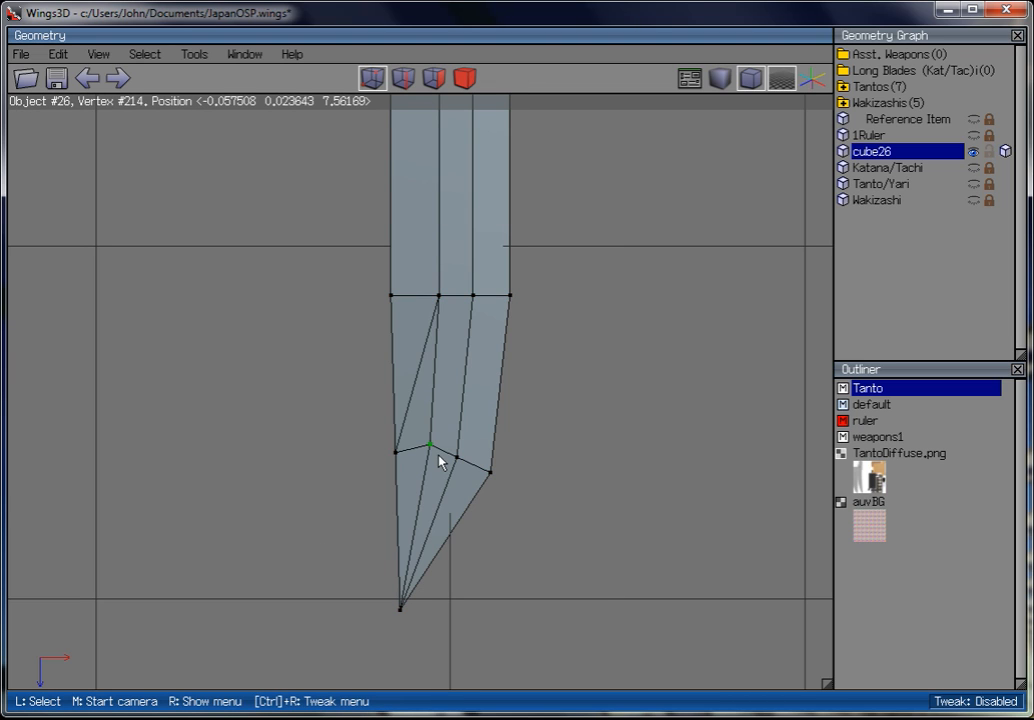
Delete the inner tip vertices nearest the blunt side and the leftover diagonals from the tip's base to the second ridge line.
{"action": "left_click_drag", "start_coordinate": [429, 431], "coordinate": [424, 462]}
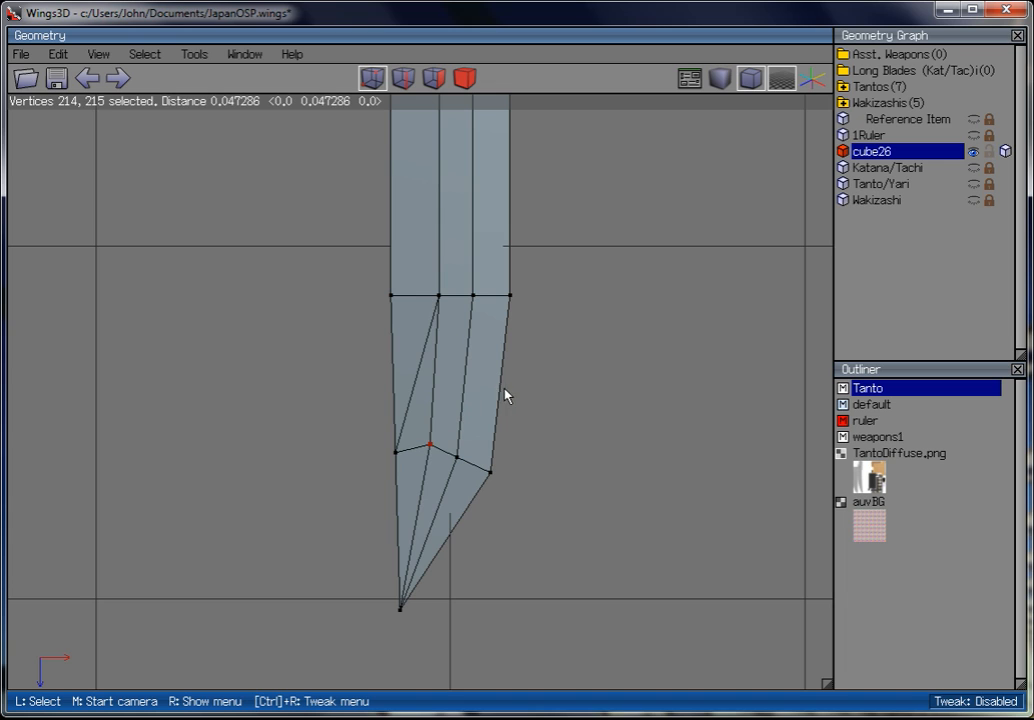
{"action": "key", "text": "BackSpace"}
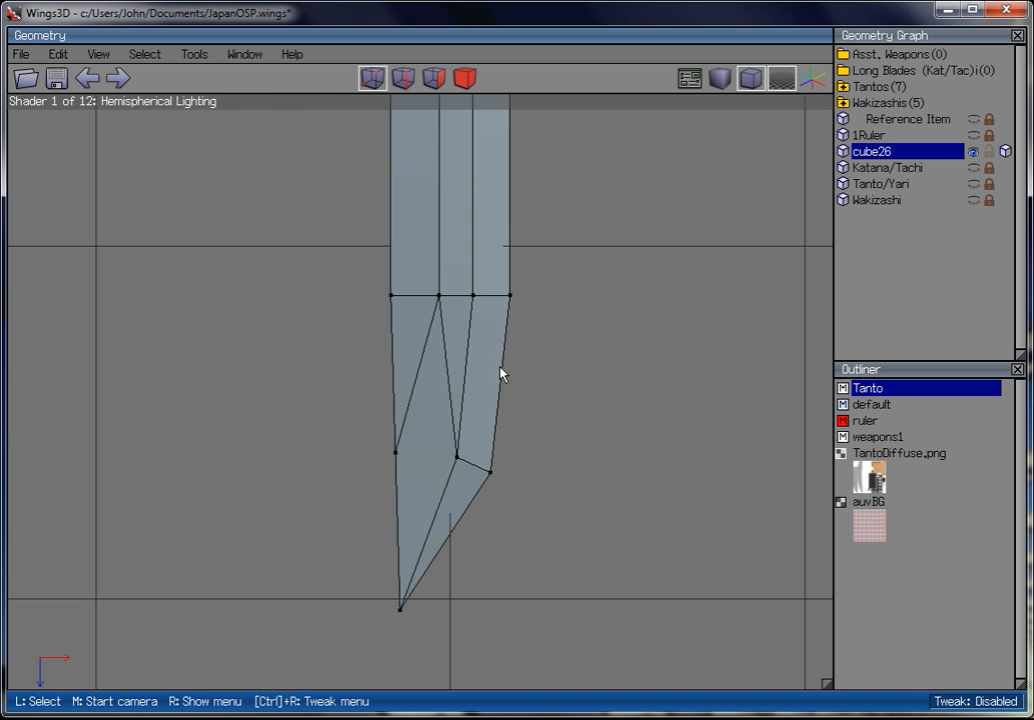
{"action": "left_click", "coordinate": [400, 78]}
{"action": "left_click_drag", "start_coordinate": [444, 388], "coordinate": [454, 399]}
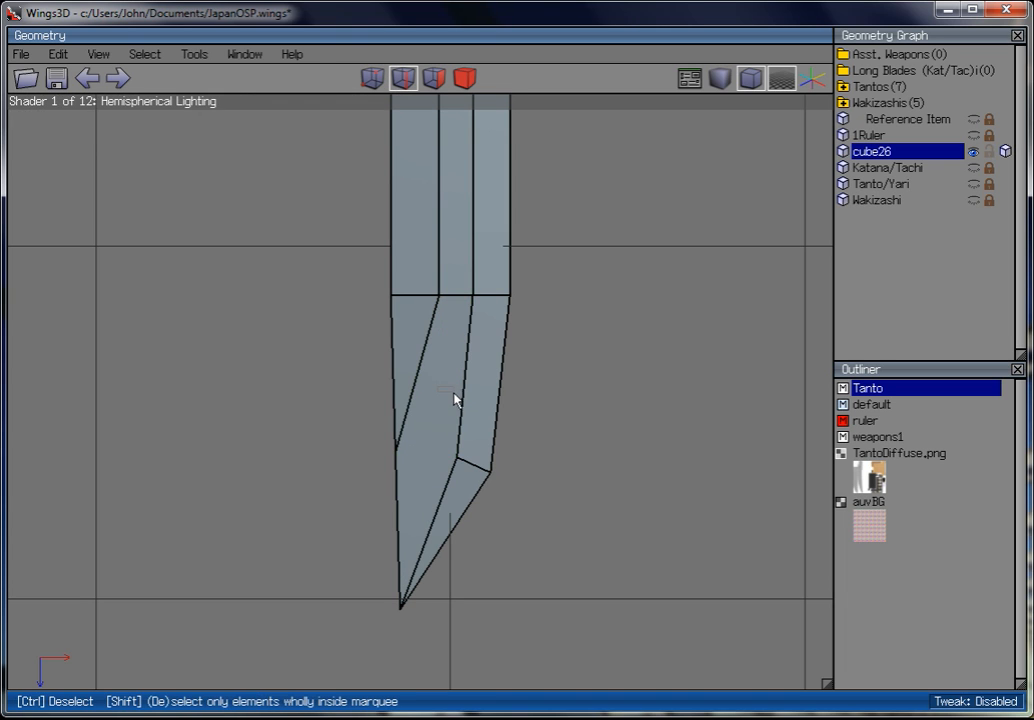
{"action": "left_click_drag", "start_coordinate": [561, 288], "coordinate": [521, 350]}
{"action": "left_click_drag", "start_coordinate": [611, 278], "coordinate": [345, 545]}
{"action": "left_click_drag", "start_coordinate": [582, 145], "coordinate": [230, 507], "text": "ctrl"}
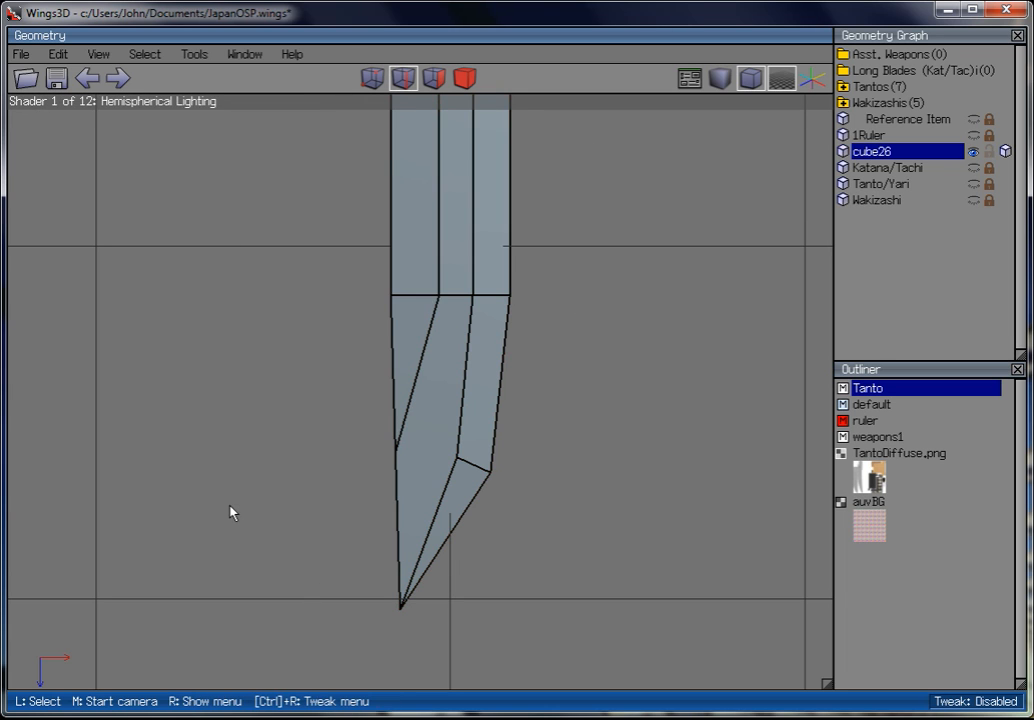
Cut the lower blunt-side tip edges in half and connect their midpoints to the second ridge line's vertices at the tip's base.
{"action": "left_click_drag", "start_coordinate": [365, 473], "coordinate": [424, 519]}
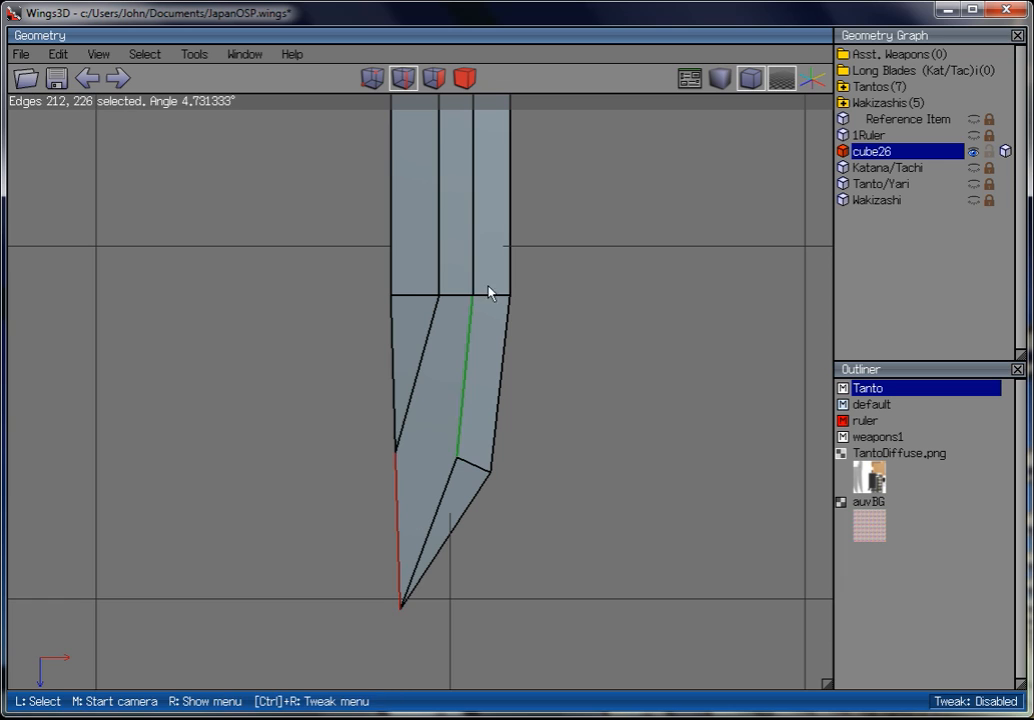
{"action": "key", "text": "v"}
{"action": "left_click_drag", "start_coordinate": [483, 281], "coordinate": [463, 342]}
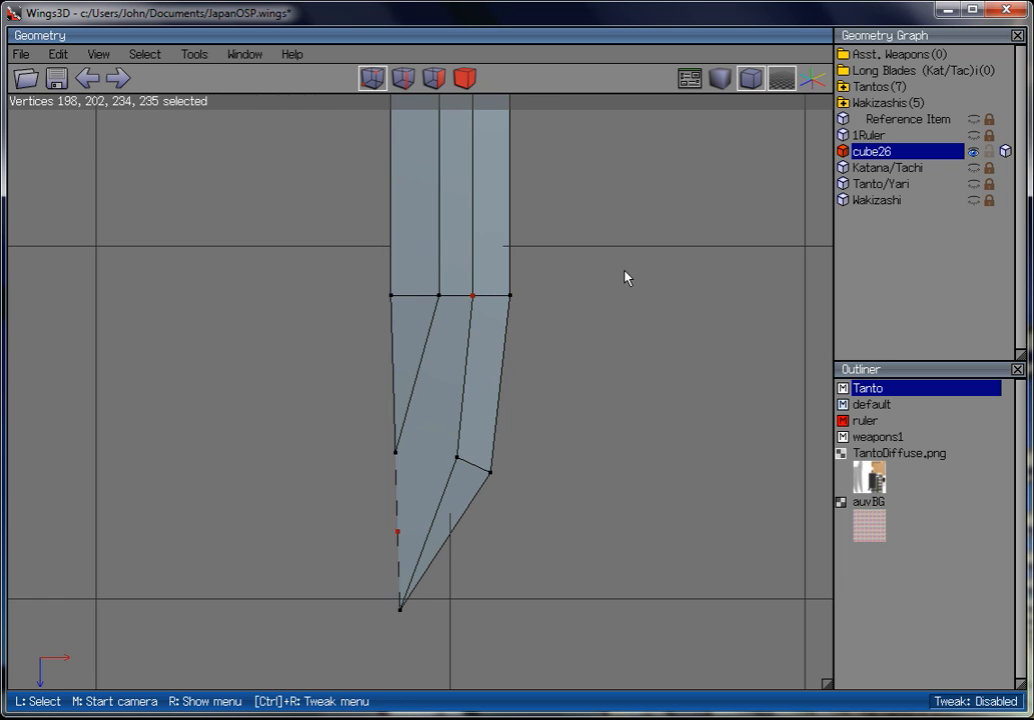
{"action": "left_click_drag", "start_coordinate": [575, 261], "coordinate": [240, 622], "text": "ctrl"}
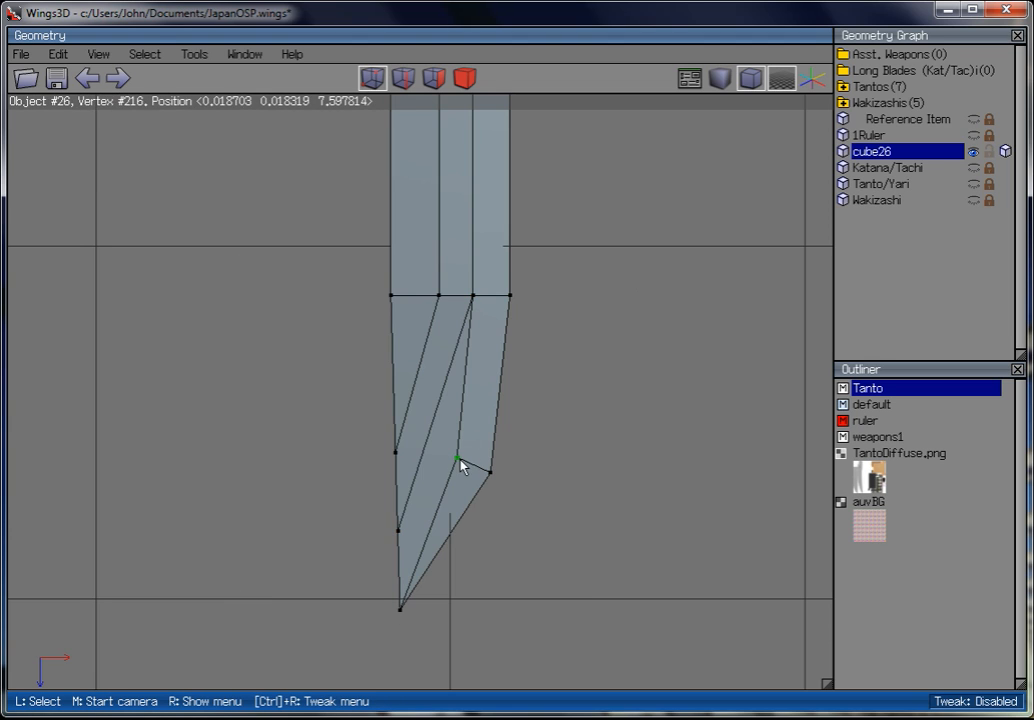
Delete the remaining inner tip vertex on the second ridge line and the leftover edge running to the tip's point.
{"action": "left_click", "coordinate": [460, 459]}
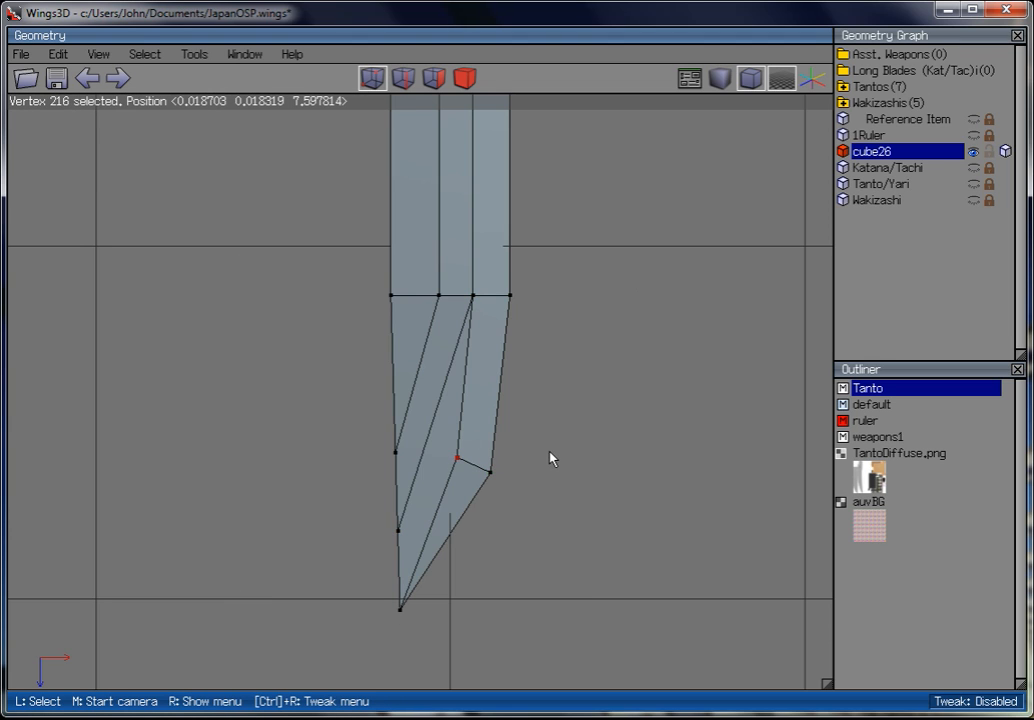
{"action": "key", "text": "BackSpace"}
{"action": "left_click", "coordinate": [403, 78]}
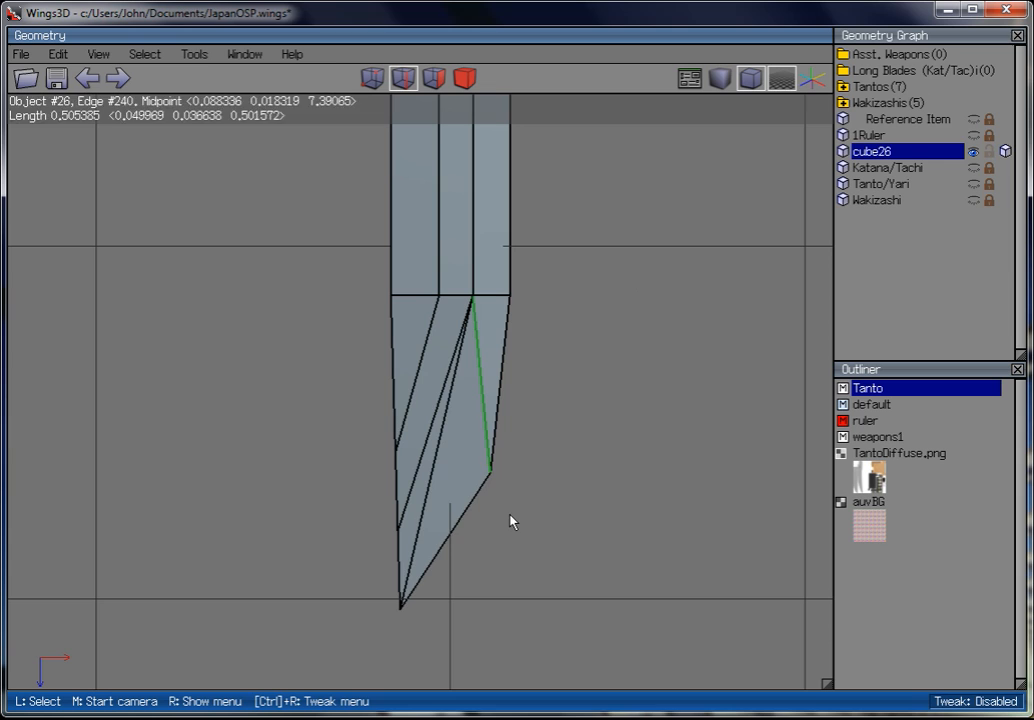
{"action": "left_click", "coordinate": [446, 495]}
{"action": "key", "text": "BackSpace"}
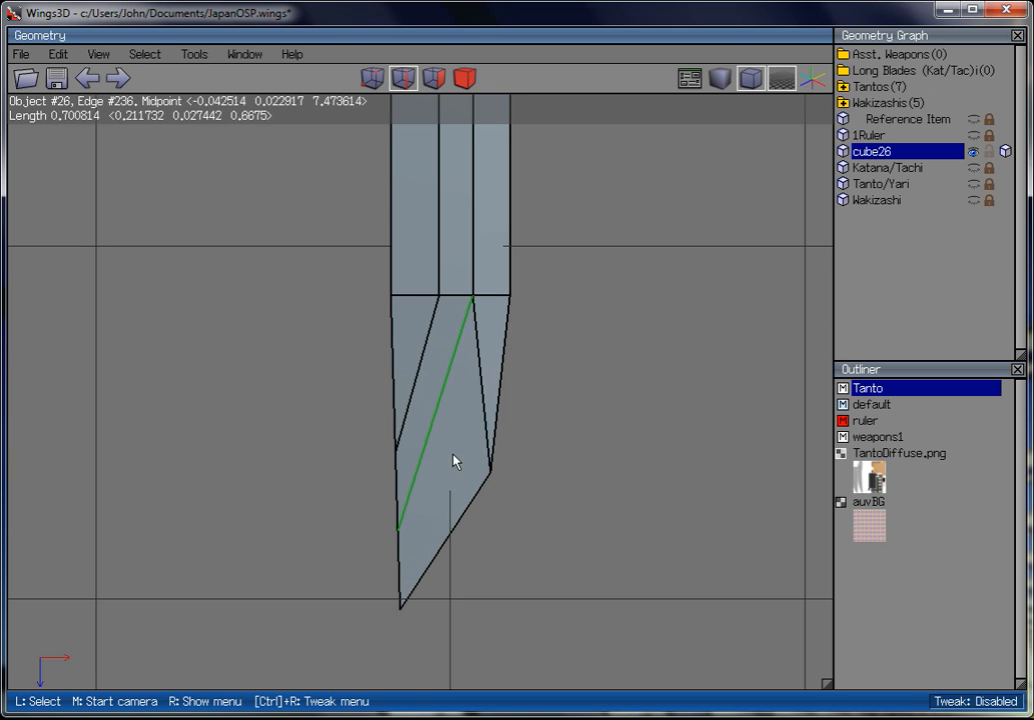
{"action": "left_click_drag", "start_coordinate": [457, 453], "coordinate": [432, 474], "text": "ctrl+alt"}
{"action": "key", "text": "BackSpace"}
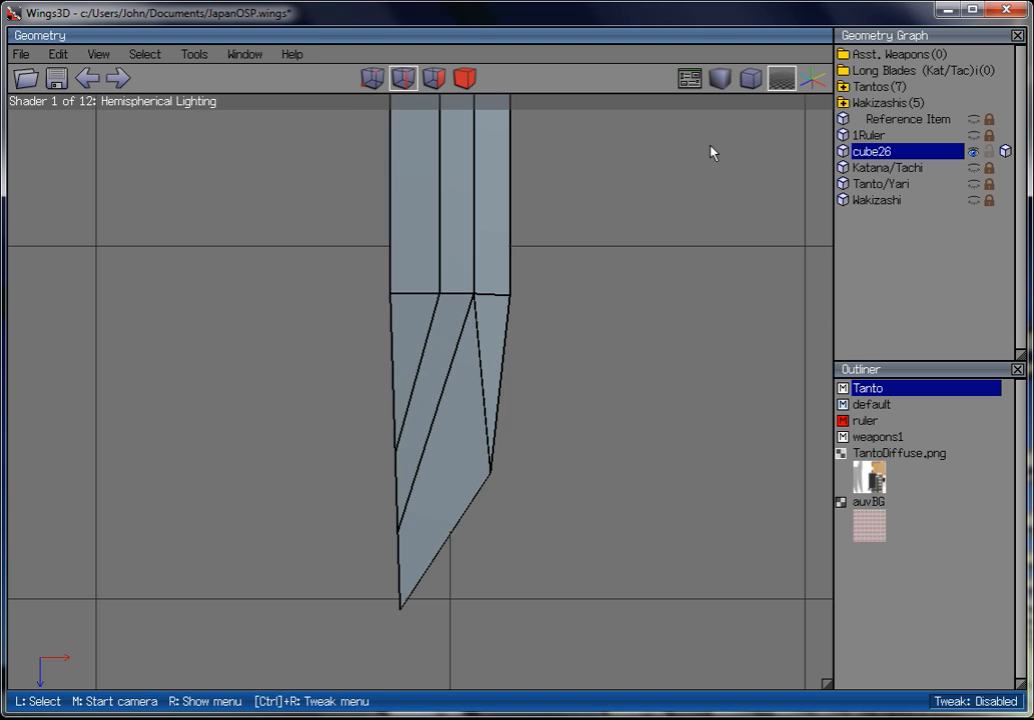
Examine the whole sword and its reshaped tip in perspective and in an orthographic top view.
{"action": "middle_click", "coordinate": [711, 152]}
{"action": "scroll", "coordinate": [420, 390], "scroll_direction": "down", "scroll_amount": 12}
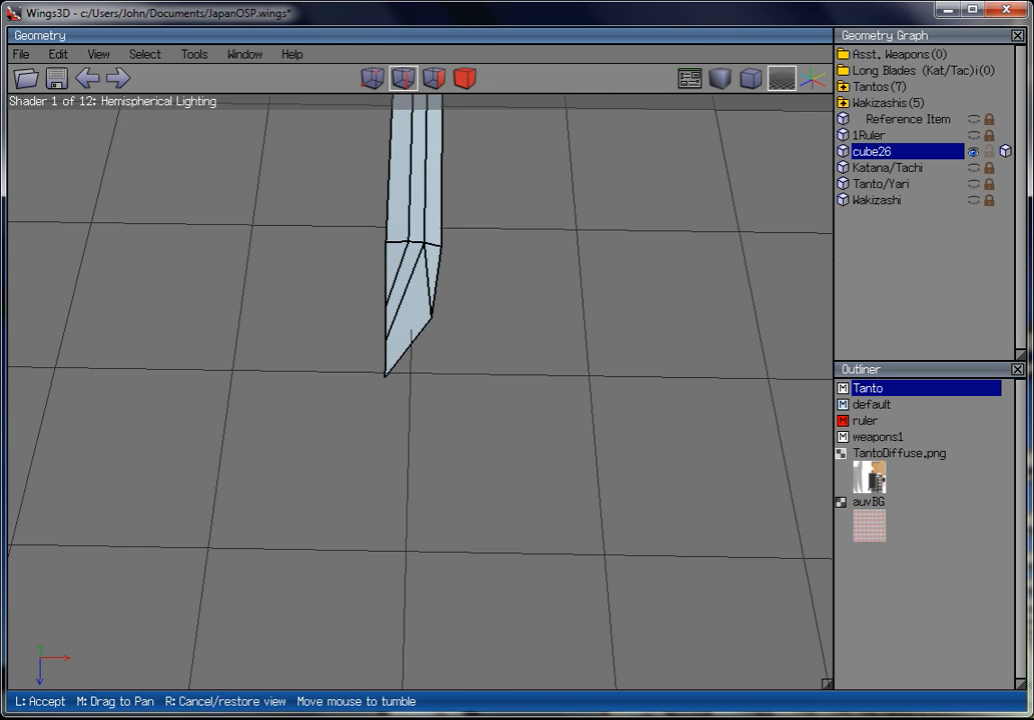
{"action": "scroll", "coordinate": [420, 390], "scroll_direction": "up", "scroll_amount": 5}
{"action": "scroll", "coordinate": [420, 390], "scroll_direction": "up", "scroll_amount": 4}
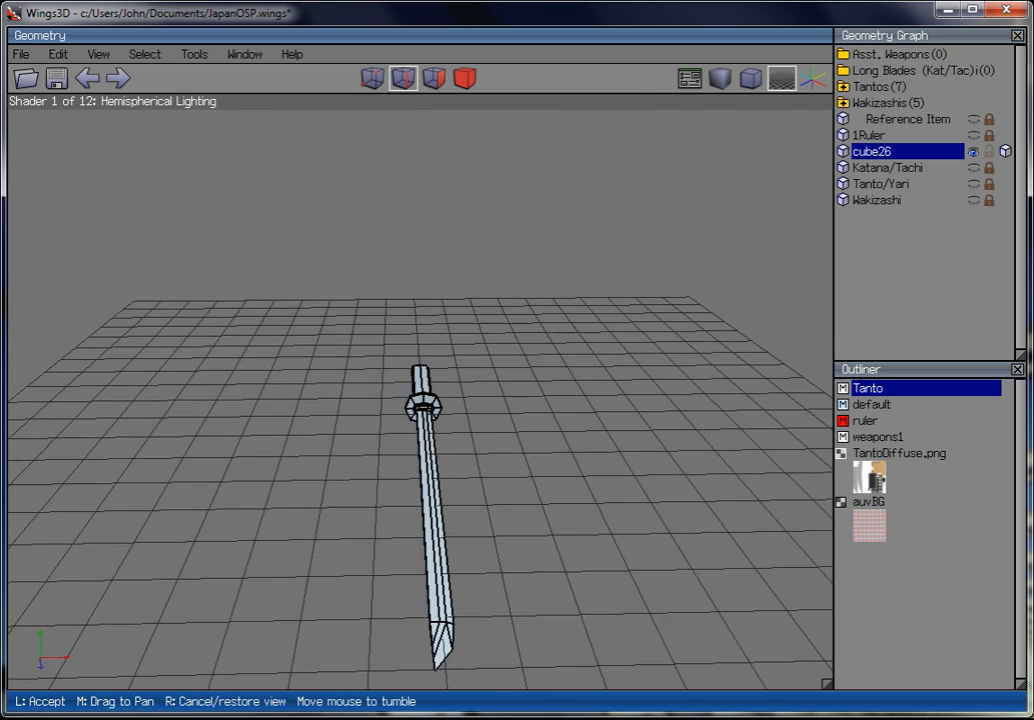
{"action": "left_click", "coordinate": [700, 172]}
{"action": "key", "text": "y"}
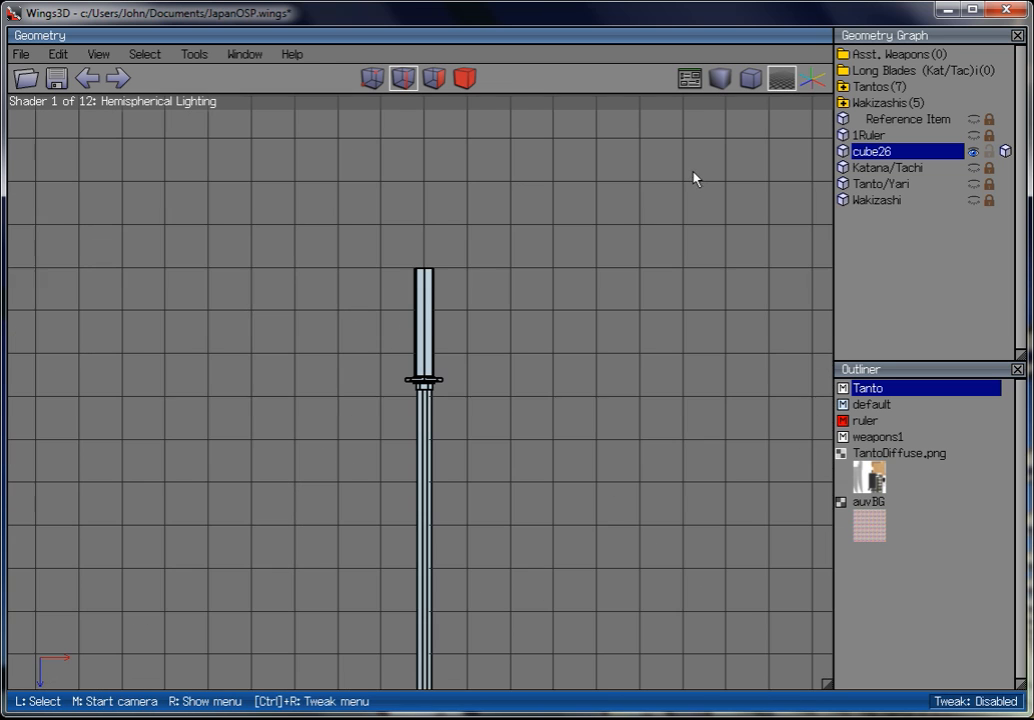
{"action": "left_click", "coordinate": [750, 78]}
{"action": "scroll", "coordinate": [655, 212], "scroll_direction": "down", "scroll_amount": 5}
{"action": "key", "text": "Down"}
{"action": "key", "text": "Down"}
{"action": "key", "text": "Down"}
{"action": "key", "text": "Down"}
{"action": "key", "text": "Down"}
{"action": "key", "text": "Down"}
{"action": "key", "text": "Down"}
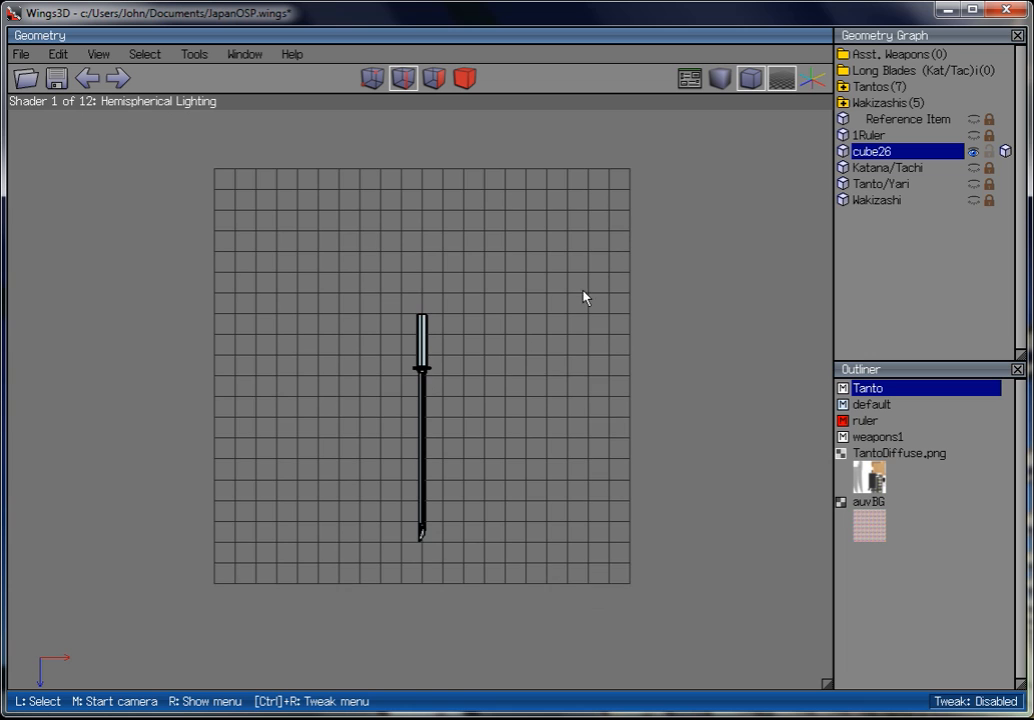
Cut the diagonal tip edges running from the two ridge lines to the blunt side in half and connect their midpoints.
{"action": "scroll", "coordinate": [520, 320], "scroll_direction": "up", "scroll_amount": 10}
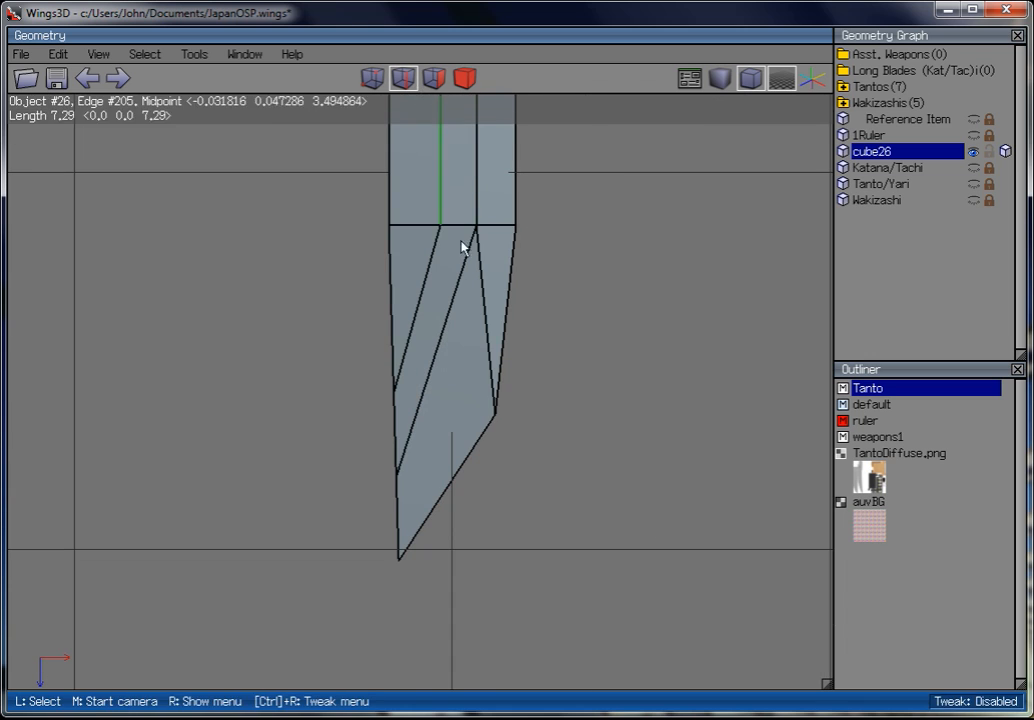
{"action": "left_click_drag", "start_coordinate": [455, 384], "coordinate": [408, 314]}
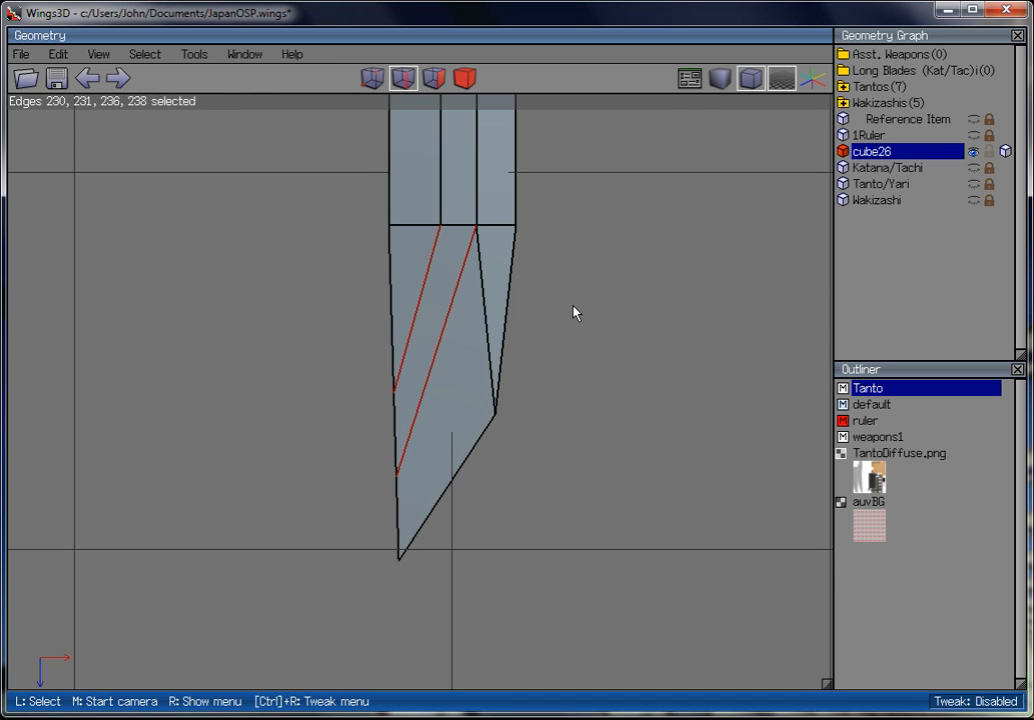
{"action": "key", "text": "2"}
{"action": "key", "text": "c"}
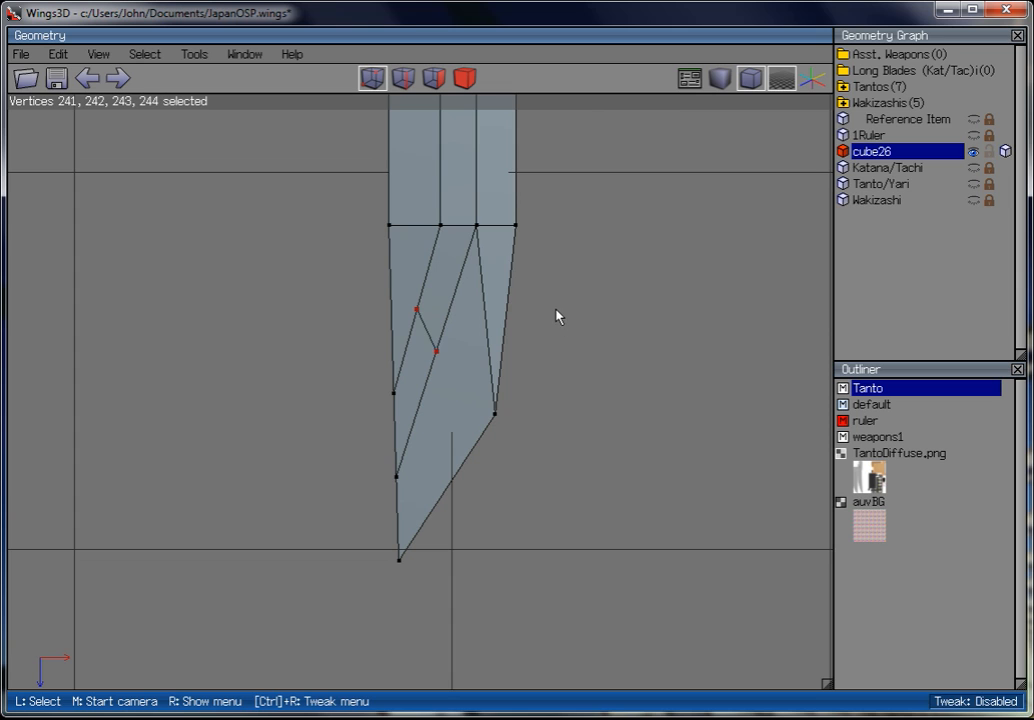
Move the new midpoint vertices freely toward the point and the cutting edge, and connect the second ridge line's one to the cutting-edge corner.
{"action": "right_click", "coordinate": [566, 299]}
{"action": "left_click", "coordinate": [566, 299]}
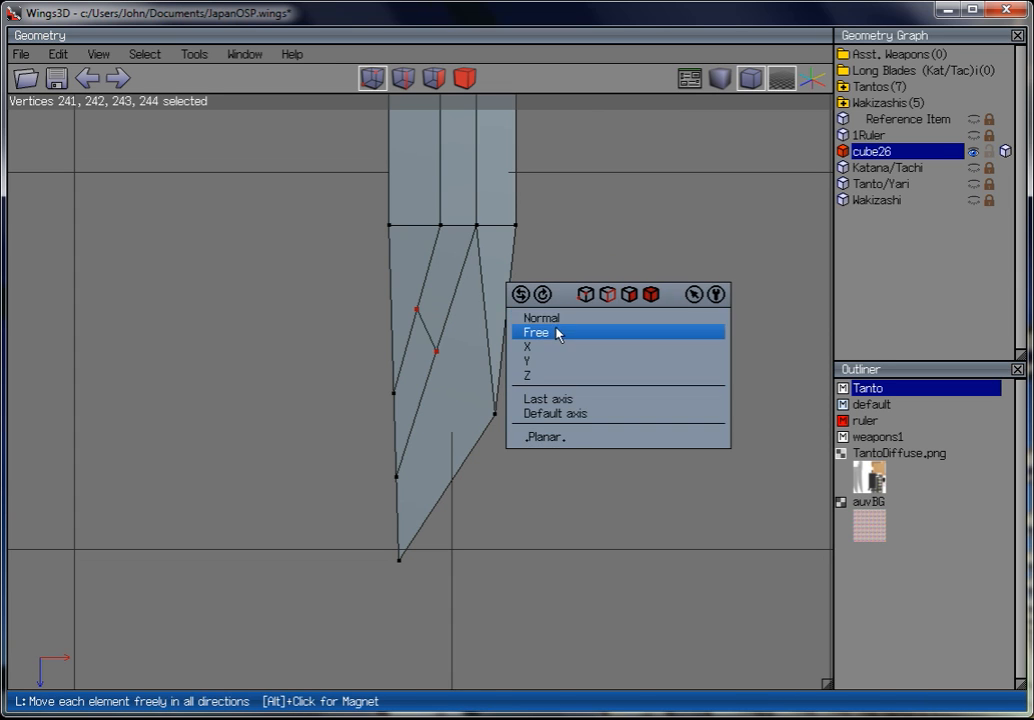
{"action": "left_click", "coordinate": [554, 332]}
{"action": "left_click", "coordinate": [561, 358]}
{"action": "left_click_drag", "start_coordinate": [547, 376], "coordinate": [497, 453]}
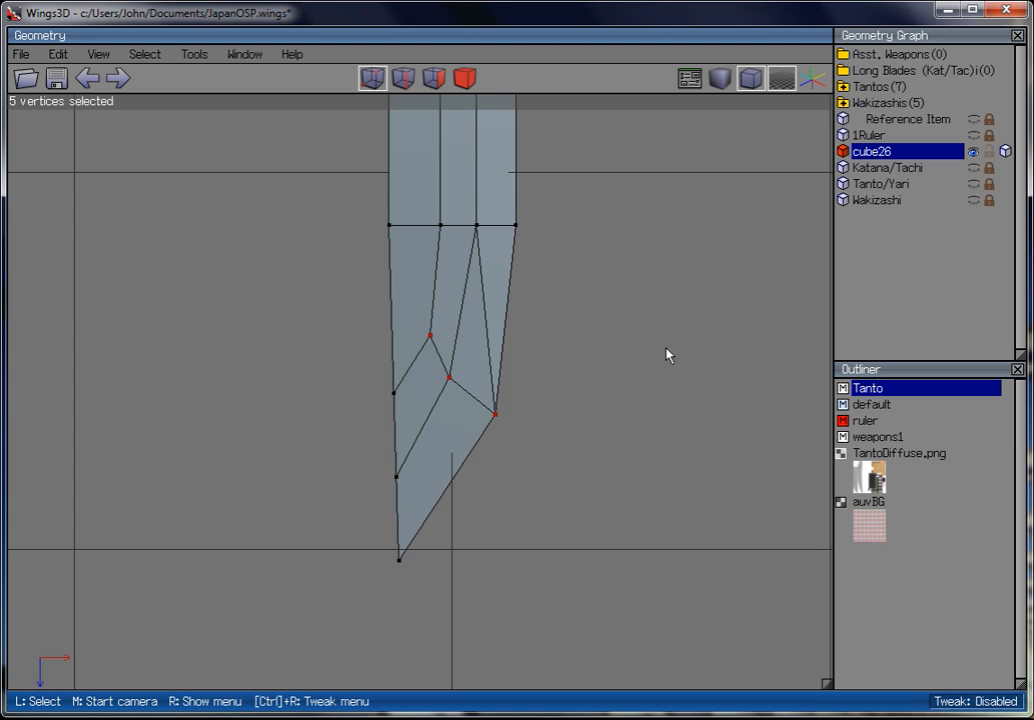
{"action": "left_click_drag", "start_coordinate": [565, 270], "coordinate": [312, 526], "text": "ctrl"}
Delete the leftover edges running from the second ridge line at the tip's base to the cutting-edge corner.
{"action": "key", "text": "2"}
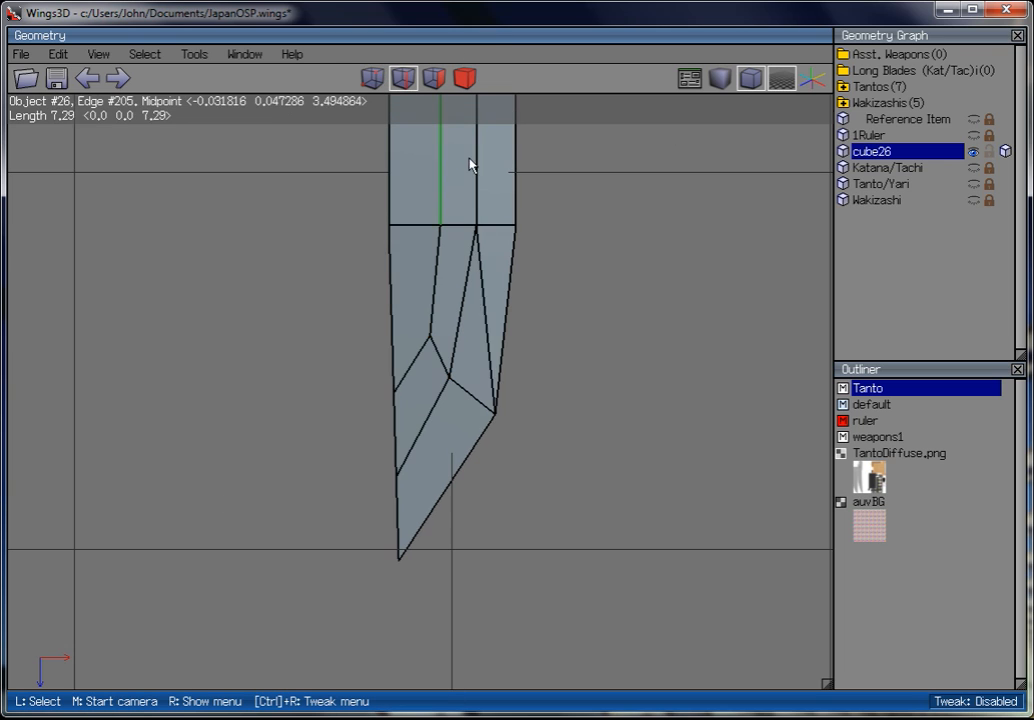
{"action": "left_click", "coordinate": [481, 306]}
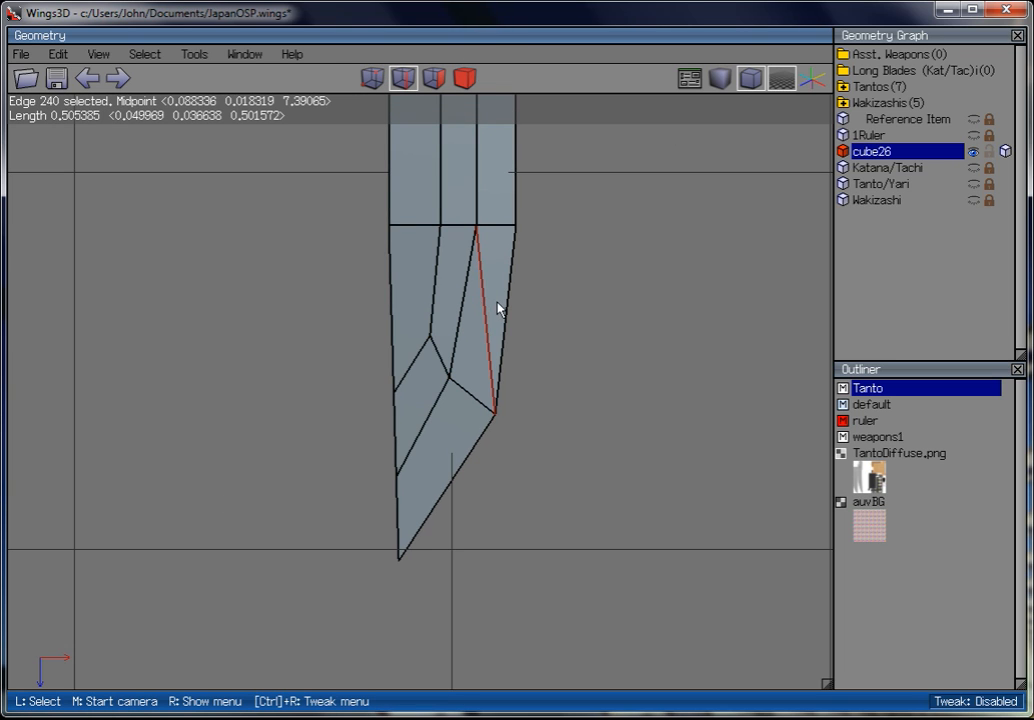
{"action": "left_click", "coordinate": [499, 328]}
{"action": "left_click", "coordinate": [612, 292]}
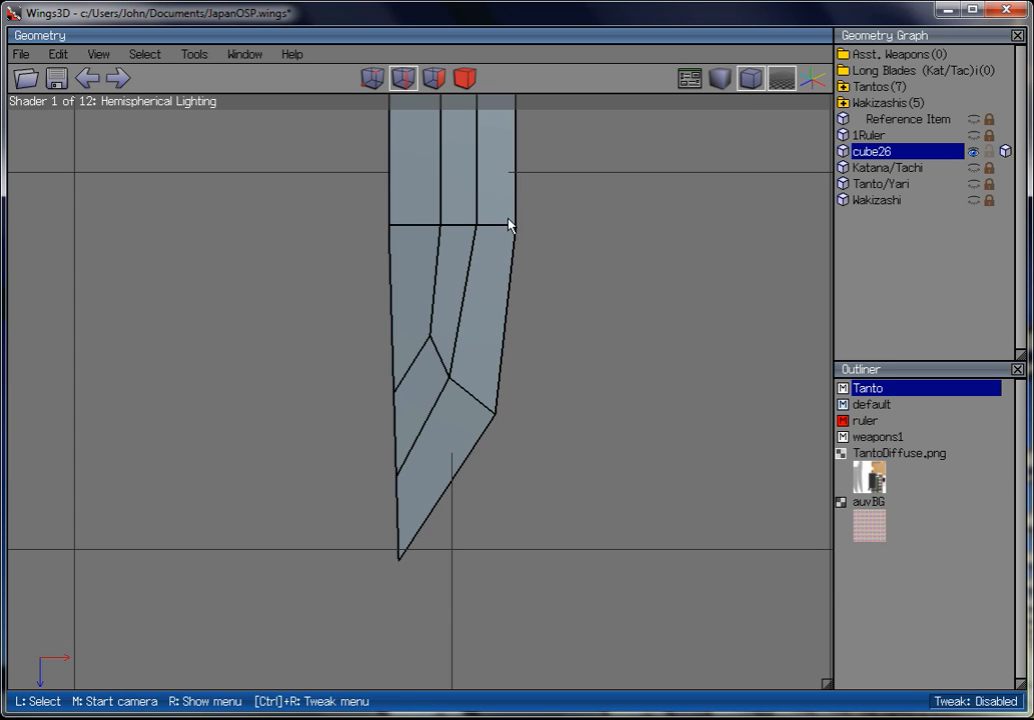
Move both pairs of inner tip vertices about 0.04 toward the cutting edge and about 0.04 back toward the tip's base.
{"action": "left_click", "coordinate": [376, 88]}
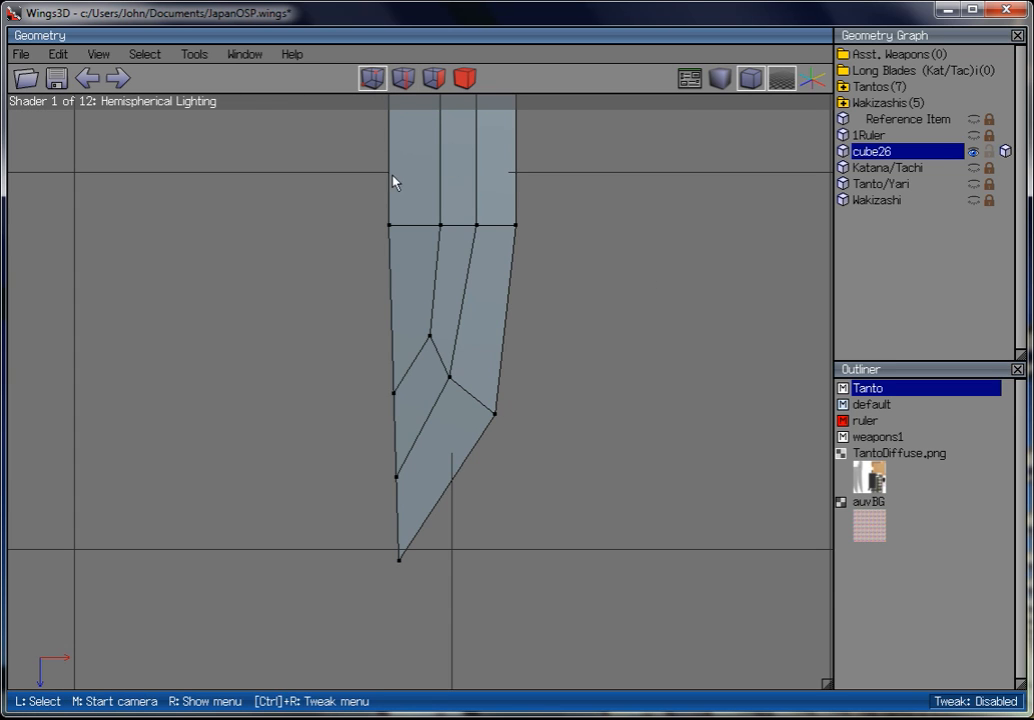
{"action": "left_click_drag", "start_coordinate": [458, 336], "coordinate": [452, 404]}
{"action": "right_click", "coordinate": [590, 298]}
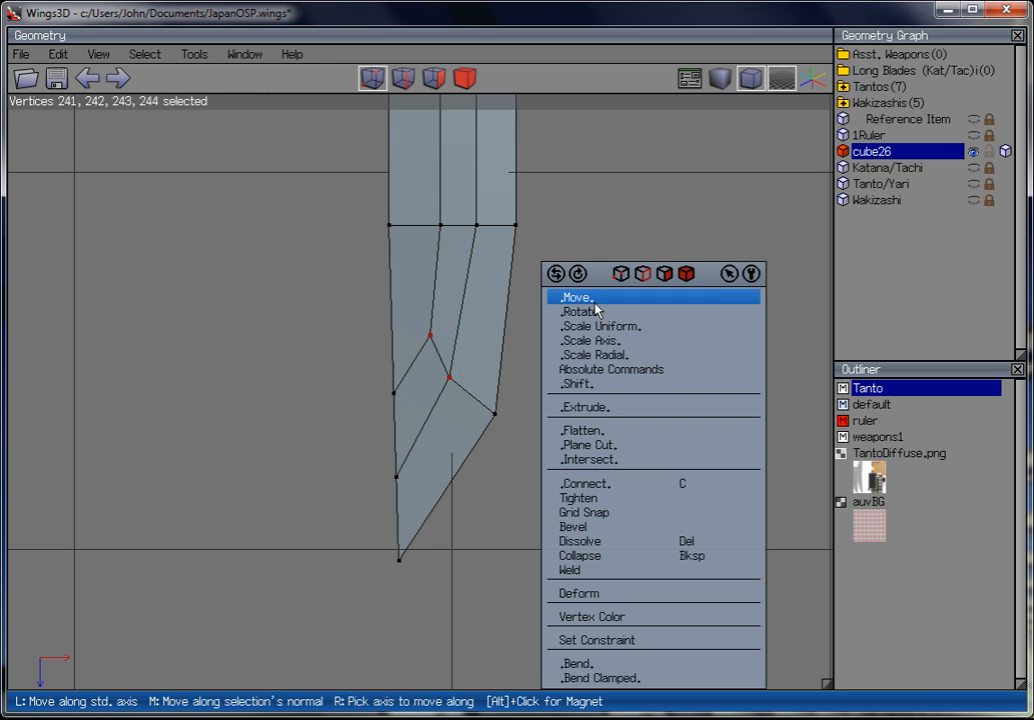
{"action": "left_click", "coordinate": [594, 303]}
{"action": "left_click", "coordinate": [595, 337]}
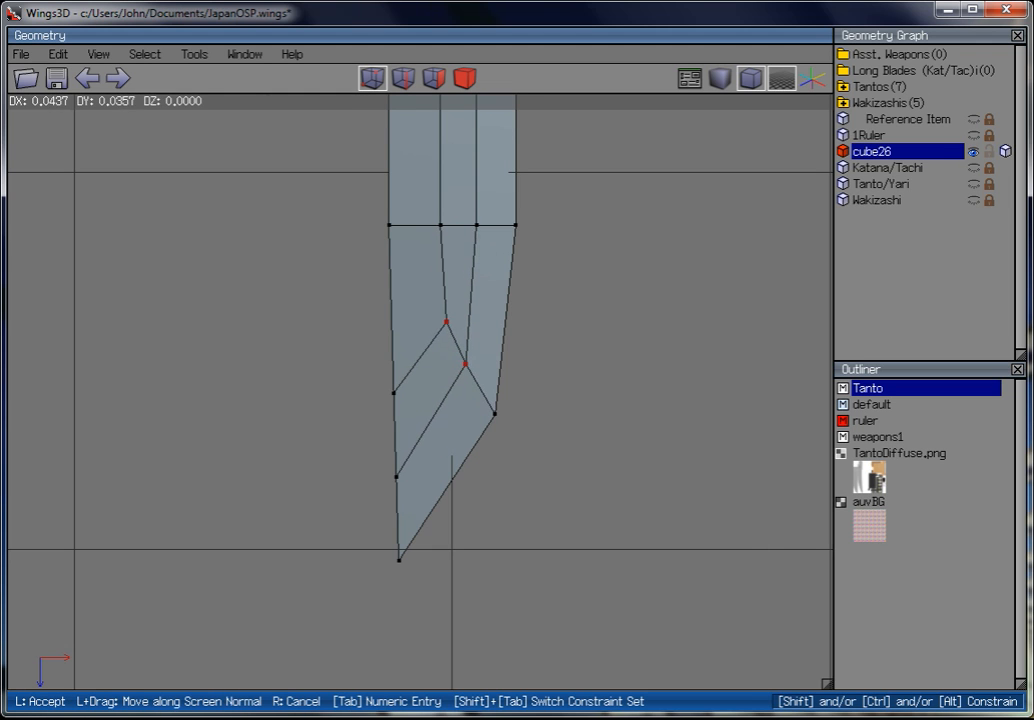
{"action": "left_click", "coordinate": [570, 348]}
Move only the first ridge line's inner tip vertices about 0.05 toward the blunt side and clear the selection.
{"action": "left_click_drag", "start_coordinate": [570, 345], "coordinate": [457, 394]}
{"action": "left_click_drag", "start_coordinate": [502, 352], "coordinate": [463, 383], "text": "ctrl"}
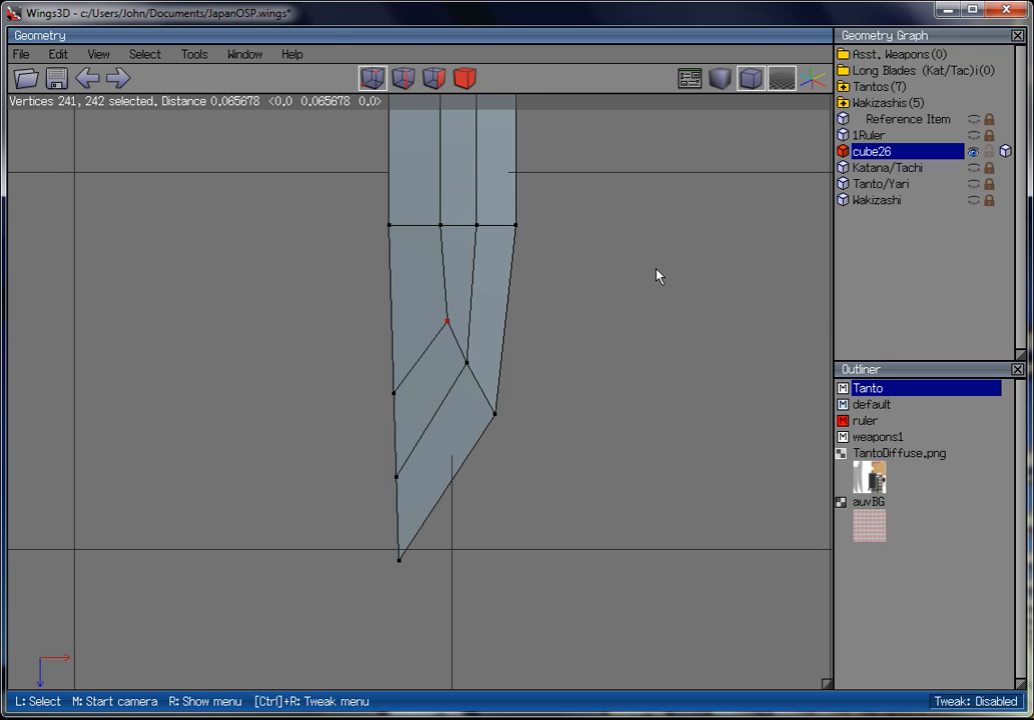
{"action": "right_click", "coordinate": [568, 265]}
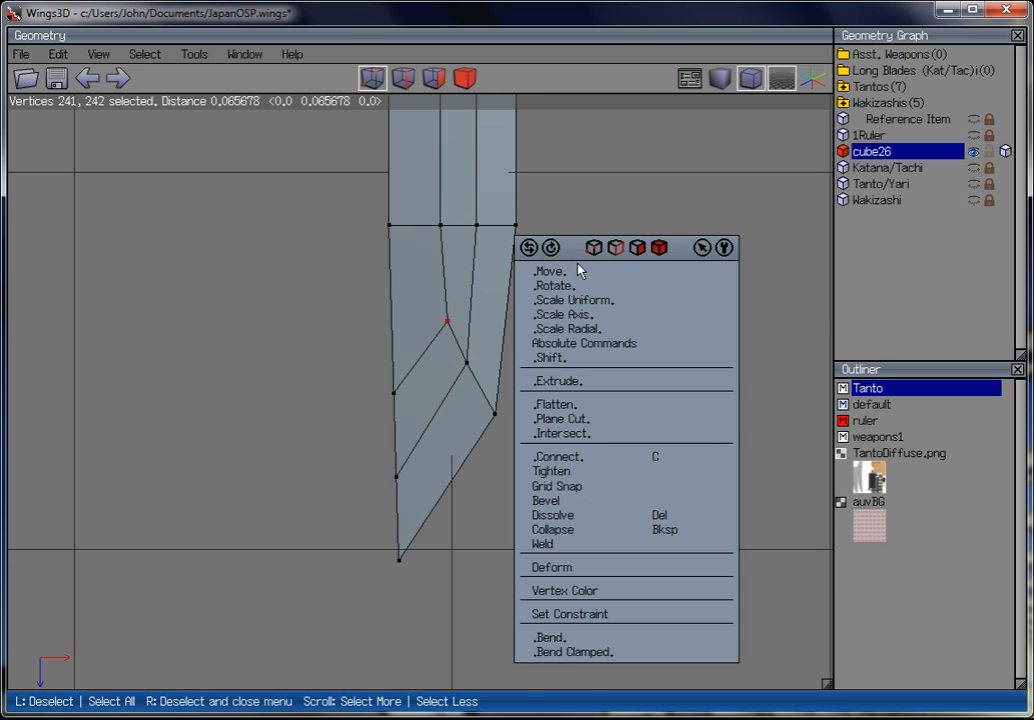
{"action": "left_click", "coordinate": [579, 270]}
{"action": "left_click", "coordinate": [579, 305]}
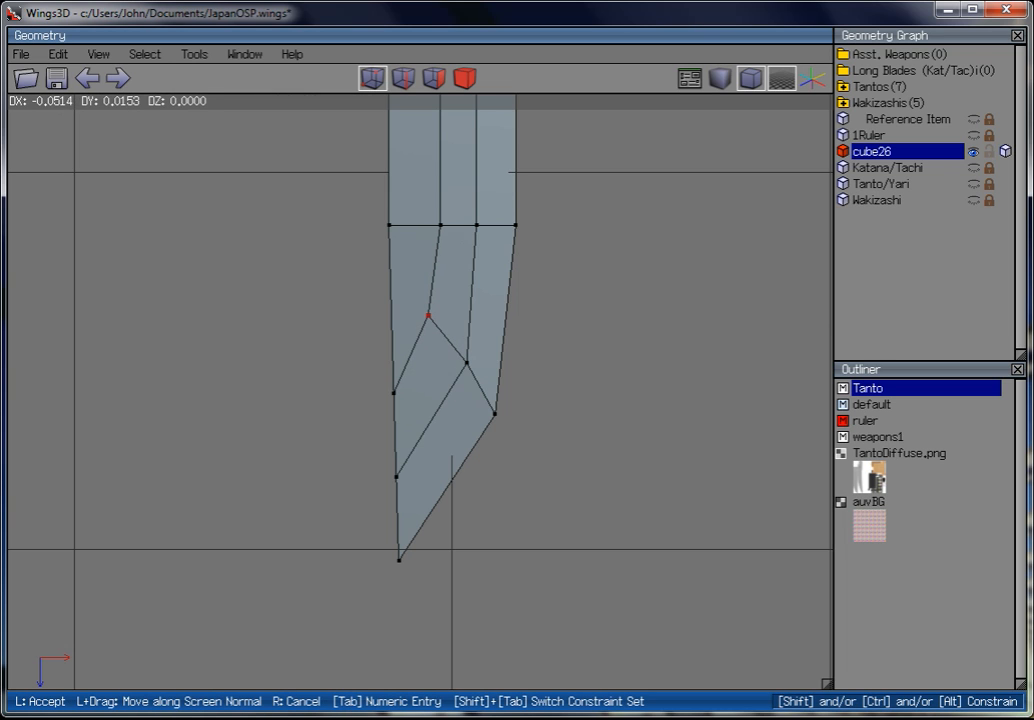
{"action": "left_click", "coordinate": [579, 254]}
{"action": "left_click_drag", "start_coordinate": [537, 246], "coordinate": [364, 378]}
{"action": "key", "text": "space"}
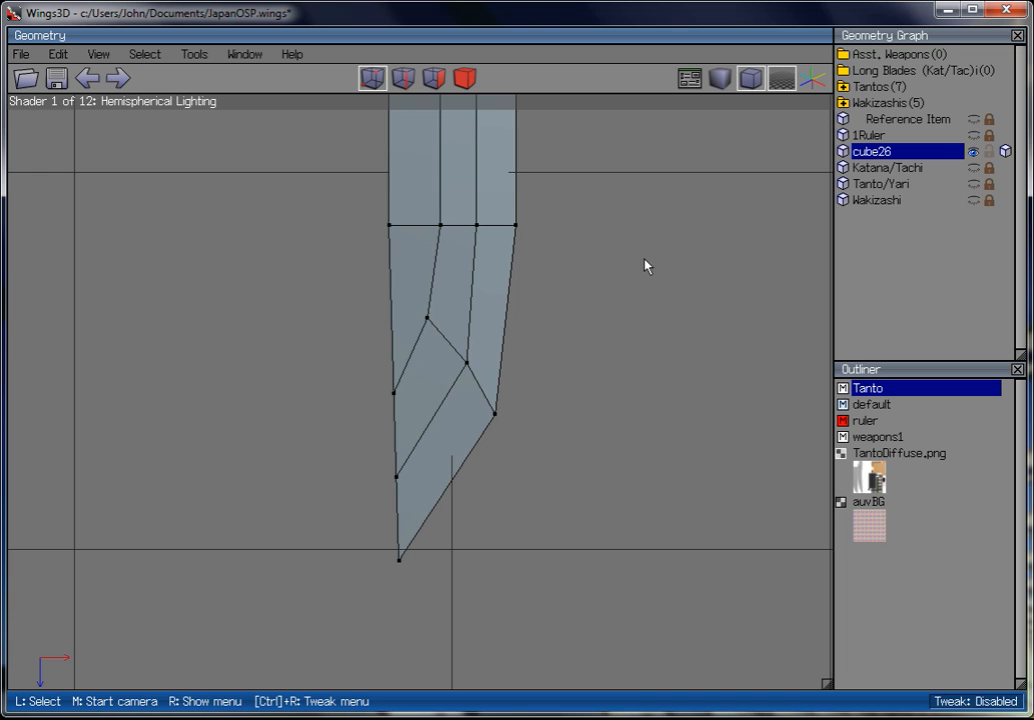
Examine the reshaped tip and the whole blade from several angles in perspective view.
{"action": "scroll", "coordinate": [660, 220], "scroll_direction": "down", "scroll_amount": 4}
{"action": "scroll", "coordinate": [561, 307], "scroll_direction": "up", "scroll_amount": 6}
{"action": "middle_click", "coordinate": [672, 154]}
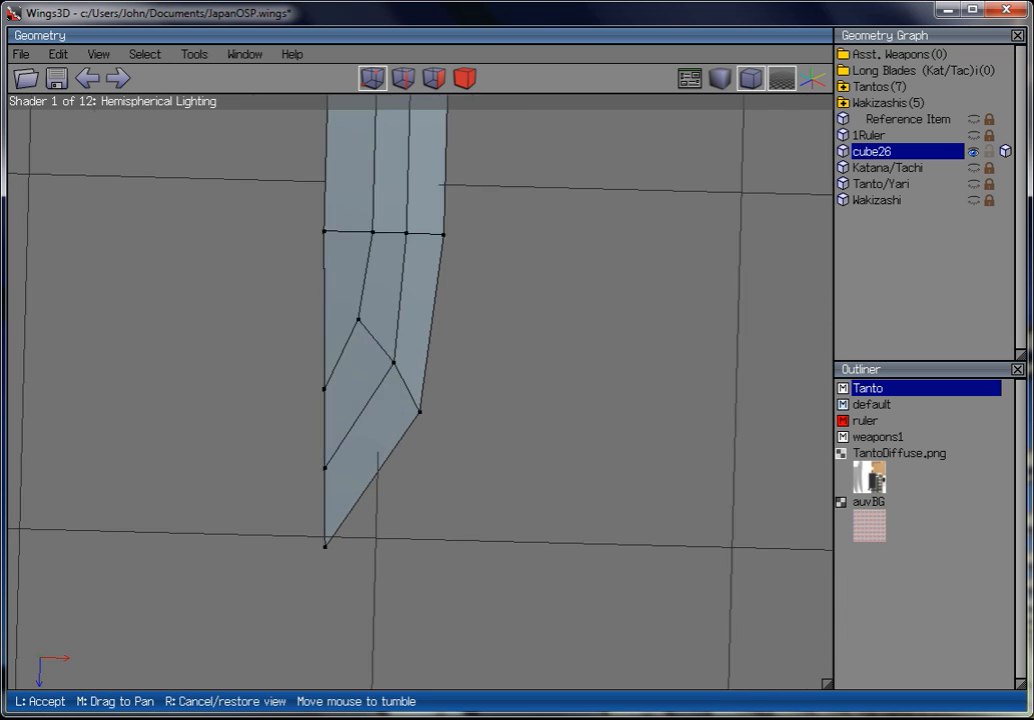
{"action": "scroll", "coordinate": [672, 154], "scroll_direction": "down", "scroll_amount": 5}
{"action": "left_click", "coordinate": [672, 154]}
{"action": "left_click", "coordinate": [750, 79]}
{"action": "scroll", "coordinate": [630, 215], "scroll_direction": "down", "scroll_amount": 5}
{"action": "middle_click", "coordinate": [616, 232]}
{"action": "scroll", "coordinate": [616, 232], "scroll_direction": "down", "scroll_amount": 4}
{"action": "scroll", "coordinate": [616, 232], "scroll_direction": "up", "scroll_amount": 8}
{"action": "scroll", "coordinate": [616, 232], "scroll_direction": "down", "scroll_amount": 5}
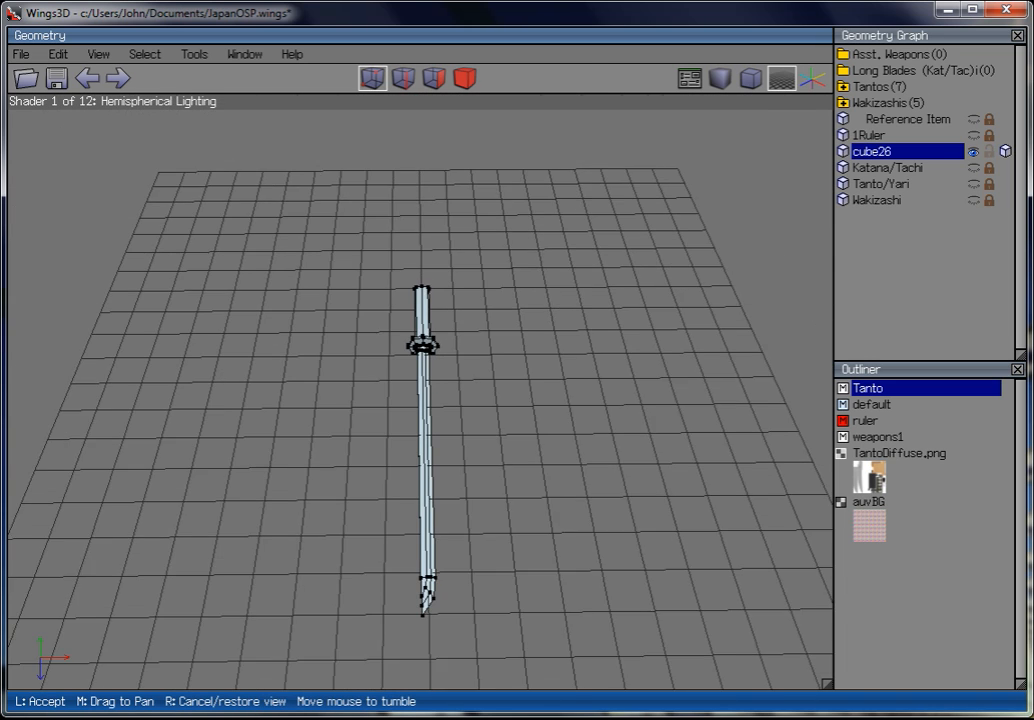
{"action": "scroll", "coordinate": [616, 232], "scroll_direction": "up", "scroll_amount": 4}
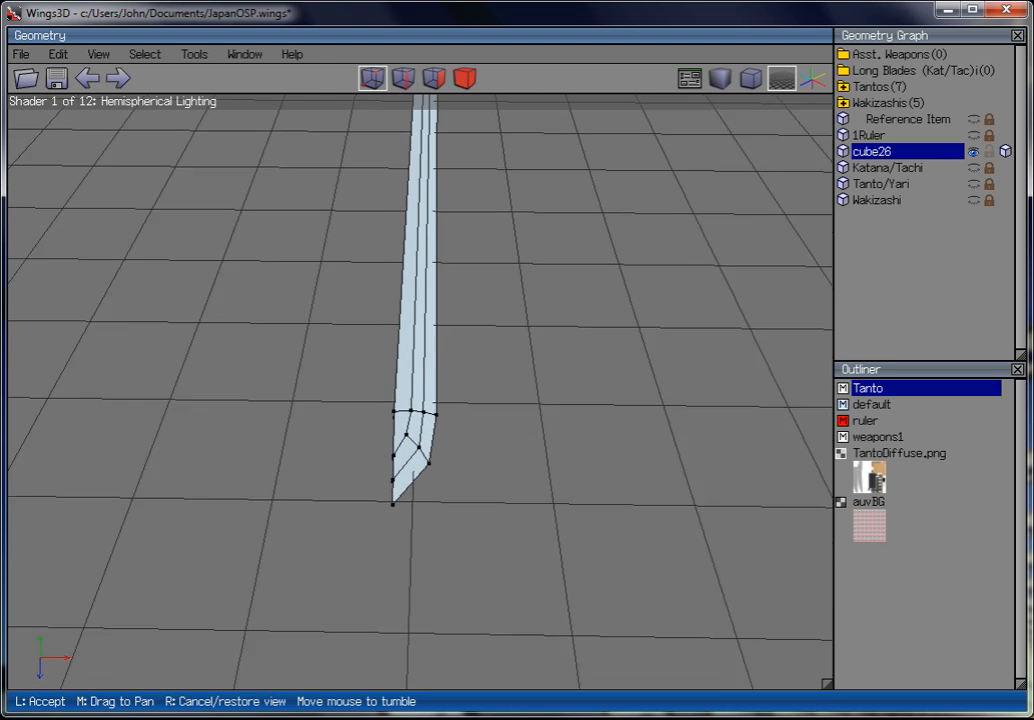
{"action": "left_click", "coordinate": [612, 228]}
{"action": "scroll", "coordinate": [612, 228], "scroll_direction": "up", "scroll_amount": 4}
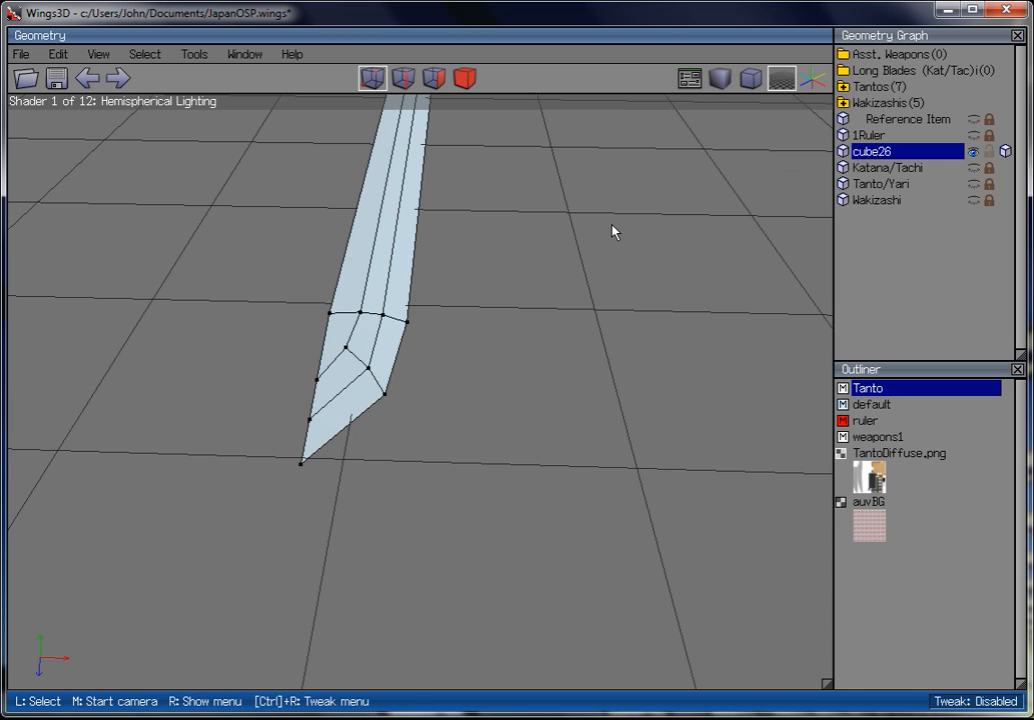
{"action": "scroll", "coordinate": [614, 230], "scroll_direction": "down", "scroll_amount": 5}
{"action": "middle_click", "coordinate": [614, 230]}
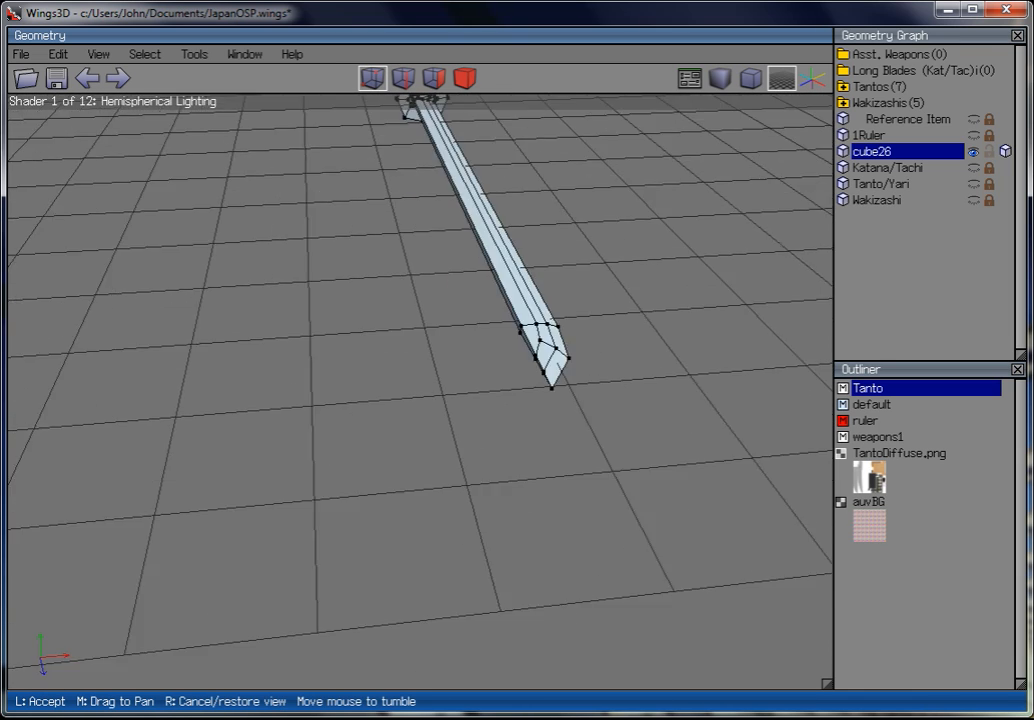
{"action": "left_click", "coordinate": [697, 106]}
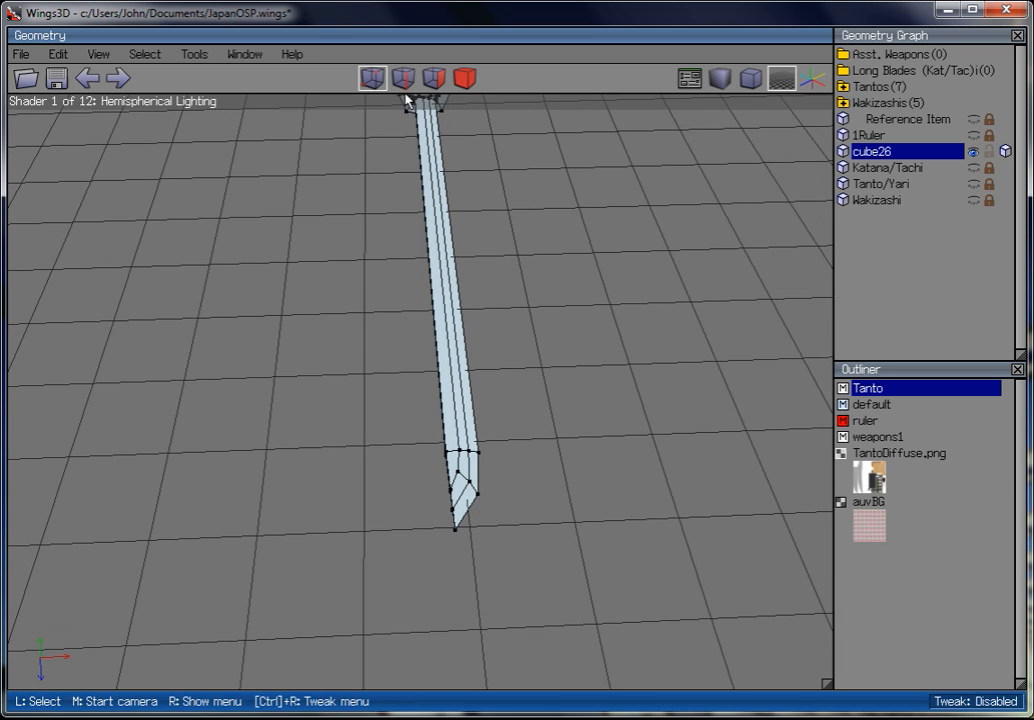
Scale all the tip's vertices, including its base, uniformly to about 92% from the midpoint of the blunt-side edge at the tip's base.
{"action": "left_click_drag", "start_coordinate": [564, 550], "coordinate": [420, 433]}
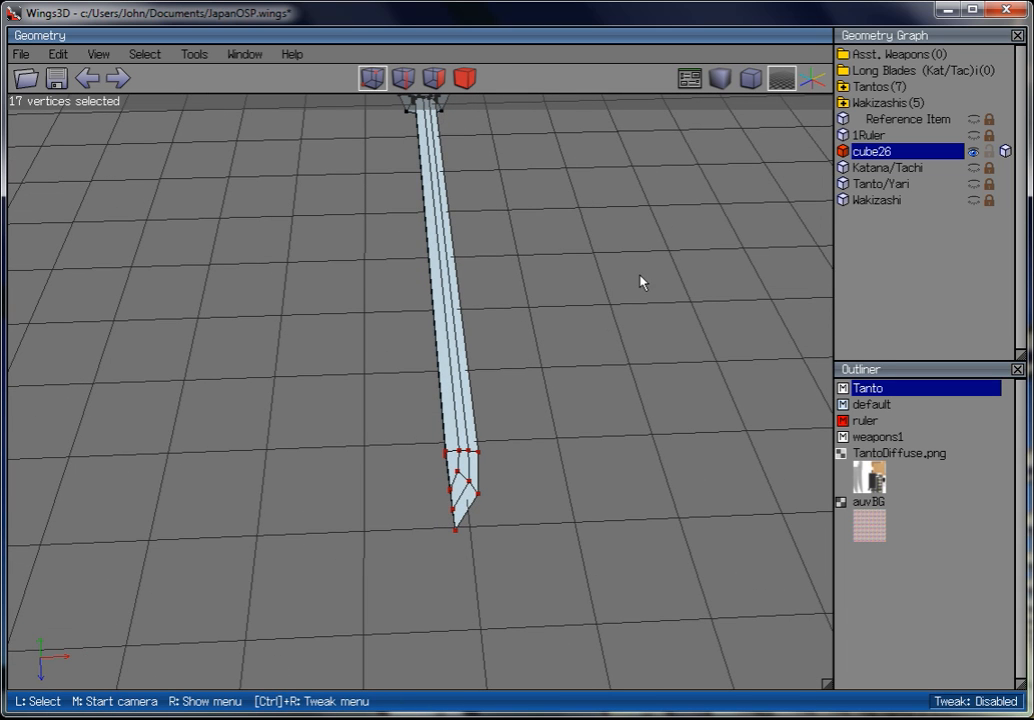
{"action": "right_click", "coordinate": [628, 285]}
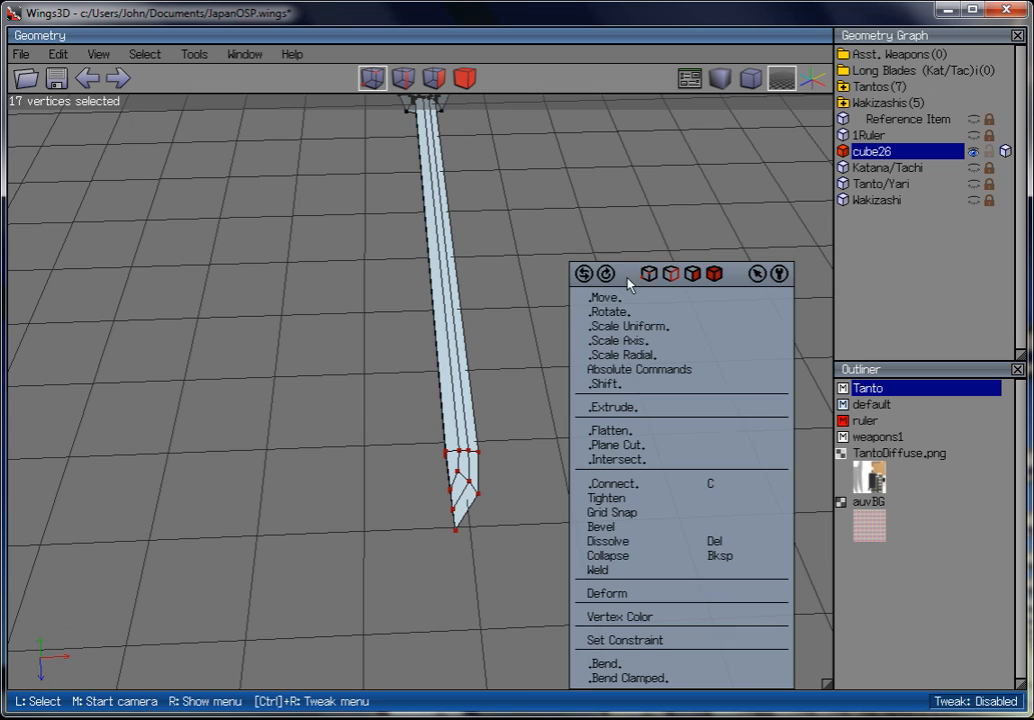
{"action": "middle_click", "coordinate": [535, 284]}
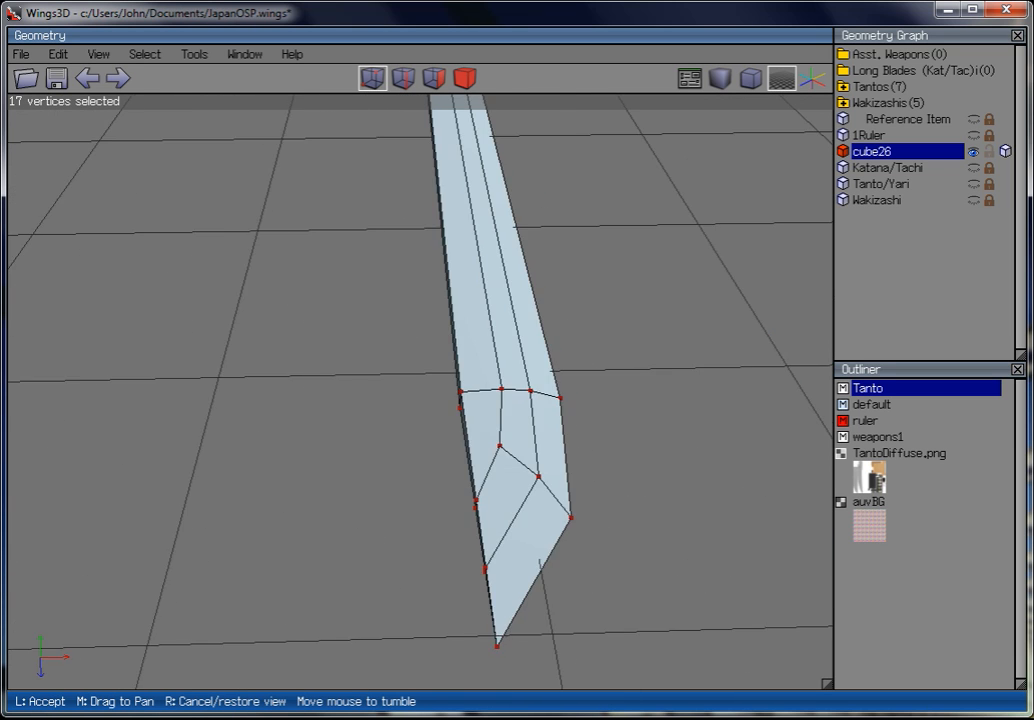
{"action": "left_click", "coordinate": [614, 378]}
{"action": "scroll", "coordinate": [614, 378], "scroll_direction": "down", "scroll_amount": 5}
{"action": "scroll", "coordinate": [492, 291], "scroll_direction": "up", "scroll_amount": 8}
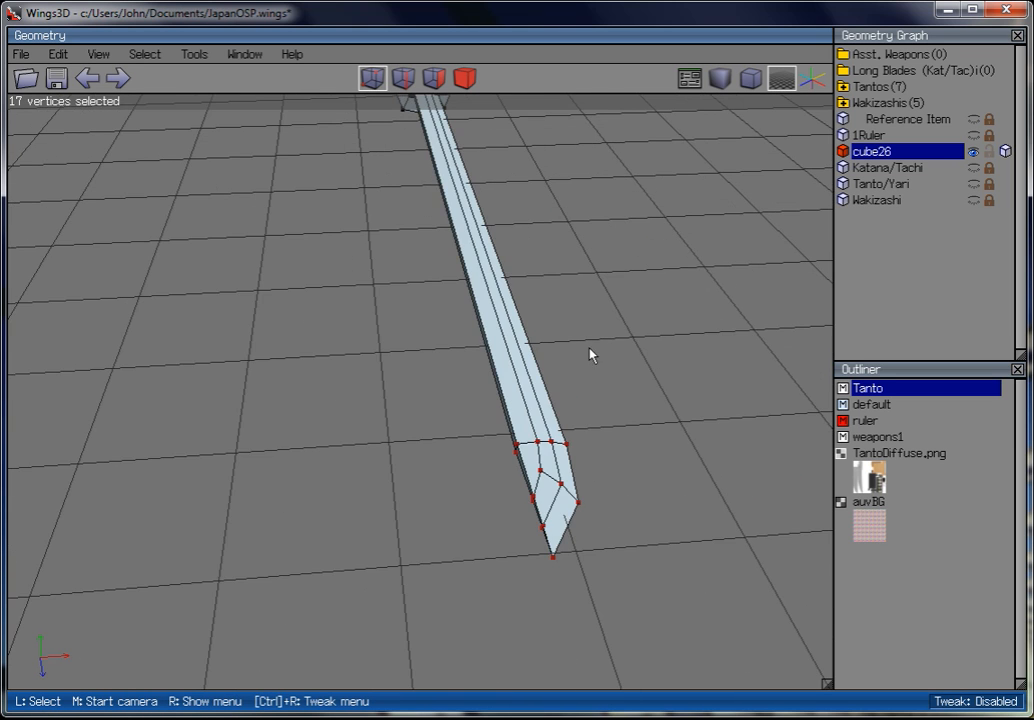
{"action": "scroll", "coordinate": [620, 323], "scroll_direction": "down", "scroll_amount": 3}
{"action": "scroll", "coordinate": [609, 318], "scroll_direction": "up", "scroll_amount": 8}
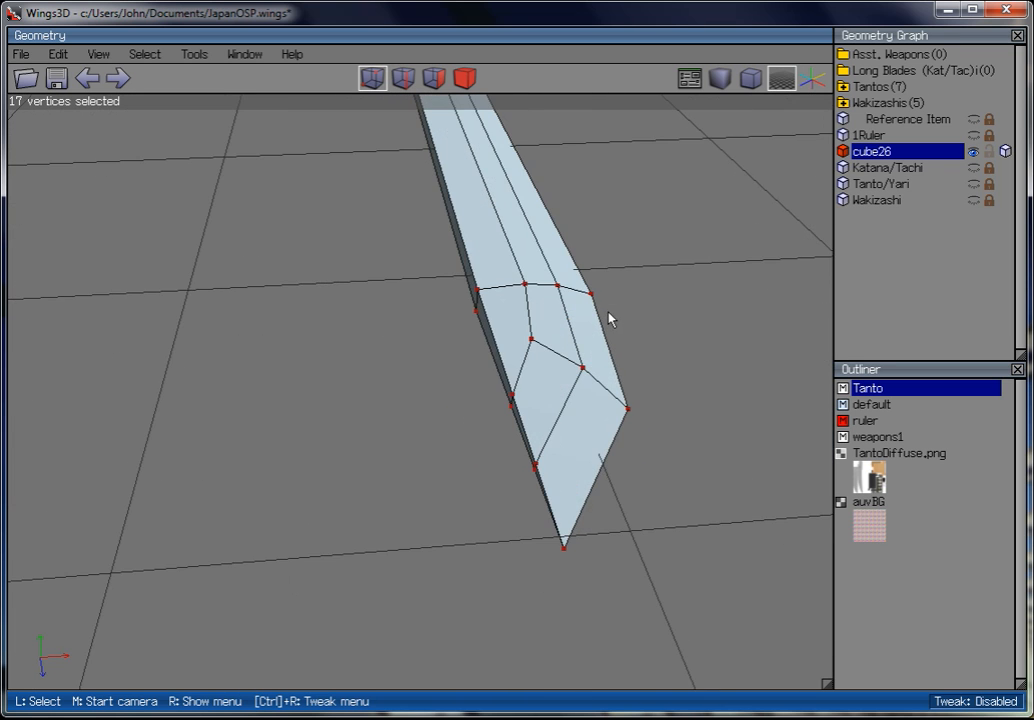
{"action": "scroll", "coordinate": [422, 235], "scroll_direction": "down", "scroll_amount": 4}
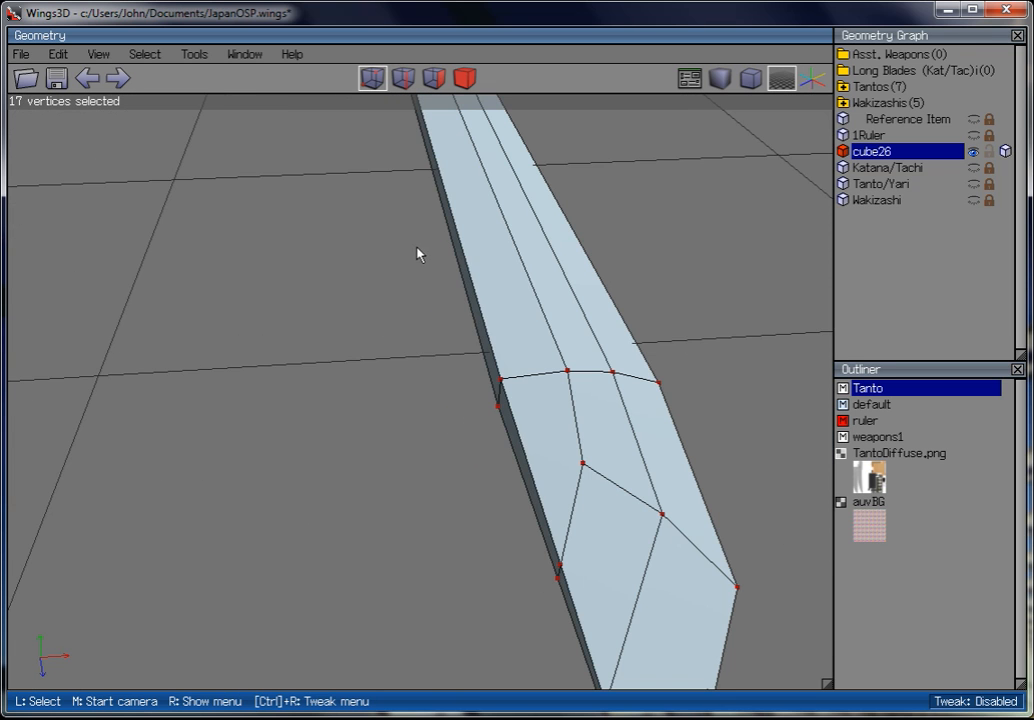
{"action": "right_click", "coordinate": [372, 298]}
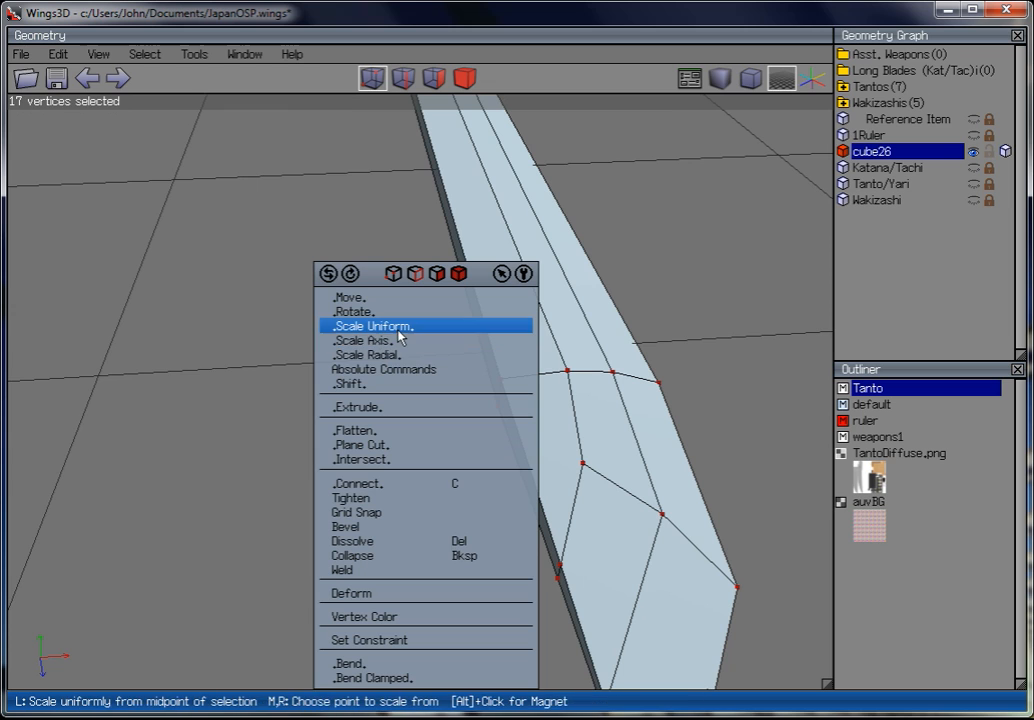
{"action": "right_click", "coordinate": [399, 331]}
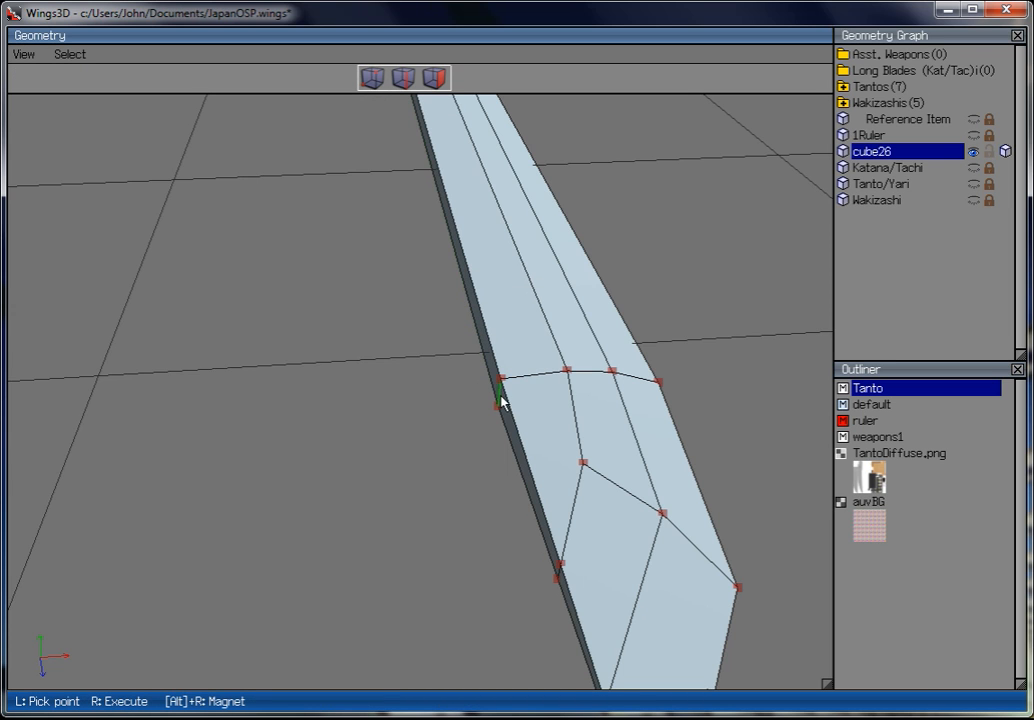
{"action": "left_click", "coordinate": [502, 402]}
{"action": "right_click", "coordinate": [411, 314]}
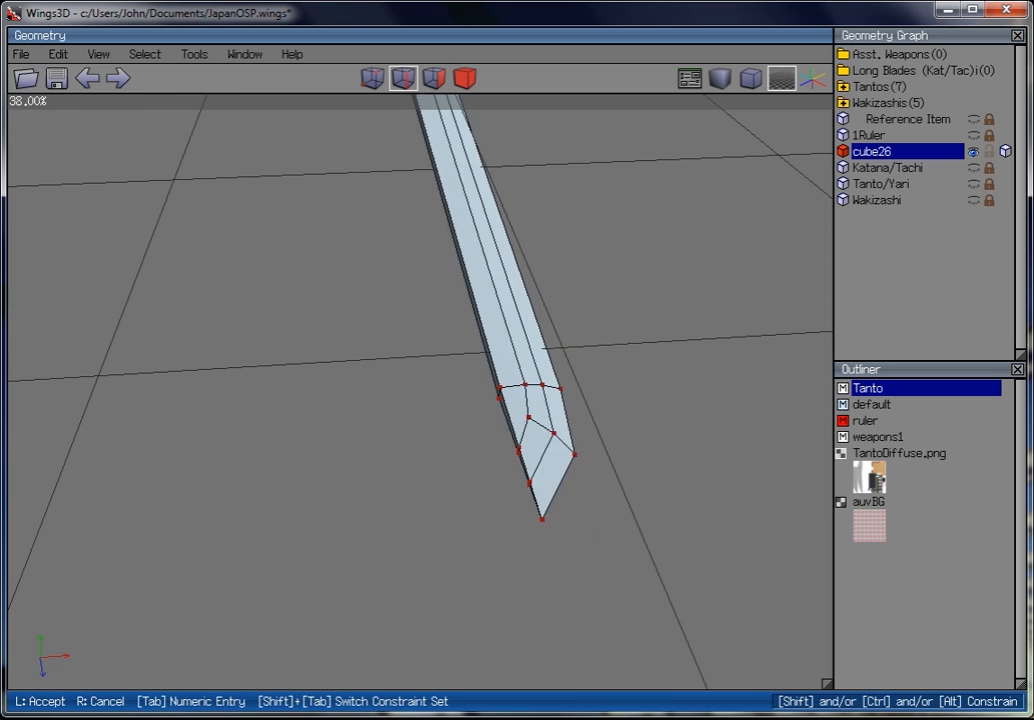
{"action": "scroll", "coordinate": [420, 390], "scroll_direction": "down", "scroll_amount": 4}
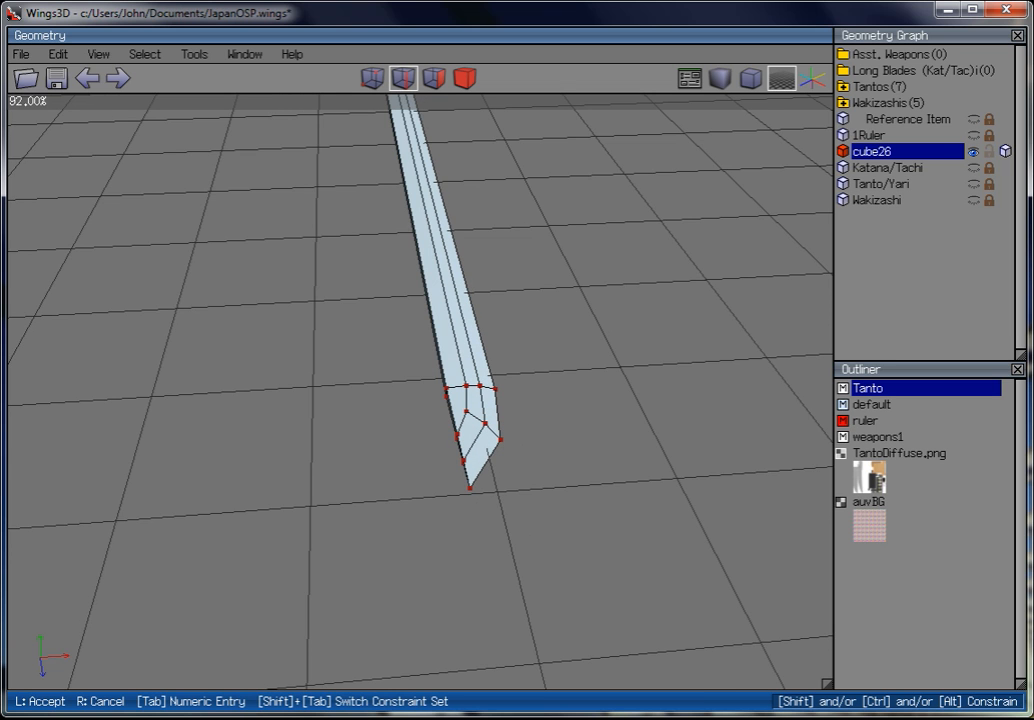
{"action": "left_click", "coordinate": [572, 305]}
{"action": "left_click", "coordinate": [277, 448]}
Cut the seven long blade edges between the guard and the tip's base into three equal segments.
{"action": "middle_click", "coordinate": [277, 448]}
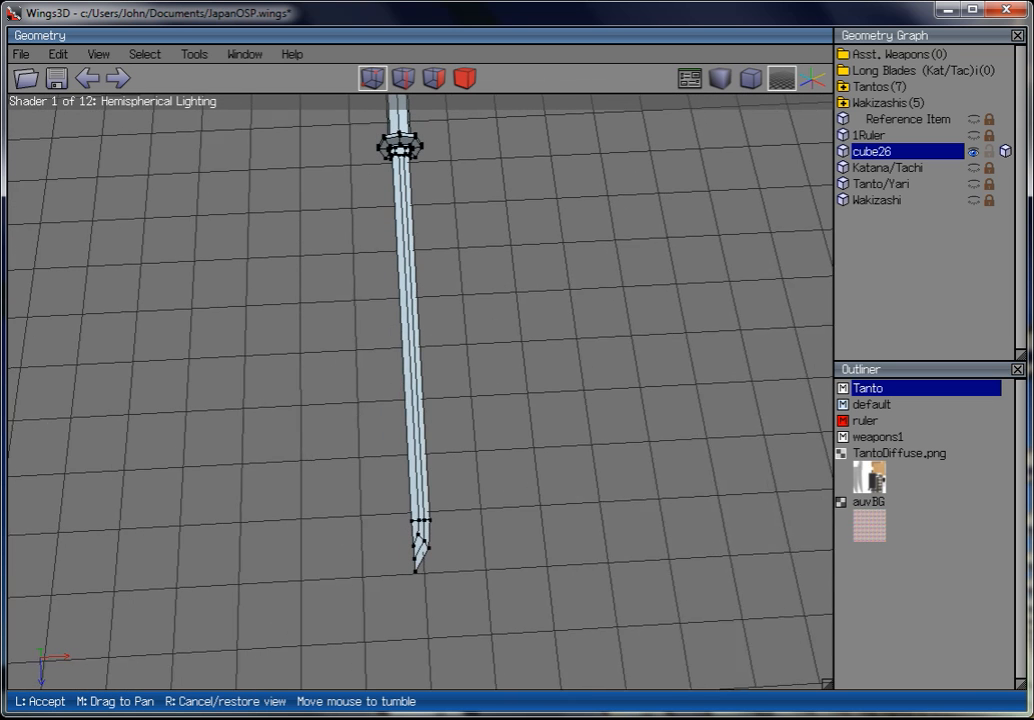
{"action": "left_click", "coordinate": [452, 362]}
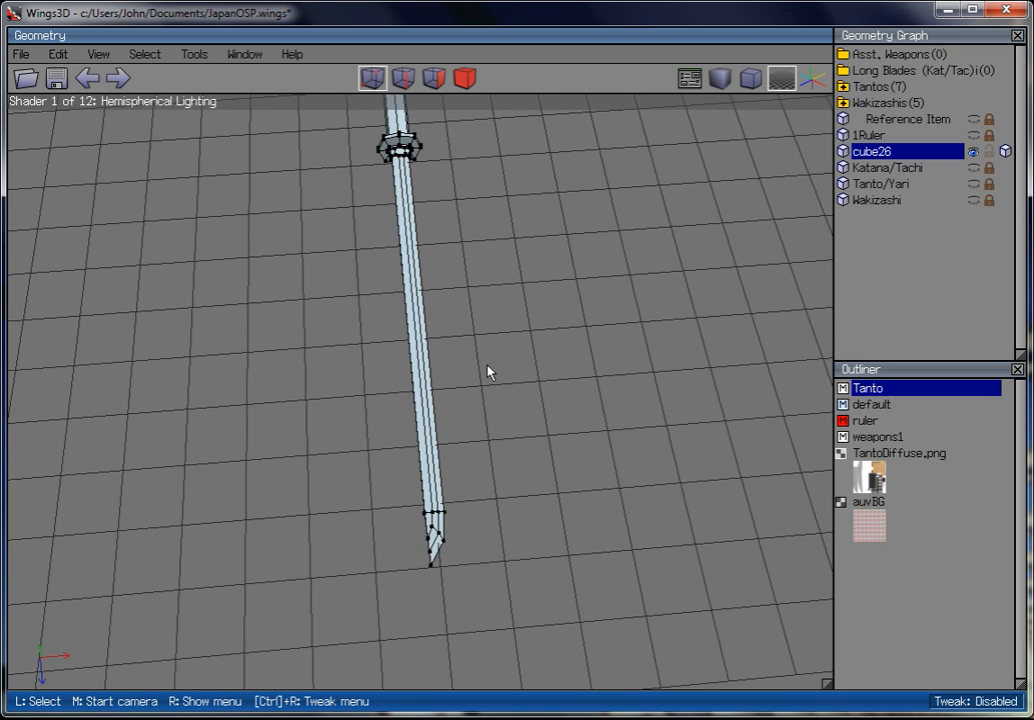
{"action": "left_click", "coordinate": [404, 79]}
{"action": "left_click_drag", "start_coordinate": [510, 308], "coordinate": [350, 328]}
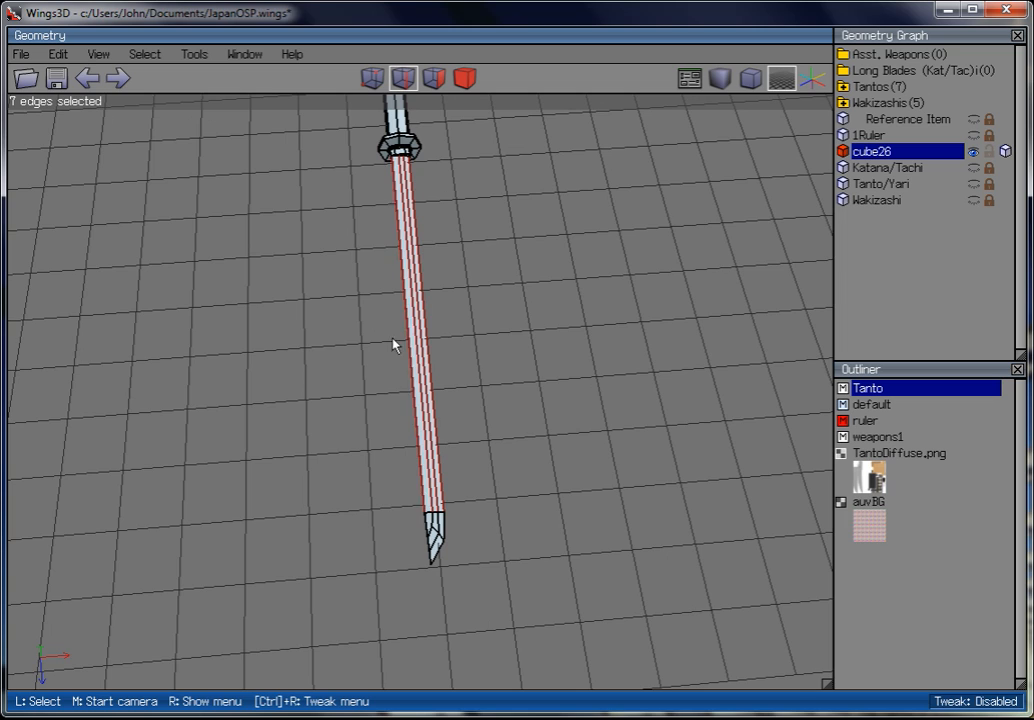
{"action": "key", "text": "v"}
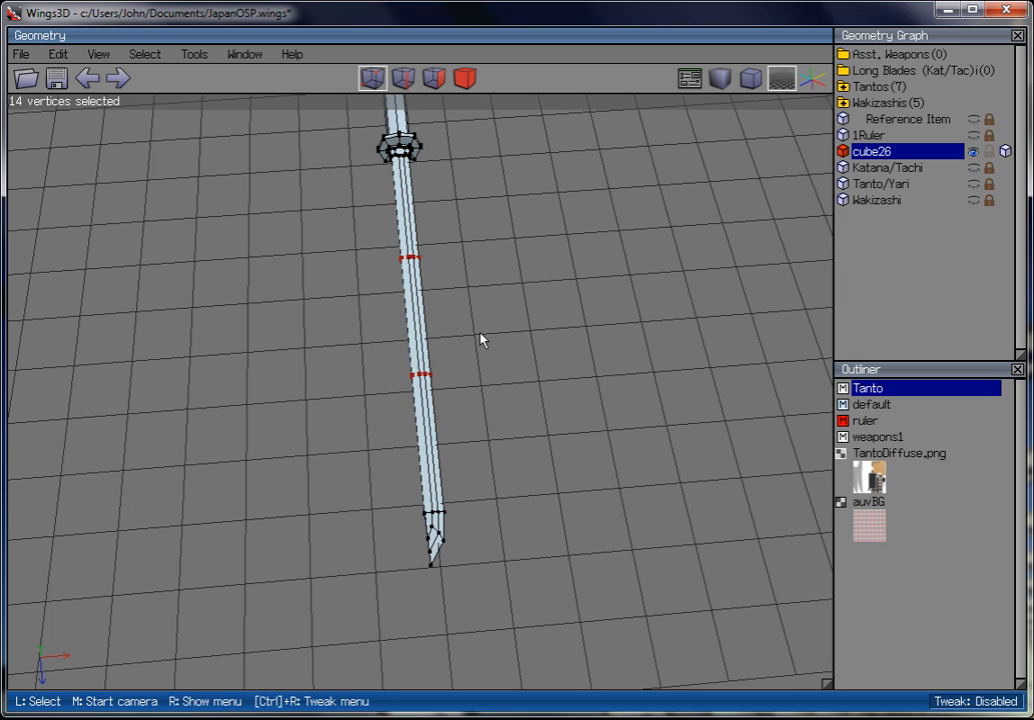
Clear the vertex selection and examine the subdivided blade, the guard and the handle's end from several angles.
{"action": "mouse_move", "coordinate": [540, 212]}
{"action": "left_mouse_down"}
{"action": "mouse_move", "coordinate": [178, 468]}
{"action": "mouse_move", "coordinate": [185, 462]}
{"action": "left_mouse_up"}
{"action": "mouse_move", "coordinate": [272, 205]}
{"action": "left_mouse_down"}
{"action": "mouse_move", "coordinate": [495, 403]}
{"action": "mouse_move", "coordinate": [321, 422]}
{"action": "left_mouse_up"}
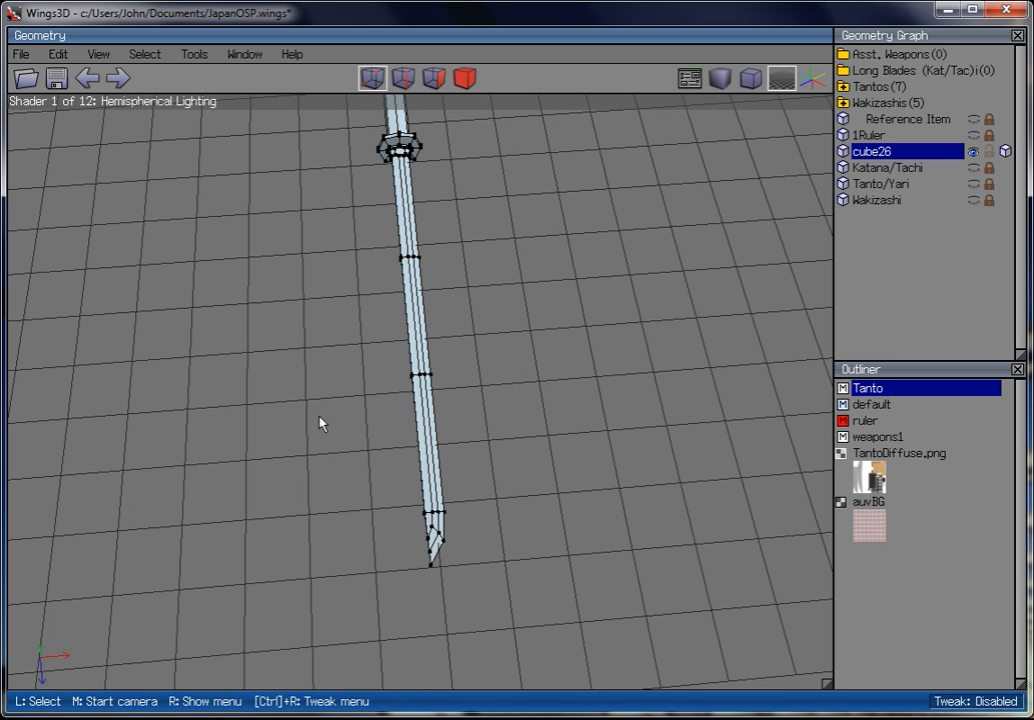
{"action": "middle_click", "coordinate": [321, 422]}
{"action": "left_click", "coordinate": [339, 413]}
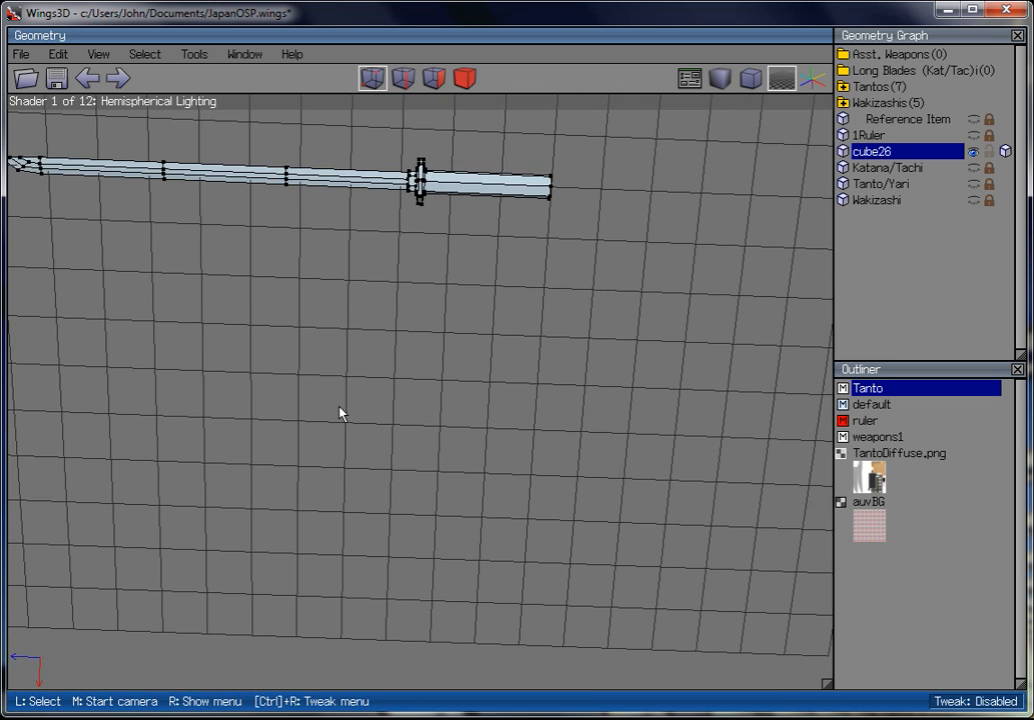
{"action": "scroll", "coordinate": [445, 434], "scroll_direction": "up", "scroll_amount": 4}
{"action": "scroll", "coordinate": [506, 355], "scroll_direction": "down", "scroll_amount": 2}
{"action": "middle_click", "coordinate": [506, 355]}
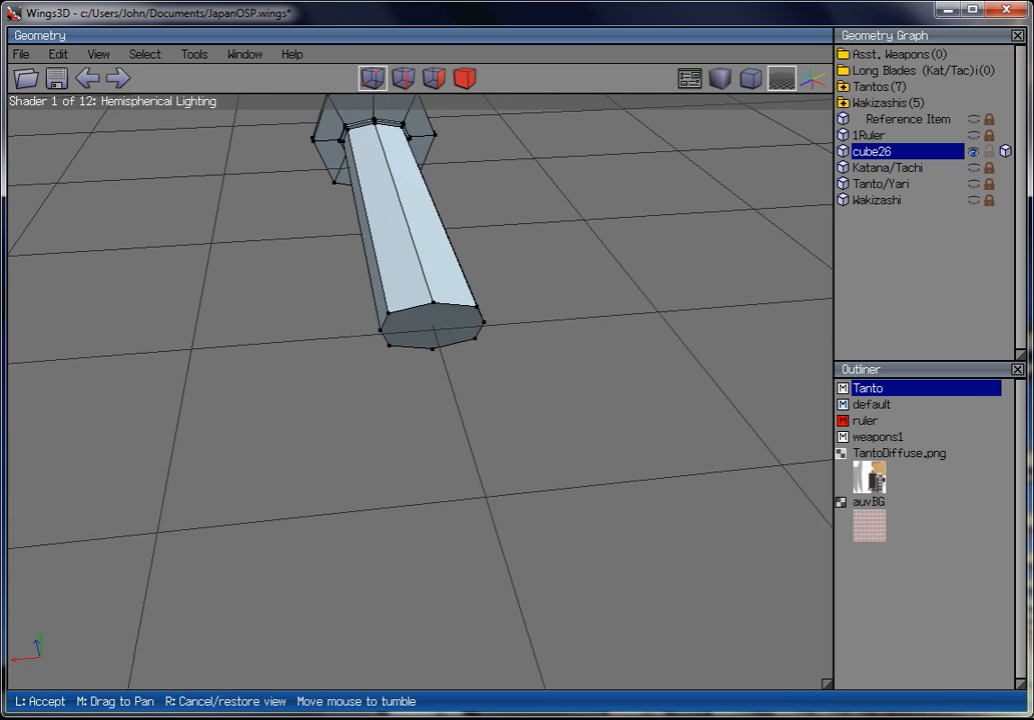
{"action": "left_click", "coordinate": [506, 355]}
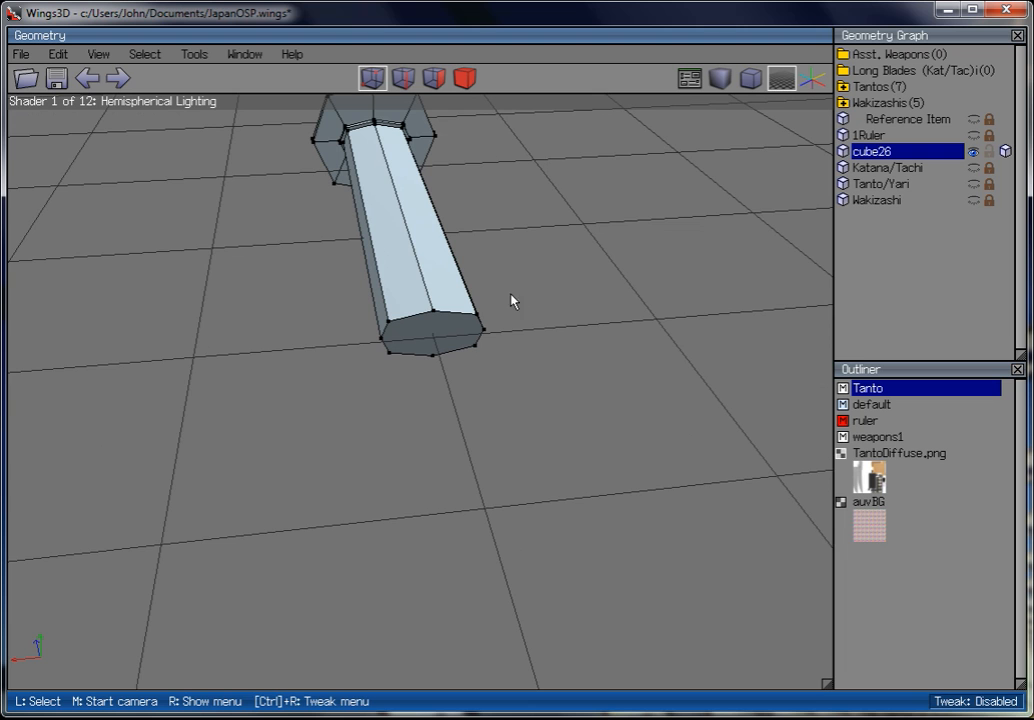
{"action": "scroll", "coordinate": [549, 166], "scroll_direction": "down", "scroll_amount": 5}
{"action": "middle_click", "coordinate": [549, 166]}
{"action": "scroll", "coordinate": [549, 166], "scroll_direction": "up", "scroll_amount": 3}
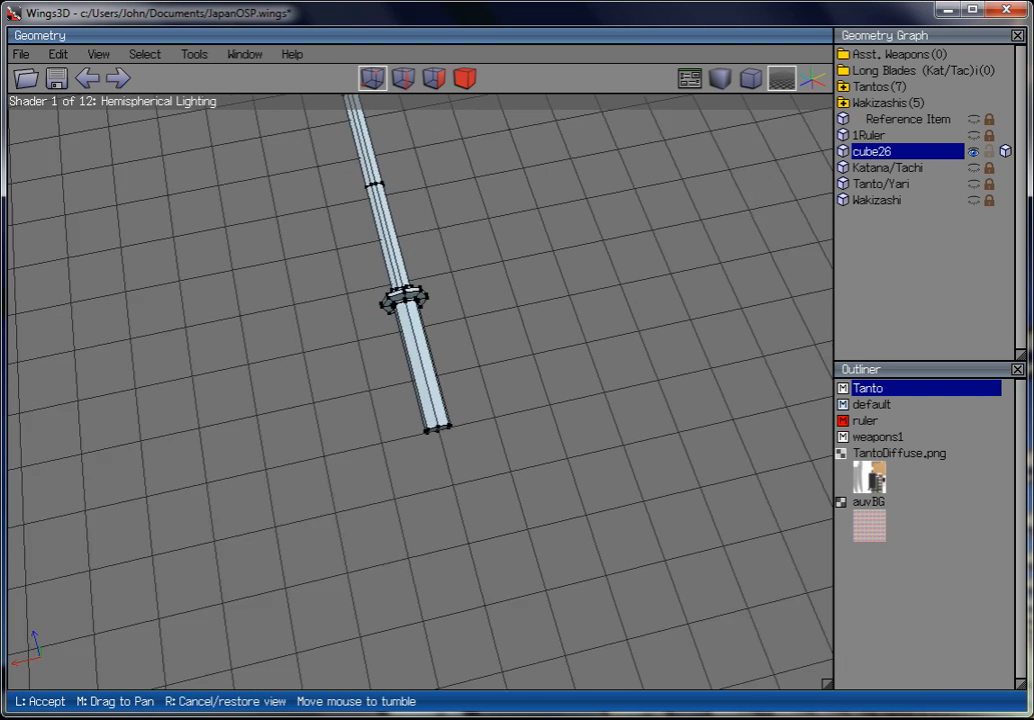
{"action": "left_click", "coordinate": [590, 260]}
{"action": "scroll", "coordinate": [590, 260], "scroll_direction": "up", "scroll_amount": 3}
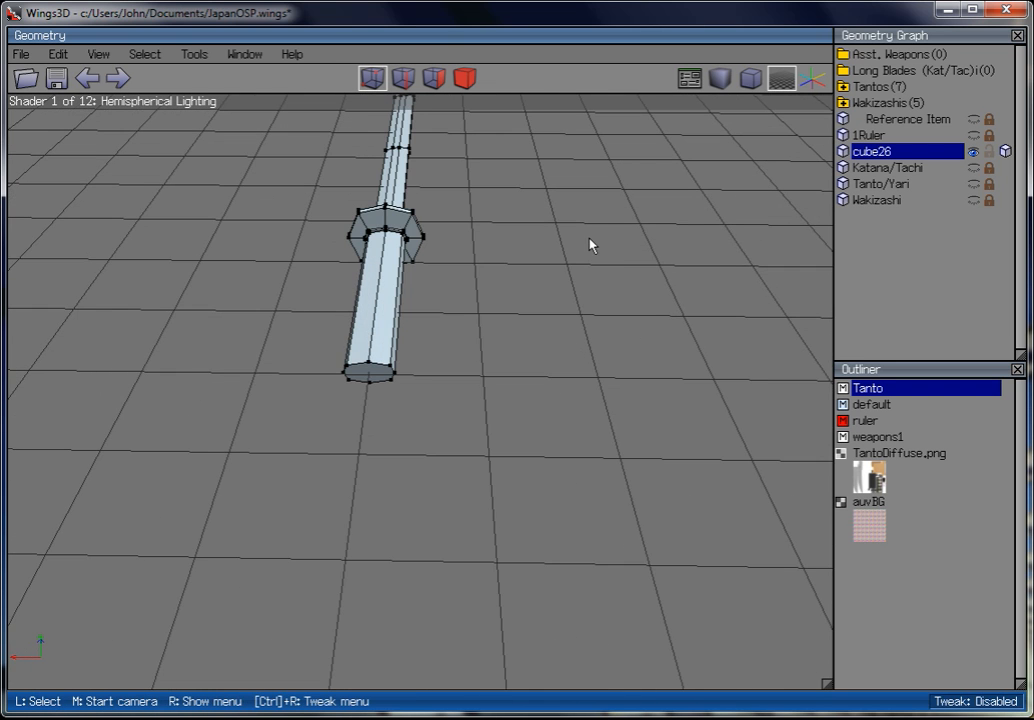
{"action": "scroll", "coordinate": [500, 242], "scroll_direction": "up", "scroll_amount": 3}
Connect two opposite vertices across the handle's end face and cut the resulting edge in two to create a centre vertex.
{"action": "left_click", "coordinate": [215, 328]}
{"action": "left_click", "coordinate": [324, 359]}
{"action": "left_click_drag", "start_coordinate": [468, 231], "coordinate": [30, 515]}
{"action": "left_click", "coordinate": [90, 494]}
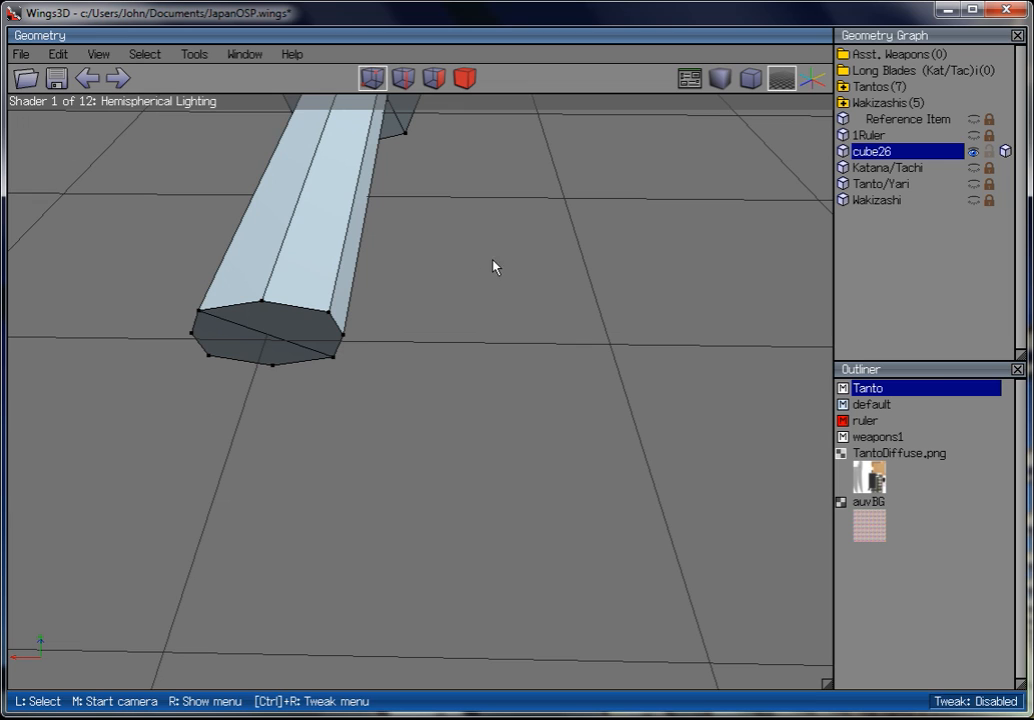
{"action": "left_click", "coordinate": [403, 78]}
{"action": "left_click", "coordinate": [293, 341]}
{"action": "key", "text": "2"}
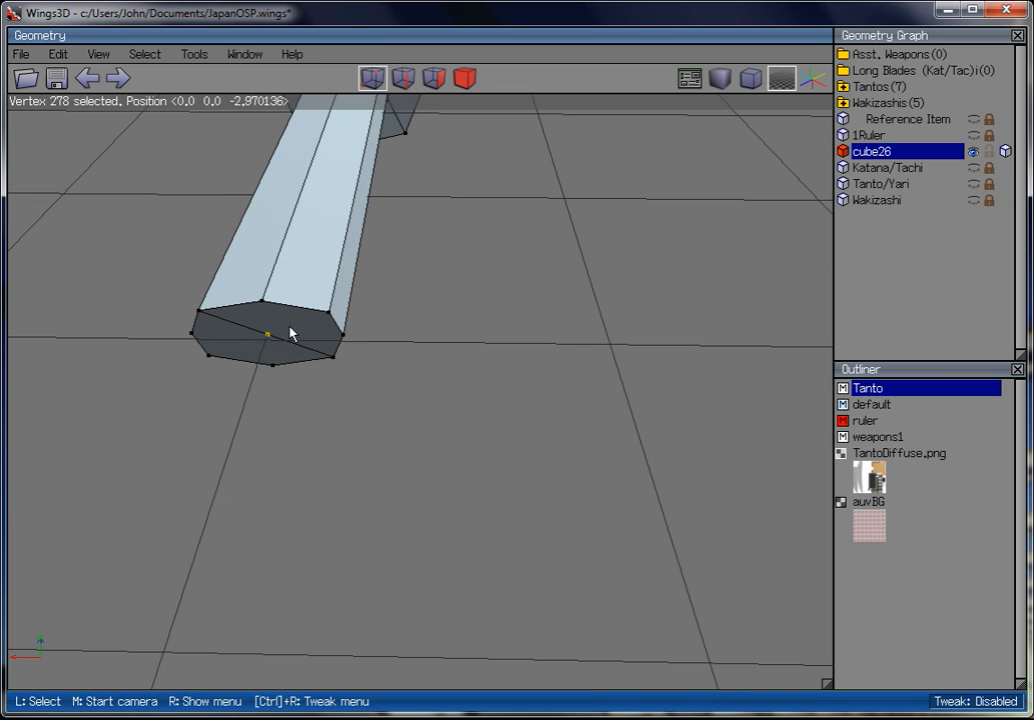
Connect the centre vertex to the remaining six rim vertices of the handle's end face and clear the selection.
{"action": "left_click", "coordinate": [276, 315]}
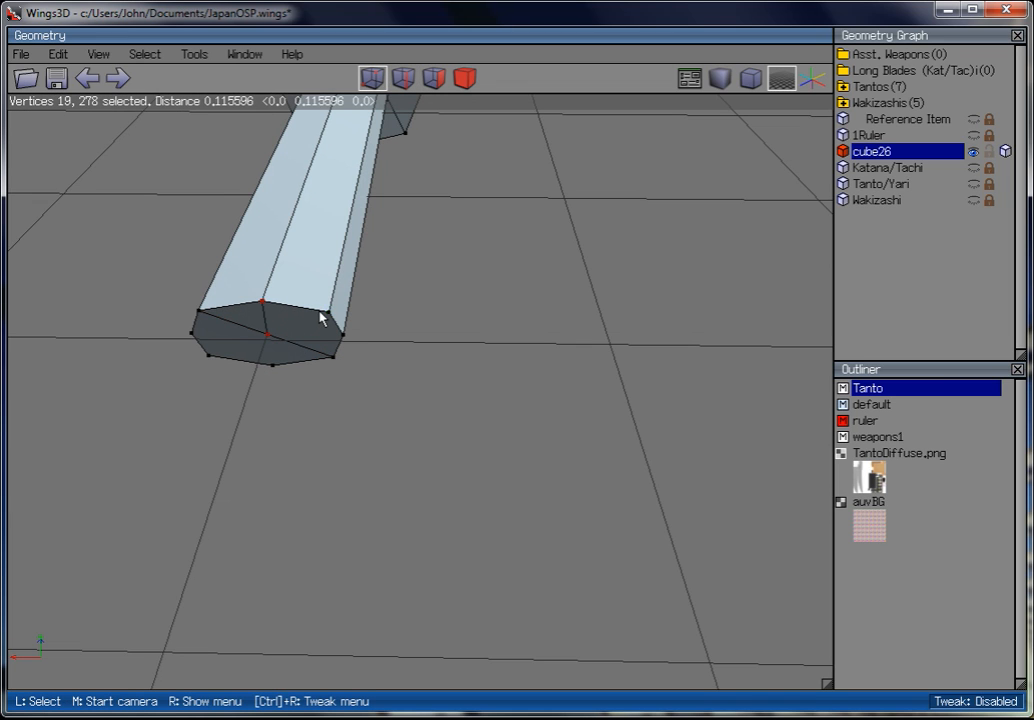
{"action": "left_click", "coordinate": [331, 316]}
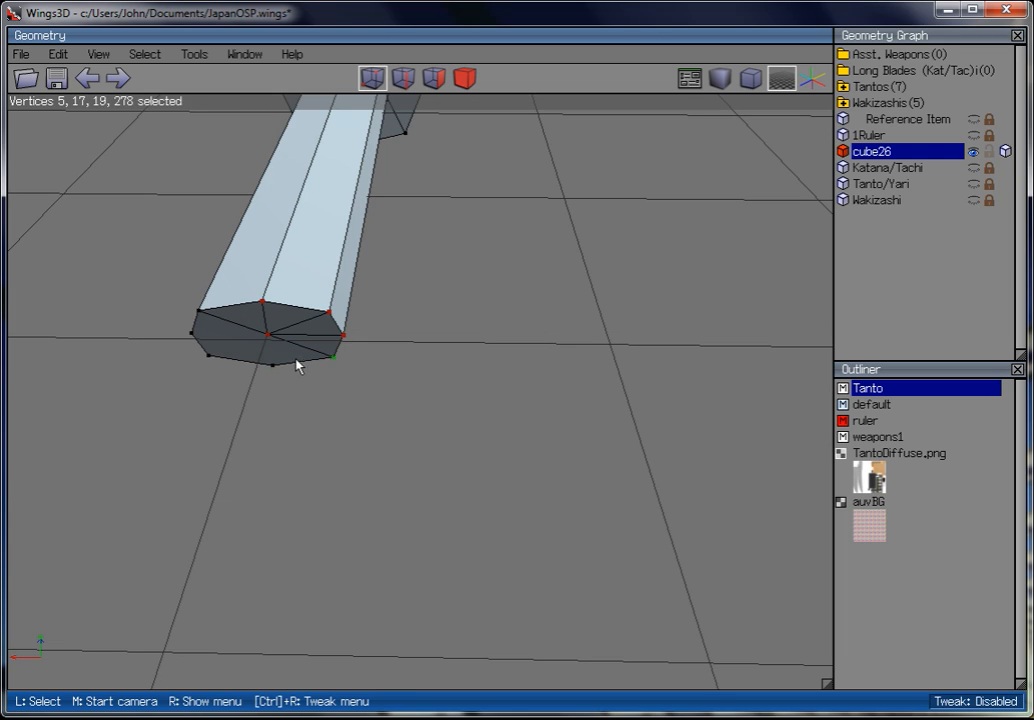
{"action": "left_click", "coordinate": [222, 361]}
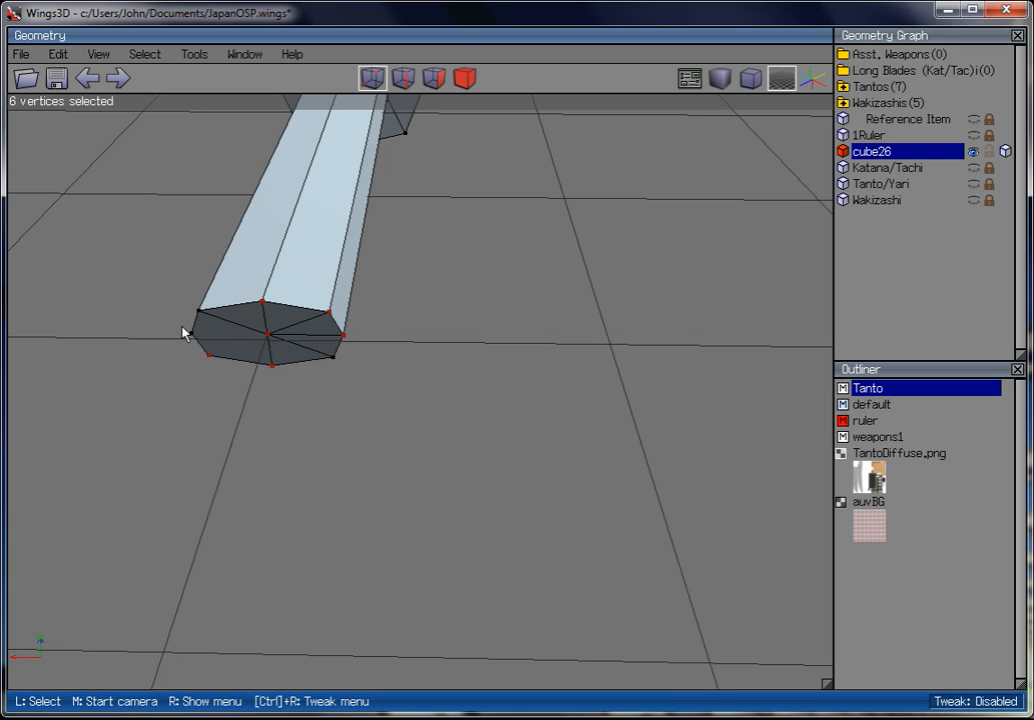
{"action": "left_click_drag", "start_coordinate": [519, 219], "coordinate": [95, 538], "text": "ctrl"}
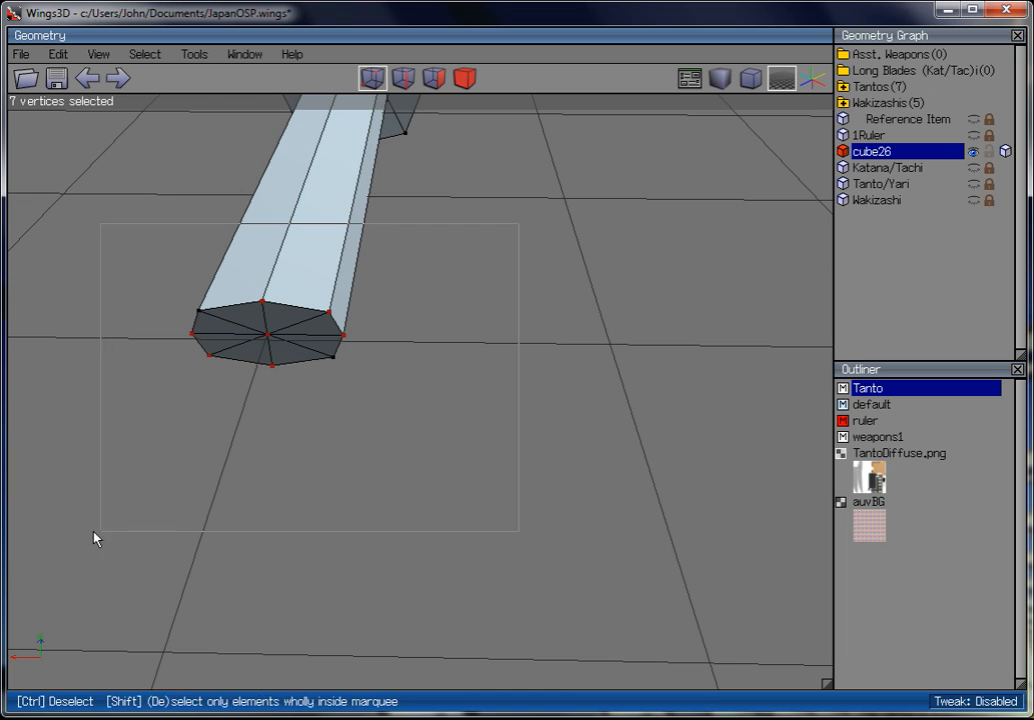
Move the handle end's centre vertex outward along its normal by about 0.11 to form a pointed cap.
{"action": "left_click", "coordinate": [268, 334]}
{"action": "right_click", "coordinate": [490, 268]}
{"action": "left_click", "coordinate": [490, 271]}
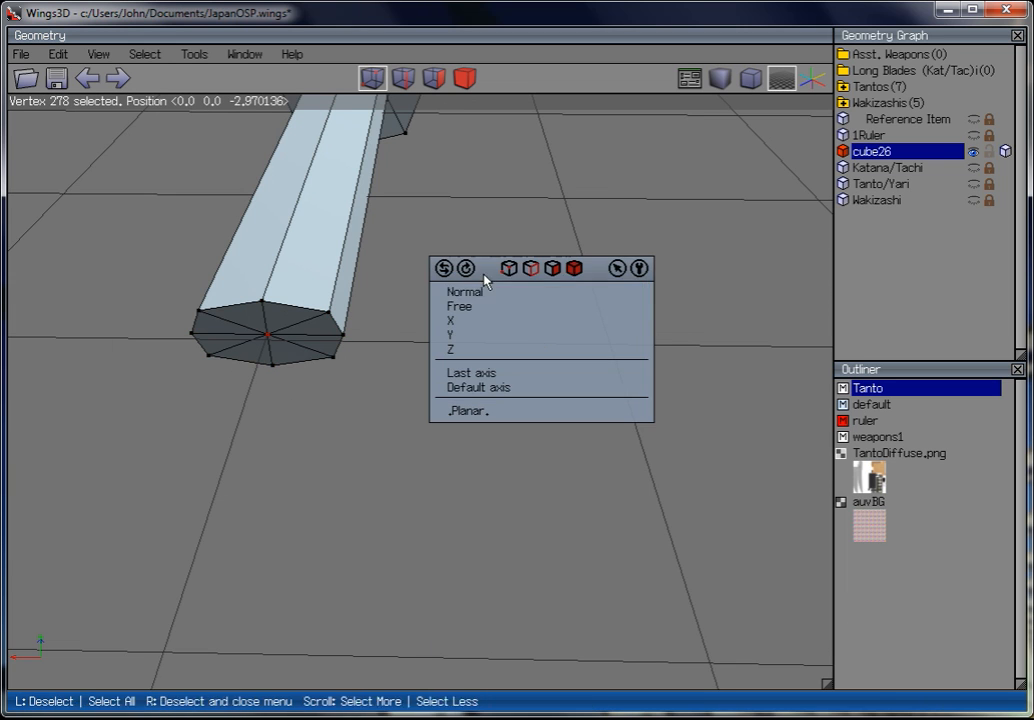
{"action": "left_click", "coordinate": [489, 290]}
{"action": "left_click", "coordinate": [489, 290]}
Add a ring of connected vertices halfway along the cap's eight radial edges, scale it uniformly to about 118% and clear the selection.
{"action": "left_click", "coordinate": [403, 78]}
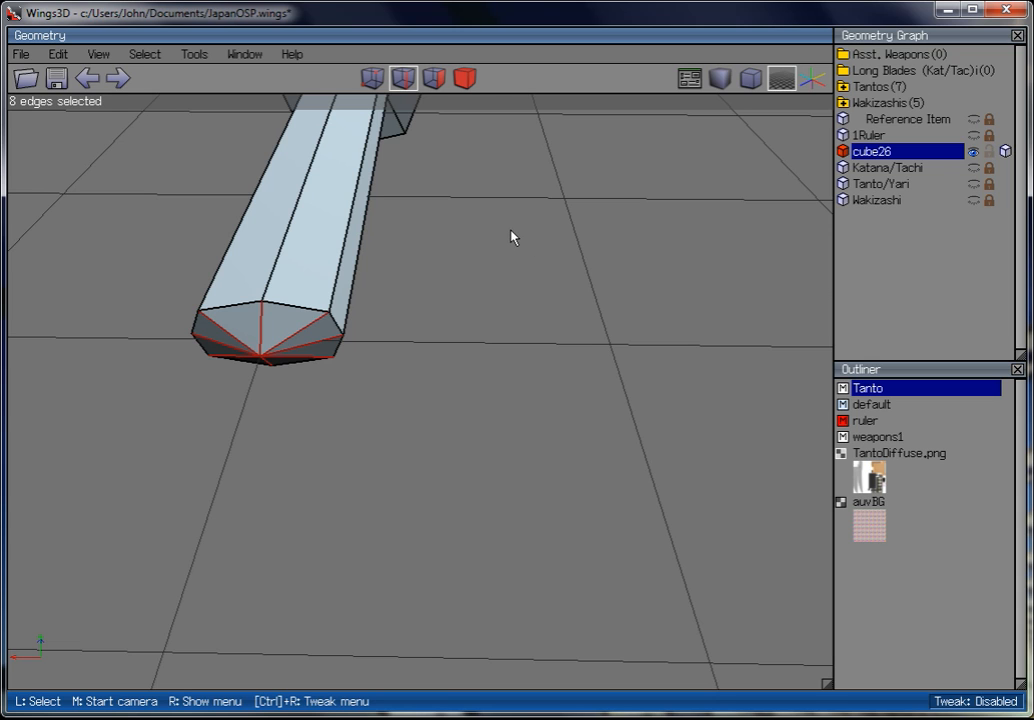
{"action": "key", "text": "v"}
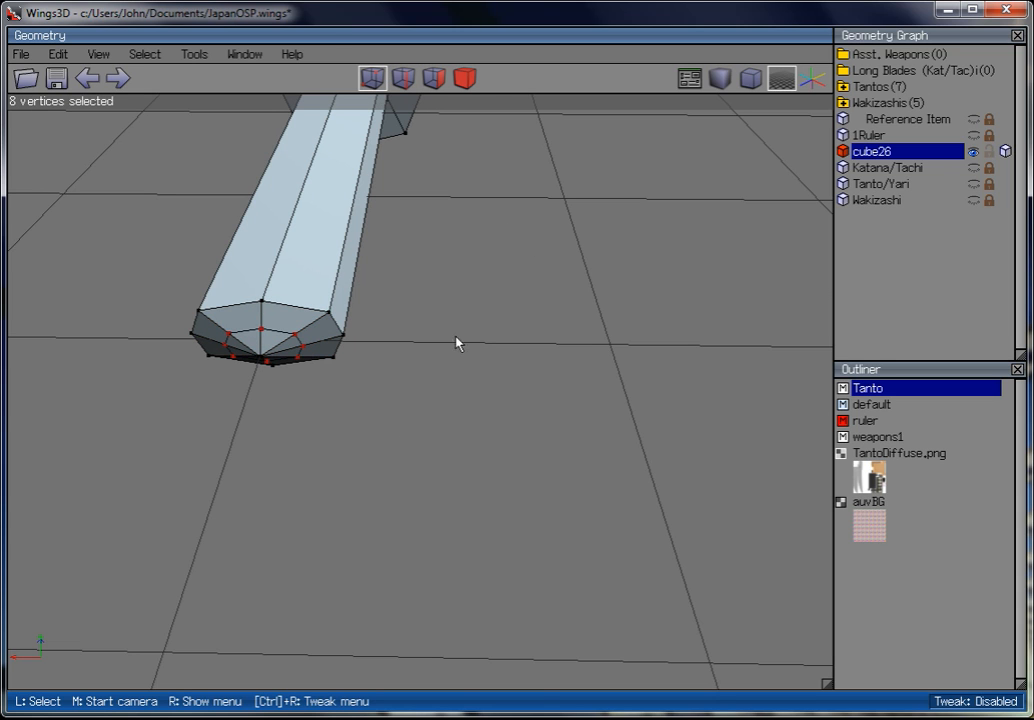
{"action": "right_click", "coordinate": [456, 343]}
{"action": "left_click", "coordinate": [487, 332]}
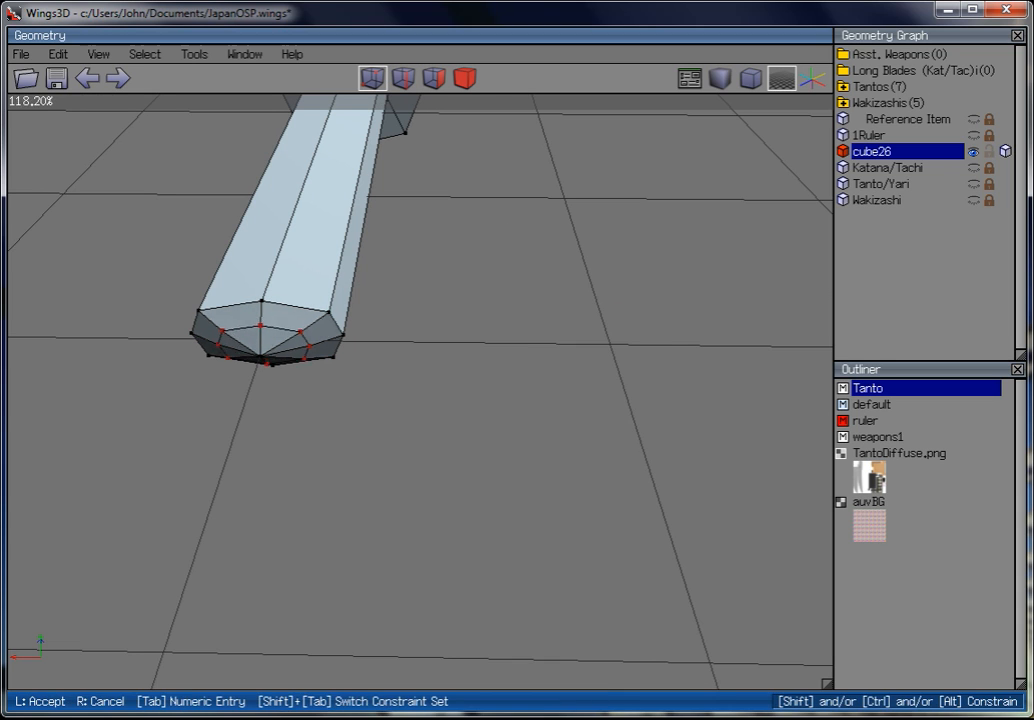
{"action": "left_click", "coordinate": [487, 332]}
{"action": "middle_click", "coordinate": [487, 332]}
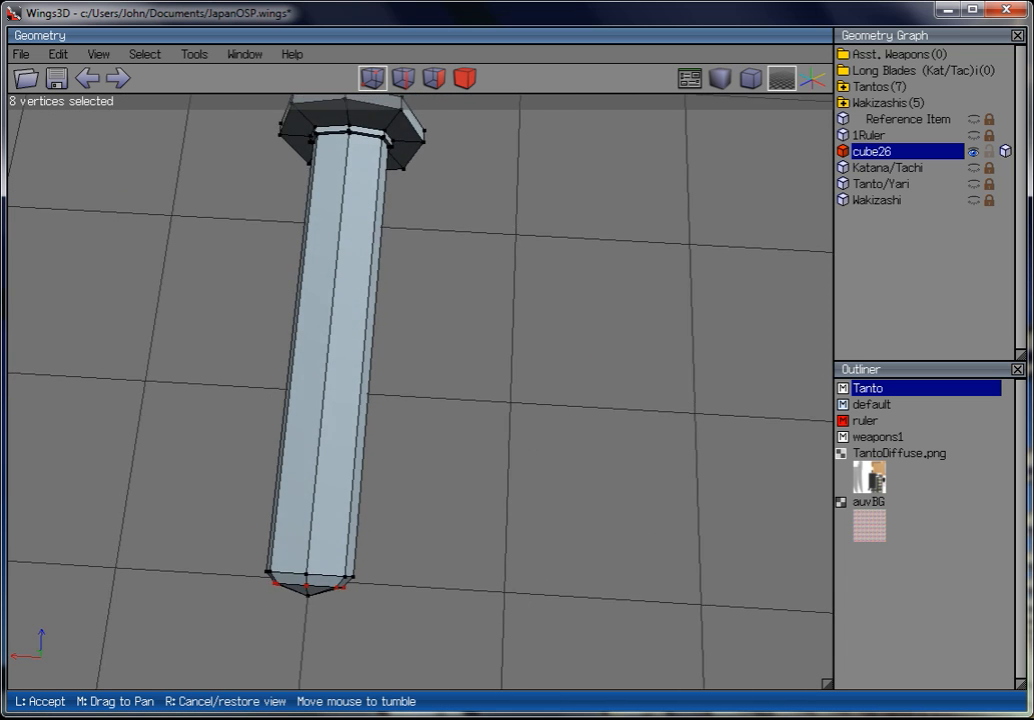
{"action": "left_click", "coordinate": [194, 659]}
{"action": "key", "text": "space"}
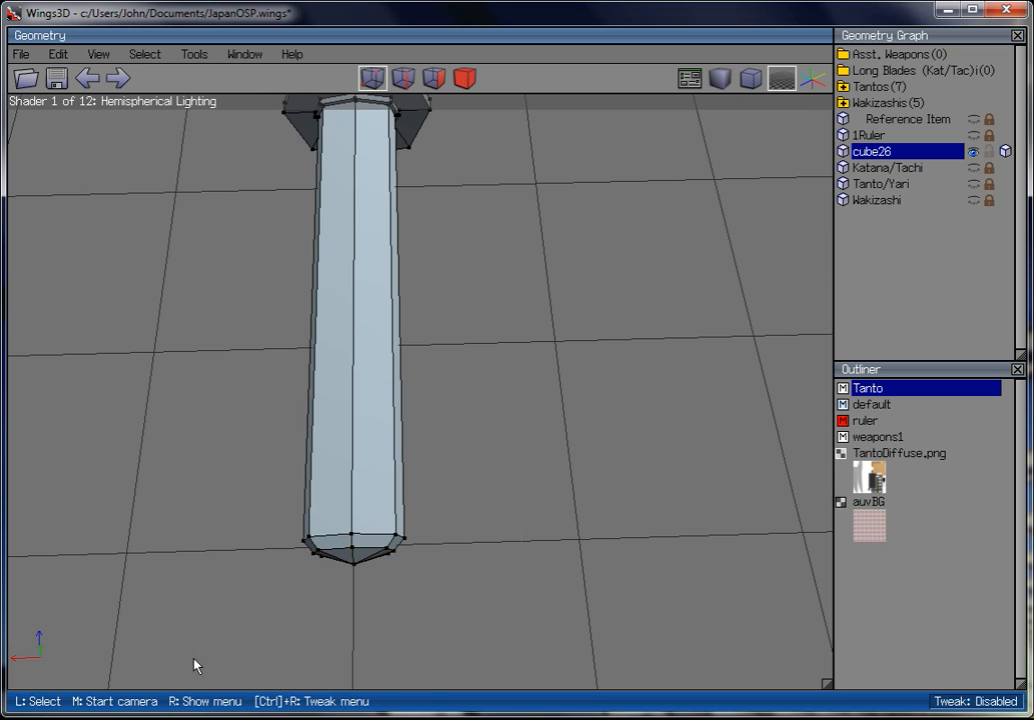
Move the cap's centre vertex inward along its normal by about 0.027 and extend the selection to the surrounding ring.
{"action": "left_click", "coordinate": [354, 568]}
{"action": "right_click", "coordinate": [478, 262]}
{"action": "left_click", "coordinate": [476, 293]}
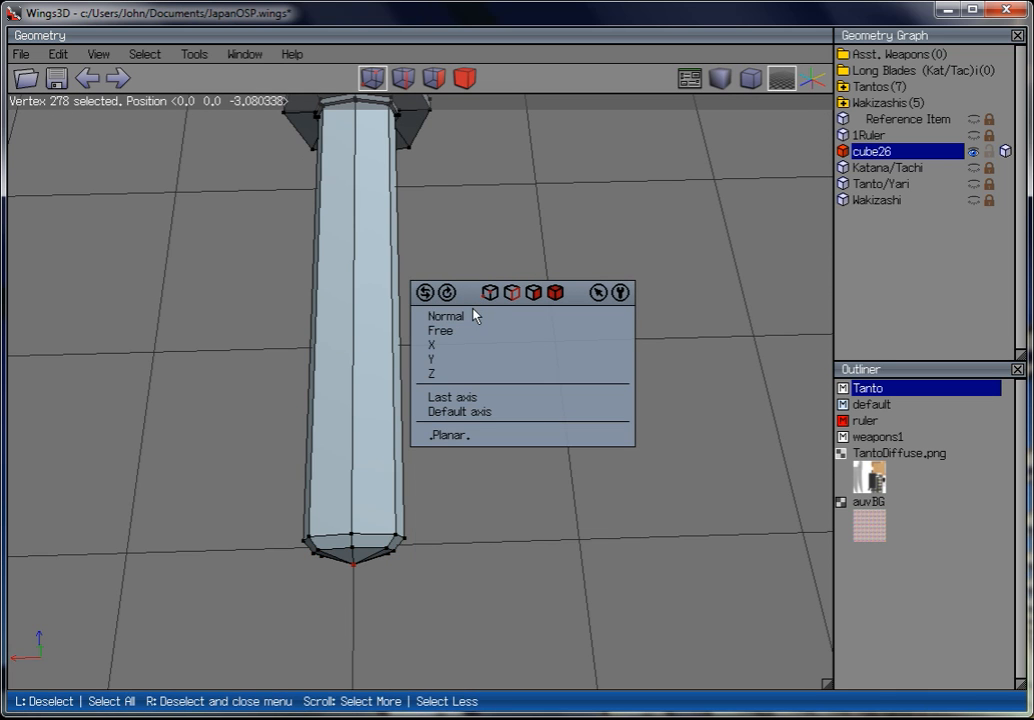
{"action": "left_click", "coordinate": [472, 317]}
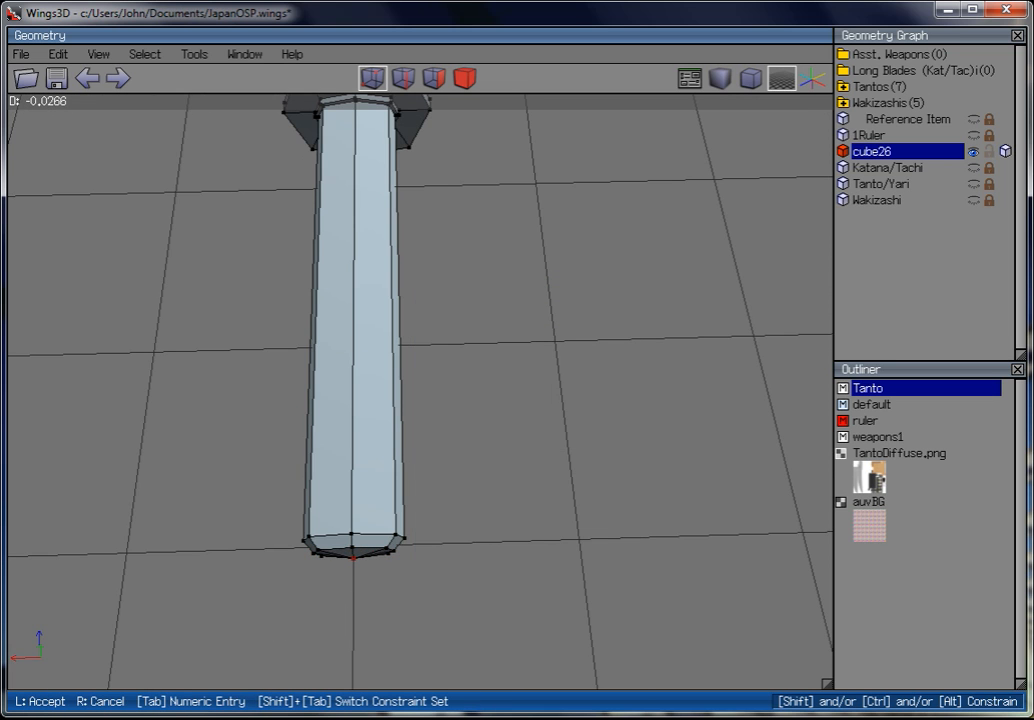
{"action": "left_click", "coordinate": [477, 309]}
{"action": "left_click", "coordinate": [378, 77]}
{"action": "right_click", "coordinate": [567, 410]}
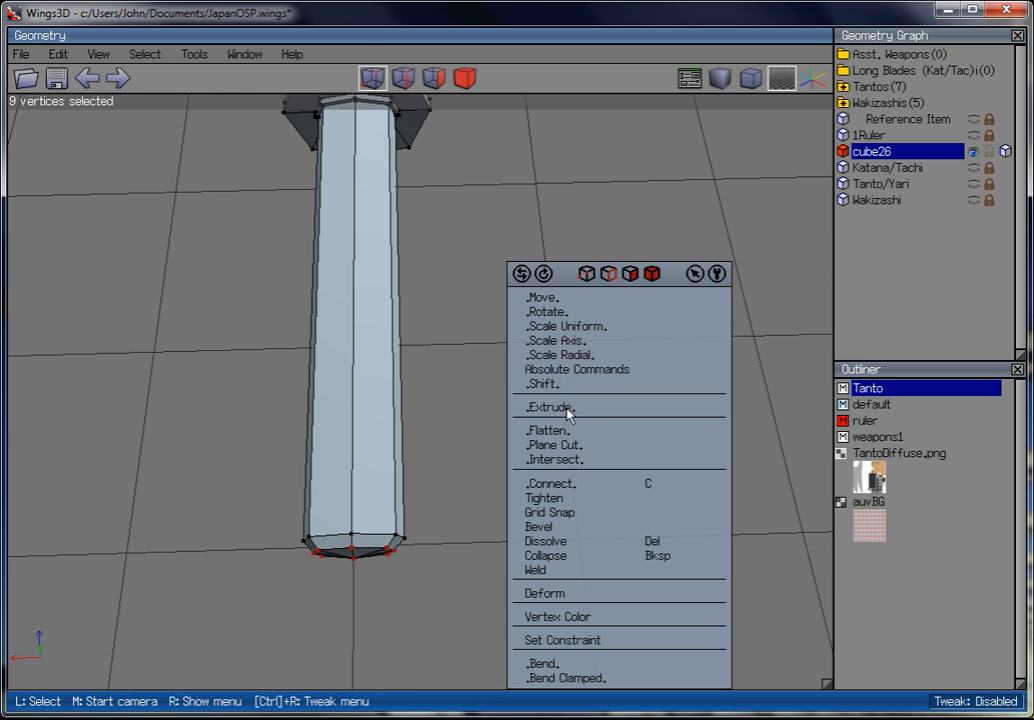
{"action": "left_click", "coordinate": [568, 300]}
{"action": "left_click", "coordinate": [554, 346]}
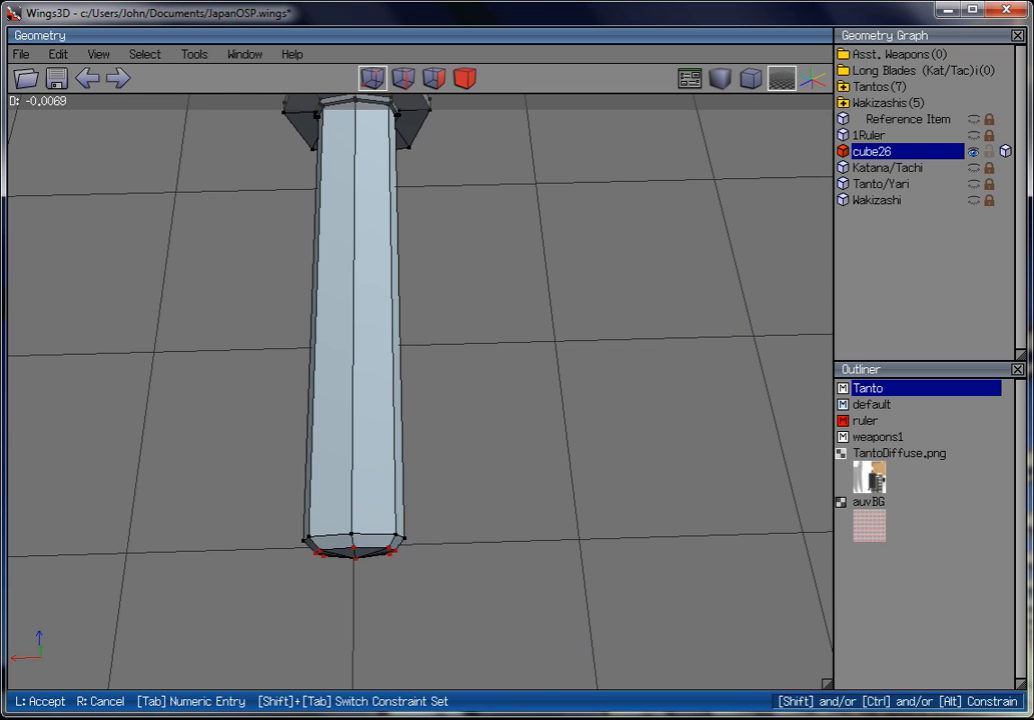
{"action": "left_click", "coordinate": [577, 344]}
Move the cap's centre vertex and inner ring about 0.009 along Z toward the guard and clear the selection.
{"action": "right_click", "coordinate": [592, 280]}
{"action": "left_click", "coordinate": [570, 296]}
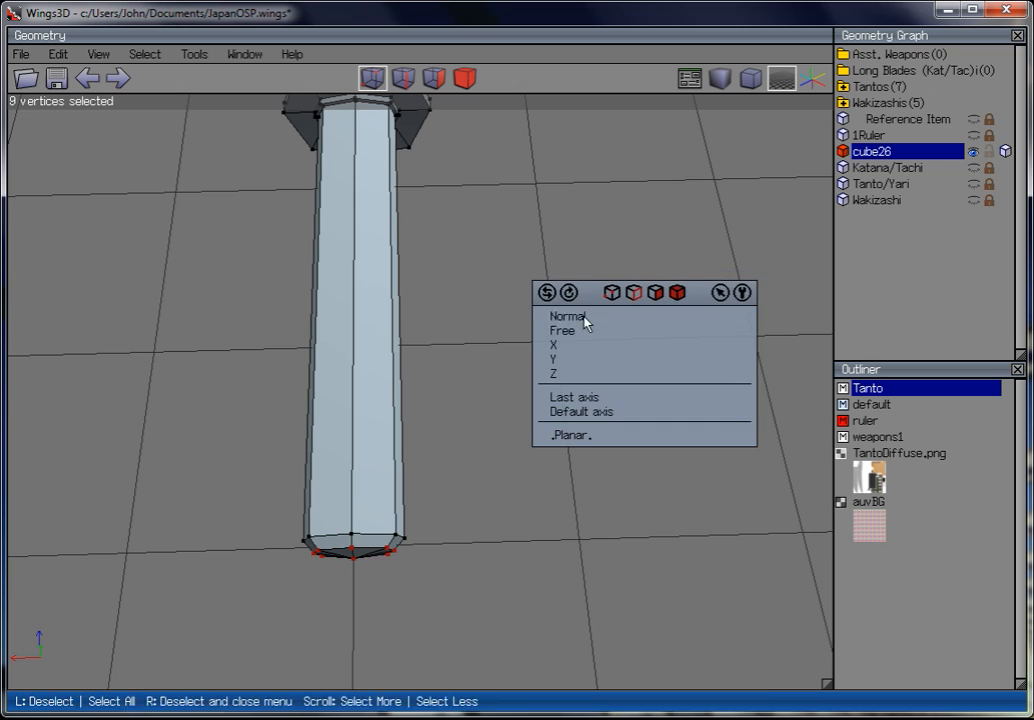
{"action": "left_click", "coordinate": [559, 378]}
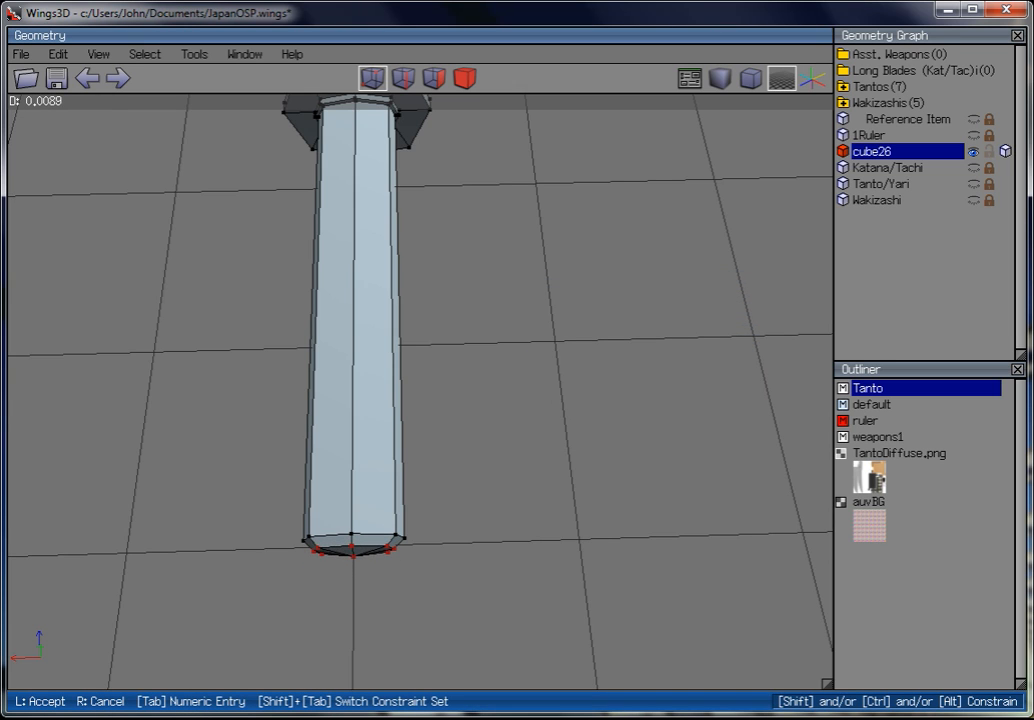
{"action": "left_click", "coordinate": [549, 424]}
{"action": "key", "text": "space"}
Select the whole sword object and apply Auto-Smooth to its edges.
{"action": "scroll", "coordinate": [540, 110], "scroll_direction": "down", "scroll_amount": 6}
{"action": "left_click", "coordinate": [464, 79]}
{"action": "left_click", "coordinate": [416, 292]}
{"action": "right_click", "coordinate": [418, 293]}
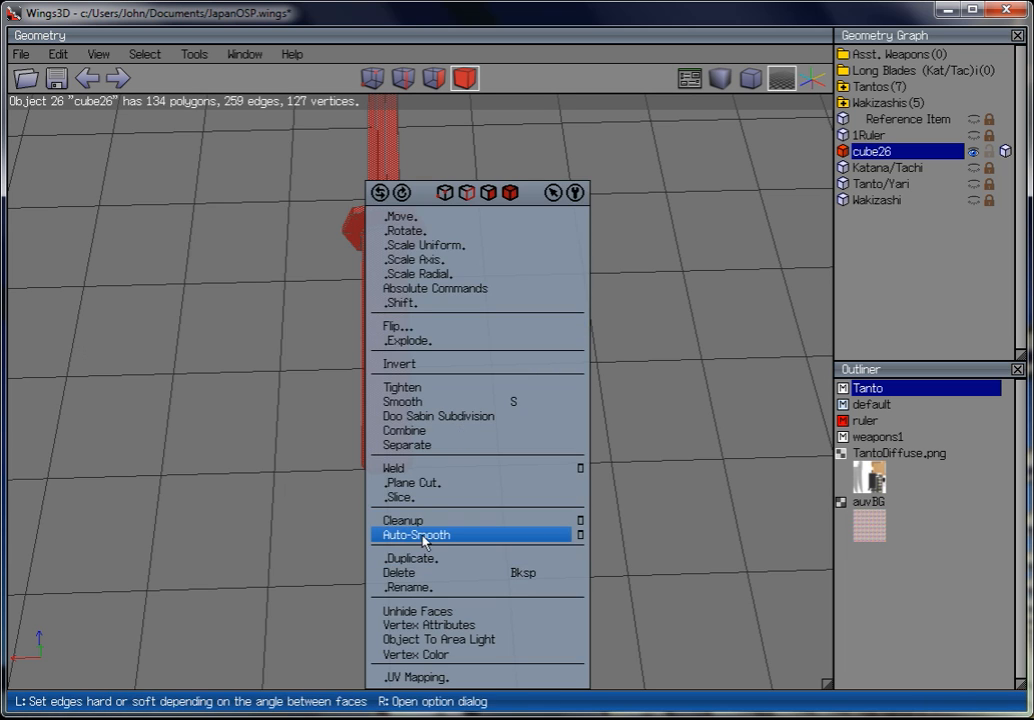
{"action": "left_click", "coordinate": [422, 535]}
Examine the whole sword in smooth shading from several angles, and return to the flat-shaded wire view.
{"action": "left_click", "coordinate": [720, 78]}
{"action": "key", "text": "space"}
{"action": "middle_click", "coordinate": [709, 175]}
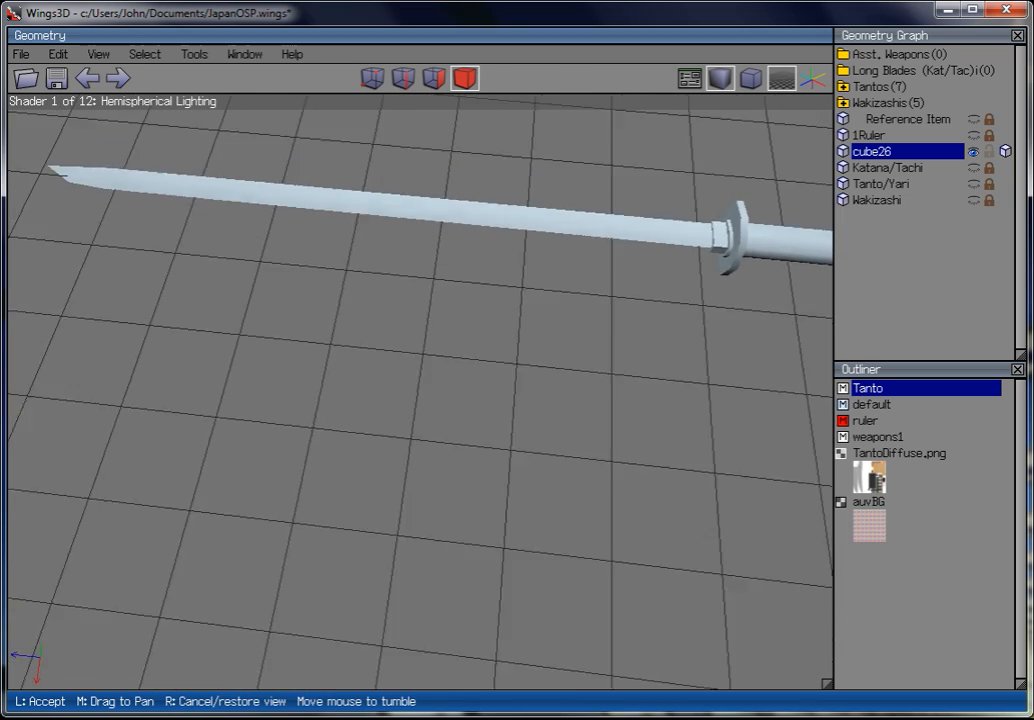
{"action": "left_click", "coordinate": [801, 42]}
{"action": "left_click", "coordinate": [720, 78]}
{"action": "key", "text": "Right"}
{"action": "scroll", "coordinate": [590, 213], "scroll_direction": "up", "scroll_amount": 3}
Select the ridge edges along the upper face of the blade from the guard toward the tip, leaving out any stray edges.
{"action": "left_click", "coordinate": [403, 78]}
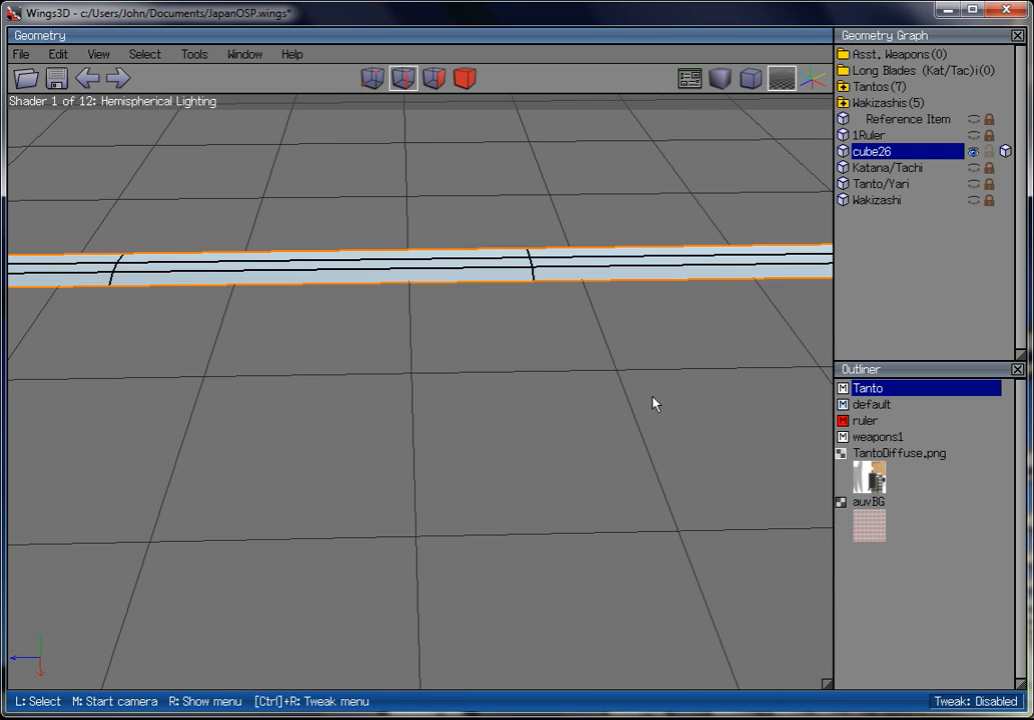
{"action": "middle_click", "coordinate": [653, 402]}
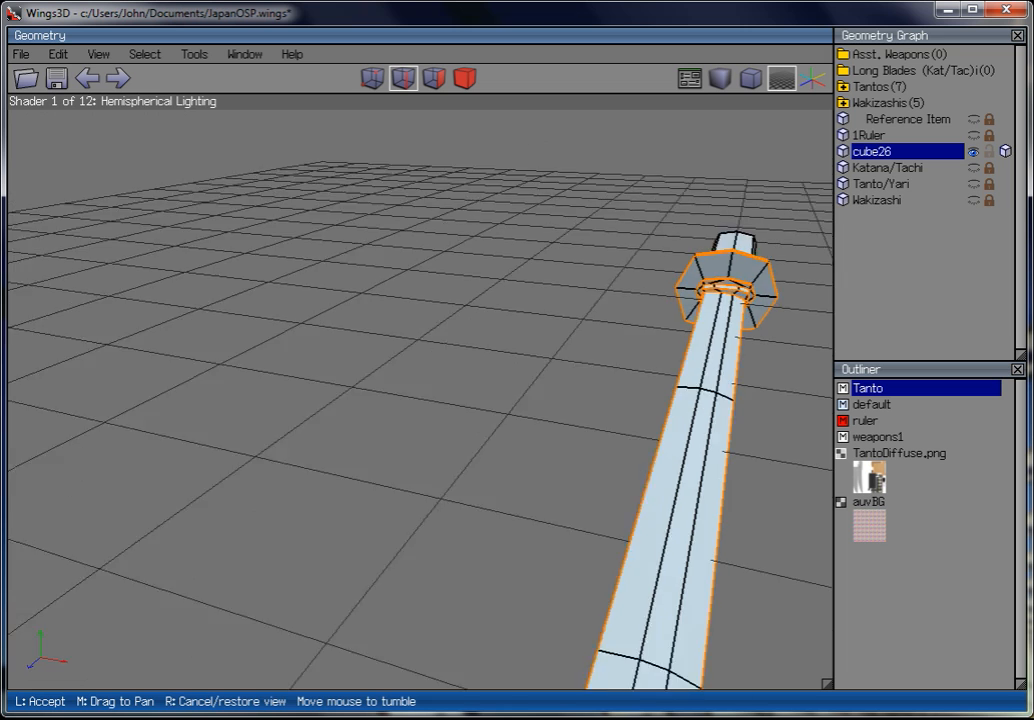
{"action": "left_click", "coordinate": [692, 392]}
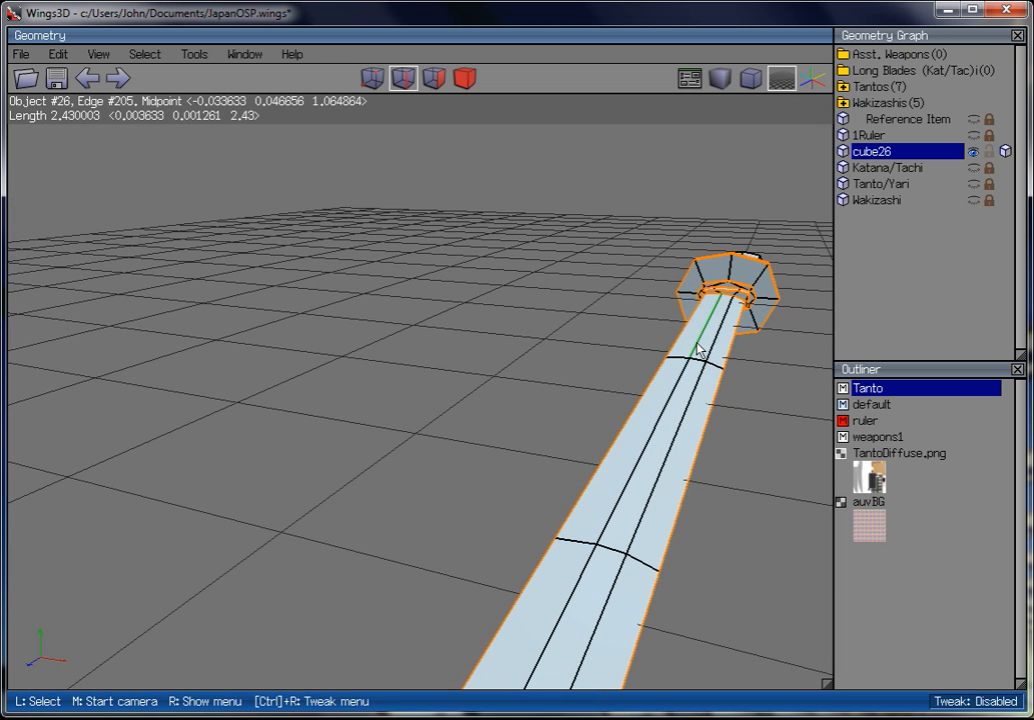
{"action": "left_click", "coordinate": [697, 349]}
{"action": "scroll", "coordinate": [697, 349], "scroll_direction": "down", "scroll_amount": 3}
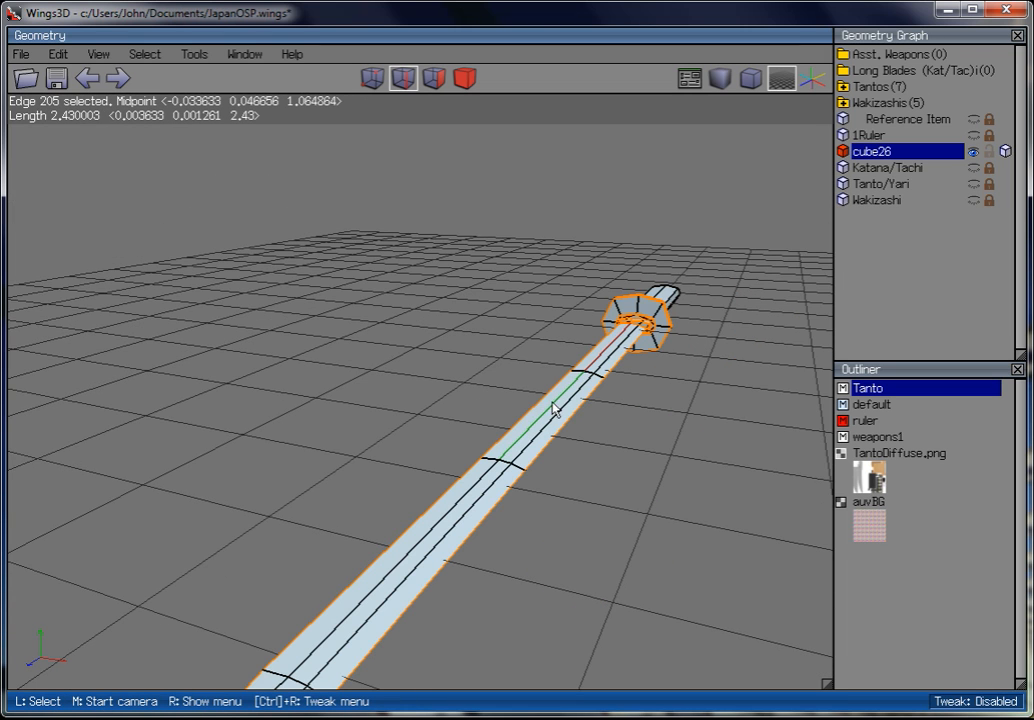
{"action": "middle_click", "coordinate": [660, 405]}
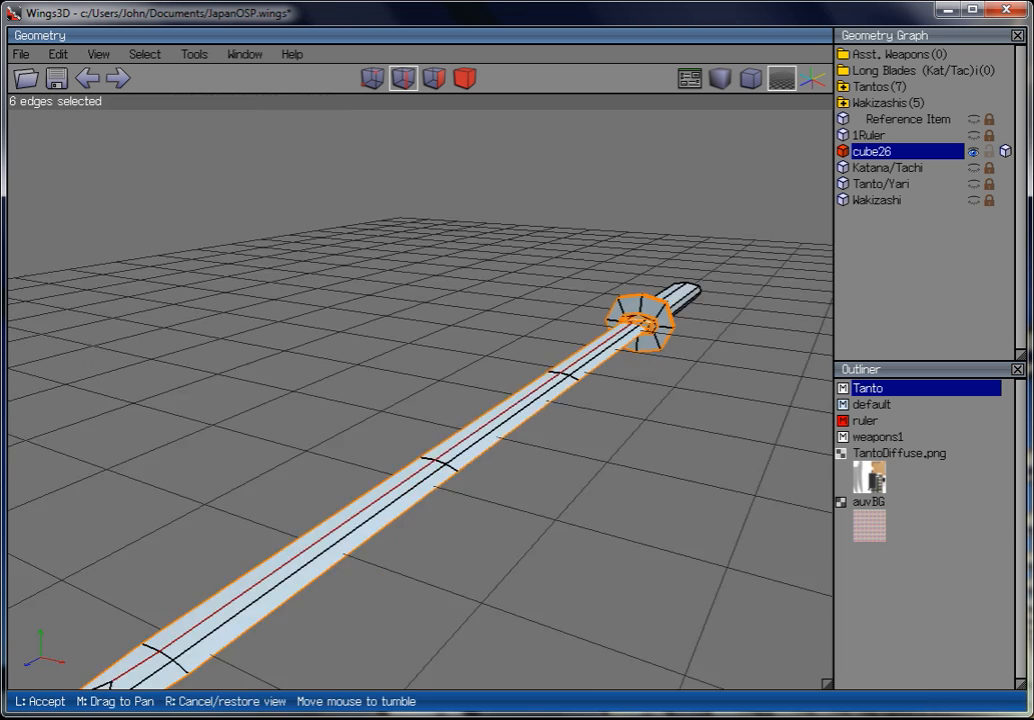
{"action": "left_click", "coordinate": [678, 333]}
{"action": "left_click_drag", "start_coordinate": [645, 370], "coordinate": [650, 397]}
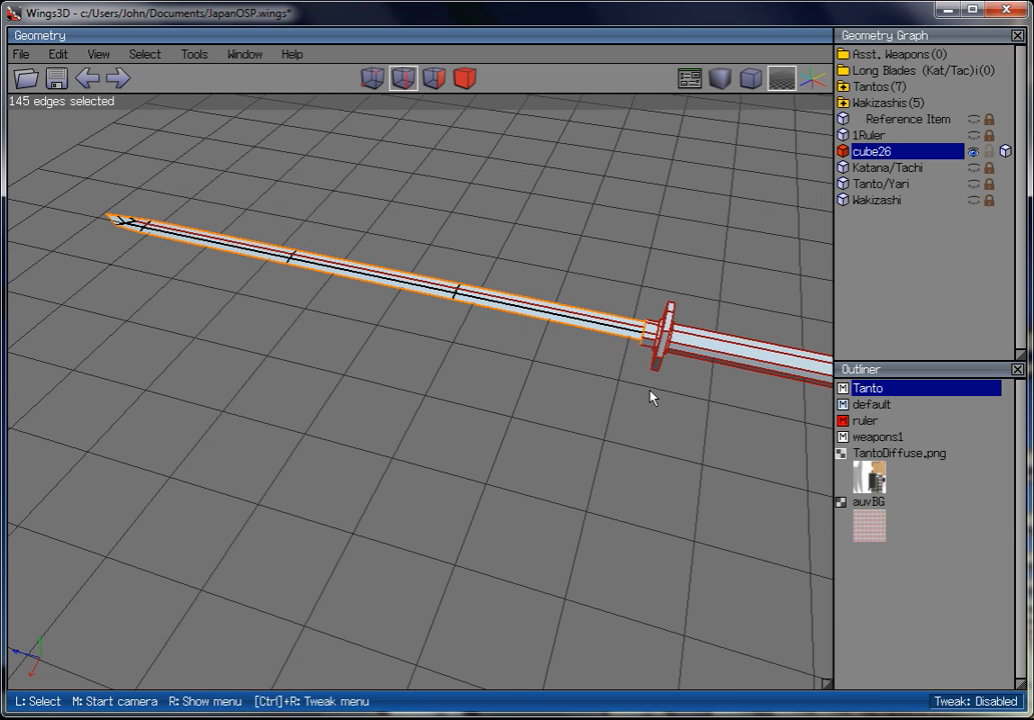
{"action": "left_click_drag", "start_coordinate": [648, 284], "coordinate": [700, 358]}
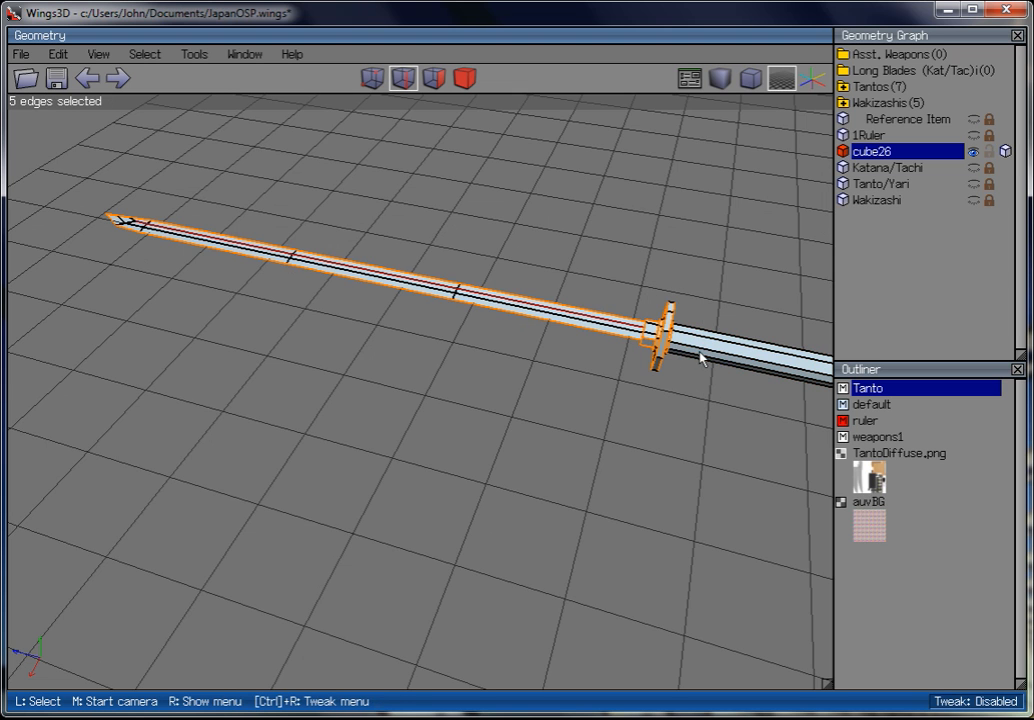
Extend the ridge selection around the blade's tip and back along the matching ridge on the underside to the guard.
{"action": "middle_click", "coordinate": [621, 448]}
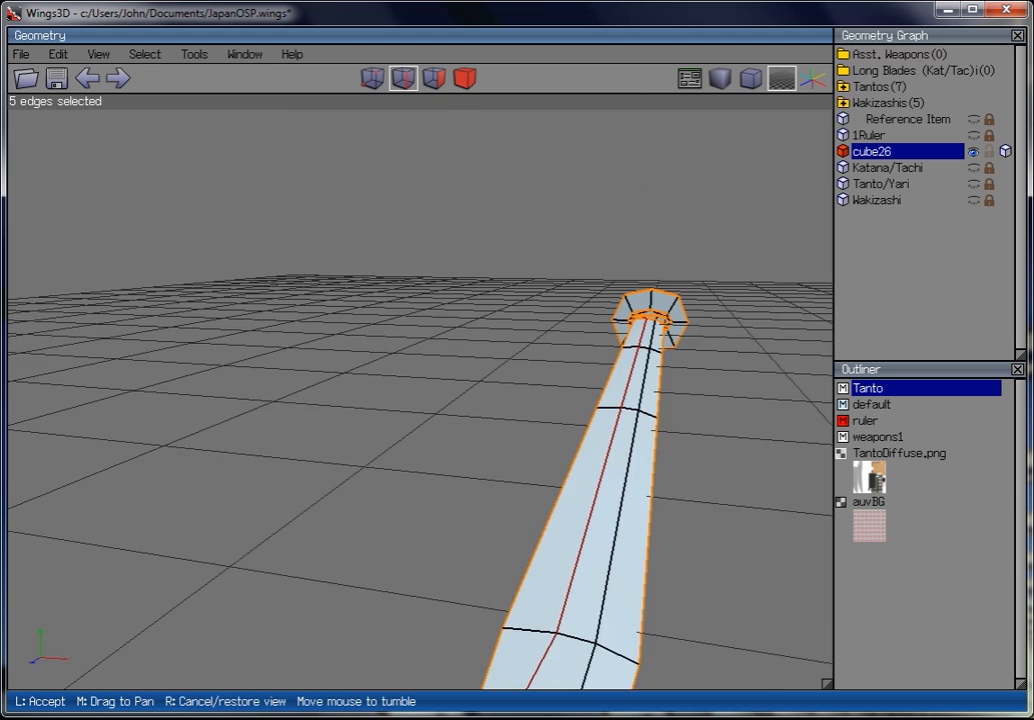
{"action": "left_click", "coordinate": [505, 496]}
{"action": "middle_click", "coordinate": [681, 517]}
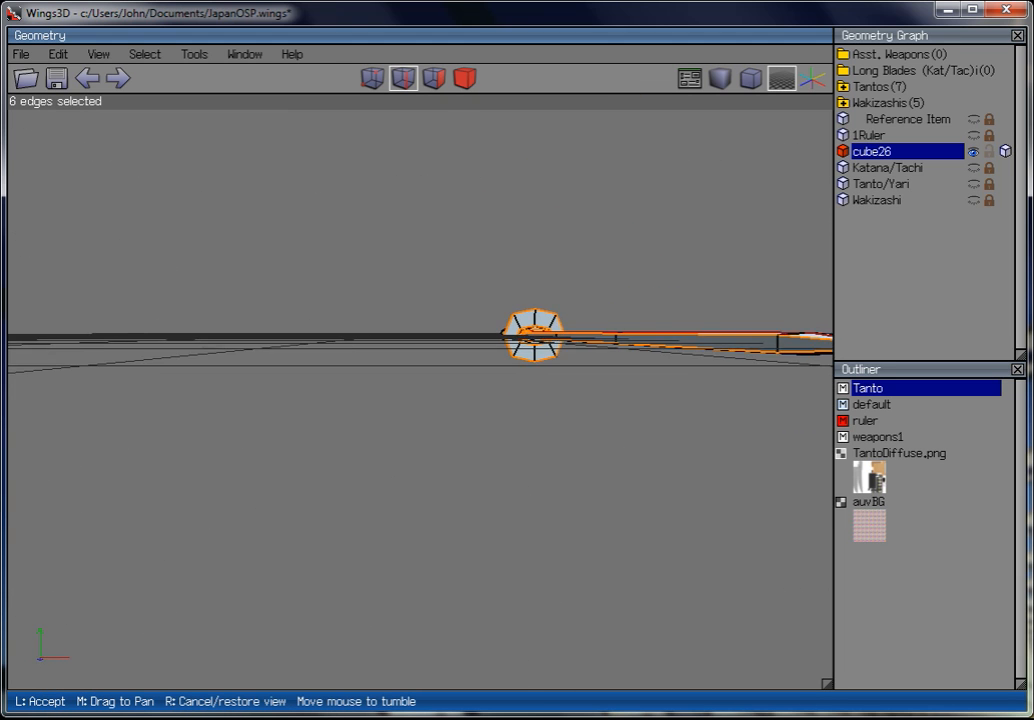
{"action": "left_click", "coordinate": [797, 427]}
{"action": "left_click", "coordinate": [770, 423]}
{"action": "scroll", "coordinate": [710, 485], "scroll_direction": "down", "scroll_amount": 2}
{"action": "middle_click", "coordinate": [699, 482]}
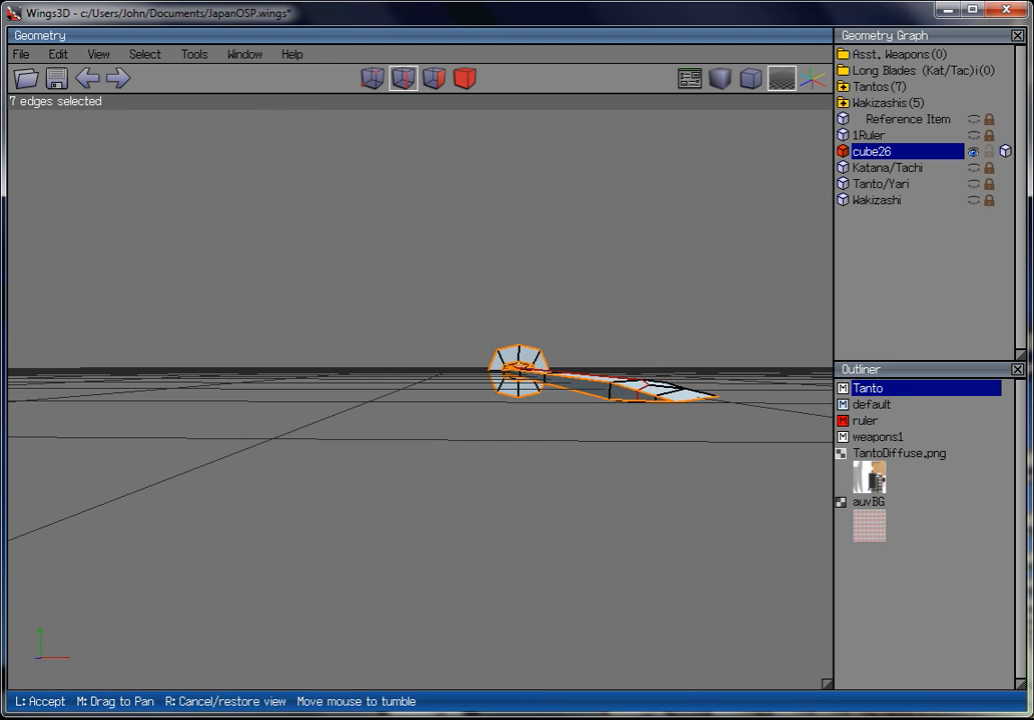
{"action": "left_click", "coordinate": [675, 322]}
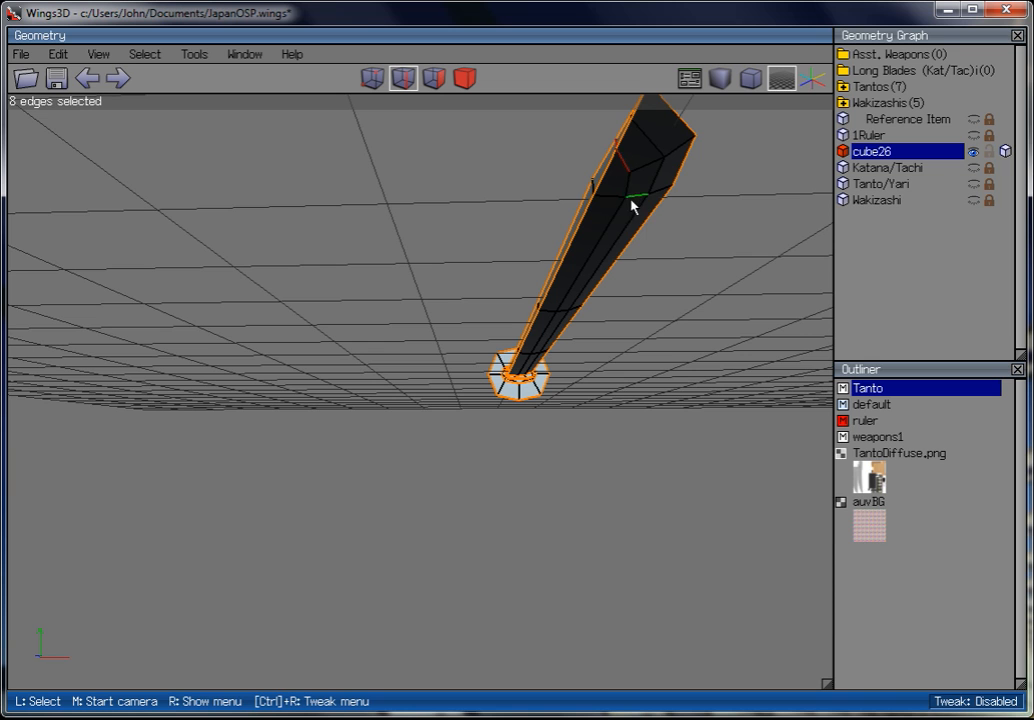
{"action": "left_click", "coordinate": [597, 258]}
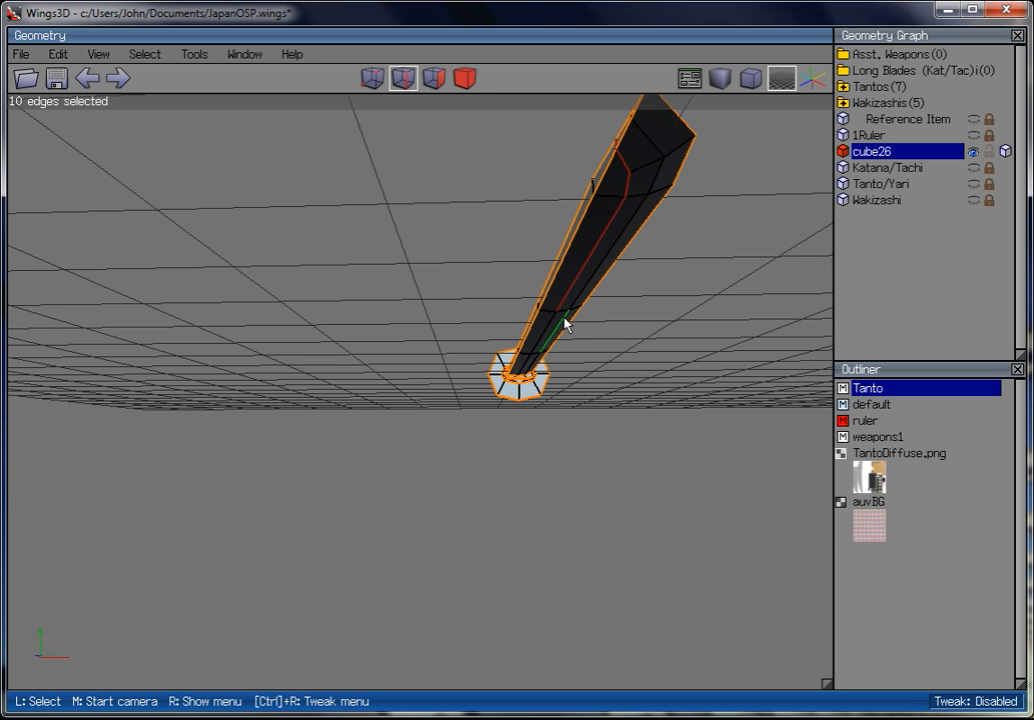
{"action": "left_click", "coordinate": [522, 372]}
{"action": "middle_click", "coordinate": [522, 372]}
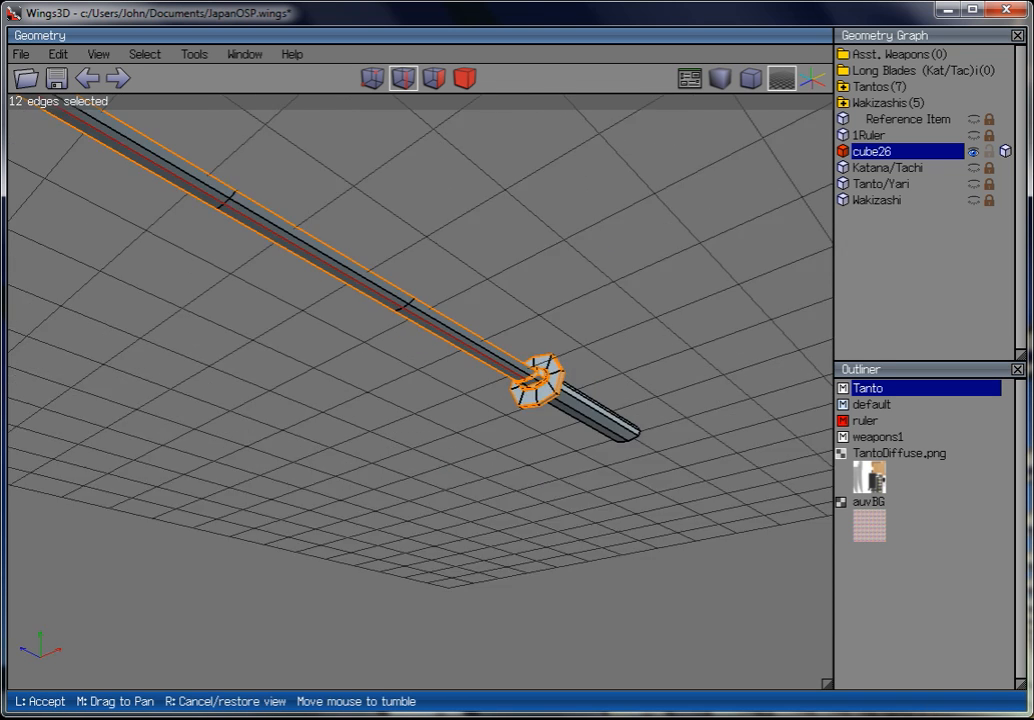
{"action": "left_click", "coordinate": [440, 280]}
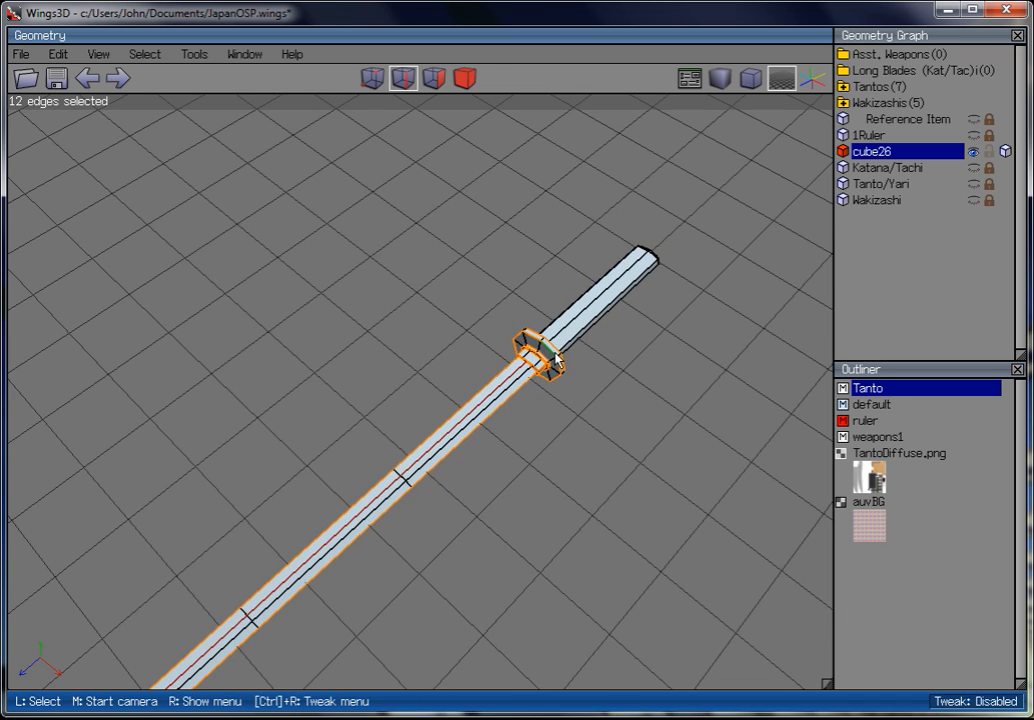
Set the hardness of the selected blade ridge edges to Hard and clear the selection.
{"action": "right_click", "coordinate": [418, 248]}
{"action": "left_click", "coordinate": [438, 570]}
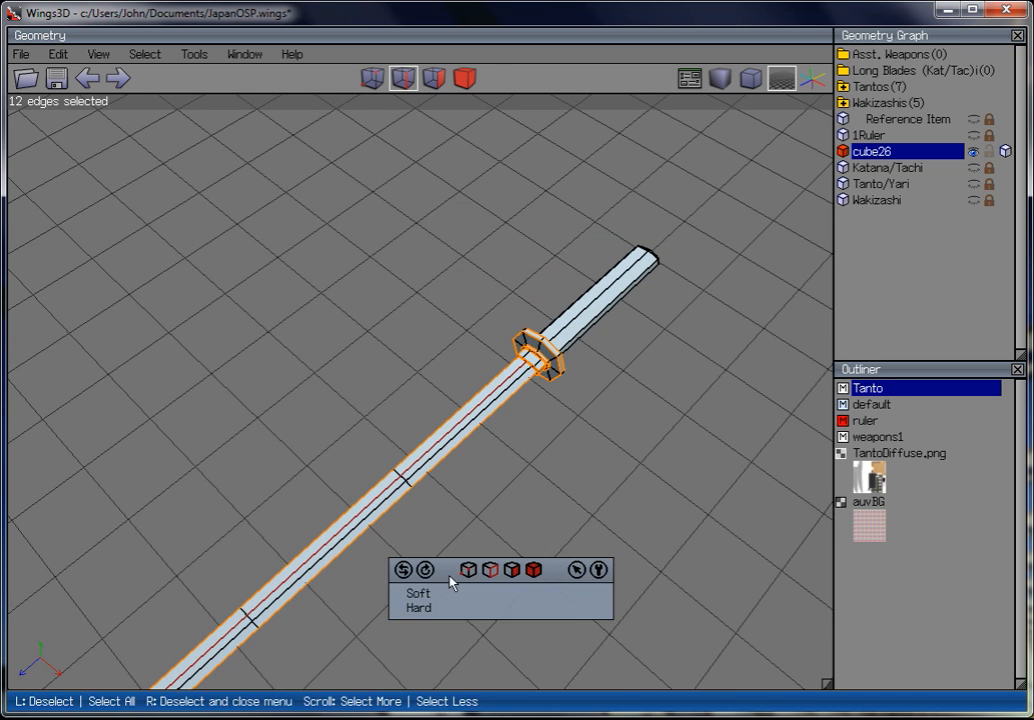
{"action": "left_click", "coordinate": [450, 607]}
{"action": "scroll", "coordinate": [486, 583], "scroll_direction": "down", "scroll_amount": 5}
{"action": "mouse_move", "coordinate": [572, 291]}
{"action": "left_mouse_down", "text": "ctrl"}
{"action": "mouse_move", "coordinate": [185, 632]}
{"action": "mouse_move", "coordinate": [99, 684]}
{"action": "left_mouse_up", "text": "ctrl"}
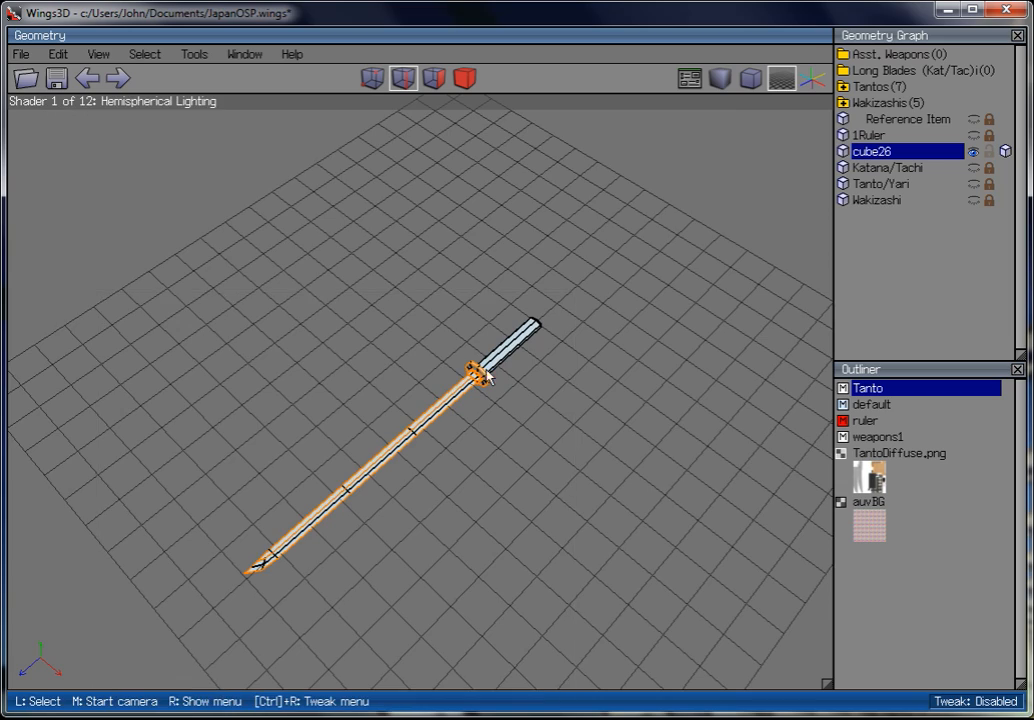
Examine the blade's hardened ridge in smooth shading and return to the flat-shaded wire view.
{"action": "scroll", "coordinate": [485, 368], "scroll_direction": "up", "scroll_amount": 4}
{"action": "left_click", "coordinate": [714, 86]}
{"action": "middle_click", "coordinate": [714, 92]}
{"action": "scroll", "coordinate": [420, 390], "scroll_direction": "up", "scroll_amount": 4}
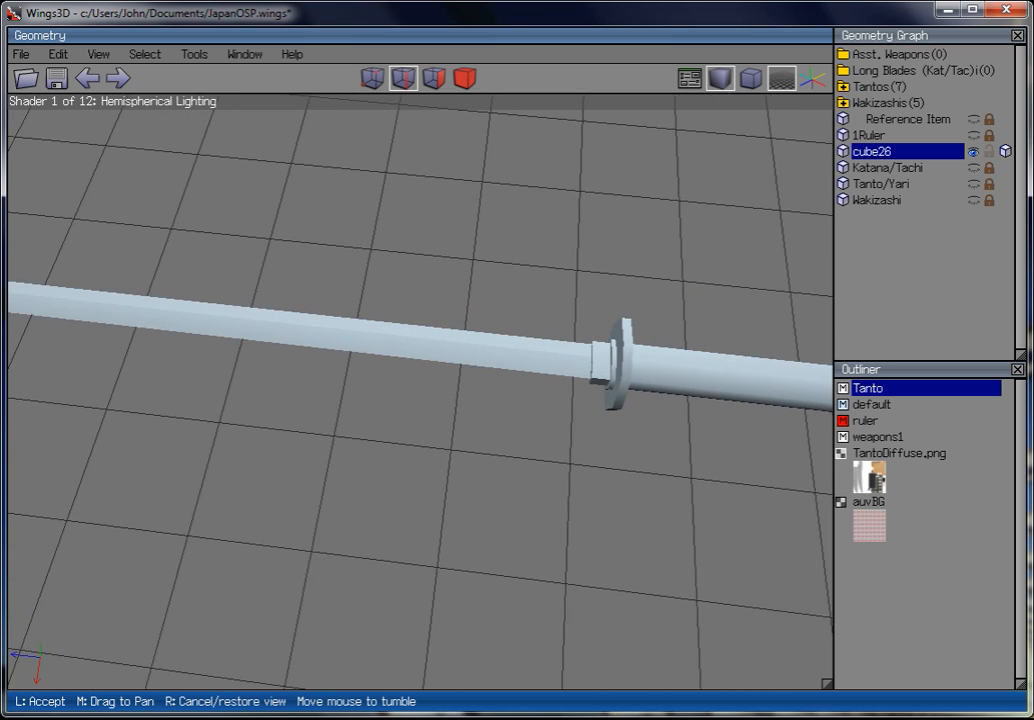
{"action": "left_click", "coordinate": [695, 358]}
{"action": "key", "text": "Tab"}
{"action": "scroll", "coordinate": [584, 261], "scroll_direction": "down", "scroll_amount": 5}
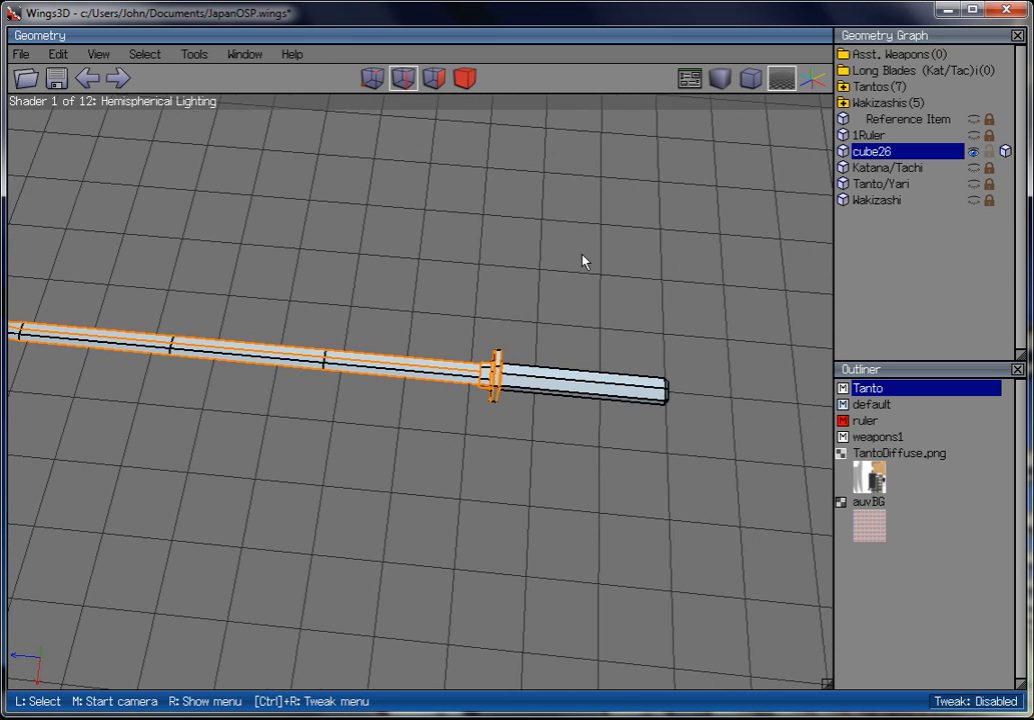
Select the ring of lengthwise handle edges, cut each into three equal segments and convert the selection to vertices.
{"action": "scroll", "coordinate": [550, 330], "scroll_direction": "up", "scroll_amount": 5}
{"action": "left_click", "coordinate": [586, 380]}
{"action": "key", "text": "g"}
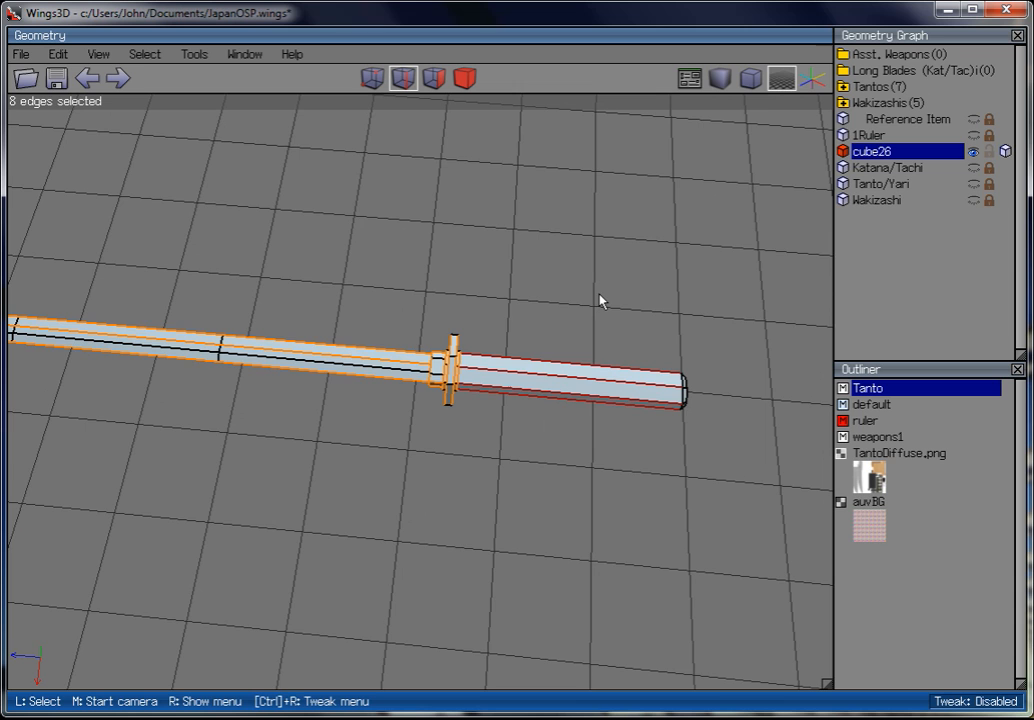
{"action": "key", "text": "v"}
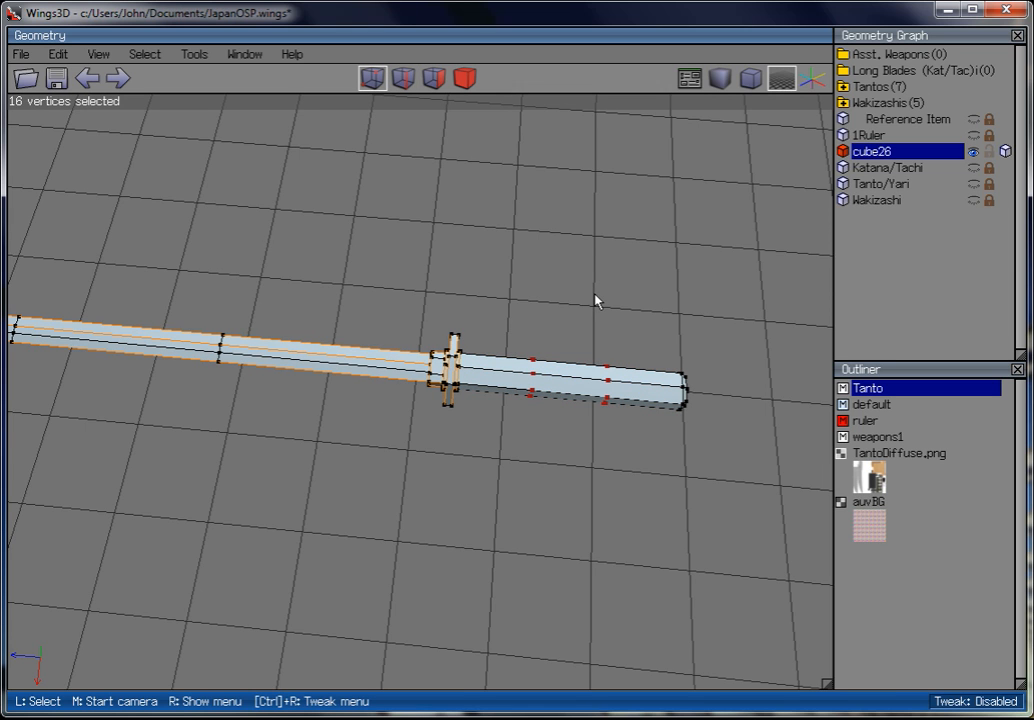
Add the handle's end vertices and all blade cross-section and tip vertices to the selection, leaving the guard area unselected.
{"action": "scroll", "coordinate": [577, 298], "scroll_direction": "down", "scroll_amount": 1}
{"action": "scroll", "coordinate": [575, 295], "scroll_direction": "up", "scroll_amount": 4}
{"action": "scroll", "coordinate": [595, 321], "scroll_direction": "down", "scroll_amount": 6}
{"action": "left_click_drag", "start_coordinate": [694, 322], "coordinate": [503, 487]}
{"action": "left_click_drag", "start_coordinate": [71, 308], "coordinate": [287, 425]}
{"action": "left_click_drag", "start_coordinate": [390, 471], "coordinate": [392, 468]}
{"action": "scroll", "coordinate": [471, 272], "scroll_direction": "up", "scroll_amount": 4}
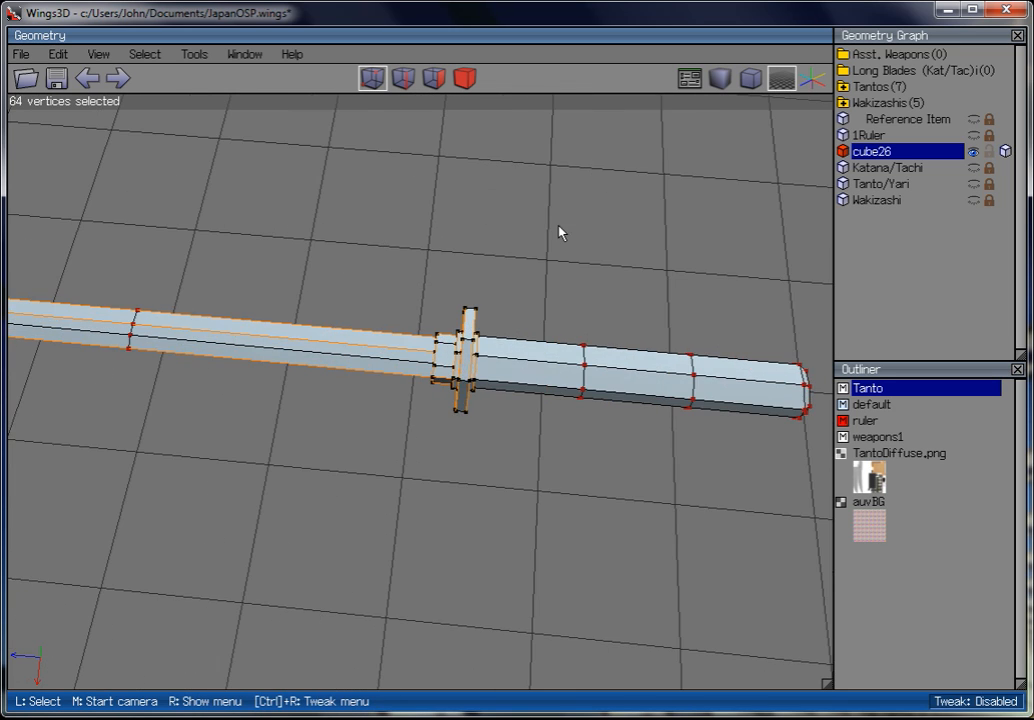
Start a Bend on the selected vertices with its rod center midway between two opposite vertices where the handle meets the guard.
{"action": "middle_click", "coordinate": [561, 231]}
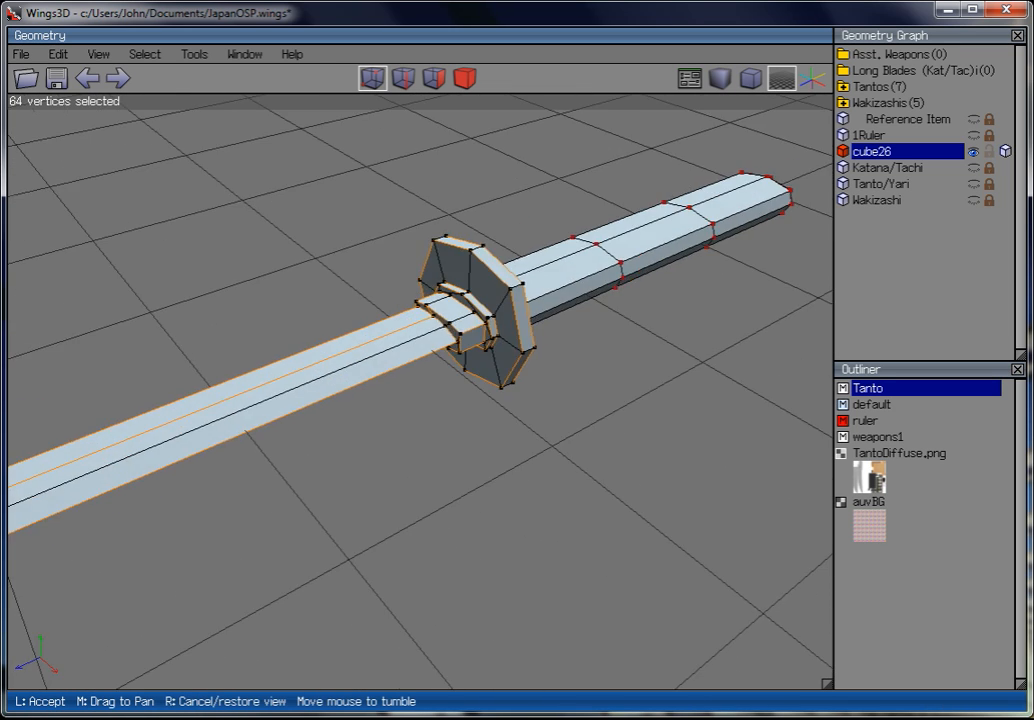
{"action": "left_click", "coordinate": [416, 325]}
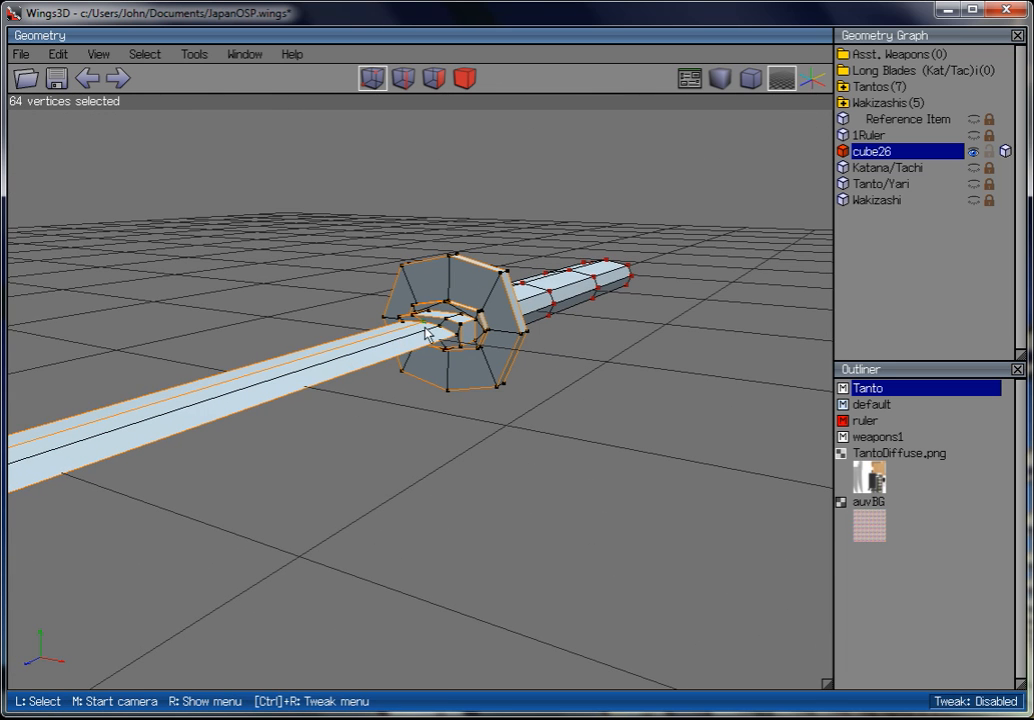
{"action": "middle_click", "coordinate": [643, 430]}
{"action": "left_click", "coordinate": [502, 378]}
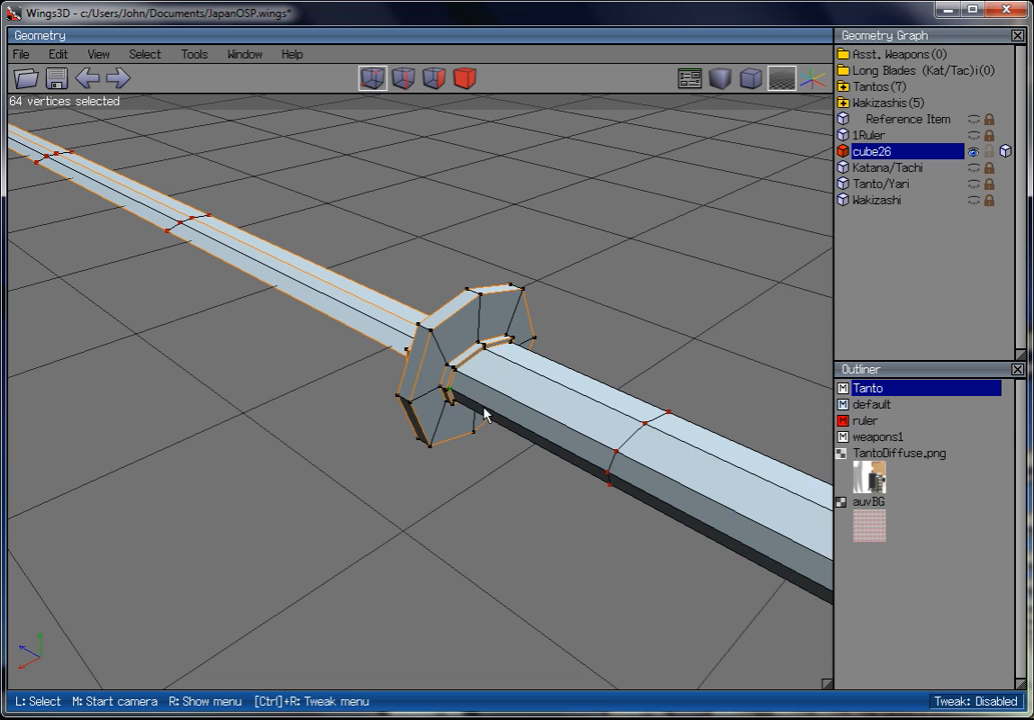
{"action": "middle_click", "coordinate": [634, 287]}
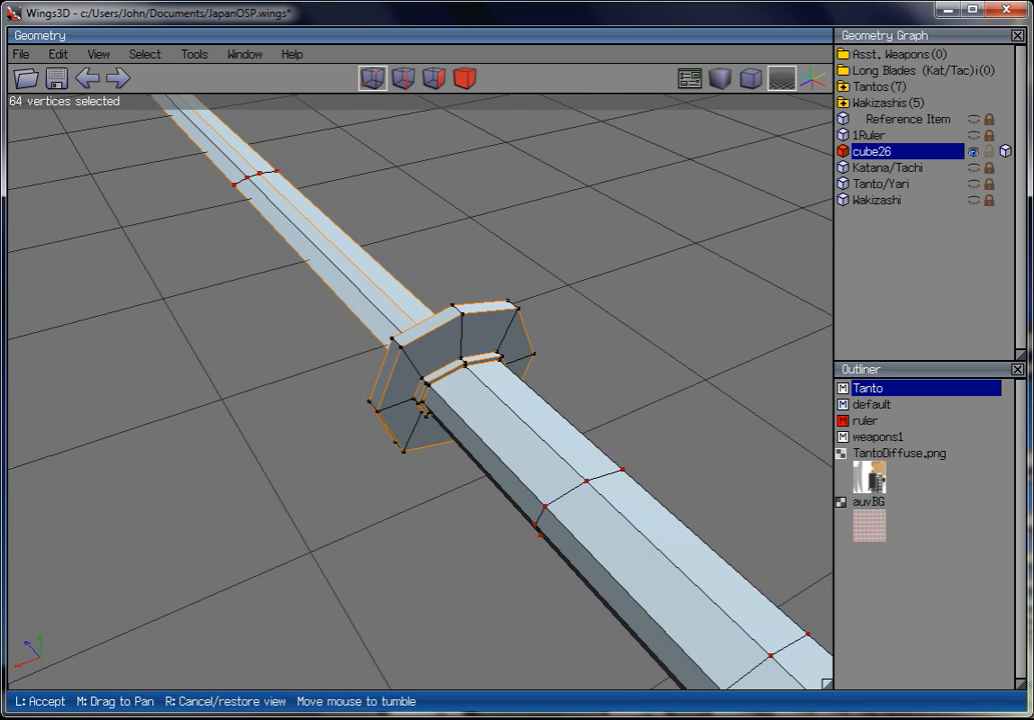
{"action": "left_click", "coordinate": [634, 287]}
{"action": "right_click", "coordinate": [634, 287]}
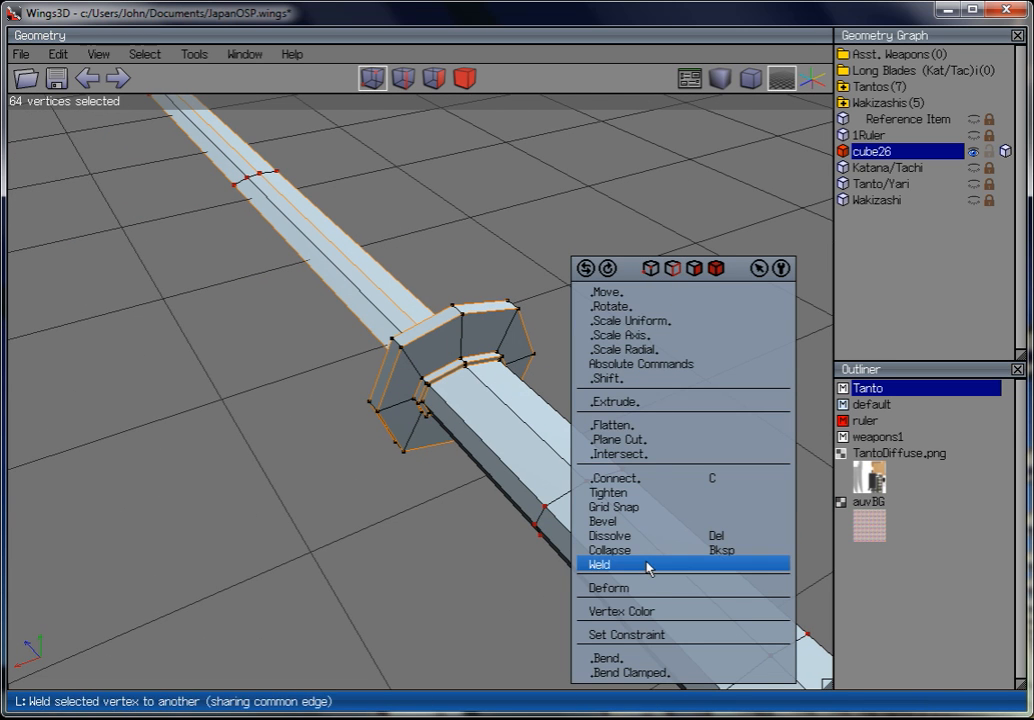
{"action": "left_click", "coordinate": [653, 658]}
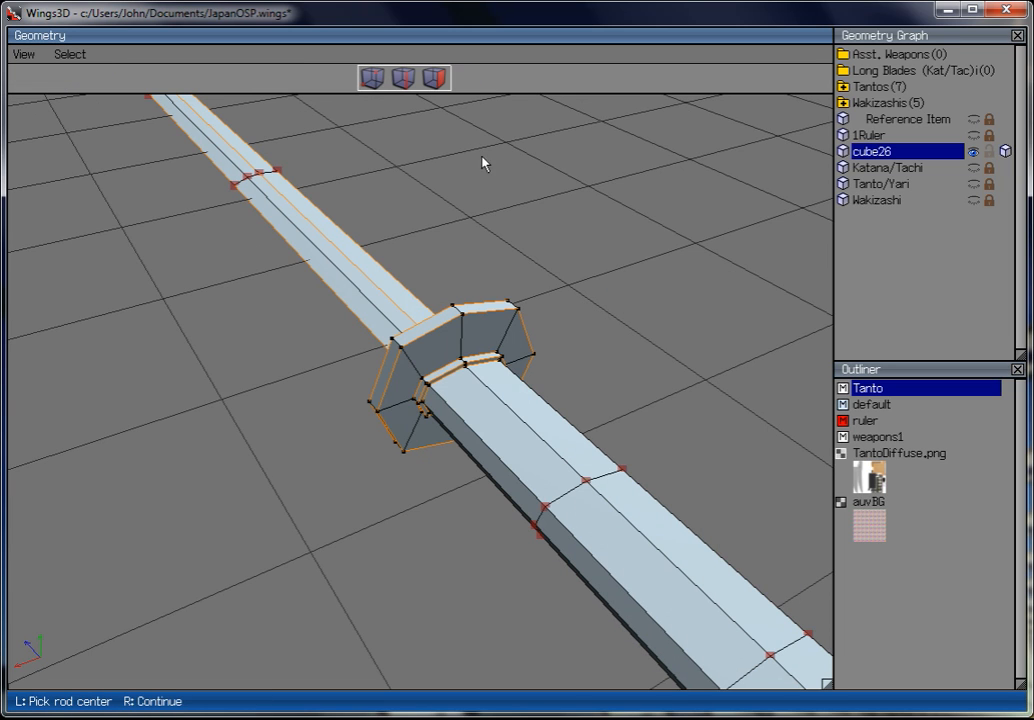
{"action": "left_click", "coordinate": [470, 375]}
{"action": "middle_click", "coordinate": [535, 323]}
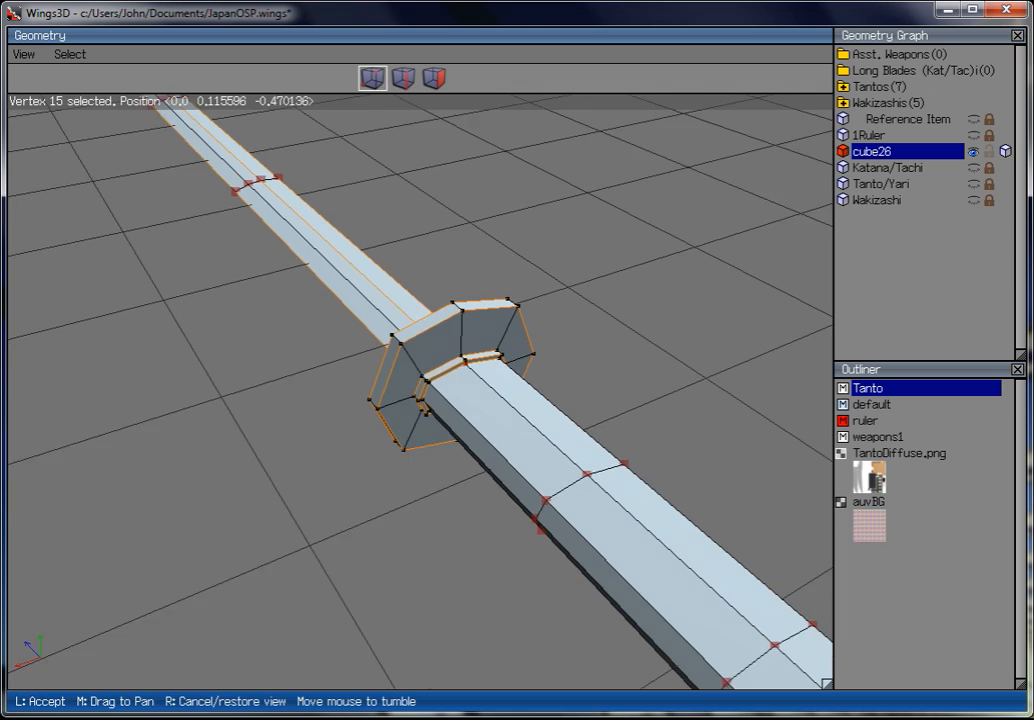
{"action": "left_click", "coordinate": [588, 165]}
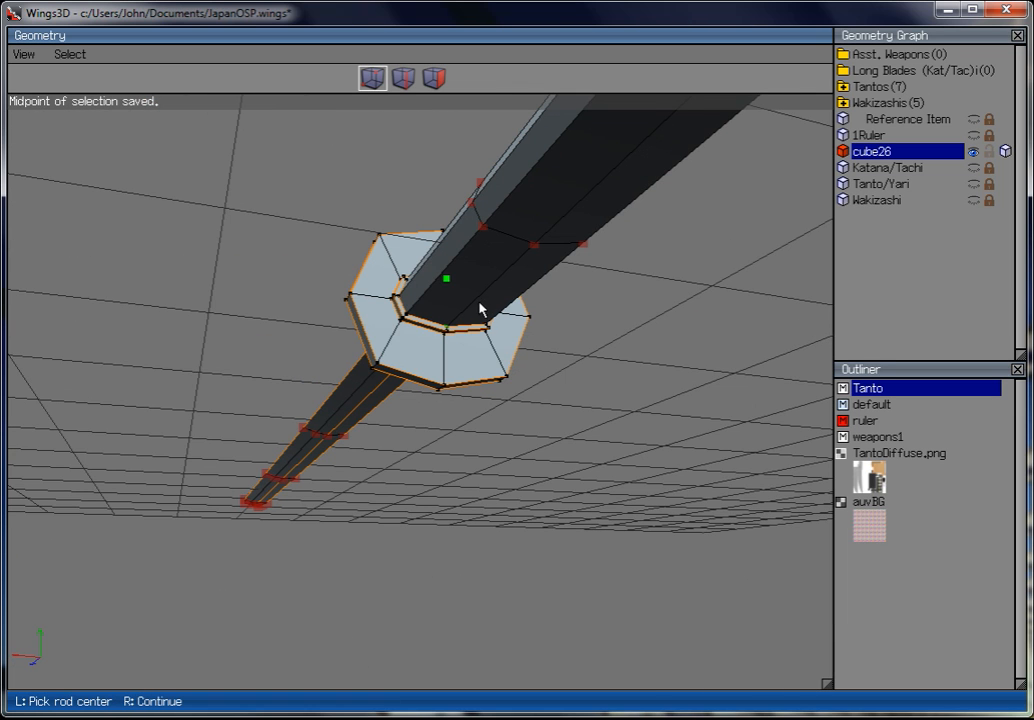
{"action": "middle_click", "coordinate": [463, 320]}
{"action": "left_click", "coordinate": [545, 288]}
{"action": "right_click", "coordinate": [676, 243]}
Set the bend's rod top to the midpoint between two opposite vertices where the blade meets the guard.
{"action": "middle_click", "coordinate": [676, 243]}
{"action": "left_click", "coordinate": [676, 243]}
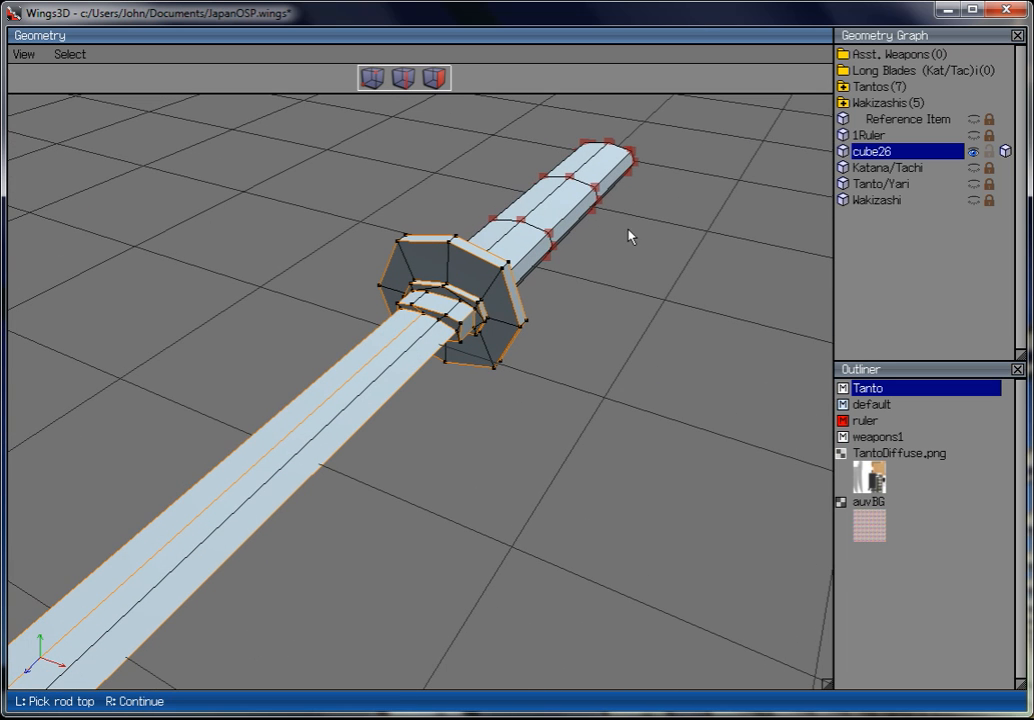
{"action": "middle_click", "coordinate": [458, 316]}
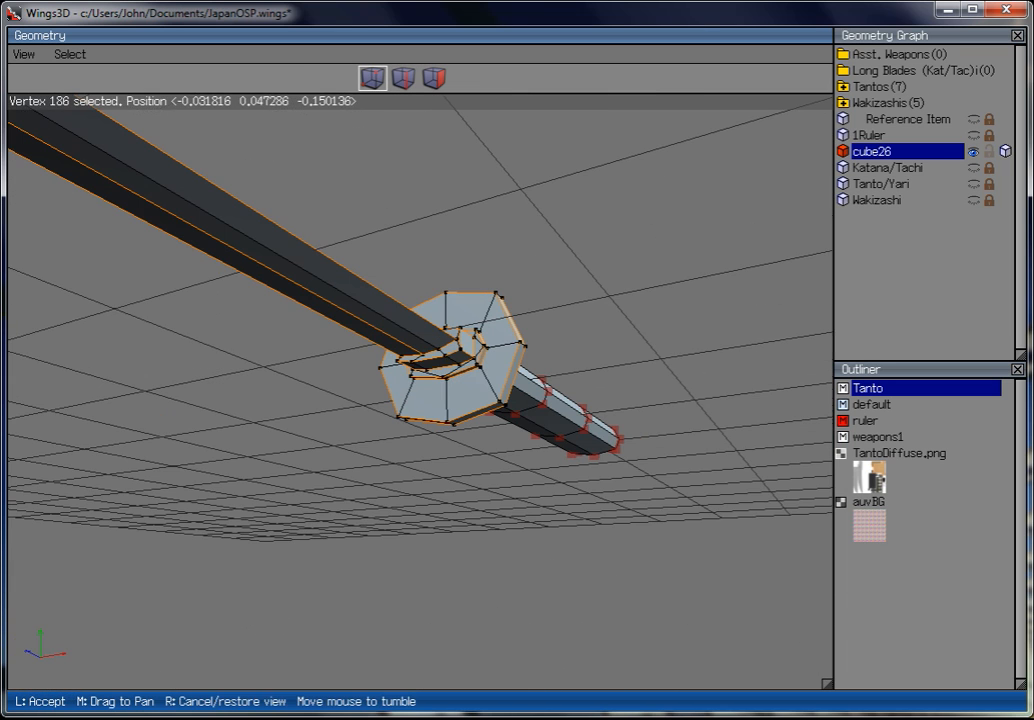
{"action": "left_click", "coordinate": [417, 366]}
{"action": "middle_click", "coordinate": [547, 452]}
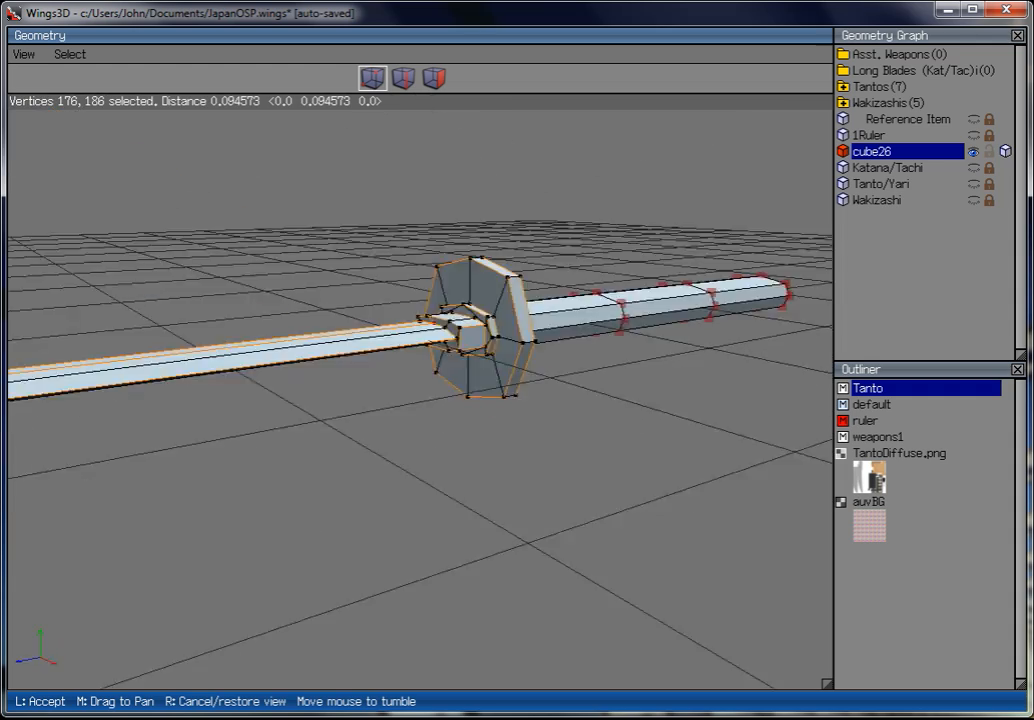
{"action": "left_click", "coordinate": [547, 450]}
{"action": "scroll", "coordinate": [552, 460], "scroll_direction": "down", "scroll_amount": 3}
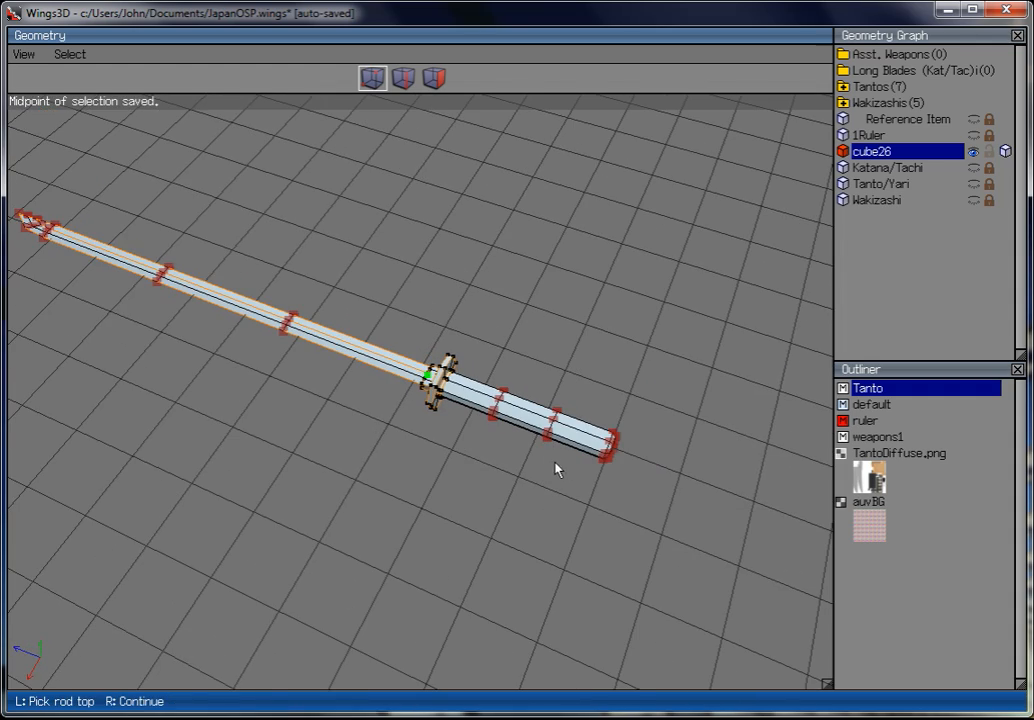
{"action": "middle_click", "coordinate": [499, 388]}
{"action": "left_click", "coordinate": [438, 305]}
{"action": "middle_click", "coordinate": [438, 305]}
{"action": "left_click", "coordinate": [512, 210]}
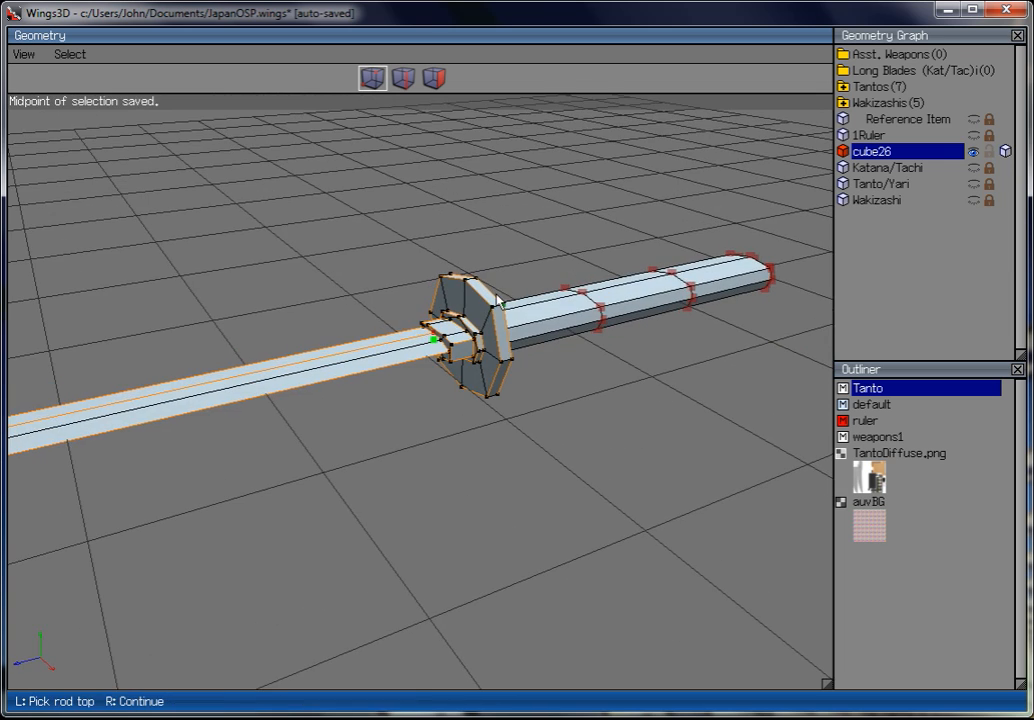
{"action": "middle_click", "coordinate": [512, 210]}
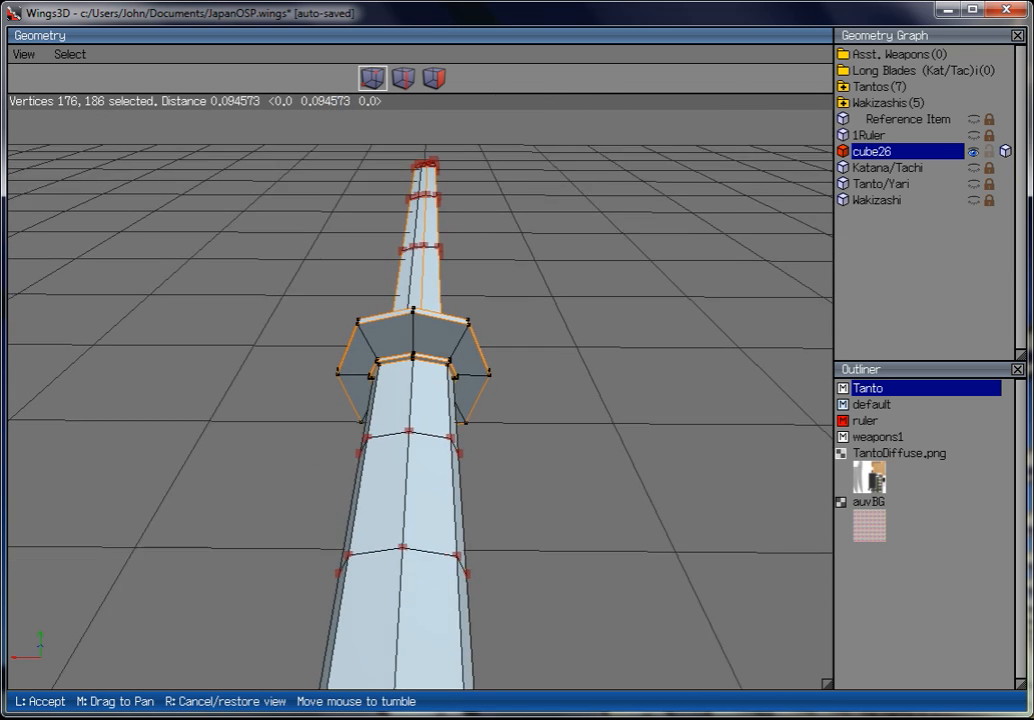
{"action": "left_click", "coordinate": [420, 353]}
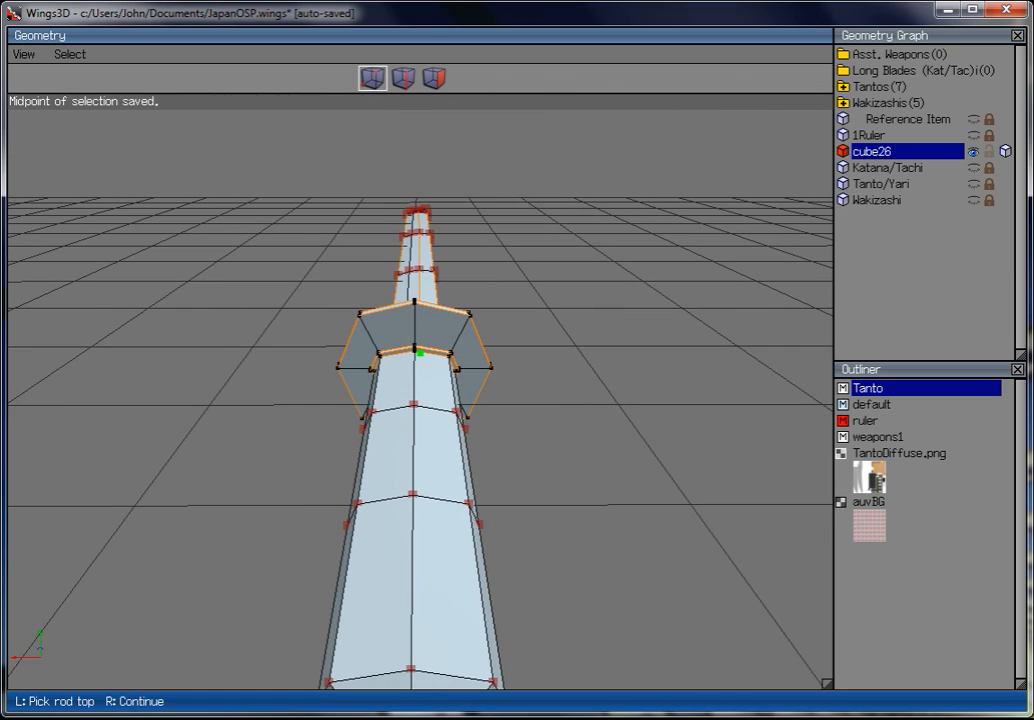
{"action": "right_click", "coordinate": [519, 209]}
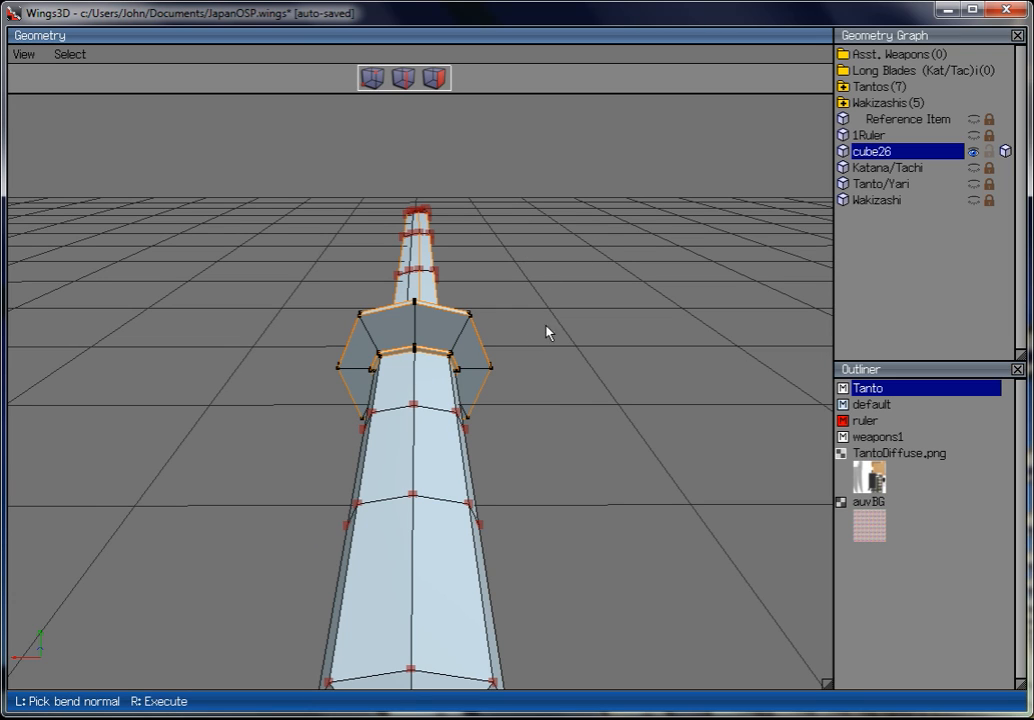
Define the bend normal through the guard's two upper corner vertices and bend the selected blade and handle vertices by about -0.40°.
{"action": "left_click", "coordinate": [378, 325]}
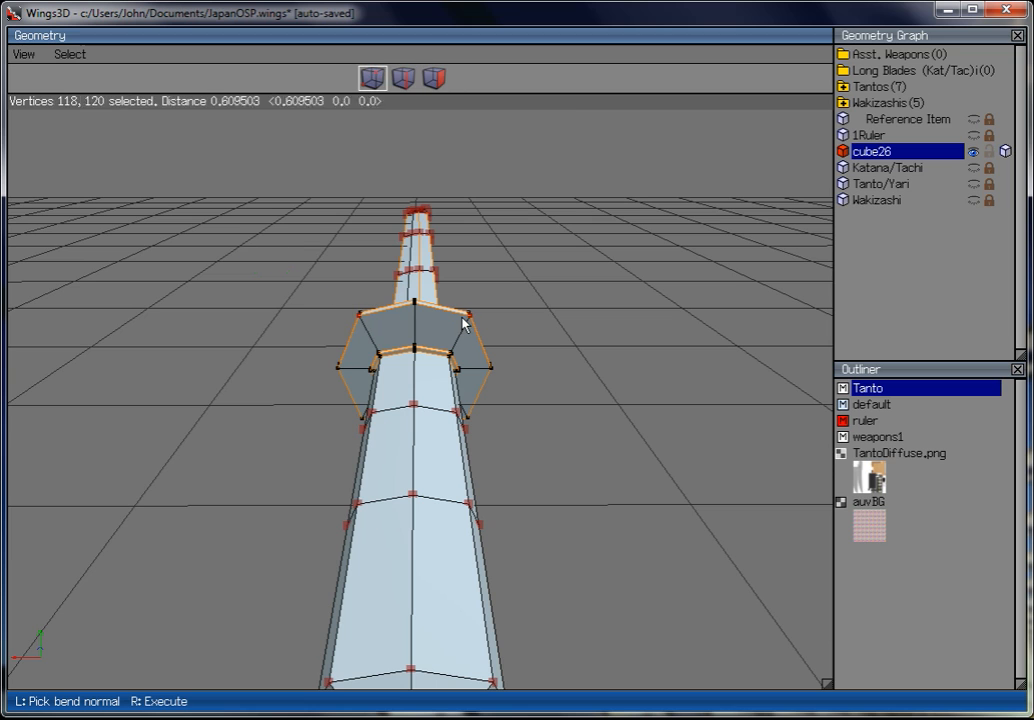
{"action": "left_click", "coordinate": [463, 318]}
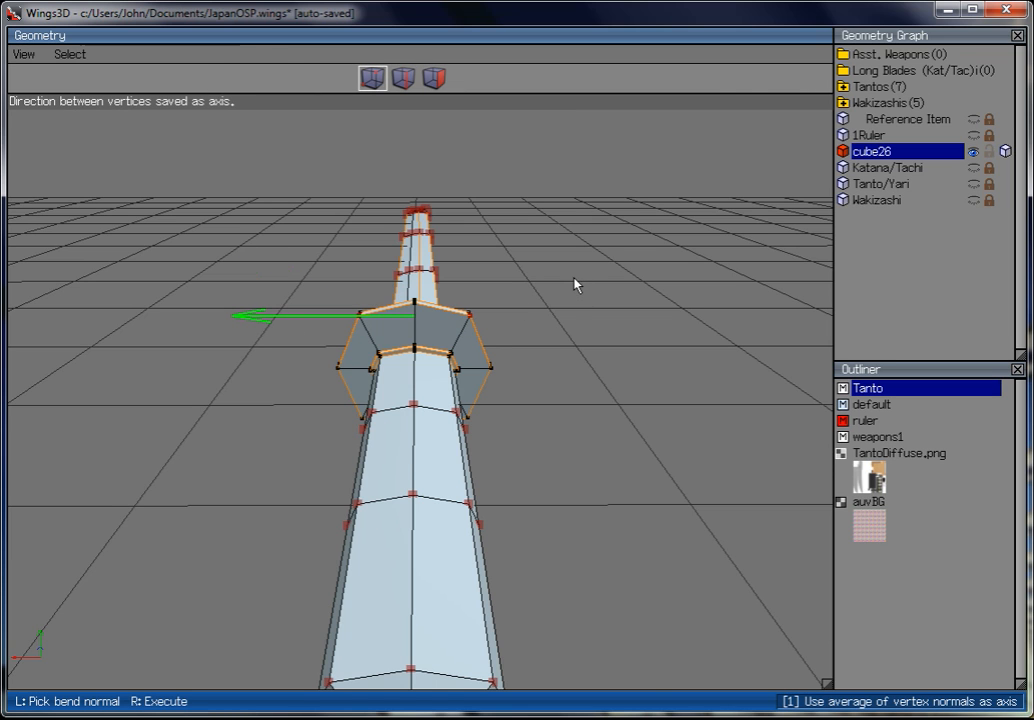
{"action": "right_click", "coordinate": [575, 285]}
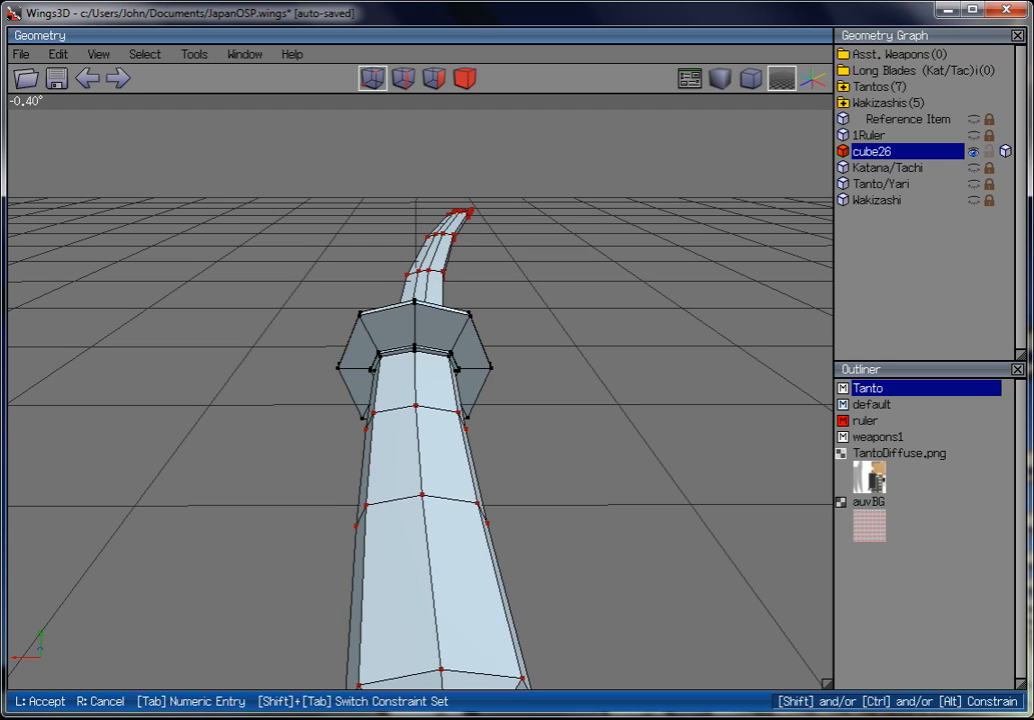
{"action": "left_click", "coordinate": [605, 222]}
Clear the selection and examine the bent sword's overall curve and blade profile in smooth shading.
{"action": "scroll", "coordinate": [605, 222], "scroll_direction": "down", "scroll_amount": 5}
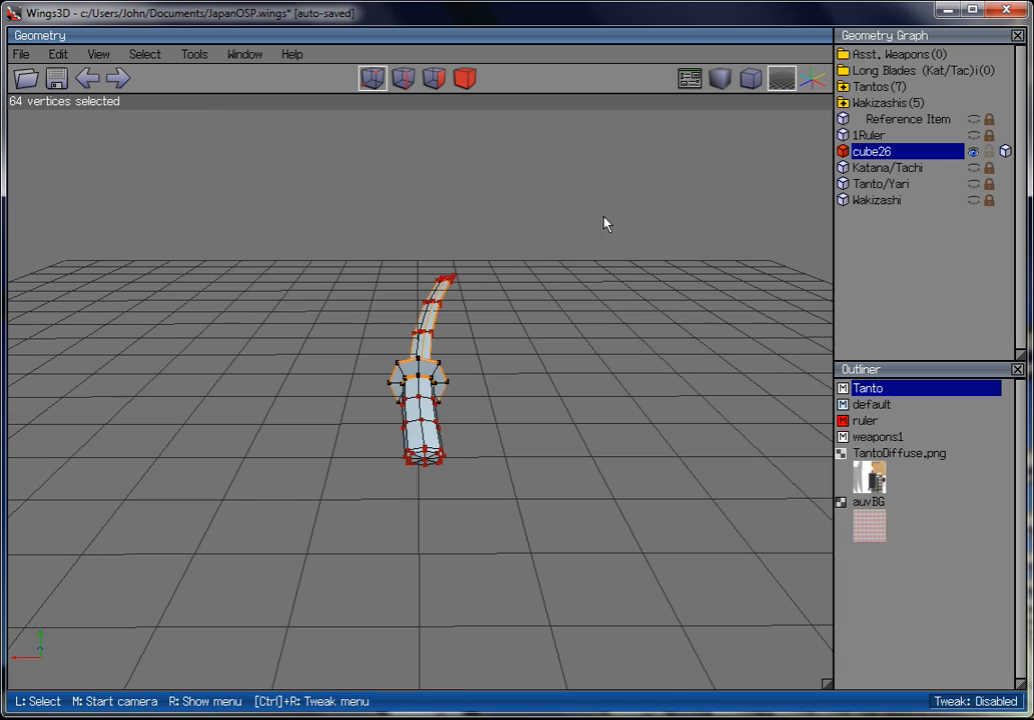
{"action": "middle_click", "coordinate": [429, 489]}
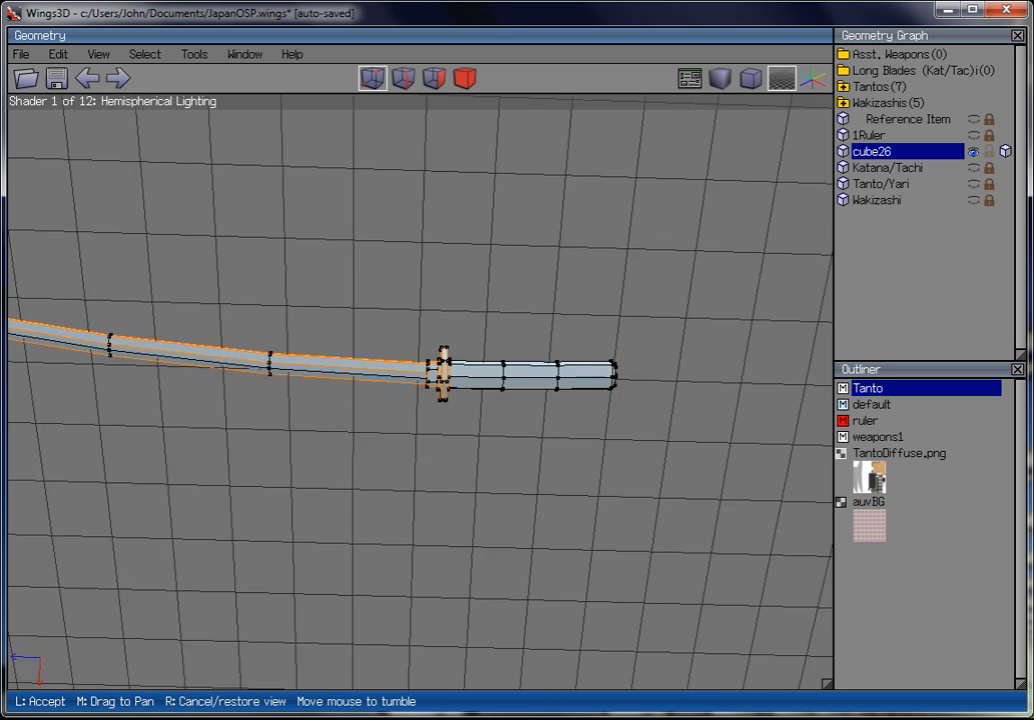
{"action": "left_click", "coordinate": [577, 385]}
{"action": "left_click", "coordinate": [719, 80]}
{"action": "scroll", "coordinate": [563, 262], "scroll_direction": "down", "scroll_amount": 6}
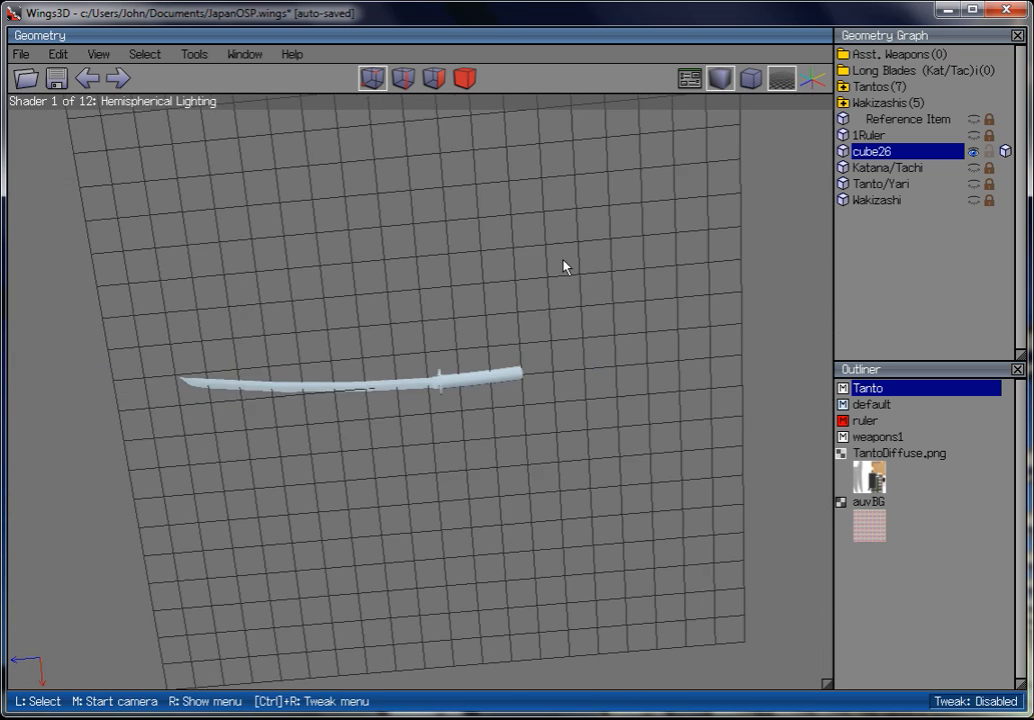
{"action": "key", "text": "Left"}
{"action": "key", "text": "Left"}
{"action": "scroll", "coordinate": [571, 290], "scroll_direction": "up", "scroll_amount": 8}
{"action": "middle_click", "coordinate": [597, 265]}
{"action": "left_click", "coordinate": [597, 265]}
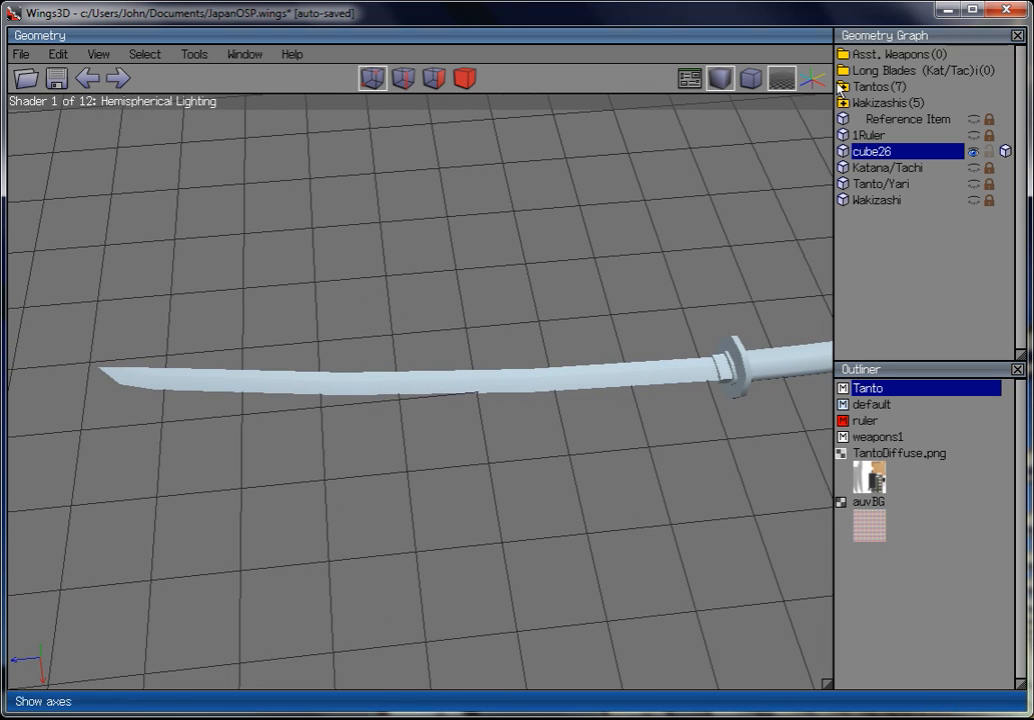
Show the Katana/Tachi reference block to compare its length with the blade, and hide the block again.
{"action": "left_click", "coordinate": [973, 168]}
{"action": "middle_click", "coordinate": [820, 168]}
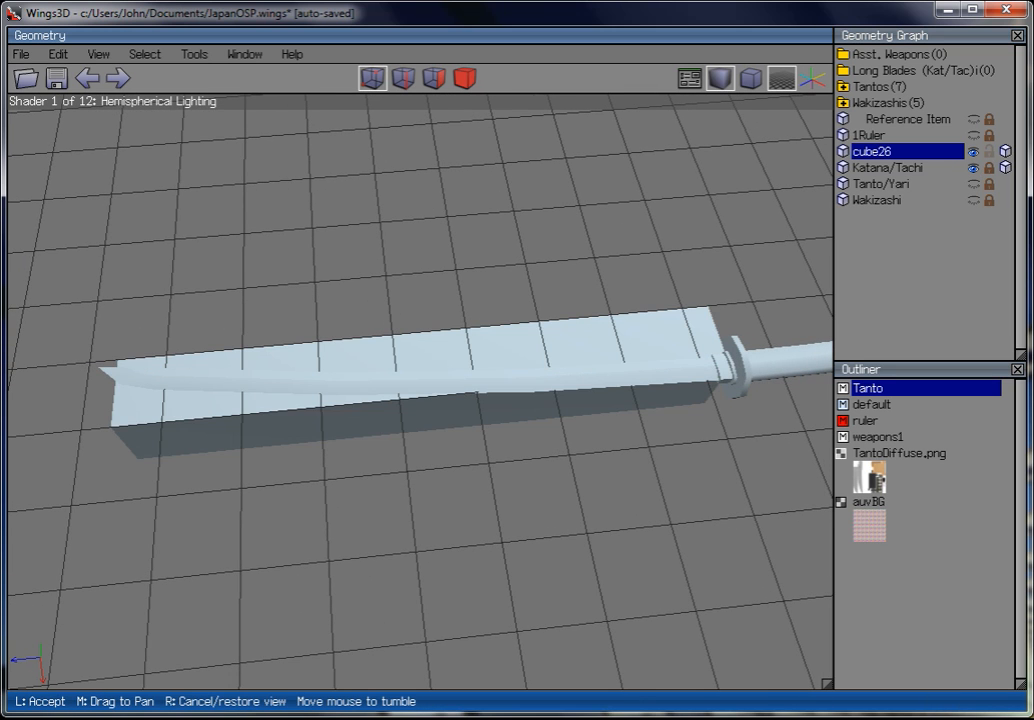
{"action": "left_click", "coordinate": [820, 168]}
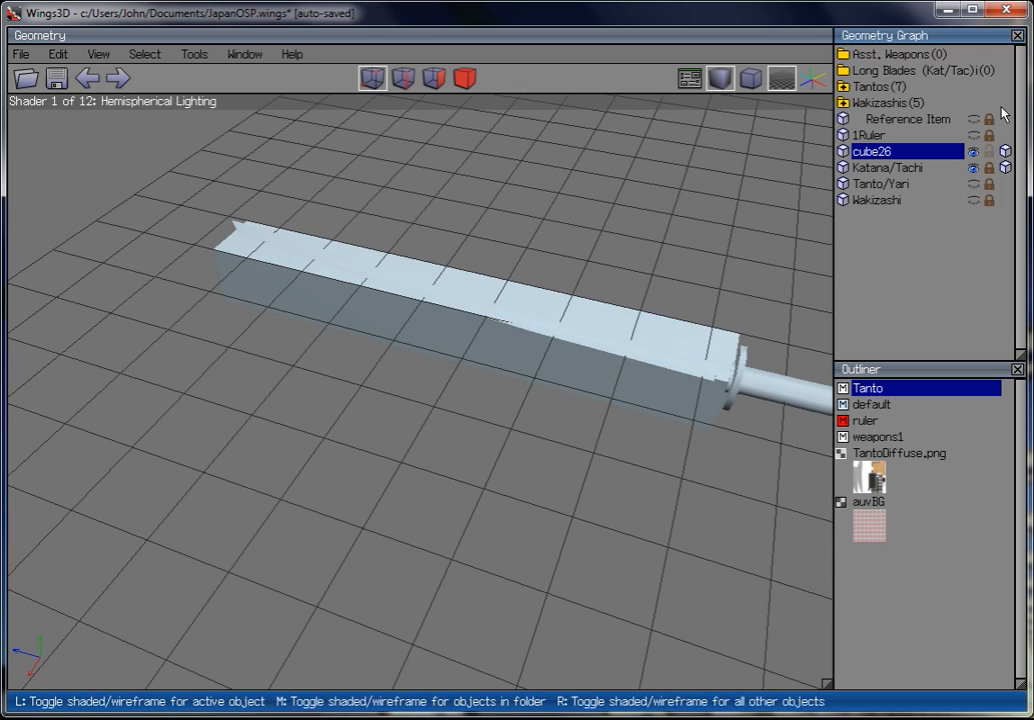
{"action": "left_click", "coordinate": [973, 168]}
{"action": "middle_click", "coordinate": [538, 238]}
{"action": "left_click", "coordinate": [538, 238]}
Display the 1Ruler object and compare it with the sword in the flat-shaded wire view.
{"action": "left_click", "coordinate": [973, 136]}
{"action": "middle_click", "coordinate": [790, 155]}
{"action": "left_click", "coordinate": [790, 155]}
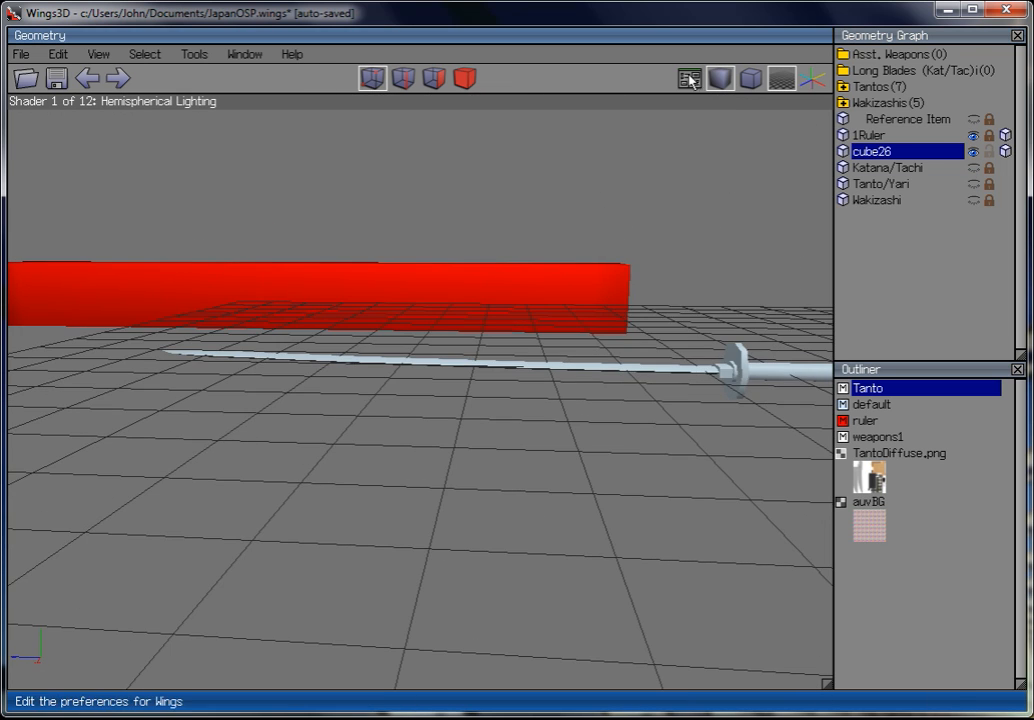
{"action": "left_click", "coordinate": [720, 79]}
{"action": "key", "text": "y"}
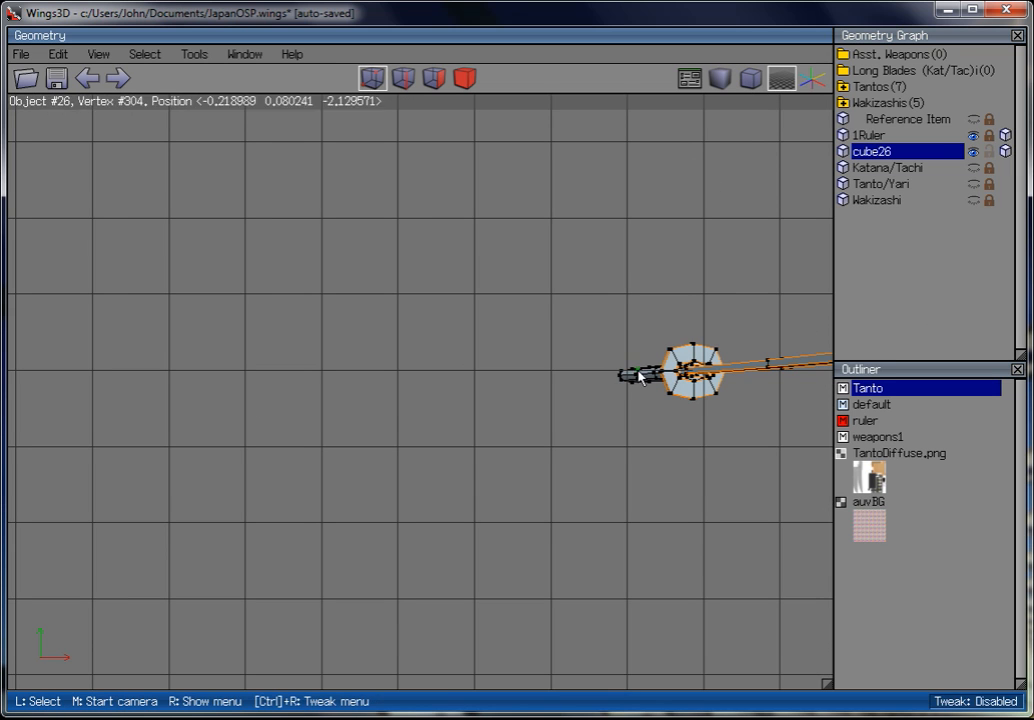
{"action": "middle_click", "coordinate": [692, 370]}
{"action": "right_click", "coordinate": [704, 233]}
{"action": "middle_click", "coordinate": [680, 263]}
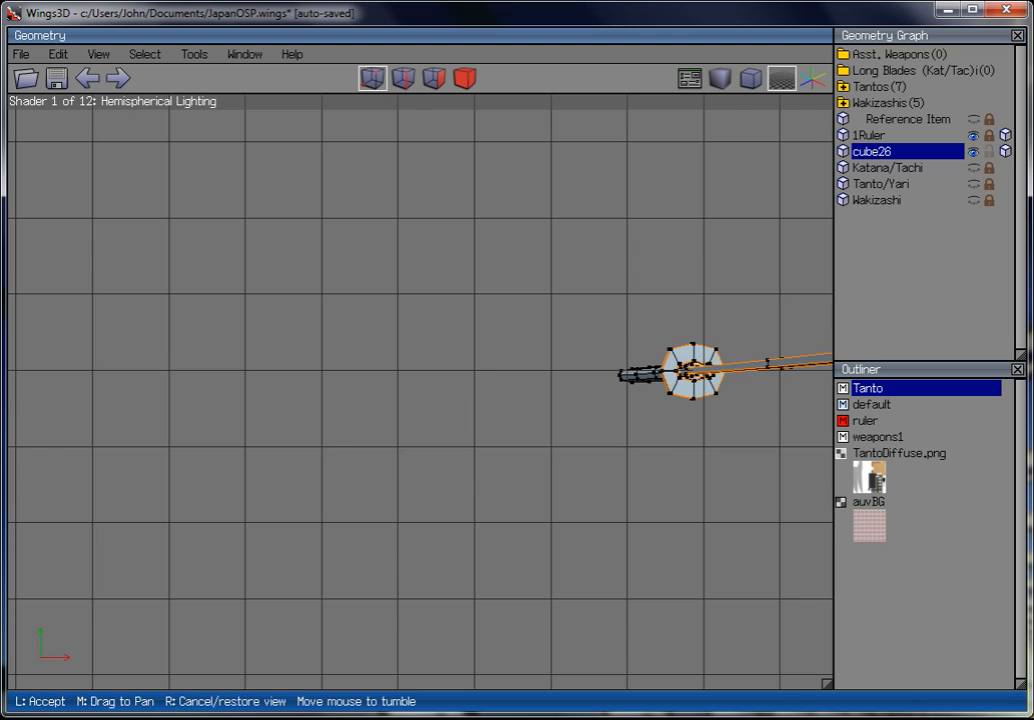
{"action": "left_click", "coordinate": [680, 263]}
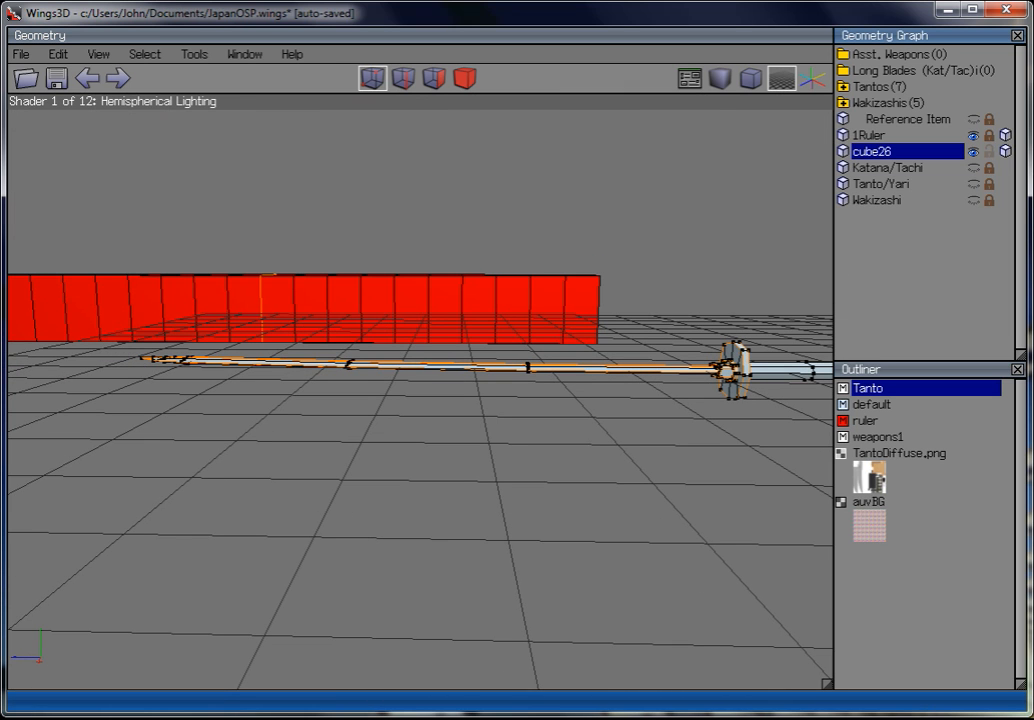